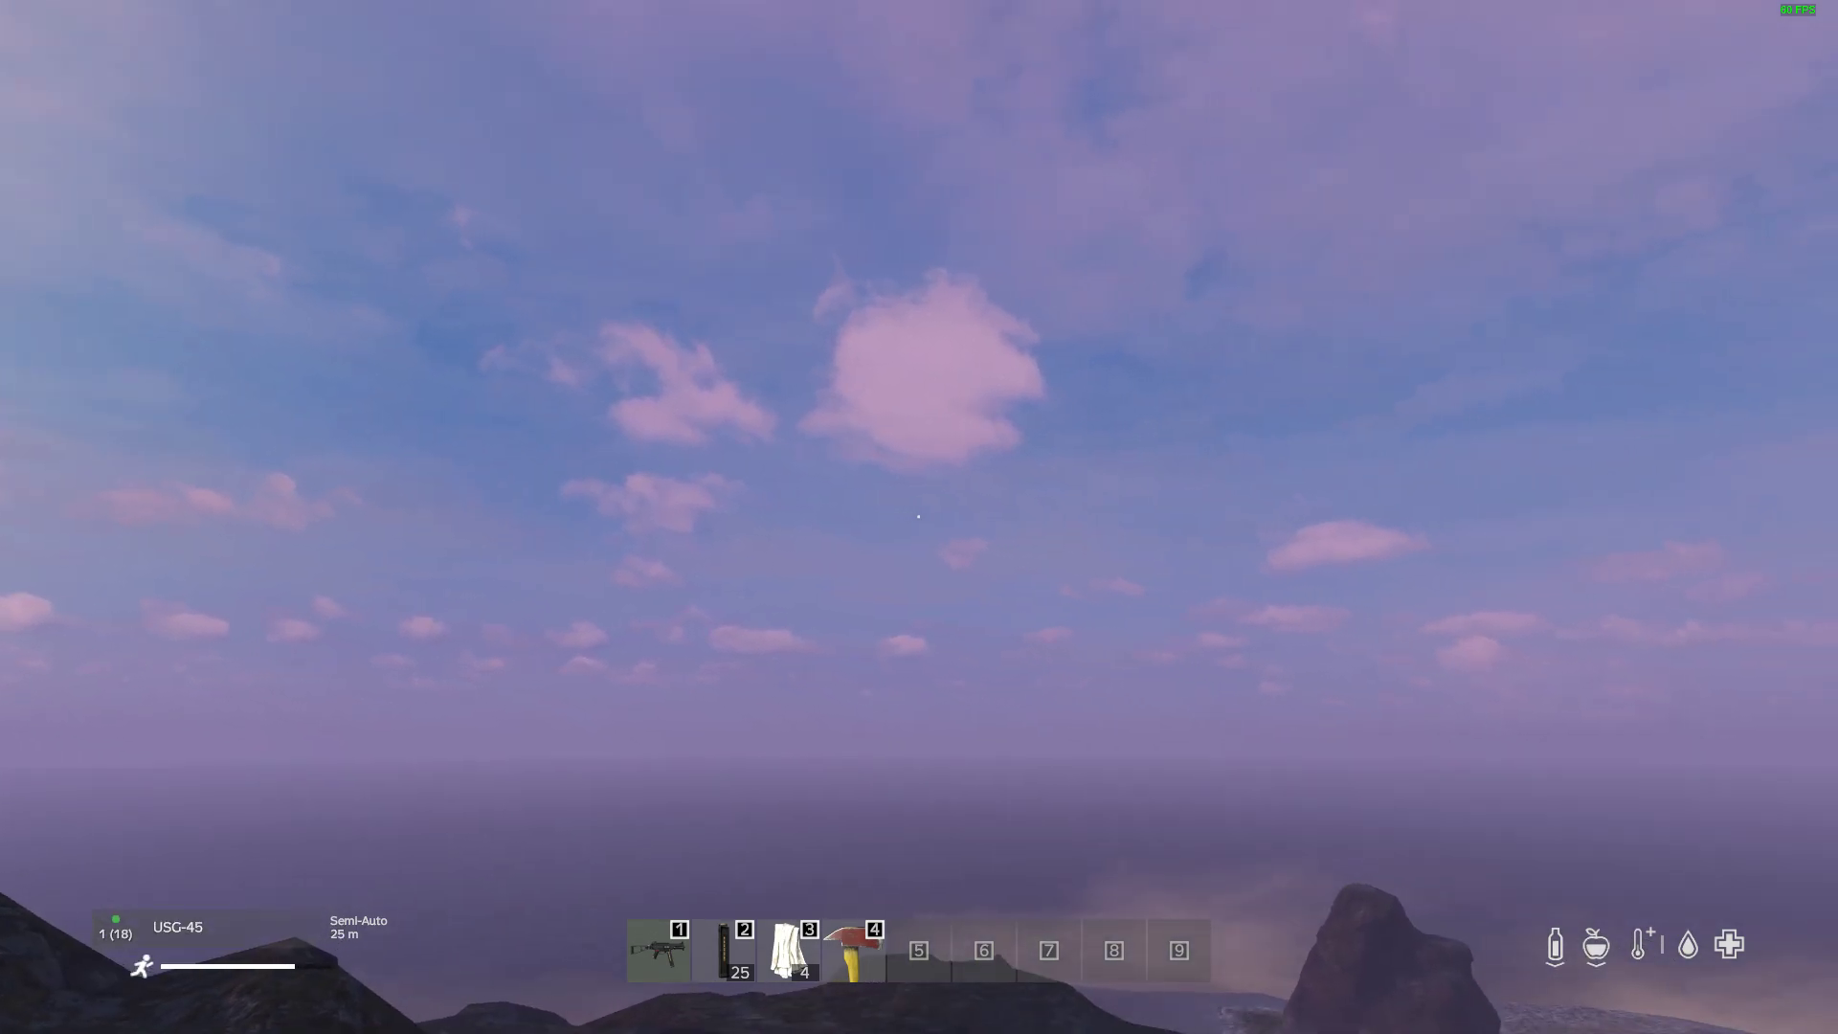
Toggle the camera view, then use ZomBerry's Set time to change the time to 12:00
key("F1")
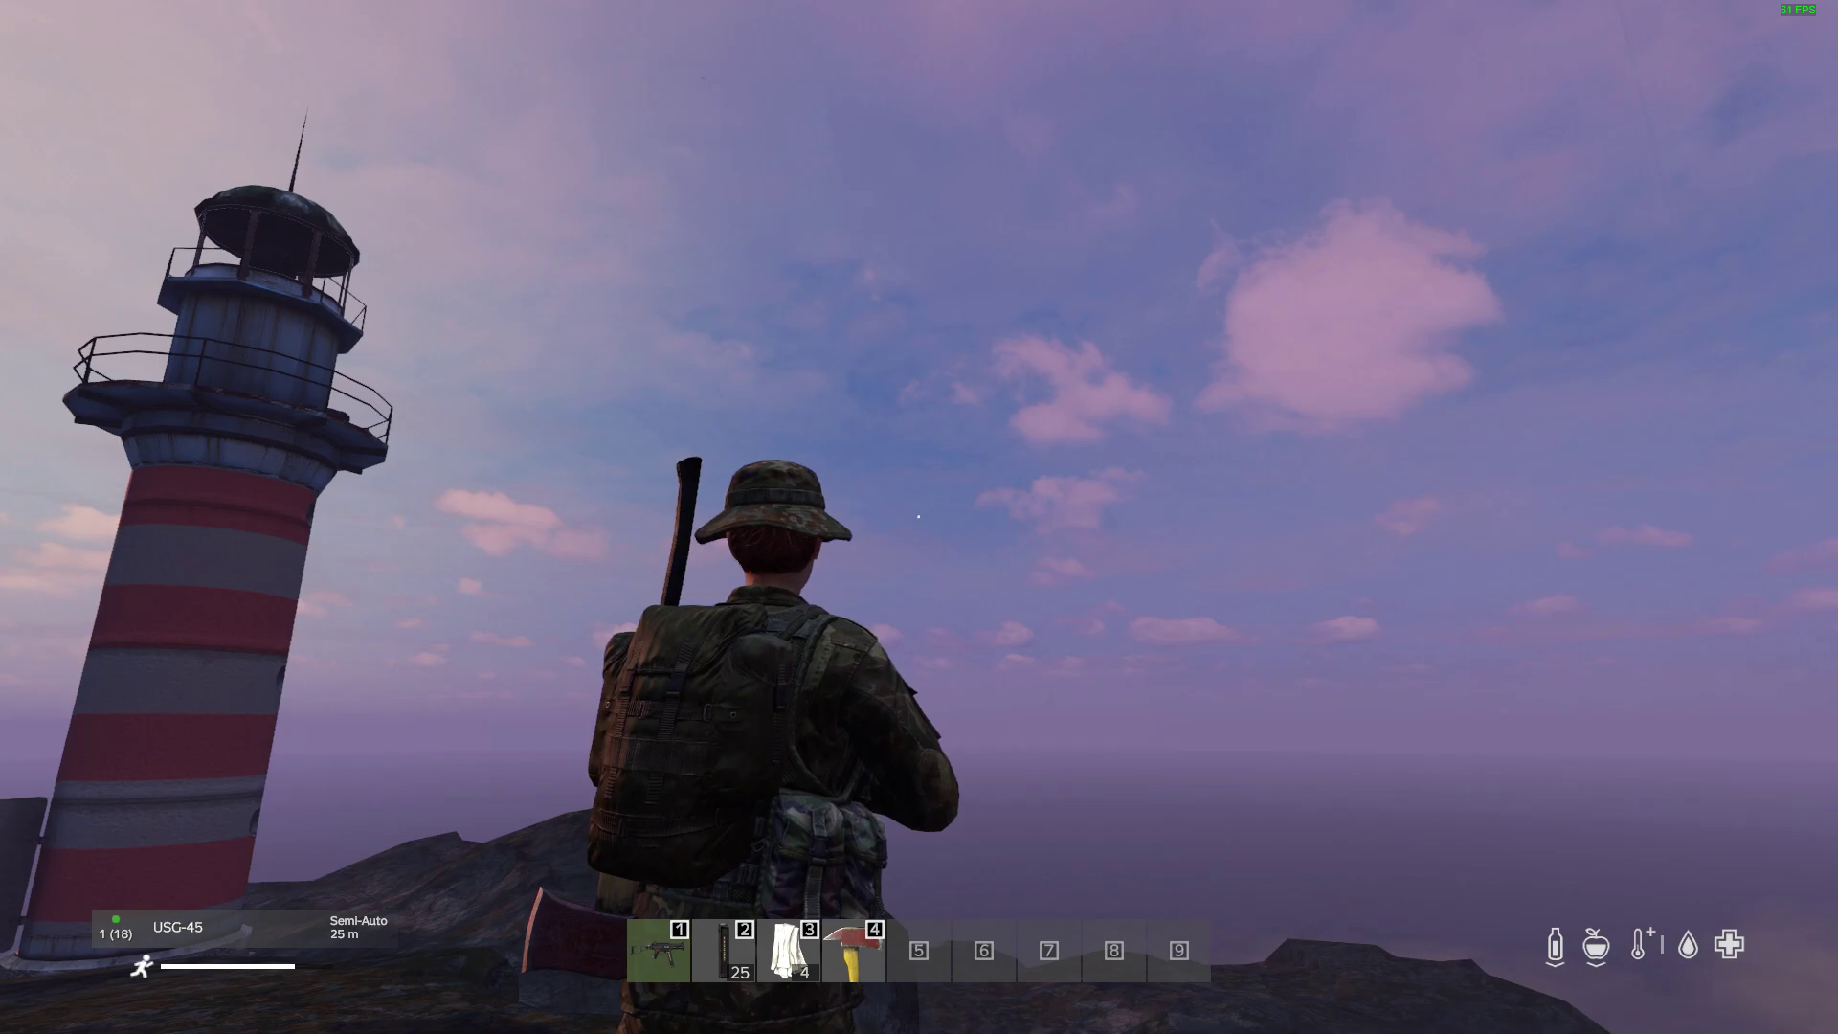
key("v")
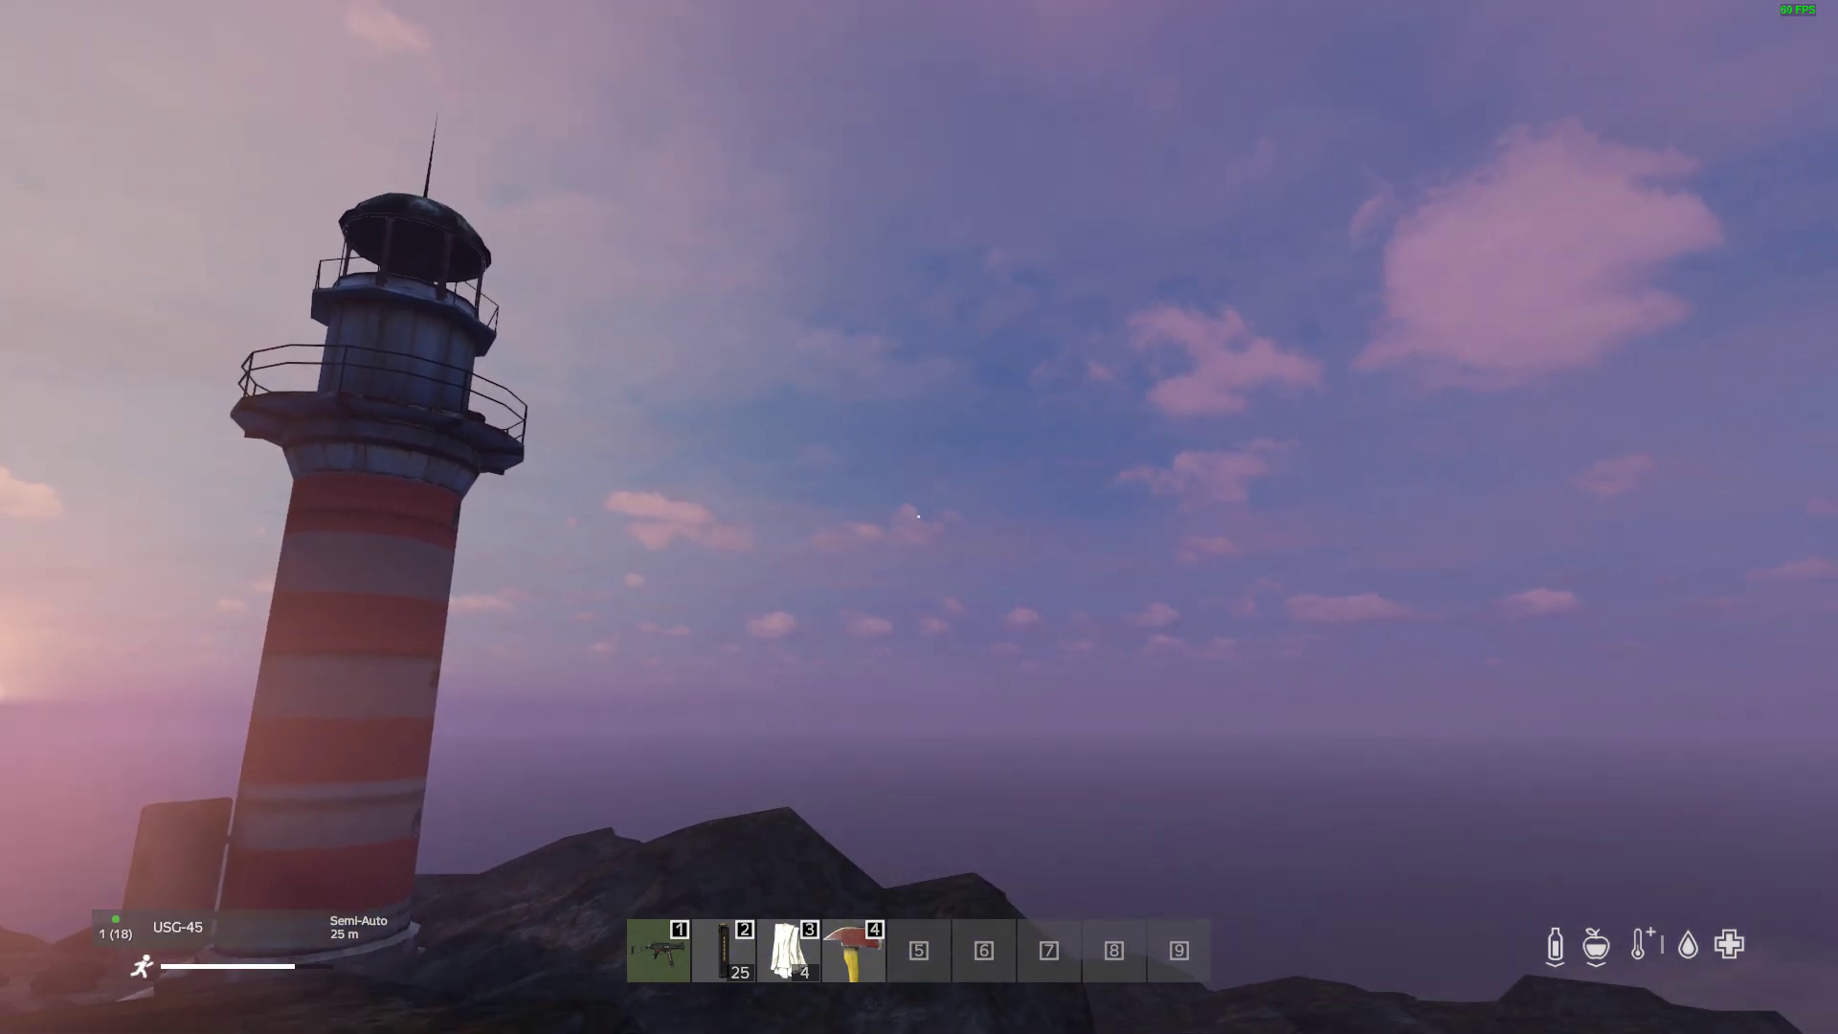
key("m")
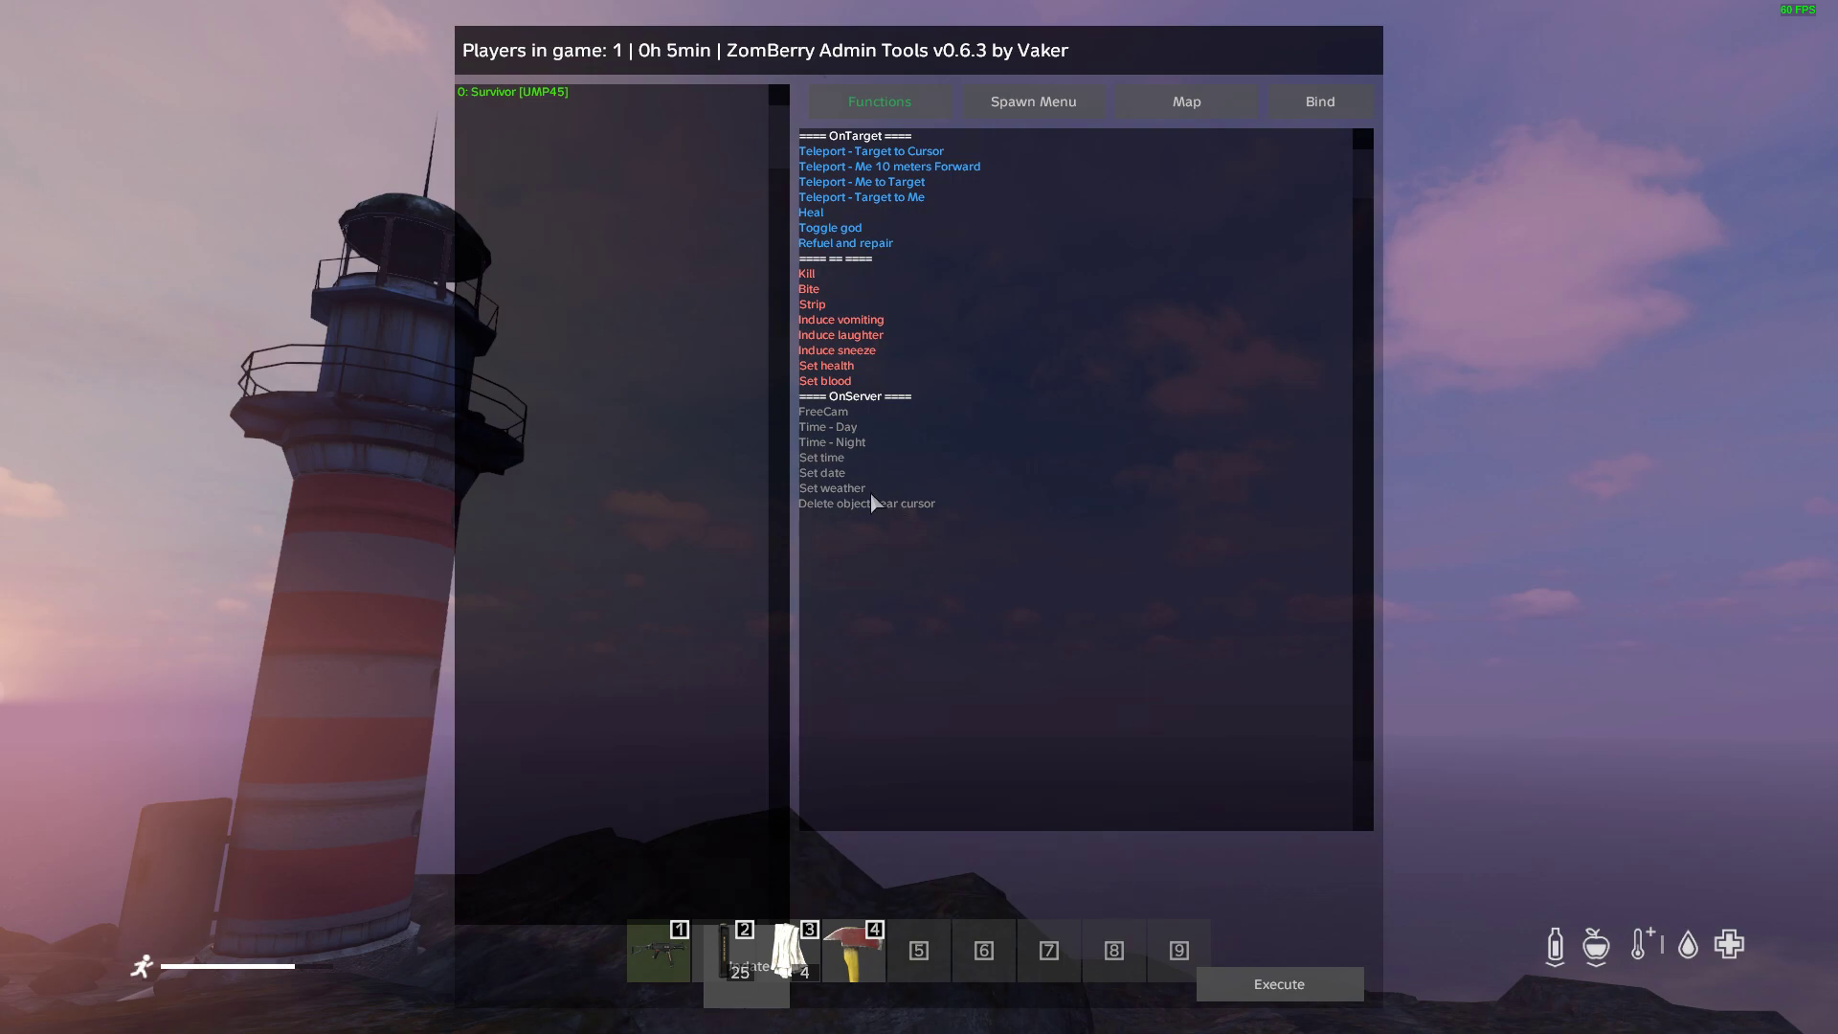
double_click(838, 457)
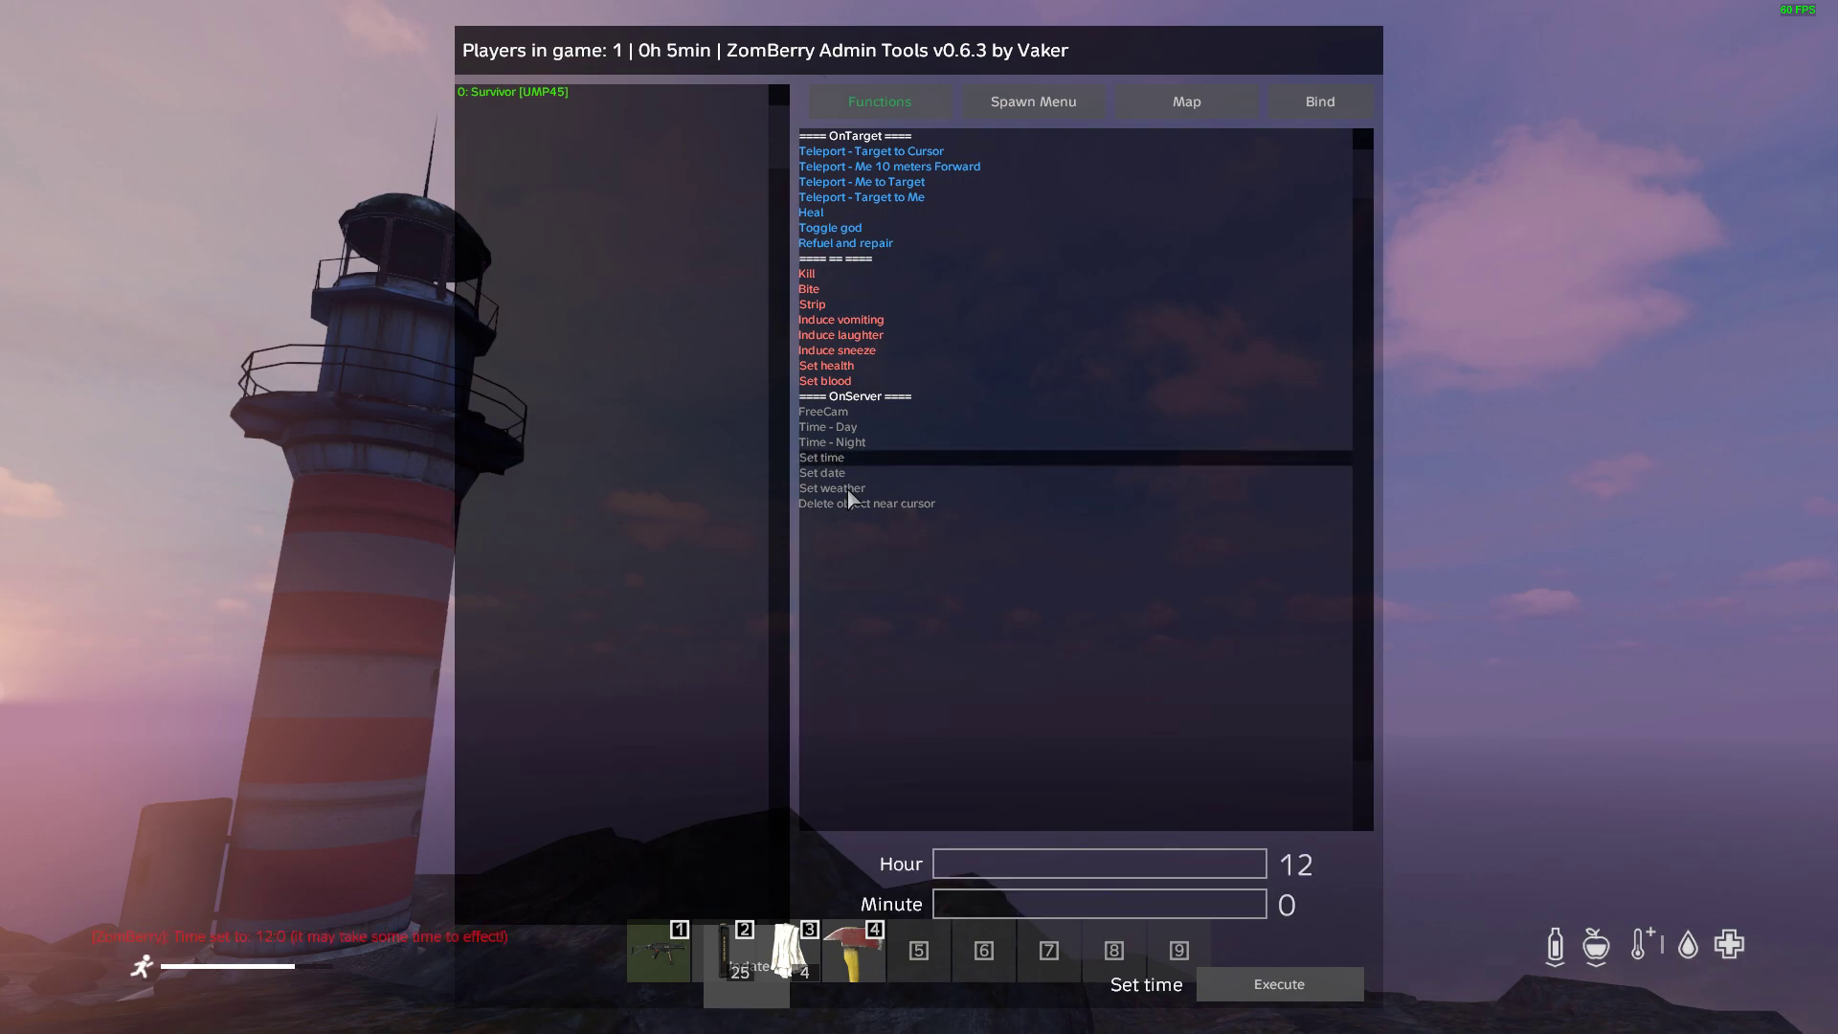
left_click(1270, 988)
key("m")
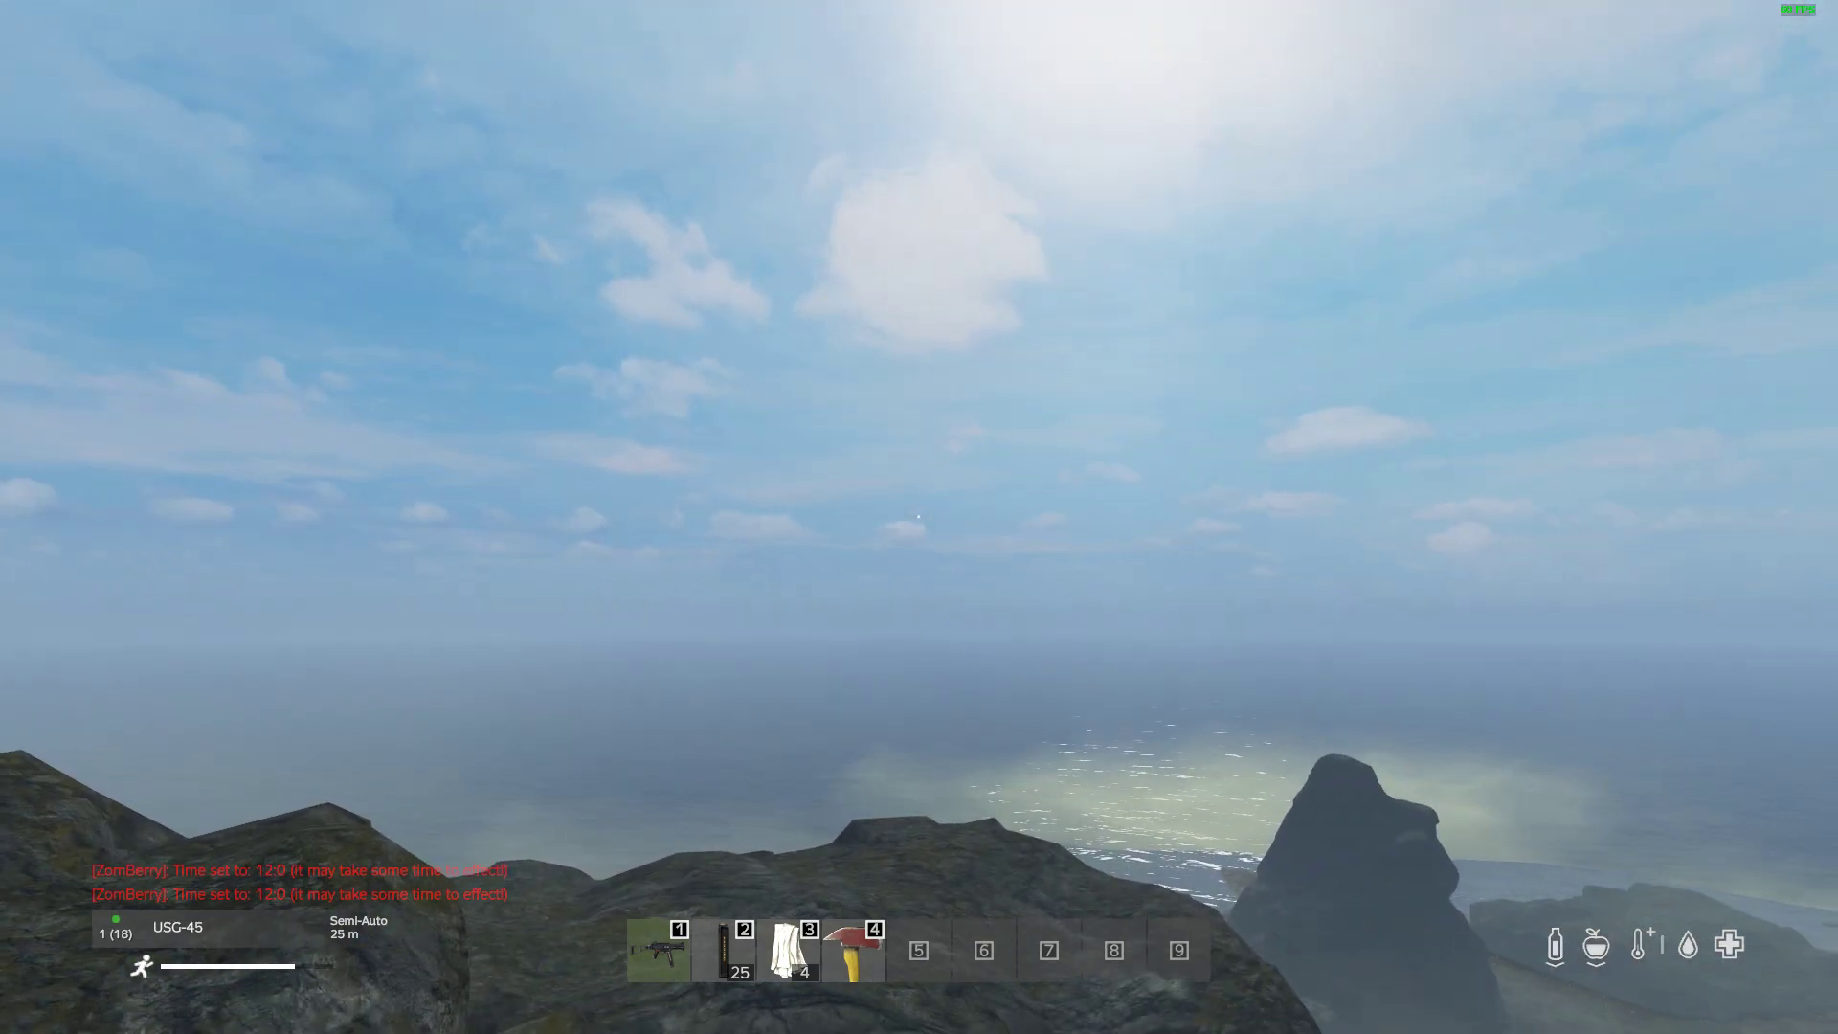
Raise overcast to 25 with ZomBerry's Set weather
key("m")
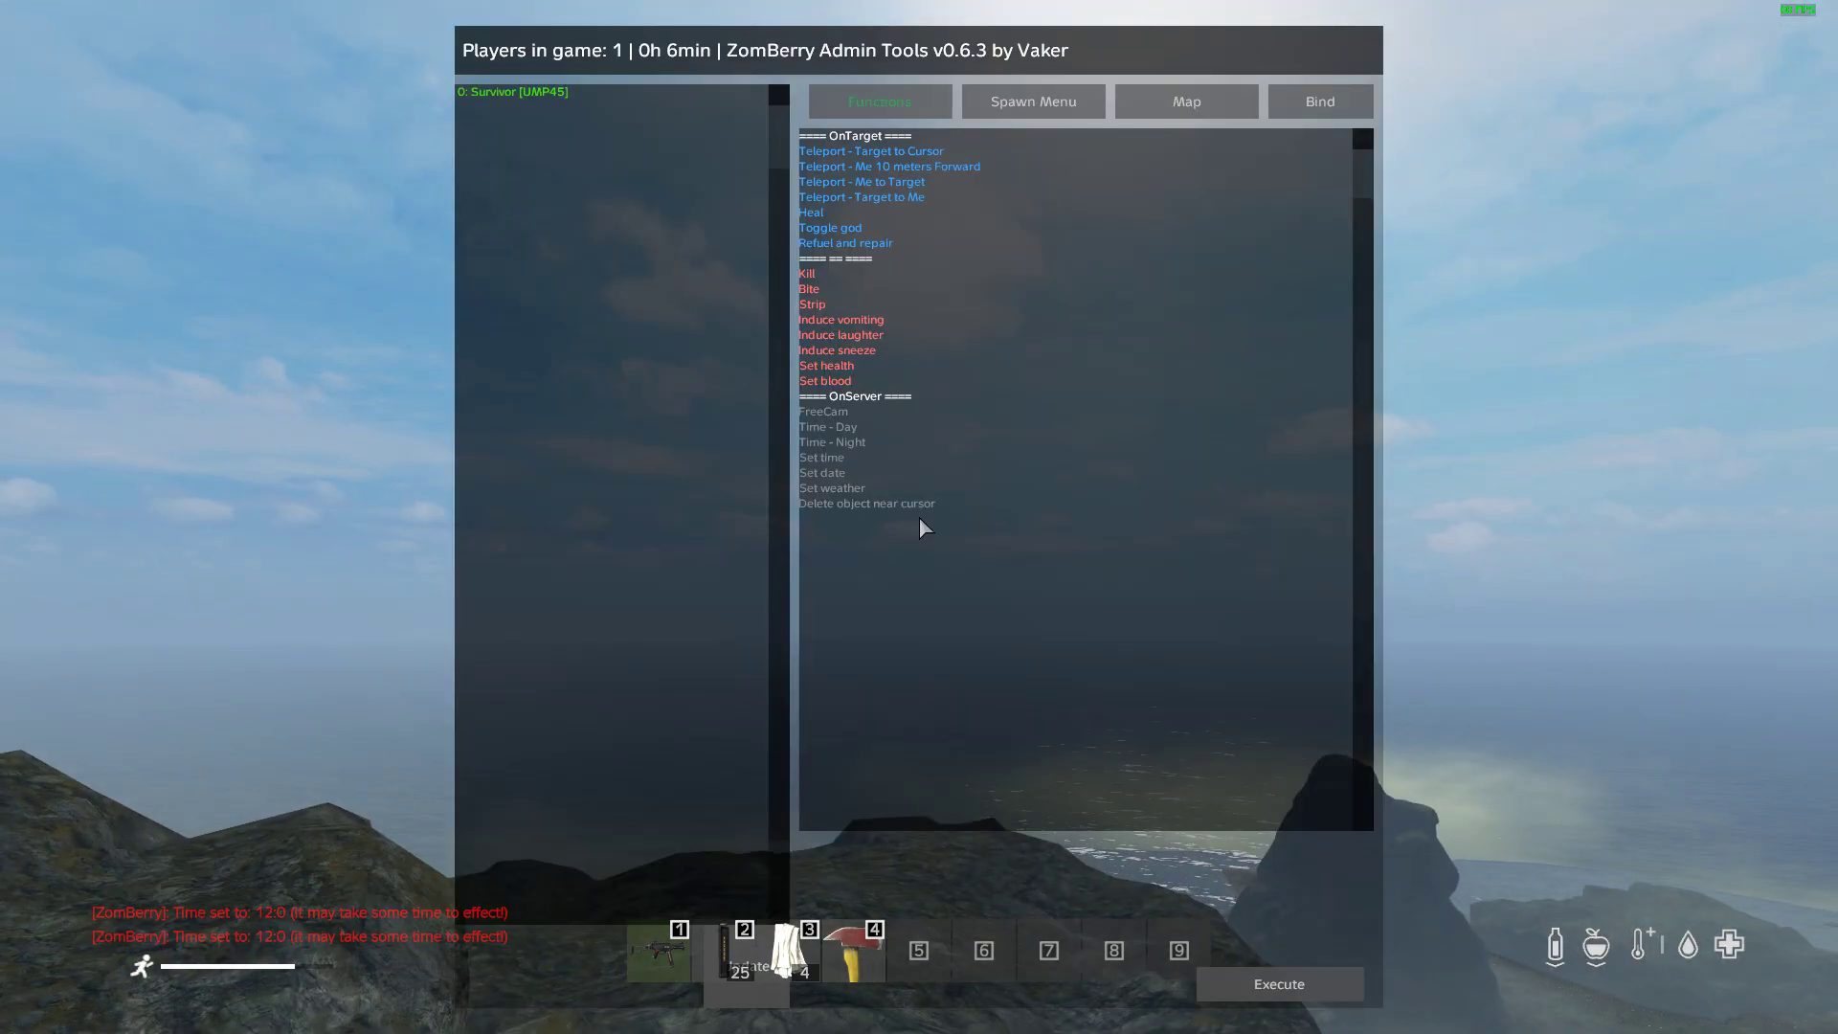
left_click(839, 488)
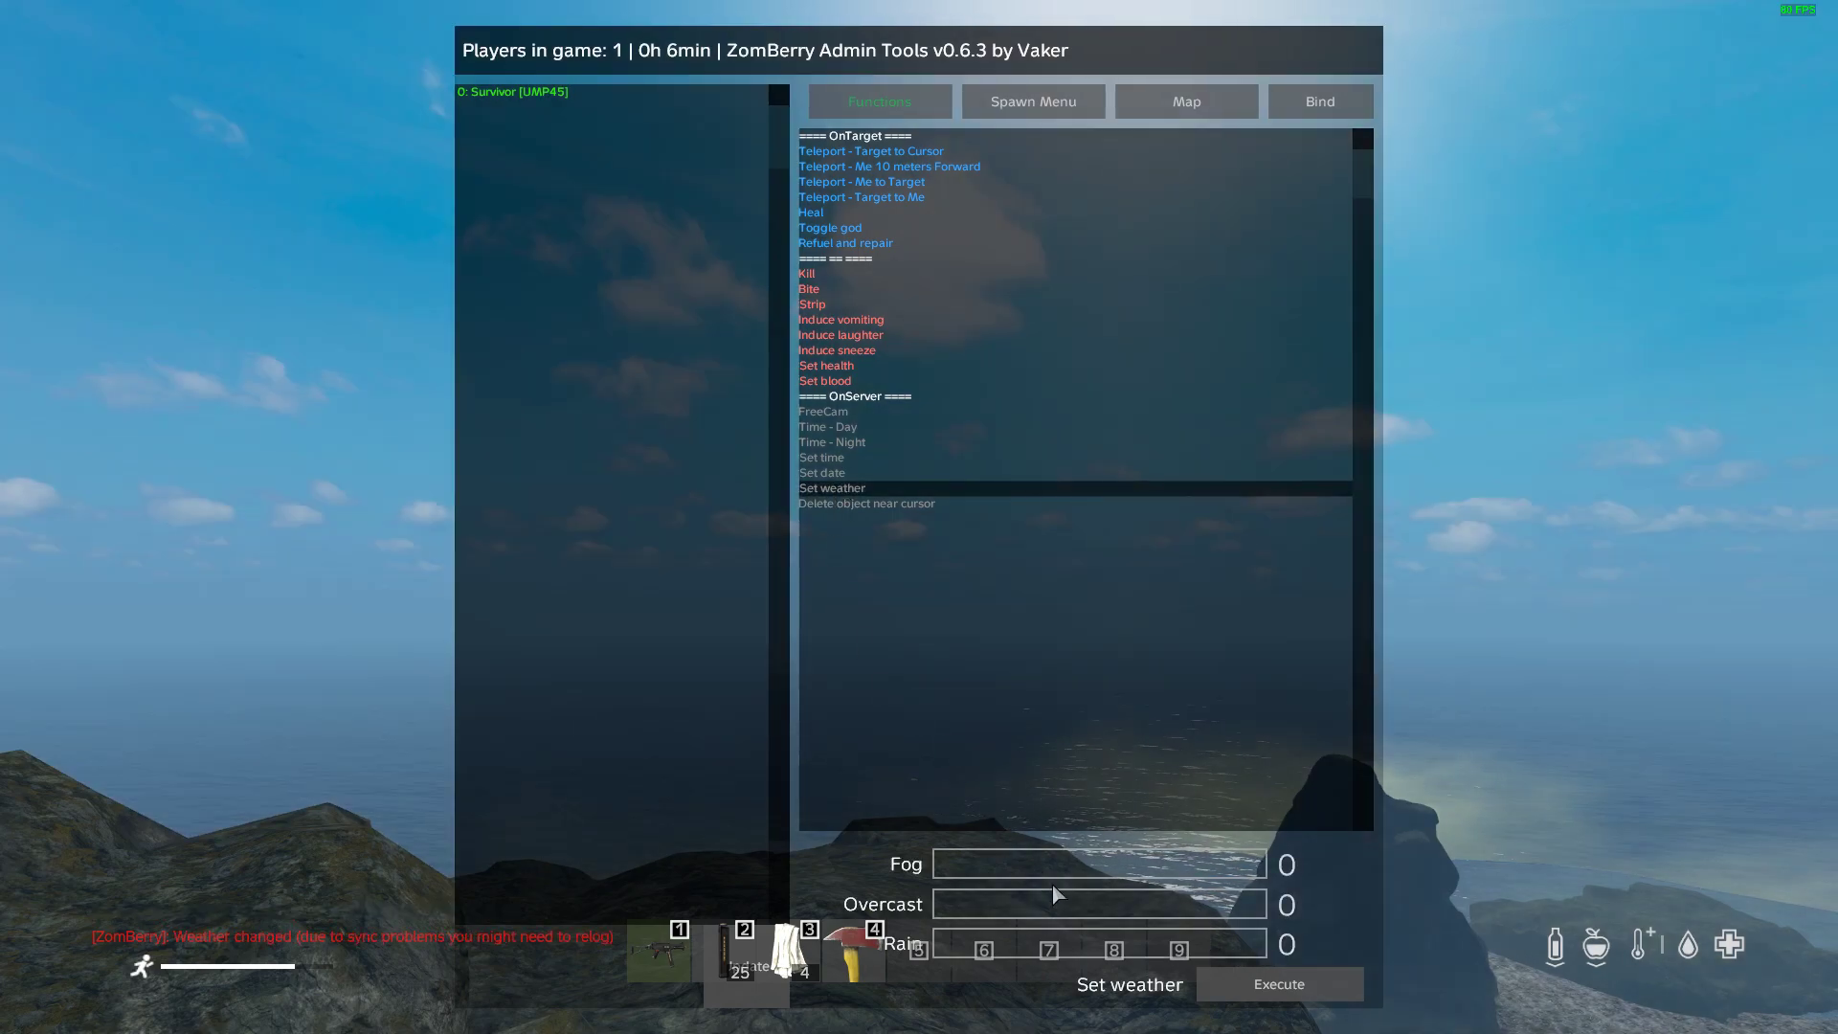
left_click_drag(976, 908, 1017, 904)
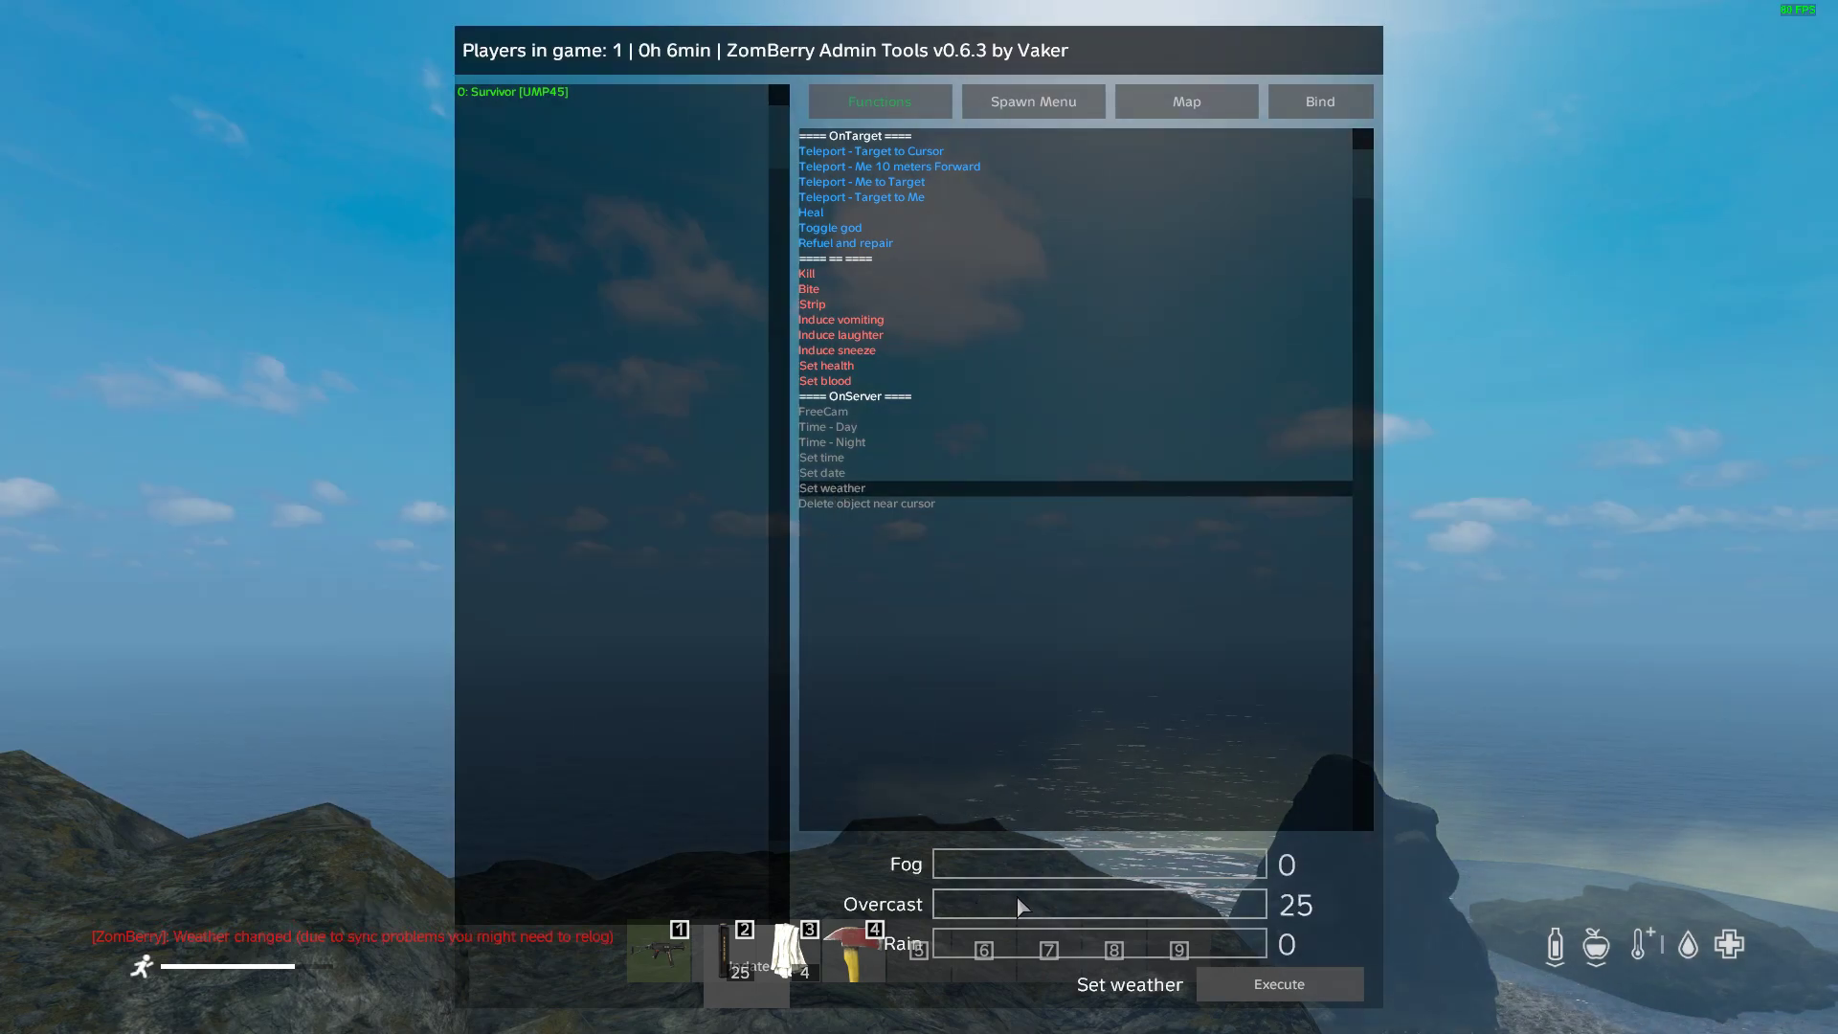
left_click(1269, 986)
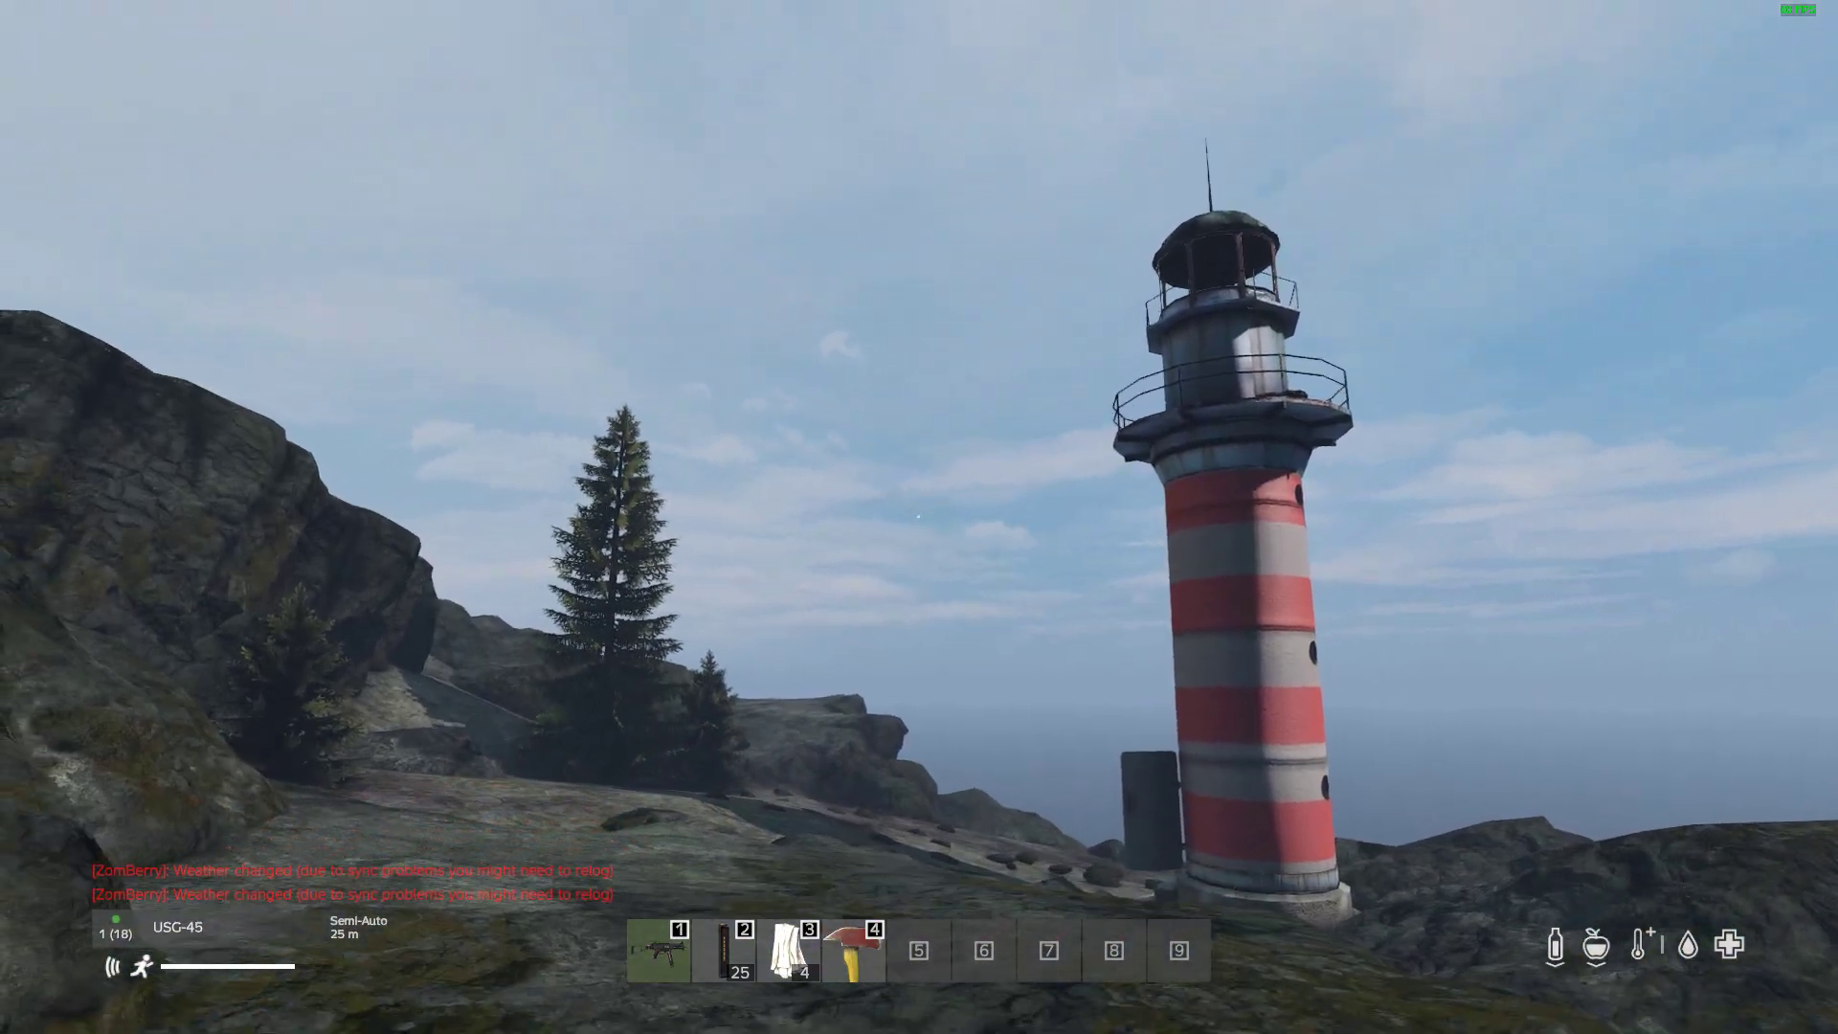
Walk toward the lighthouse, then raise overcast to 50 with Set weather
key("w")
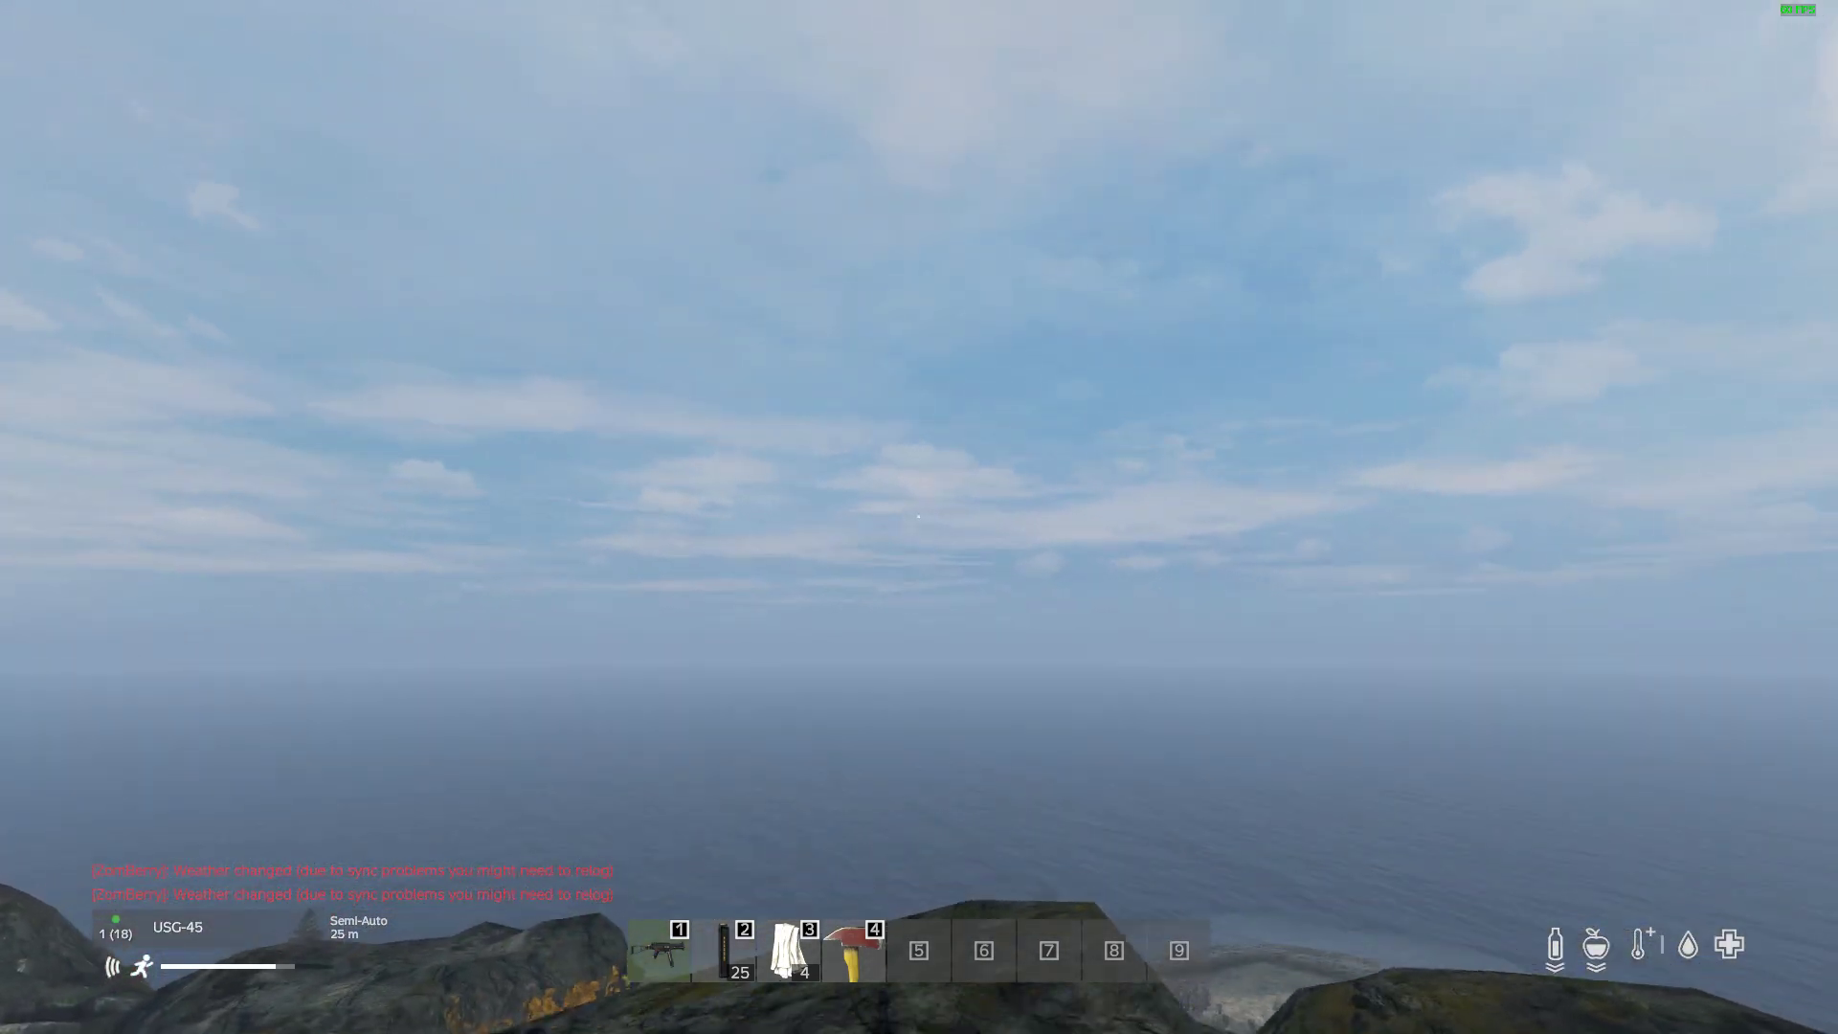
key("m")
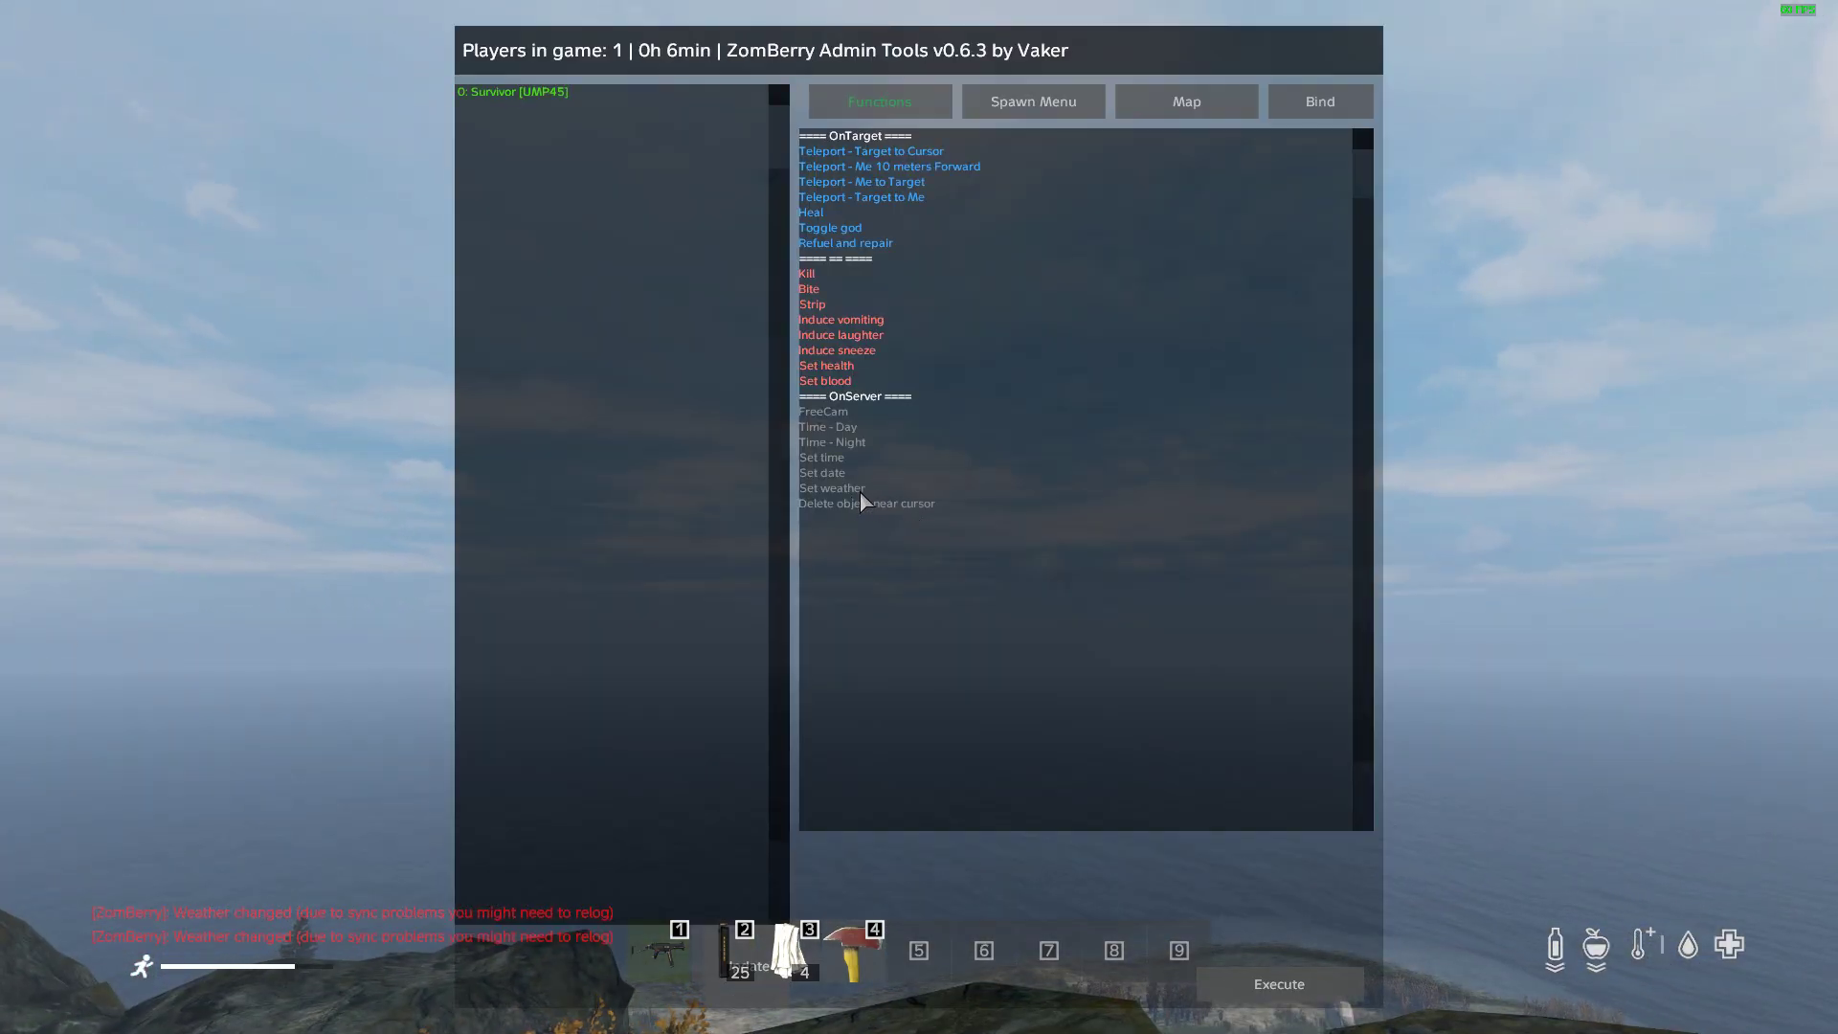
left_click(858, 490)
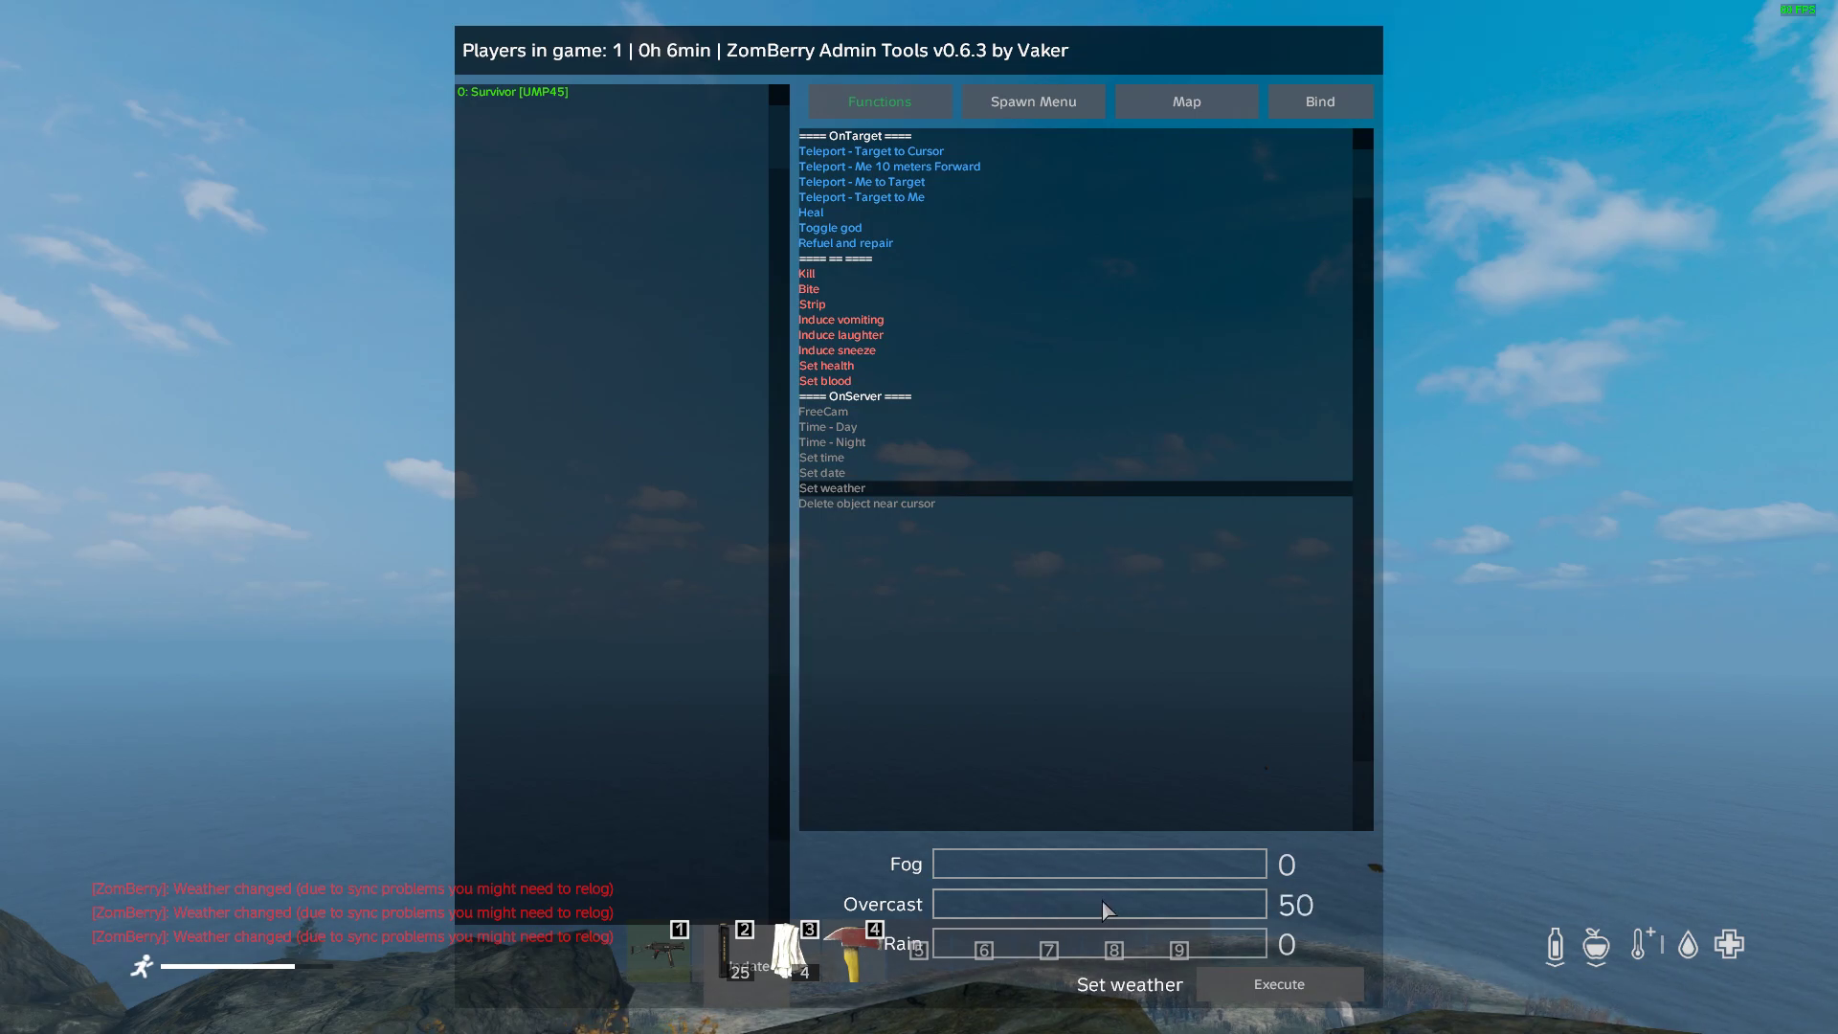
left_click(1259, 995)
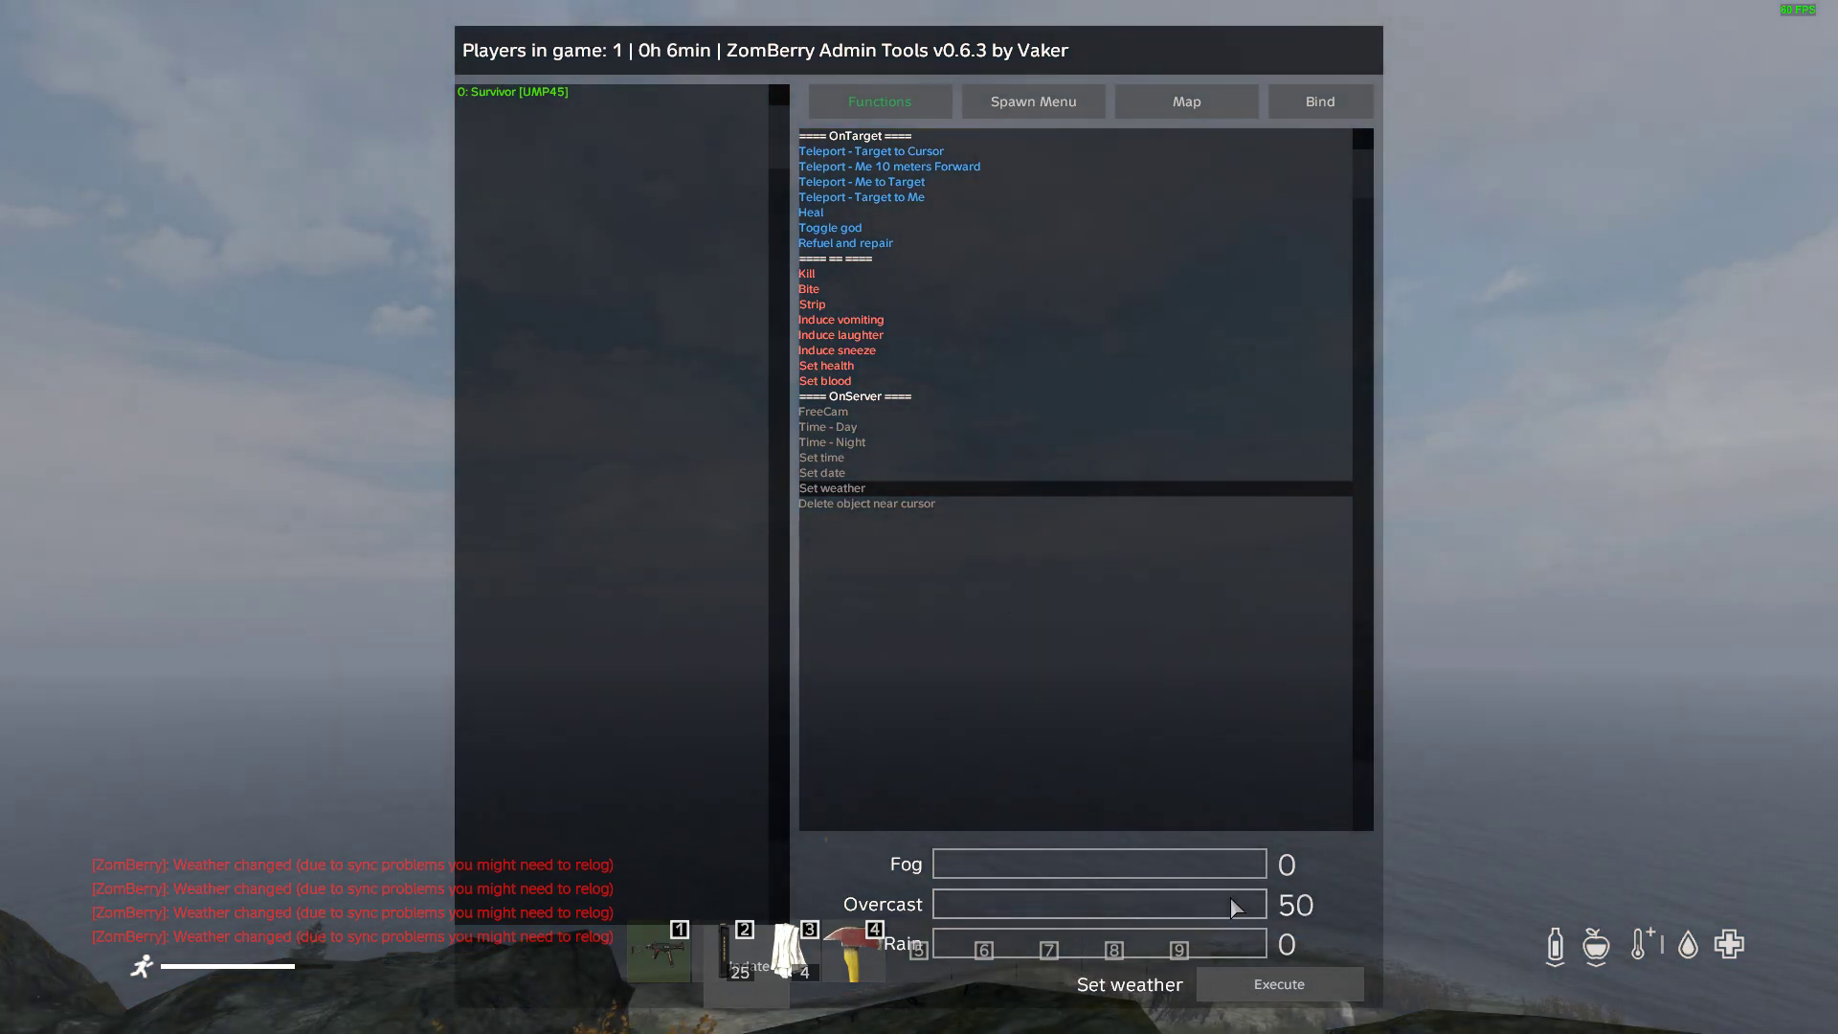
key("m")
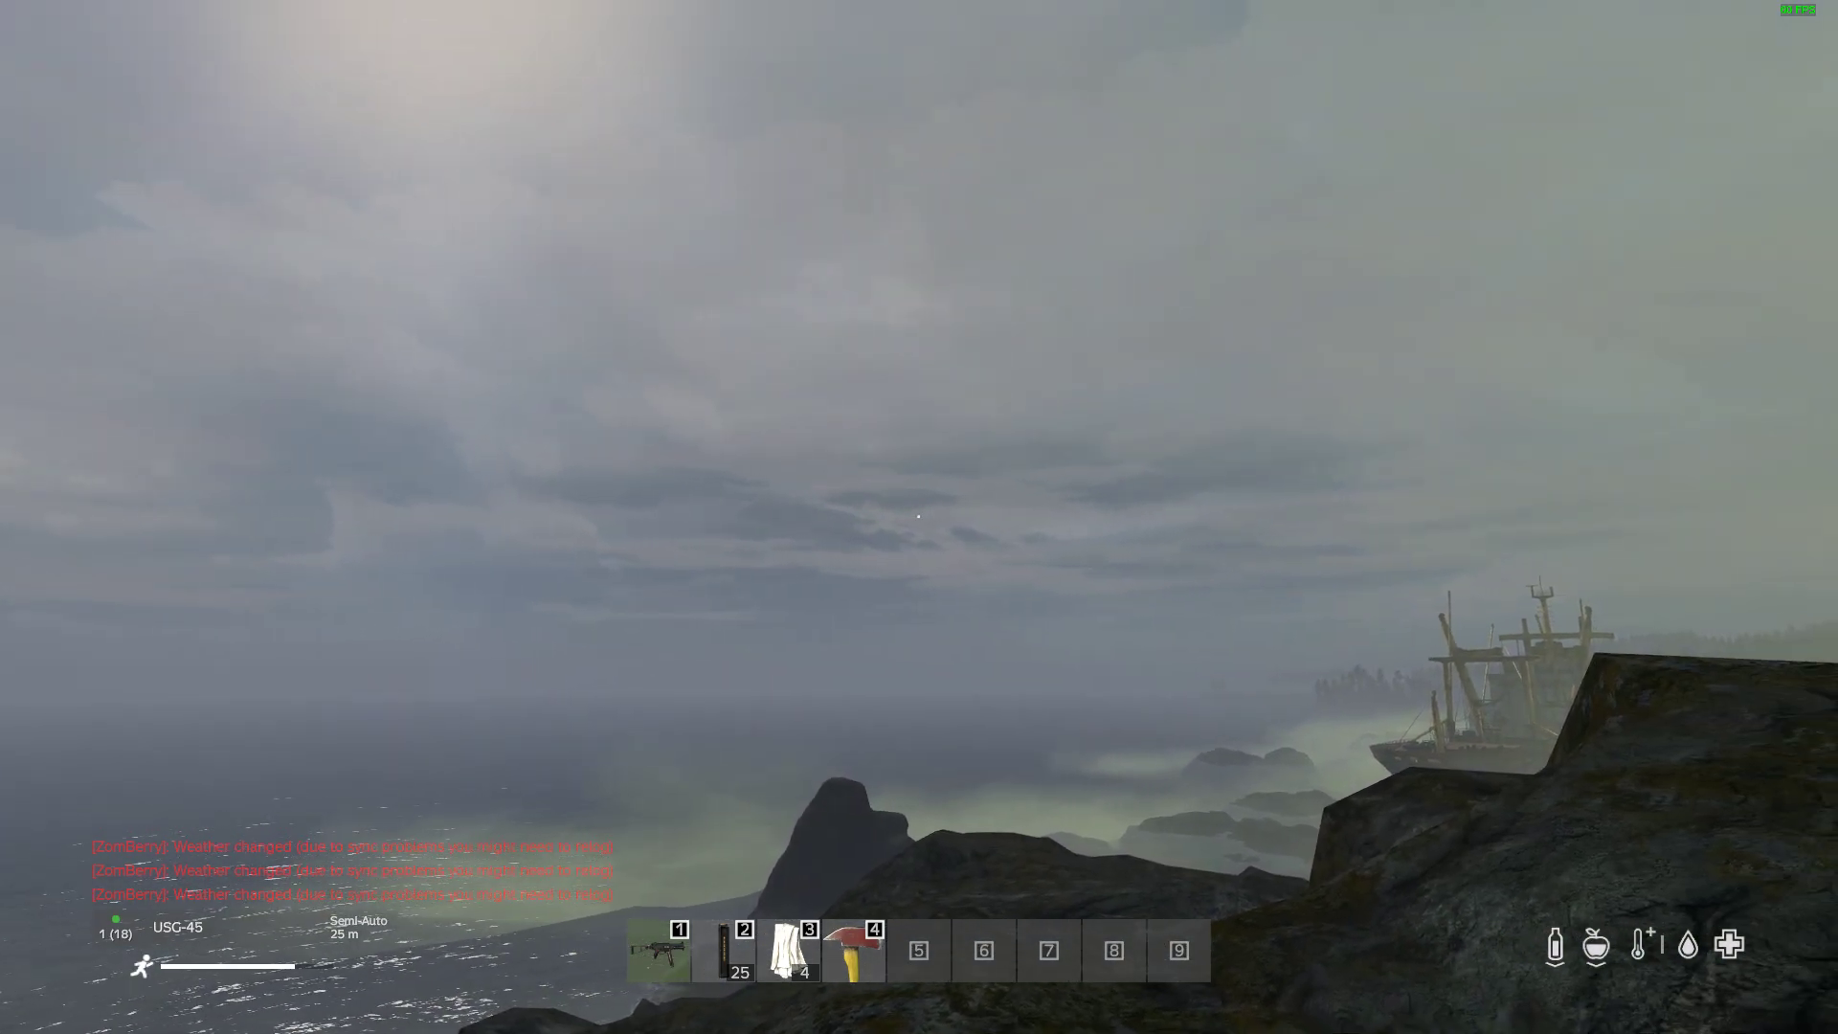
Apply ZomBerry's Time - Night (23:00), then switch to the mod's Steam Workshop page
key("y")
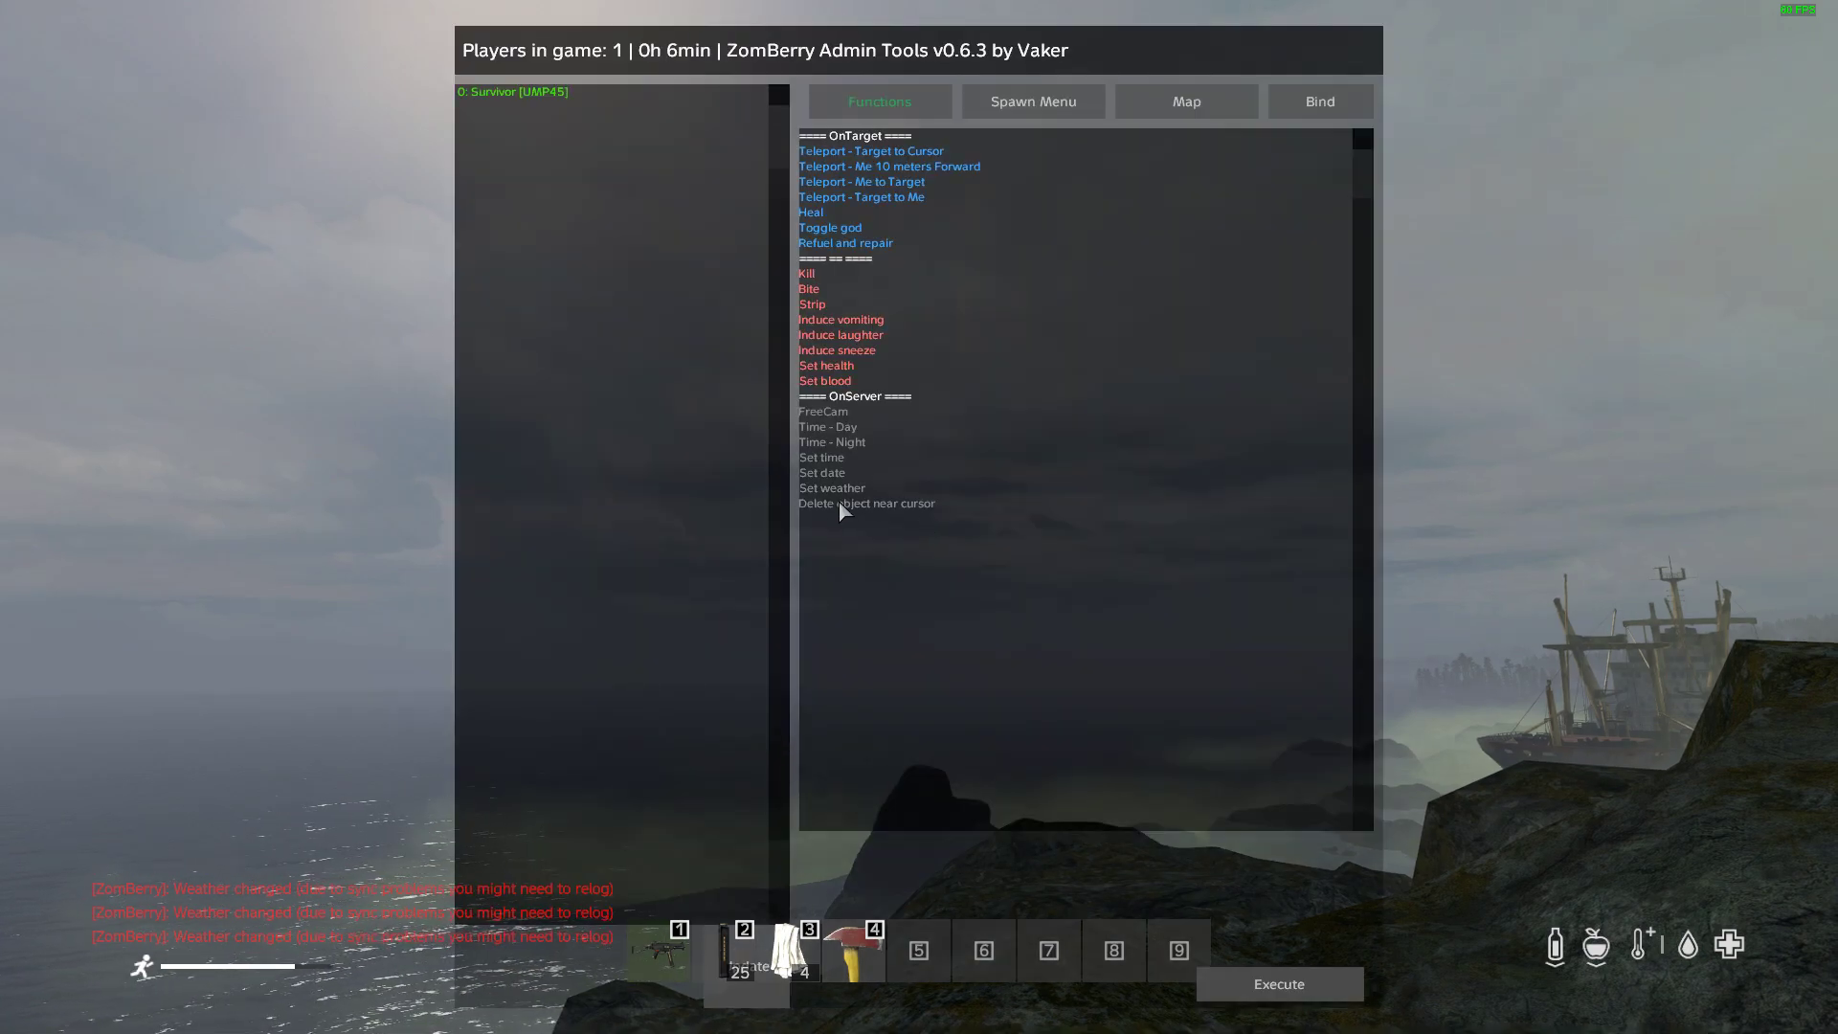
double_click(856, 444)
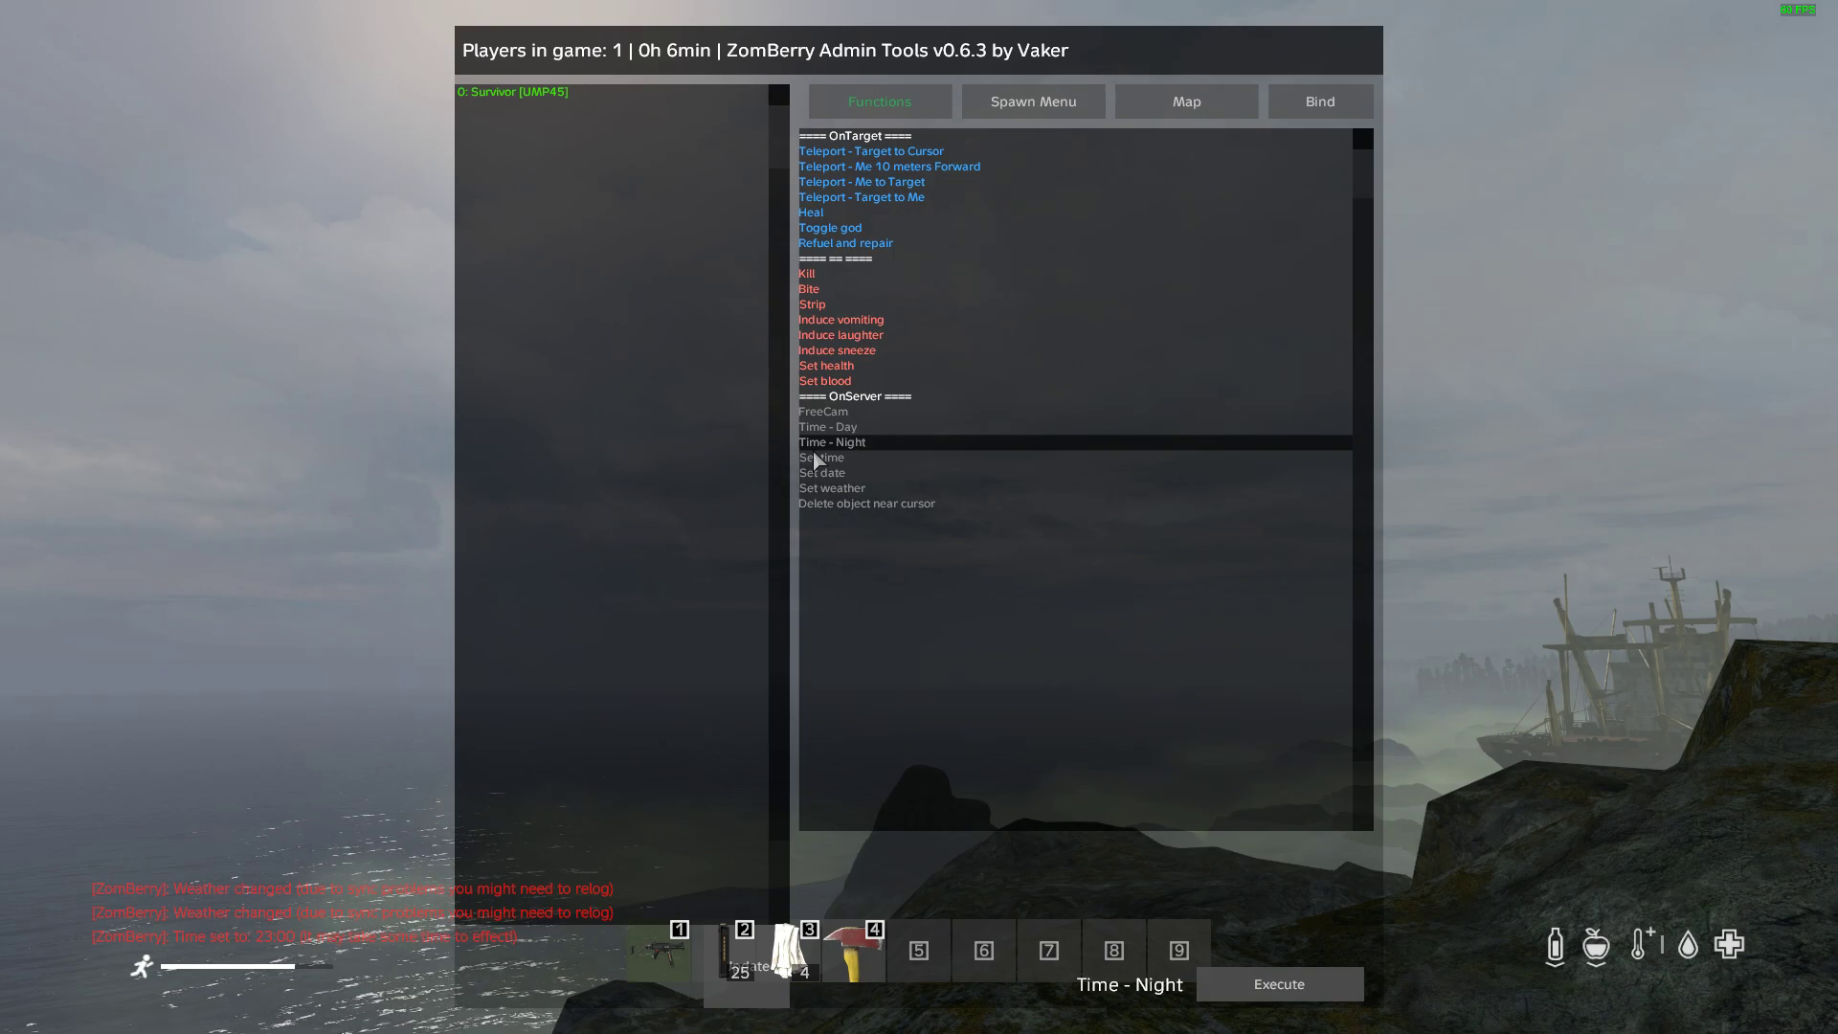
key("y")
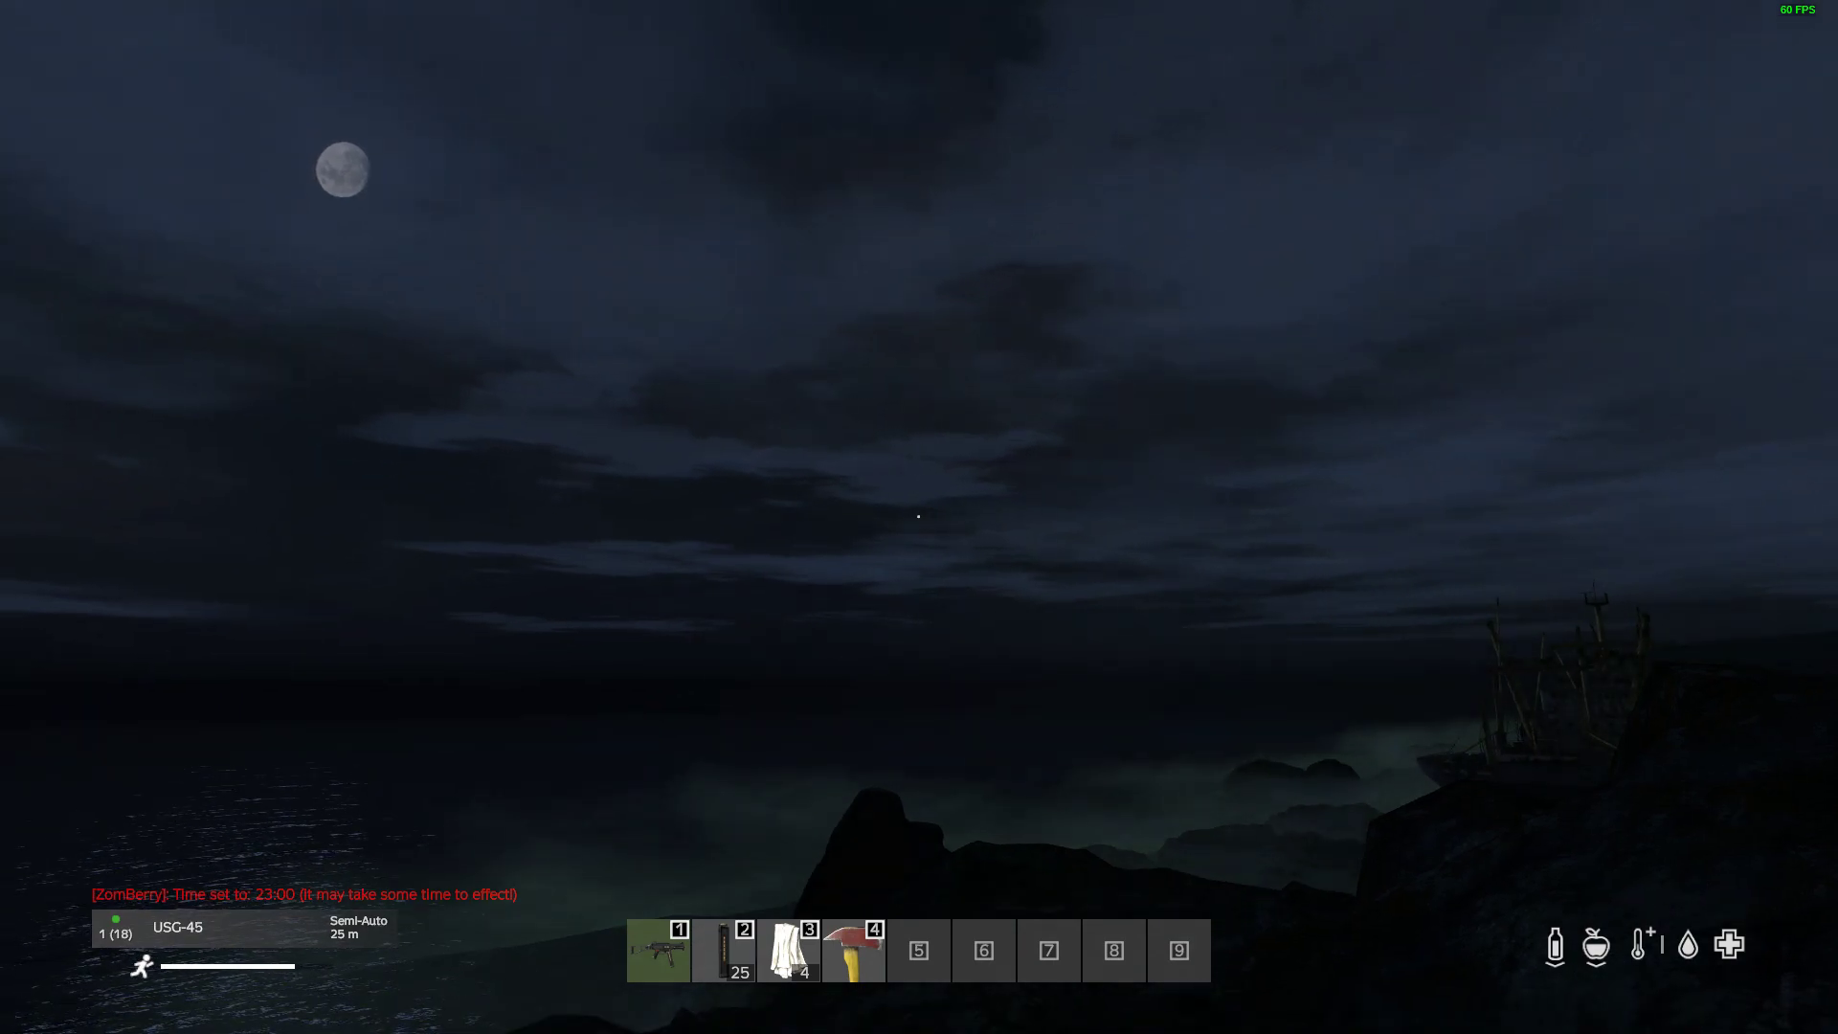
key("alt+Tab")
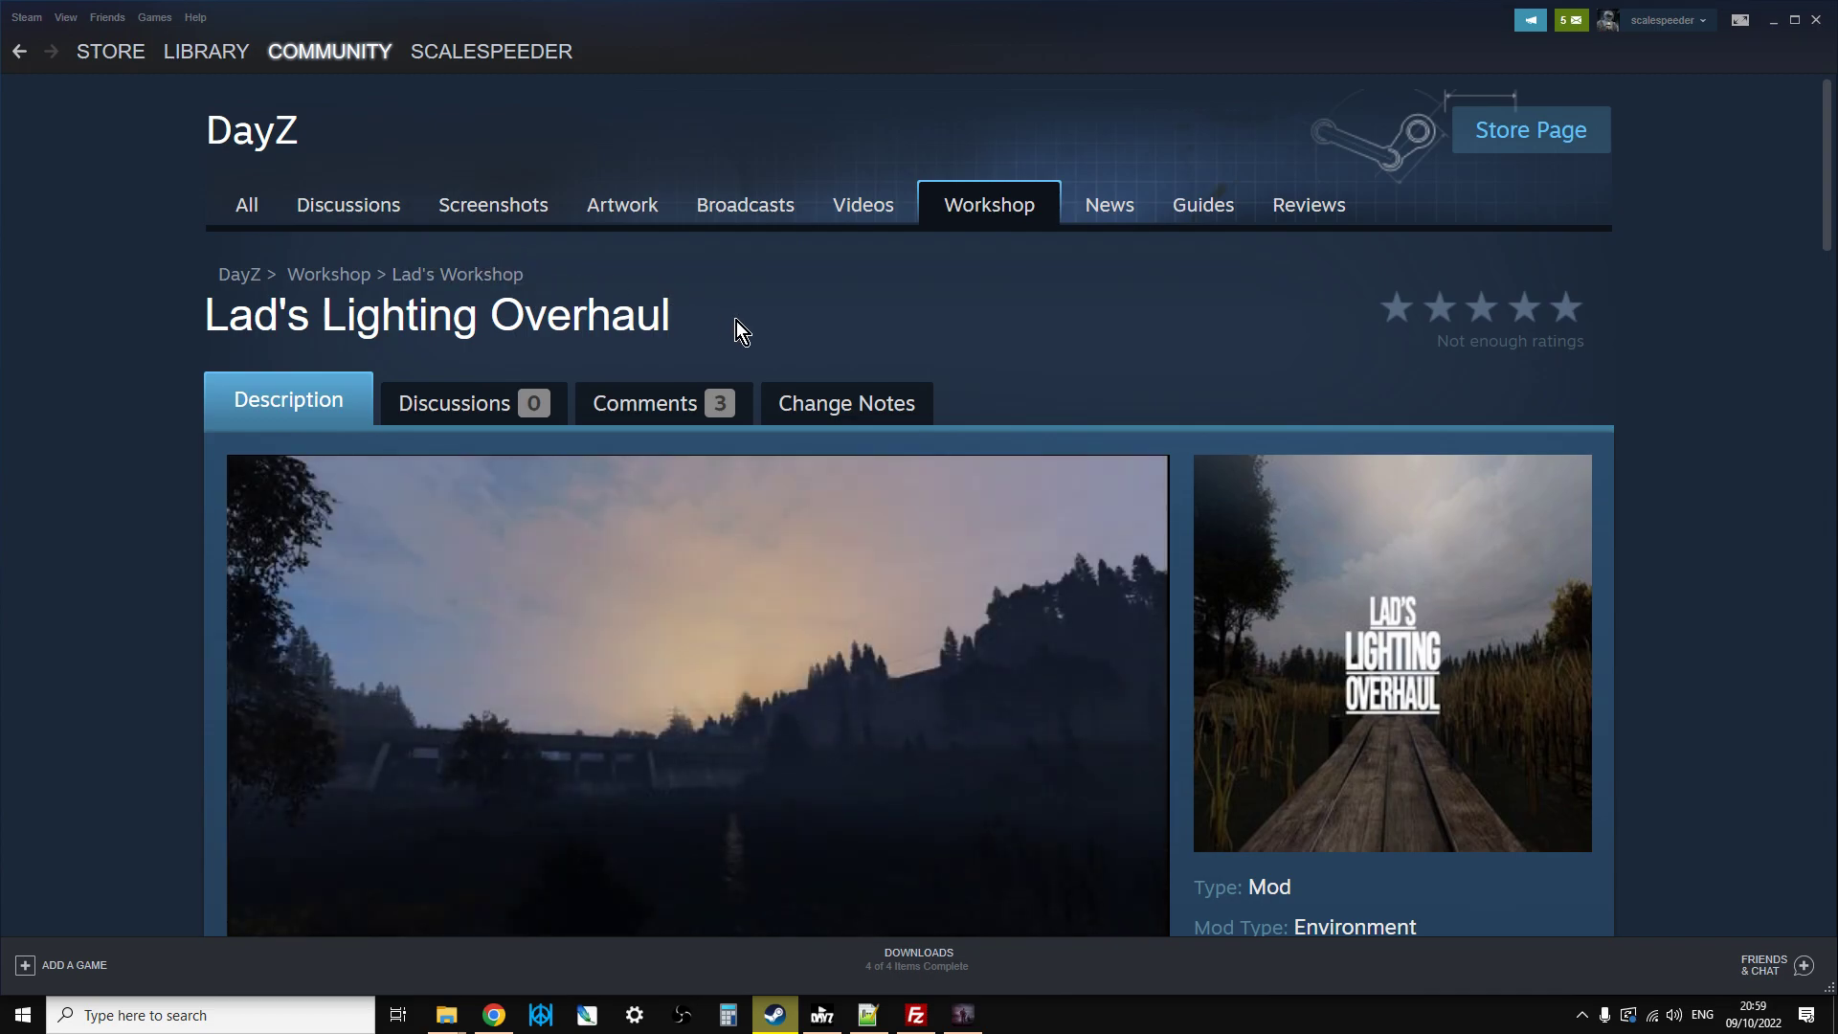
scroll(737, 320, "down", 8)
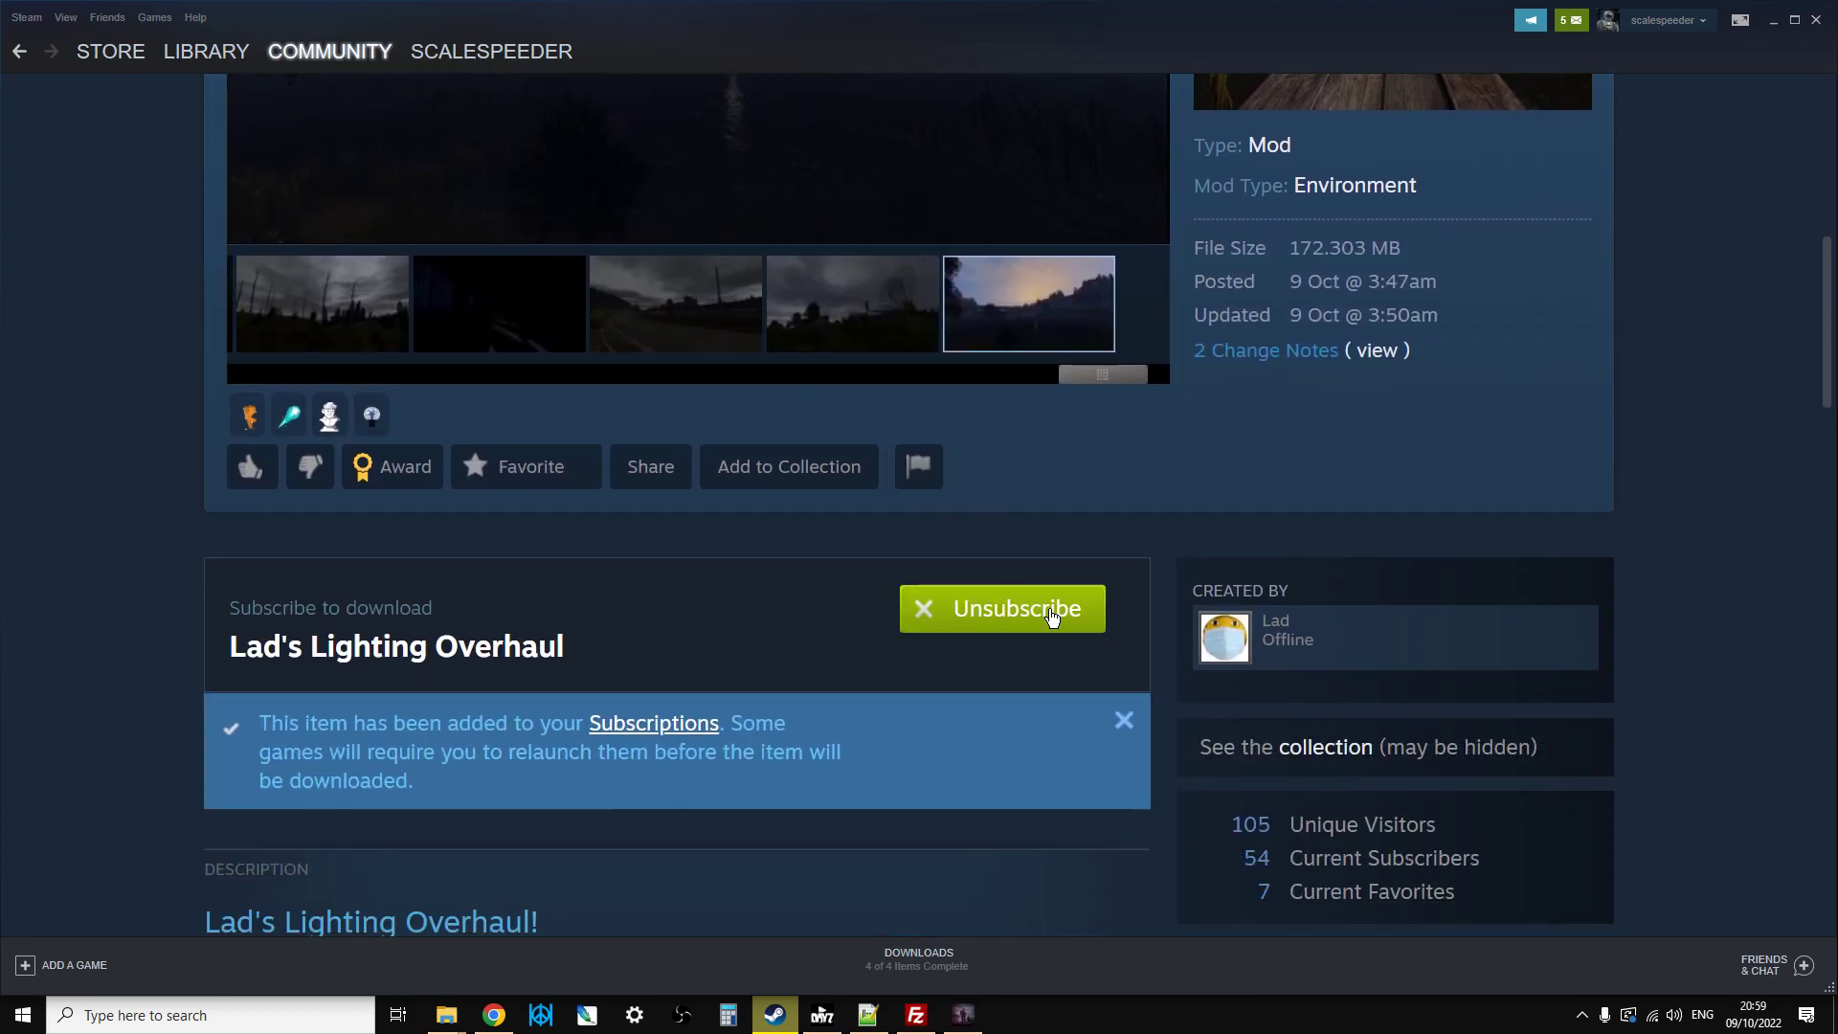
scroll(1091, 631, "down", 5)
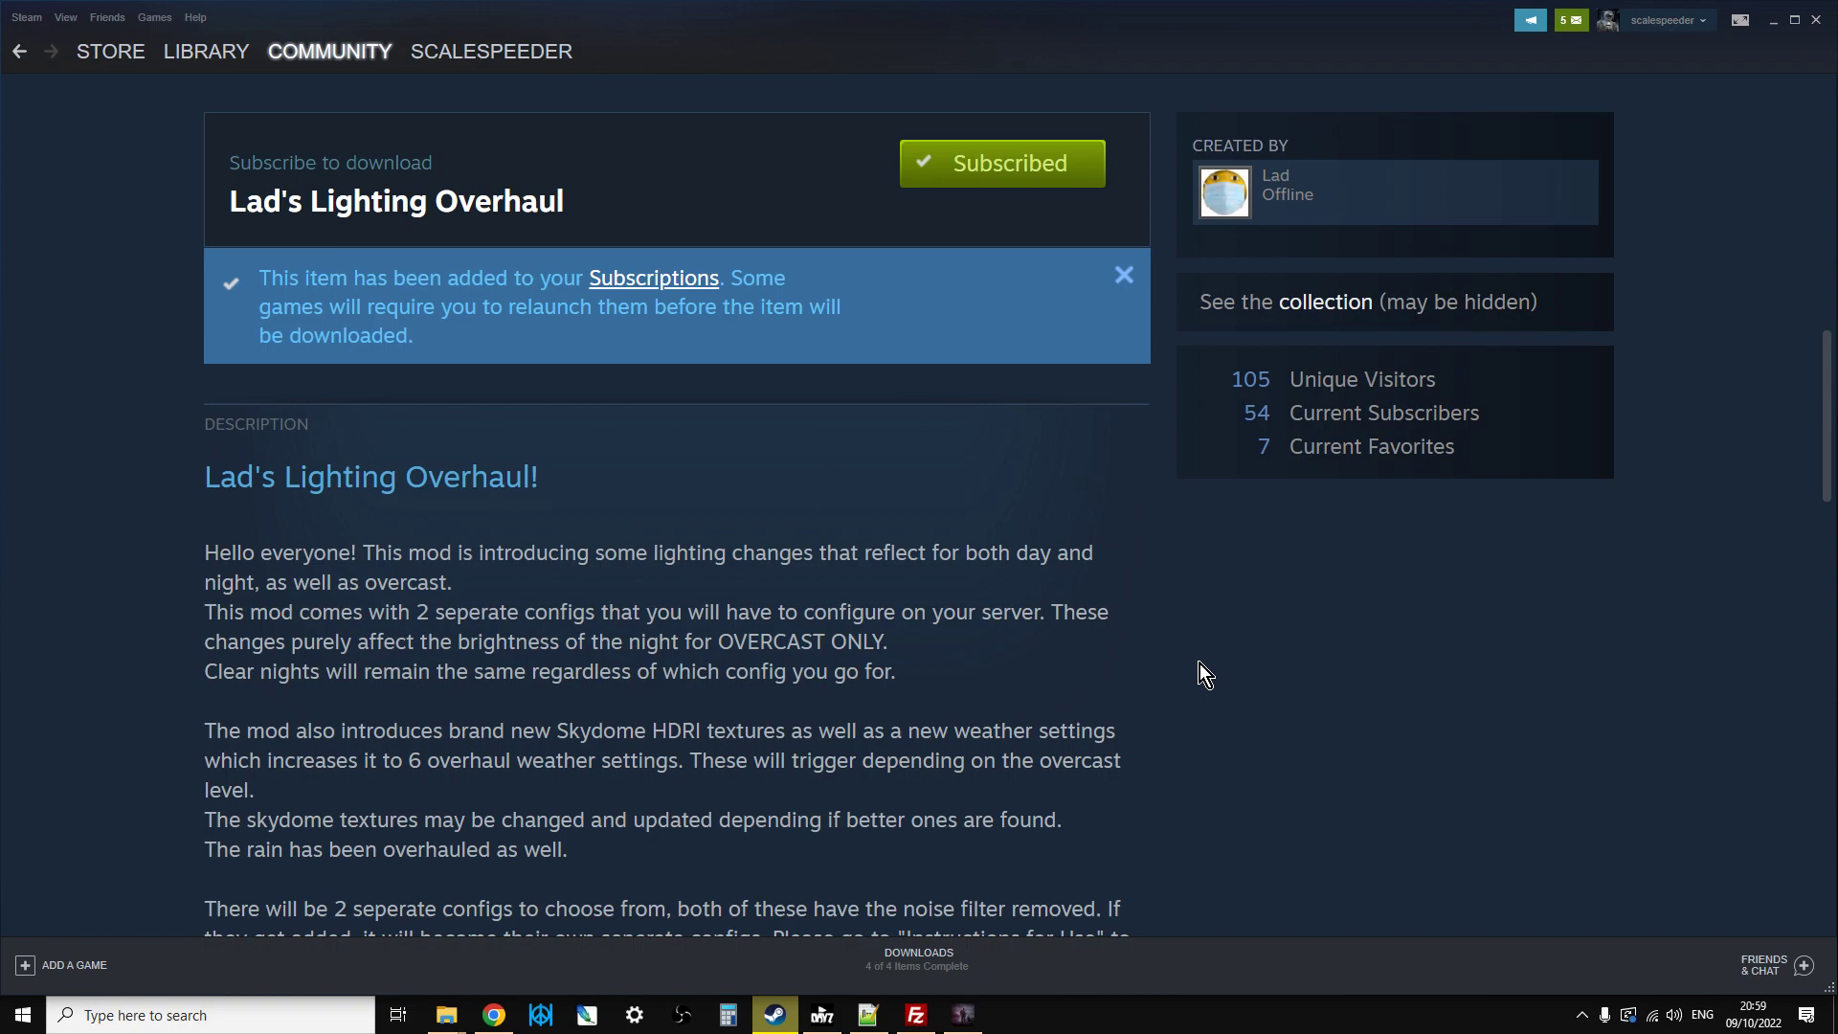
scroll(1198, 663, "up", 3)
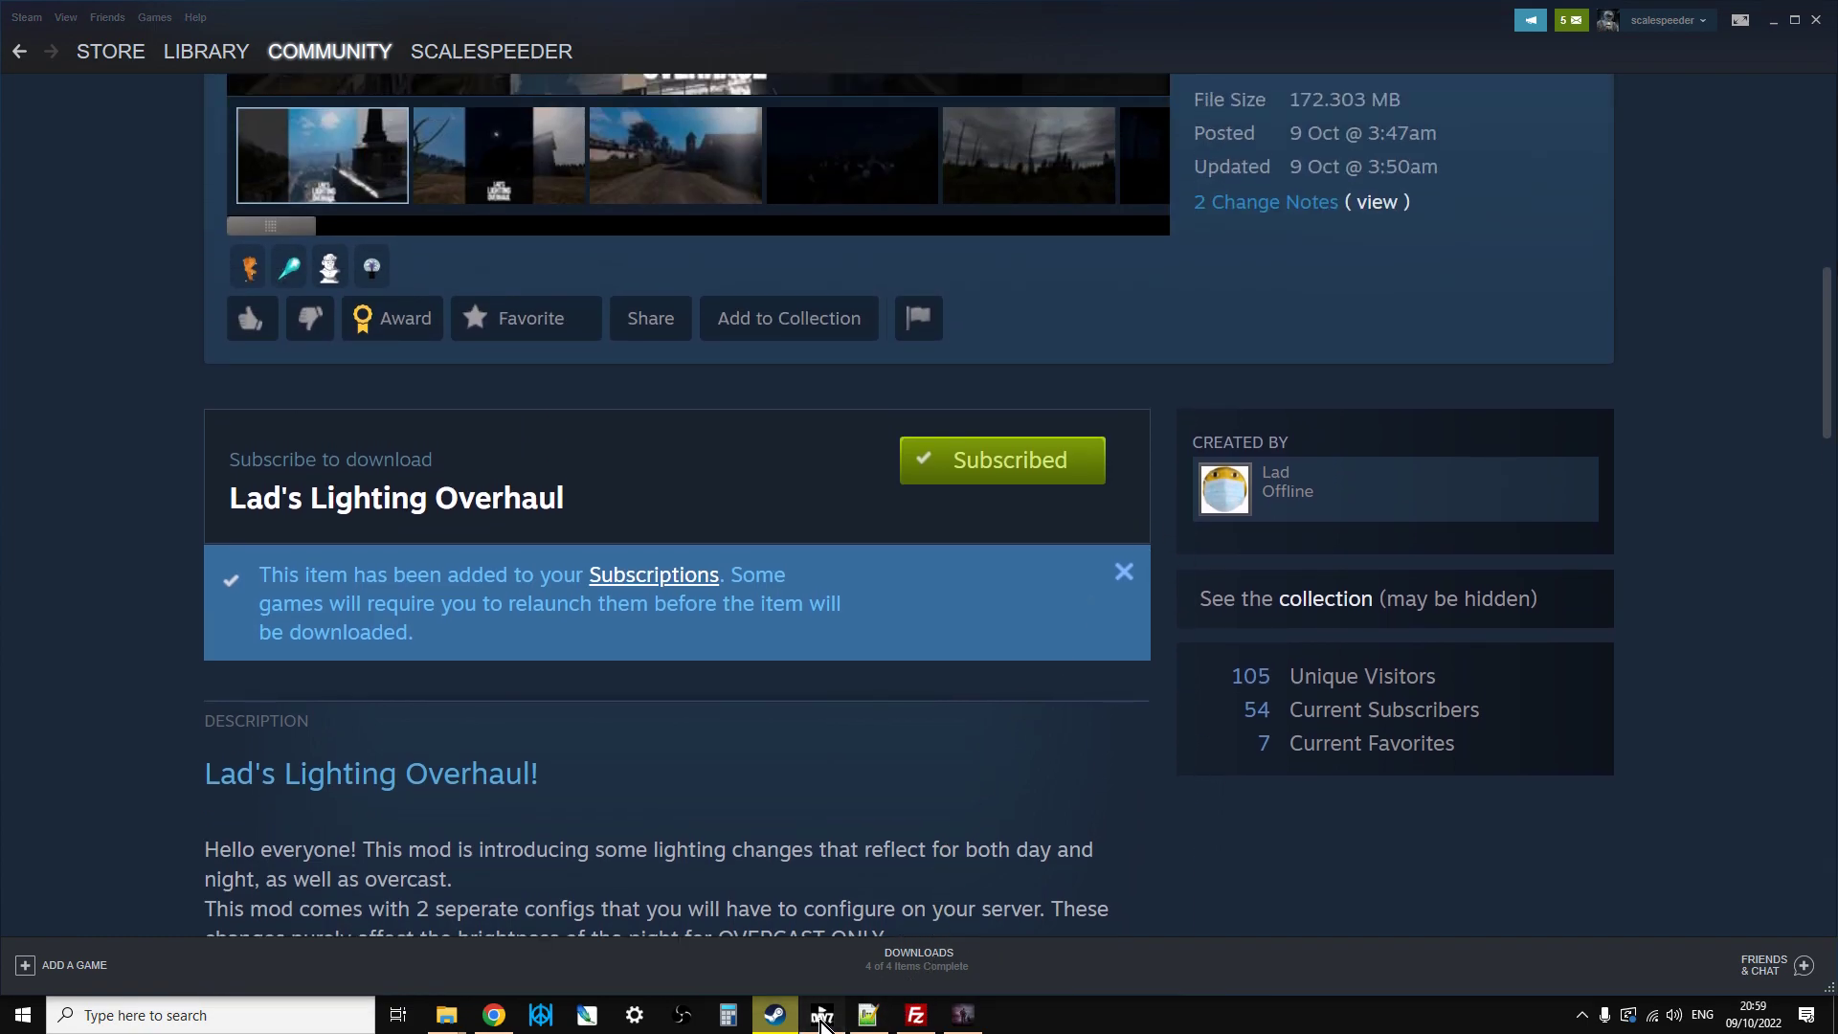
Open the launcher's Mods list, then leave the server immediately and quit DayZ
left_click(822, 1012)
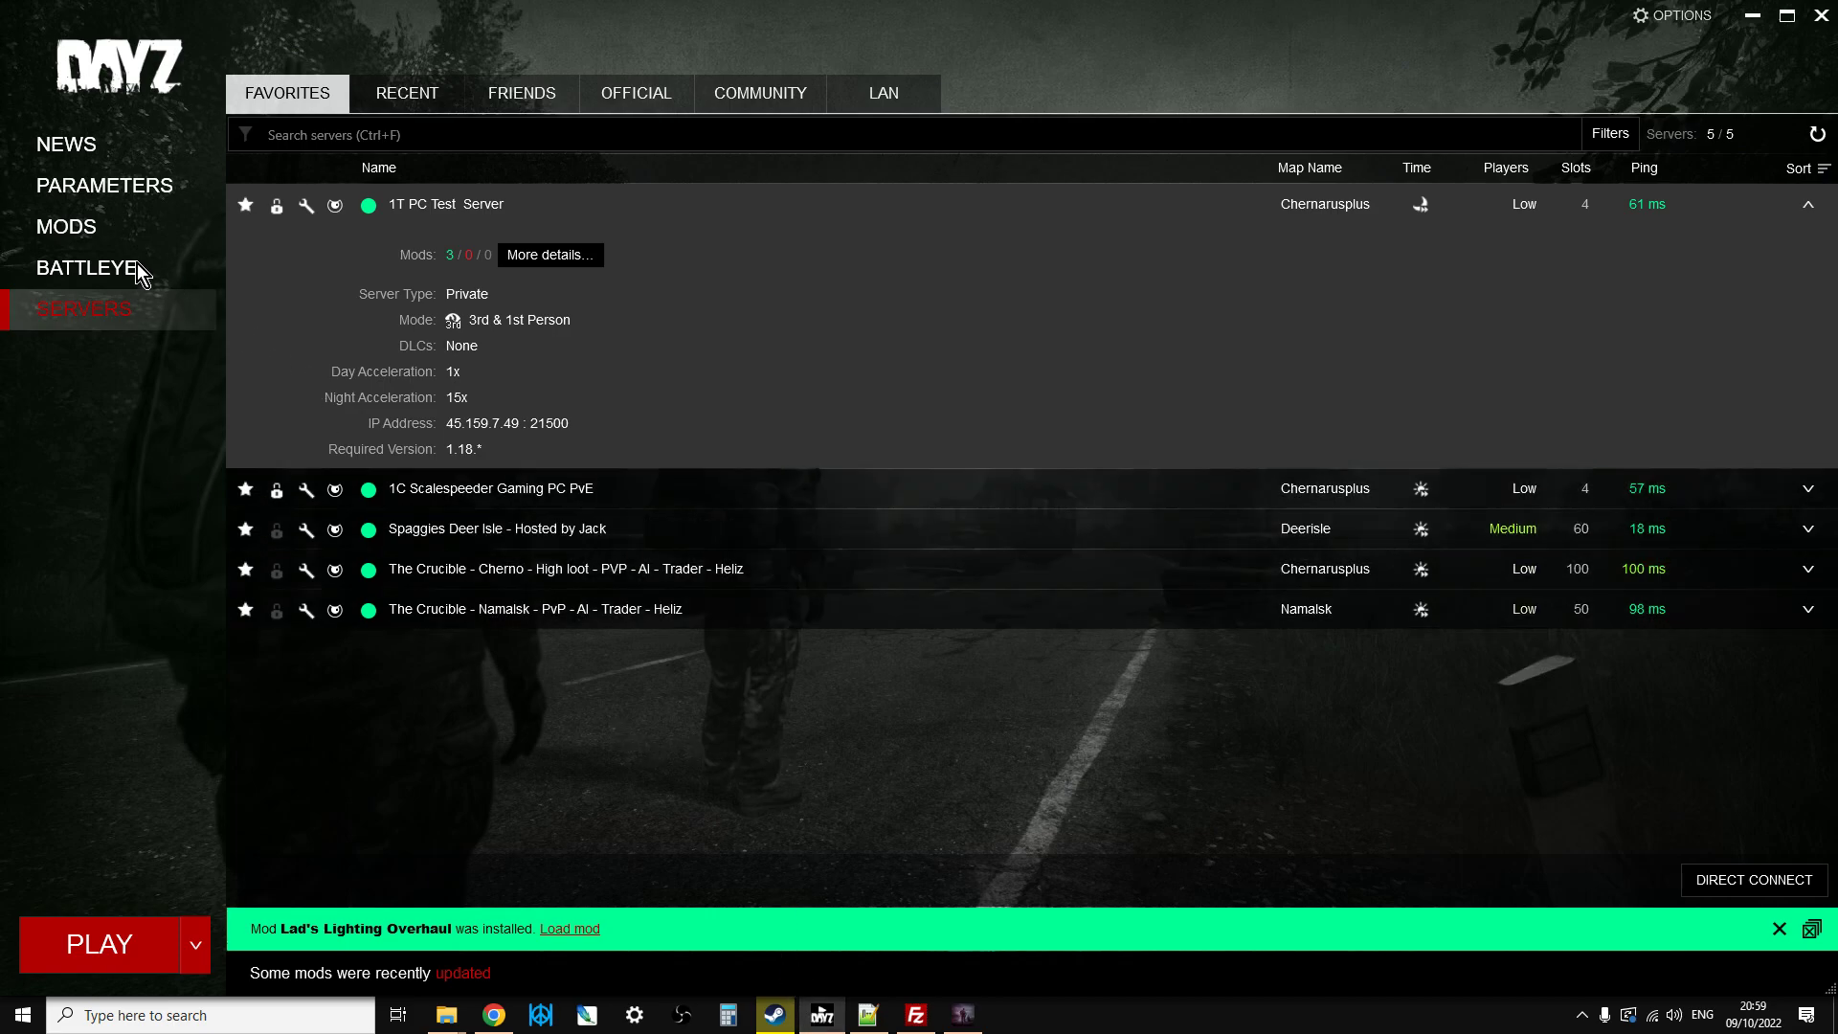
left_click(63, 226)
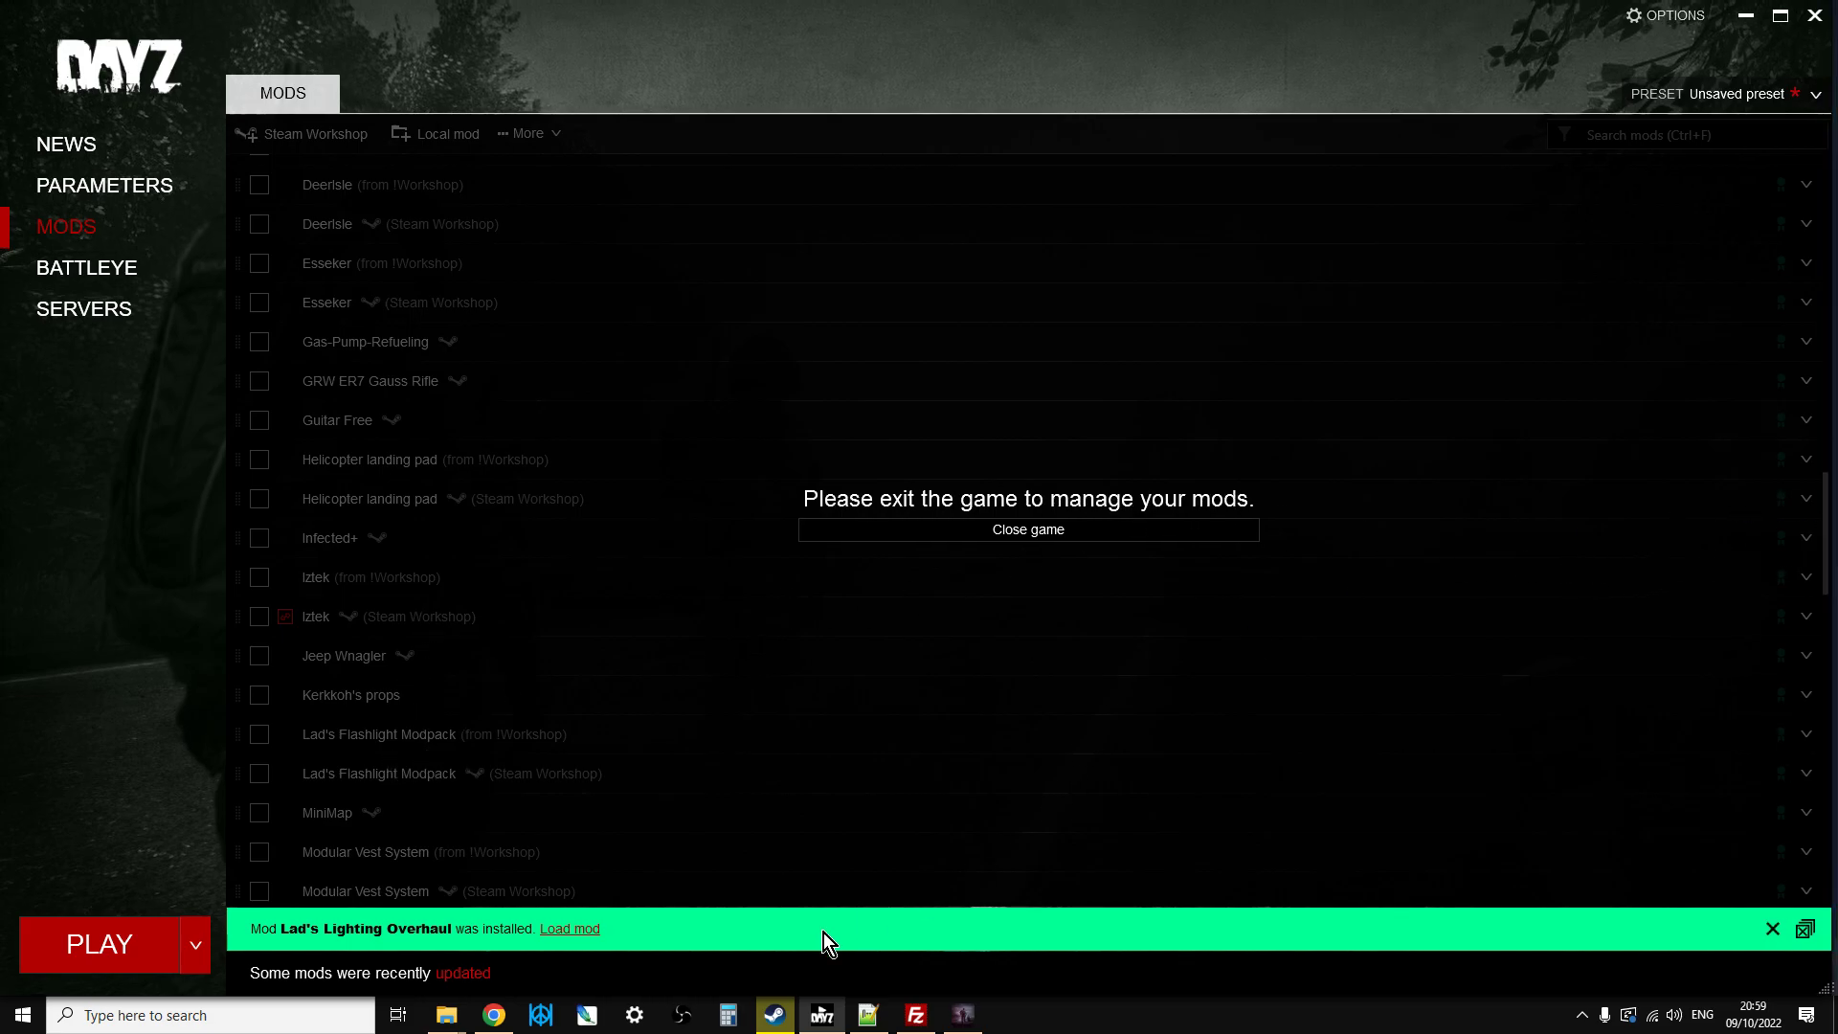
left_click(963, 1014)
key("Escape")
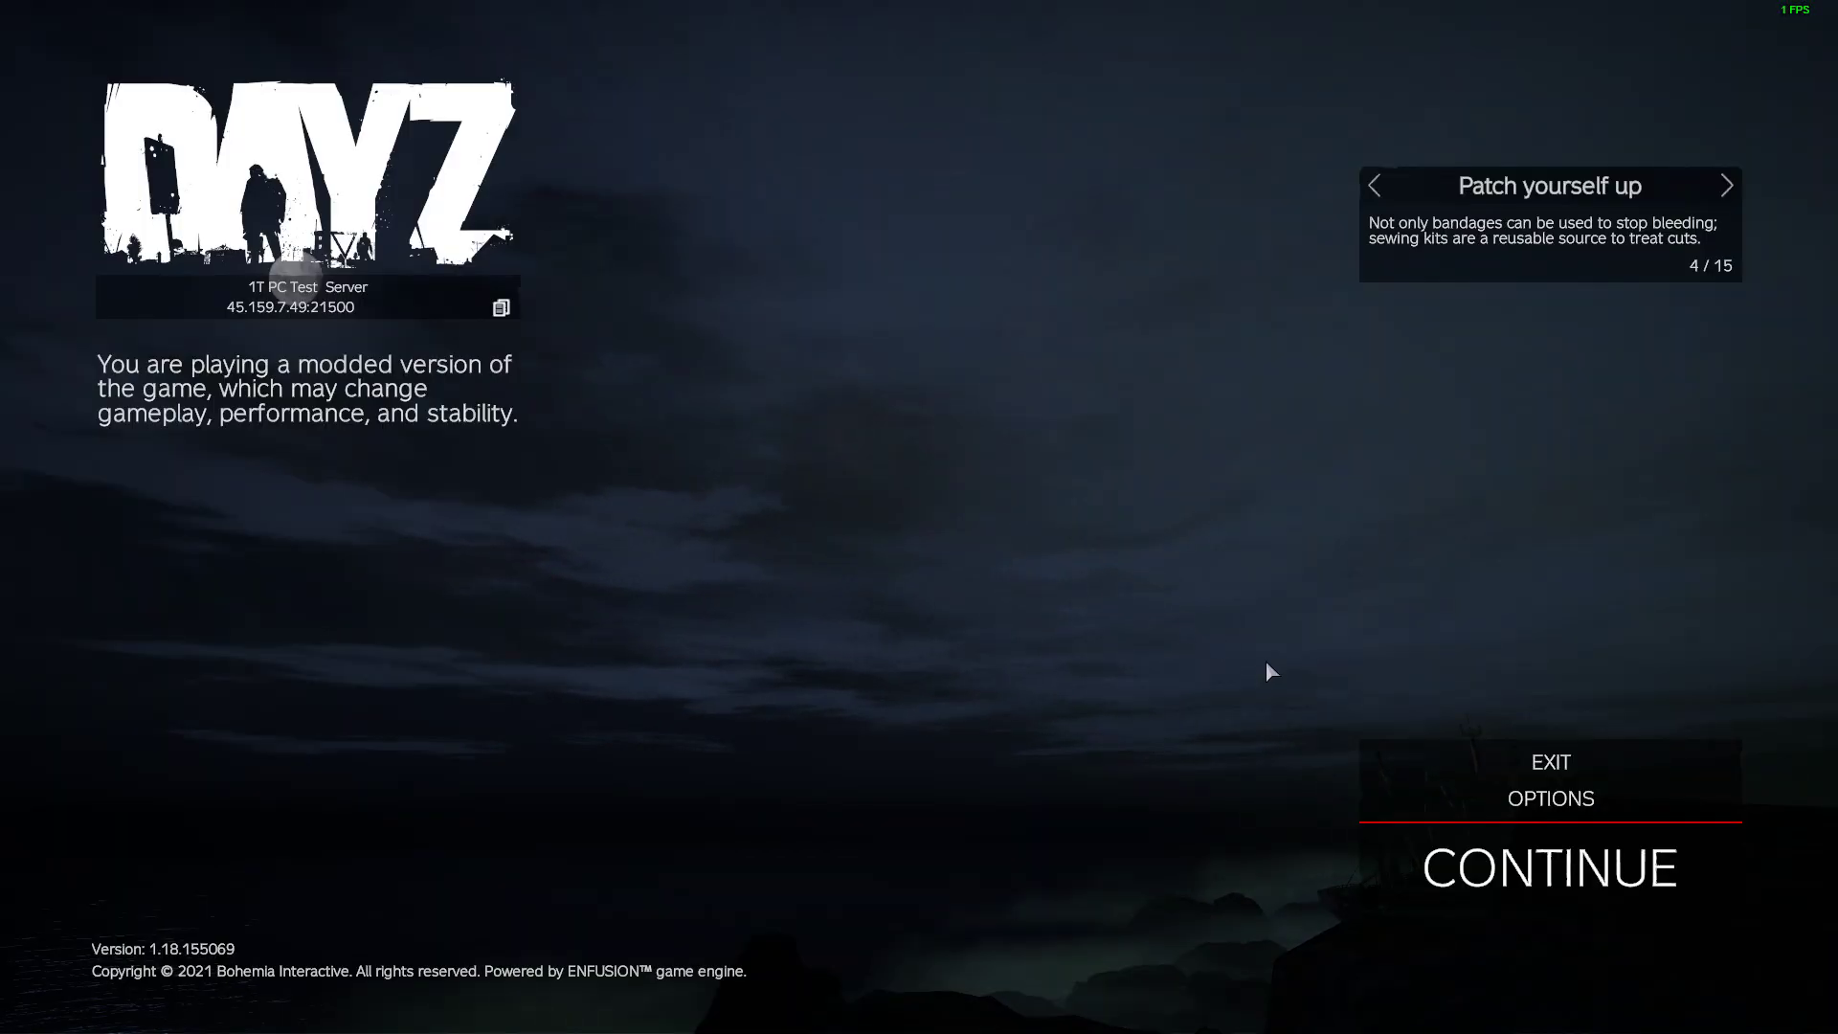
left_click(1416, 749)
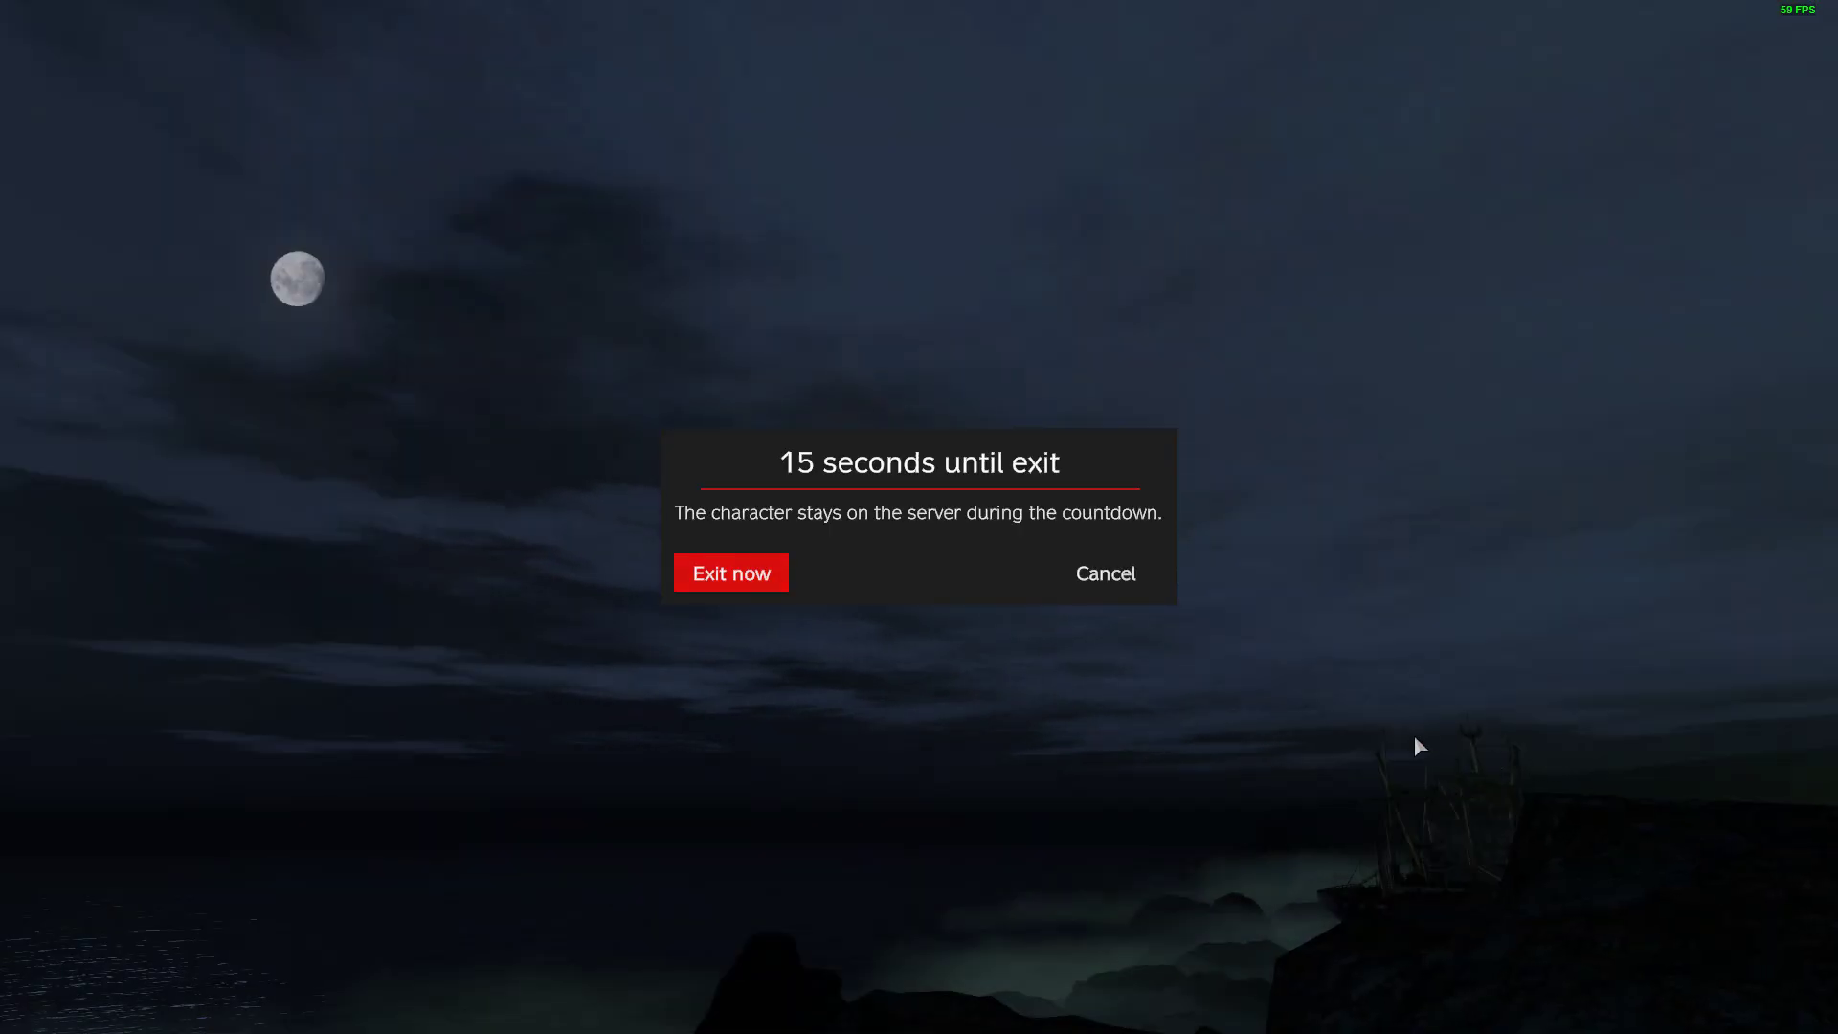
left_click(732, 572)
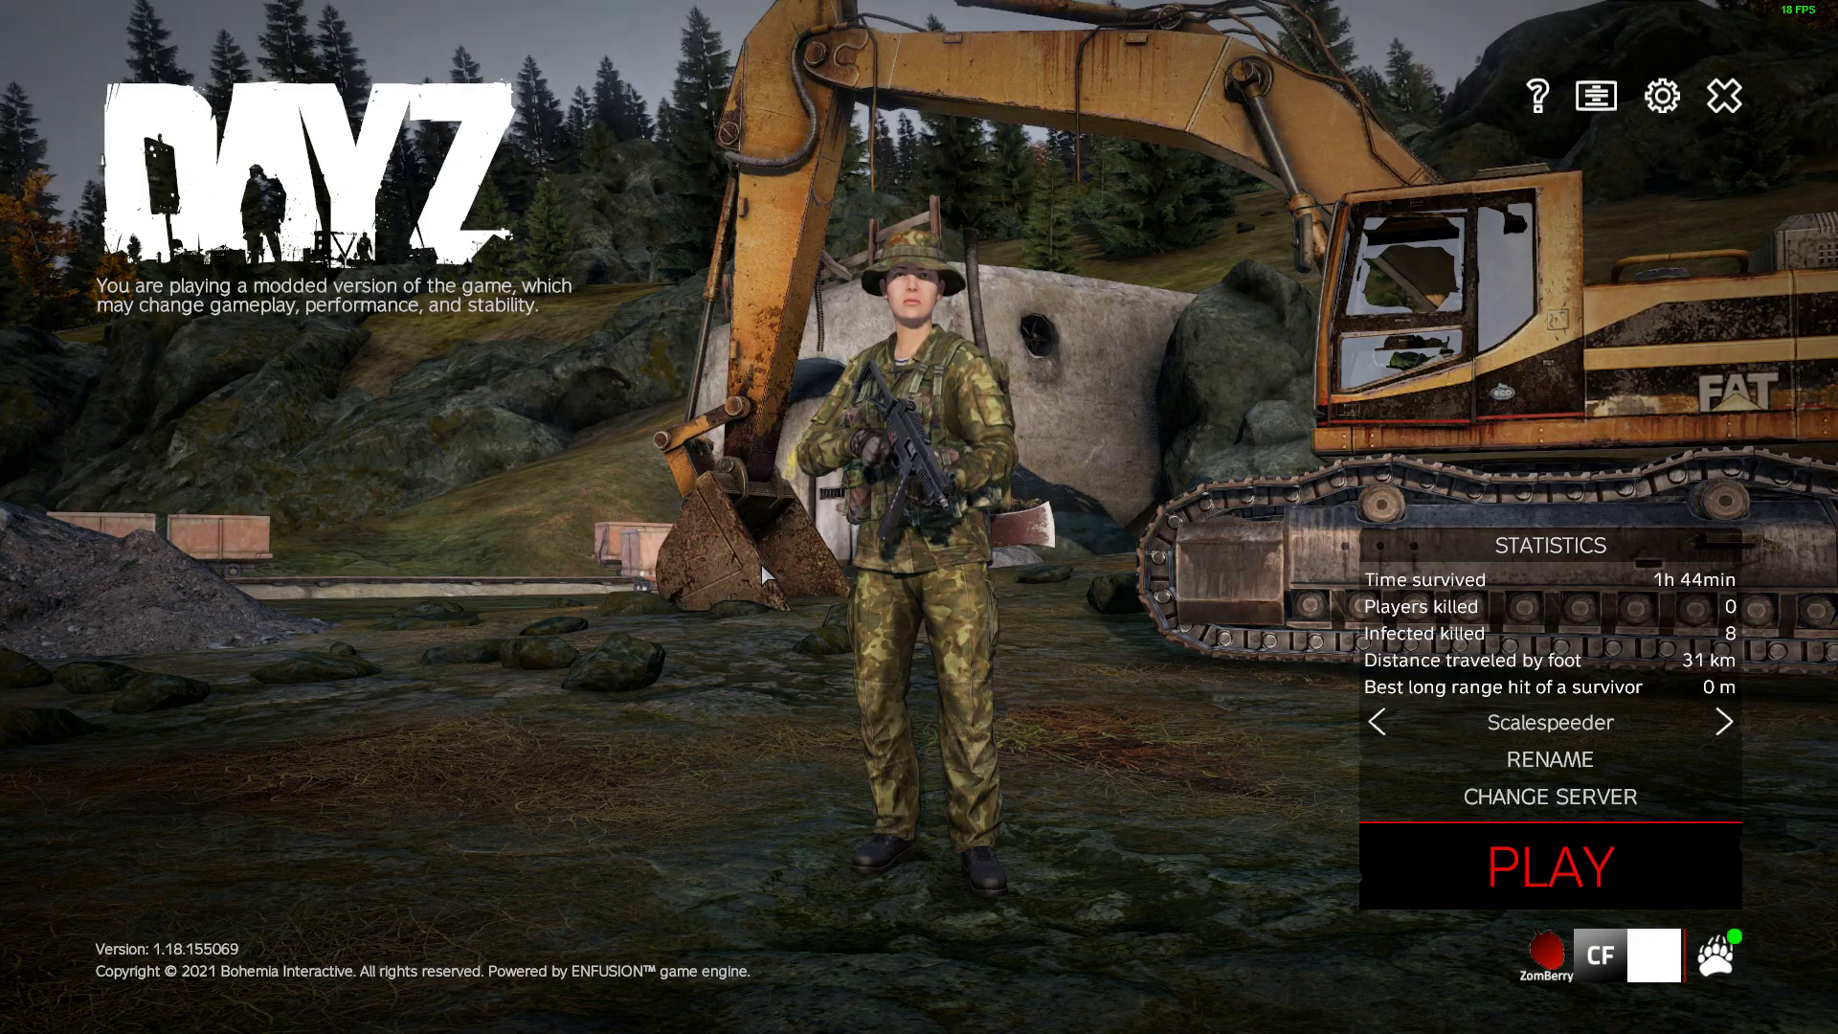
left_click(1724, 95)
left_click(862, 553)
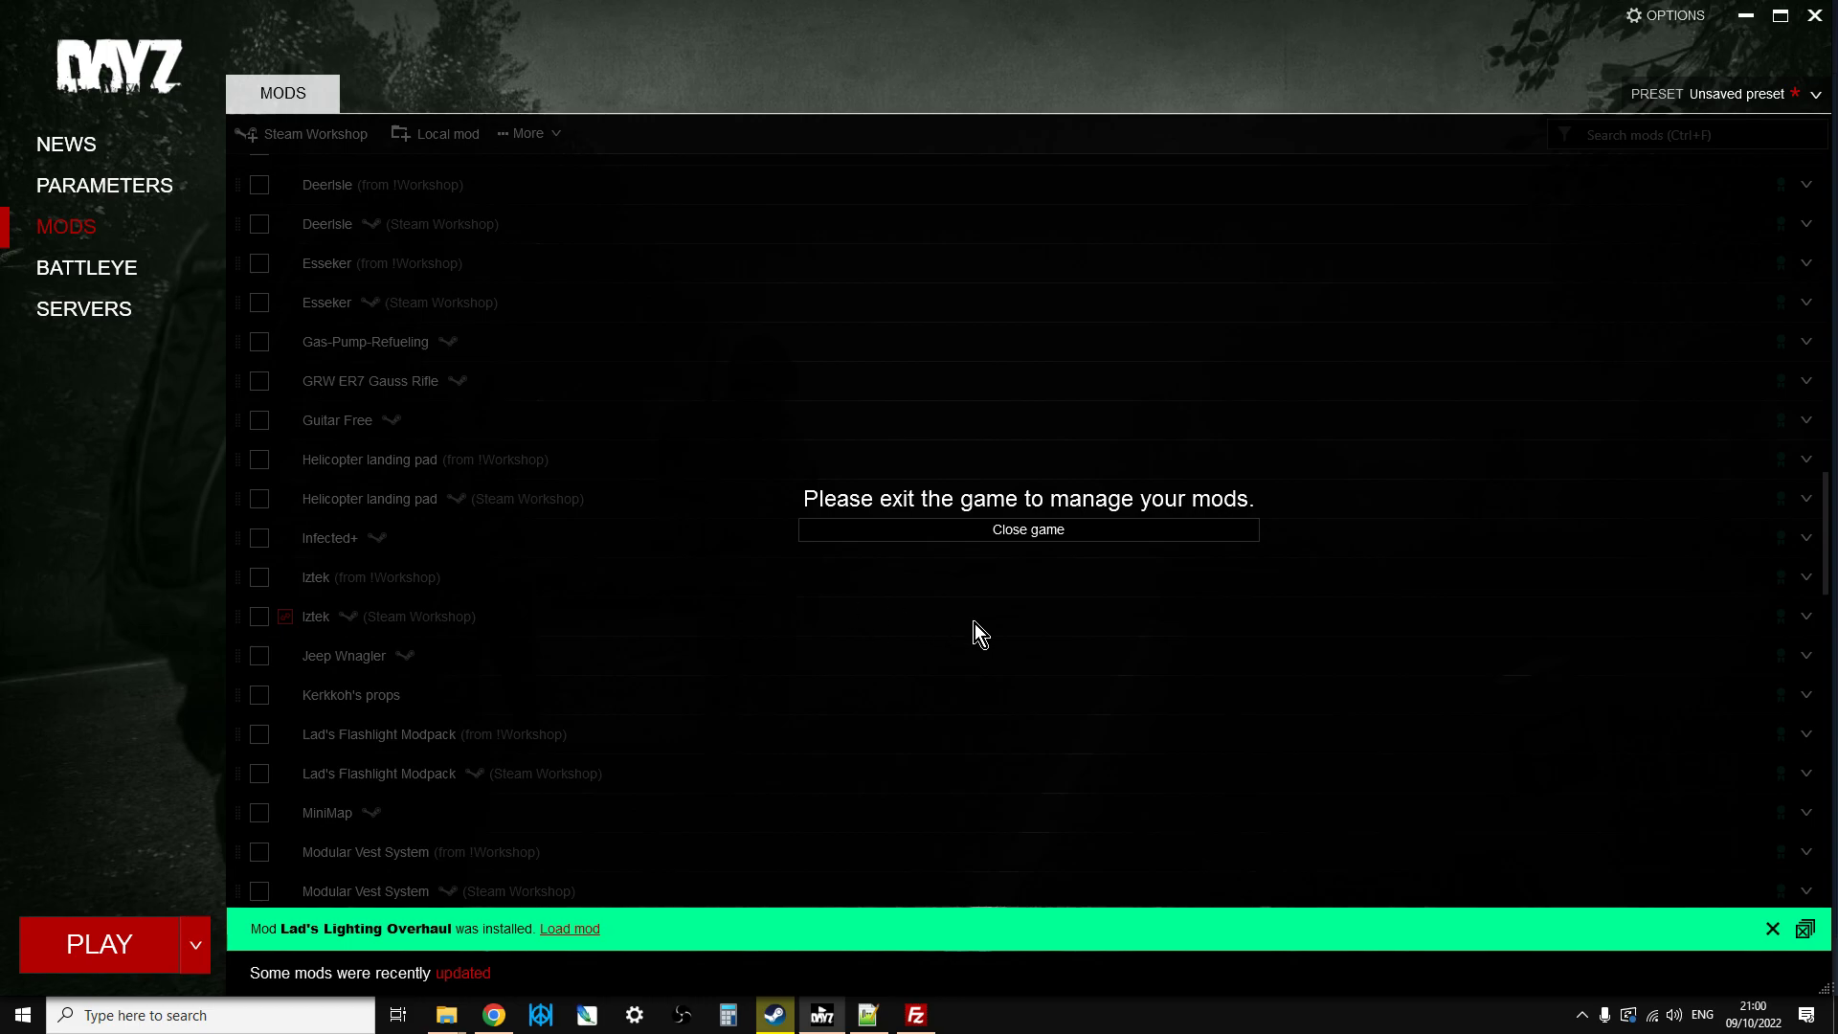
From Lad's Lighting Overhaul's '...' options, choose 'Open folder in Windows Explorer'
scroll(705, 663, "up", 5)
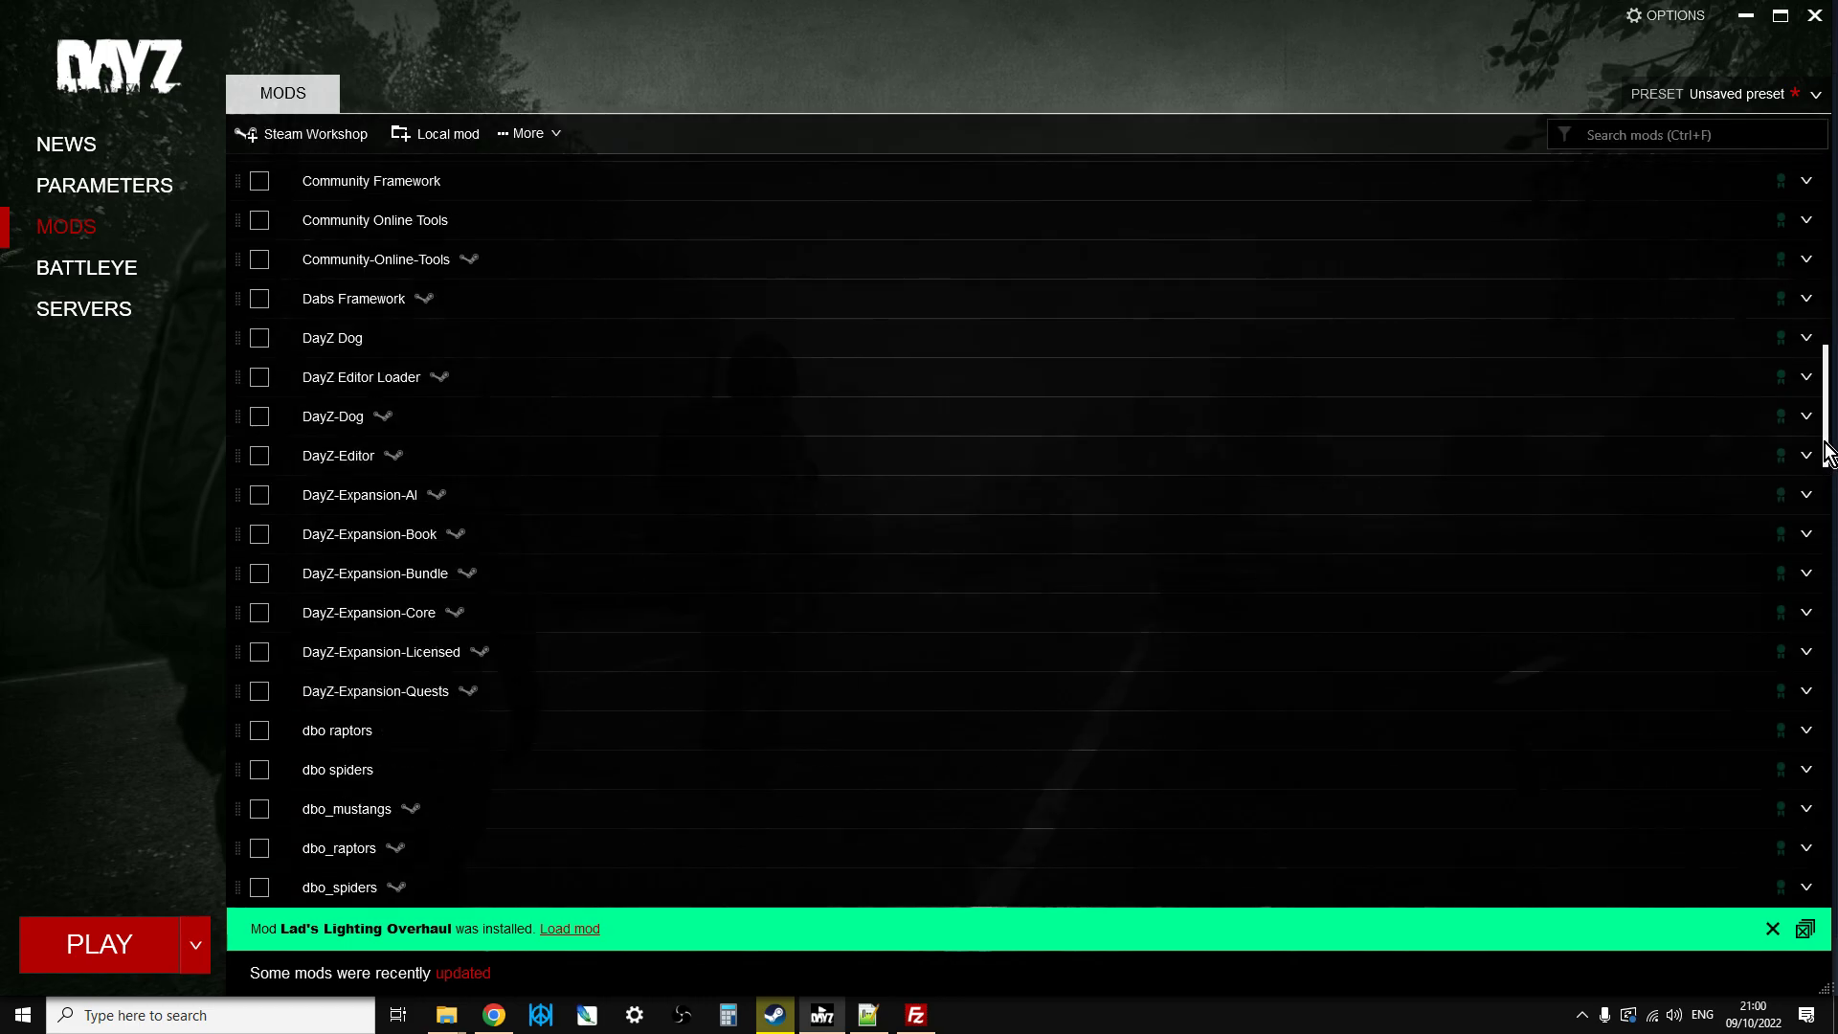
left_click_drag(1828, 450, 1823, 251)
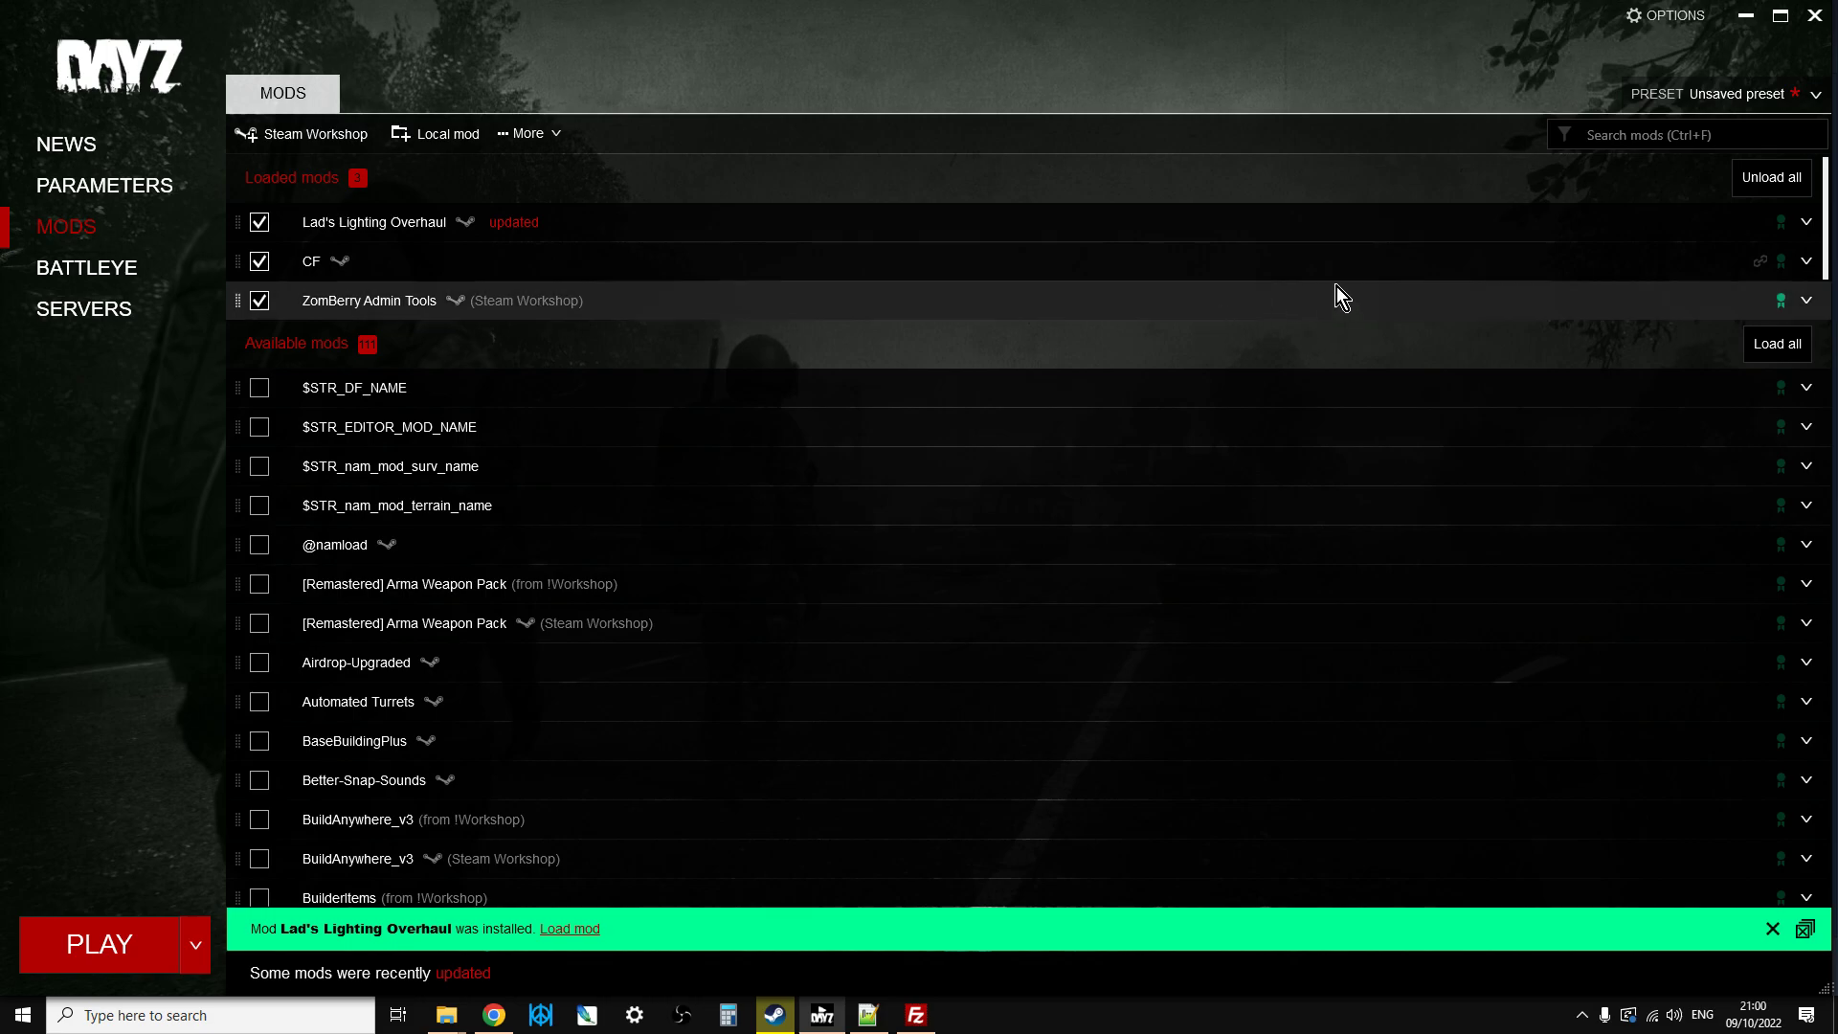
left_click(1805, 223)
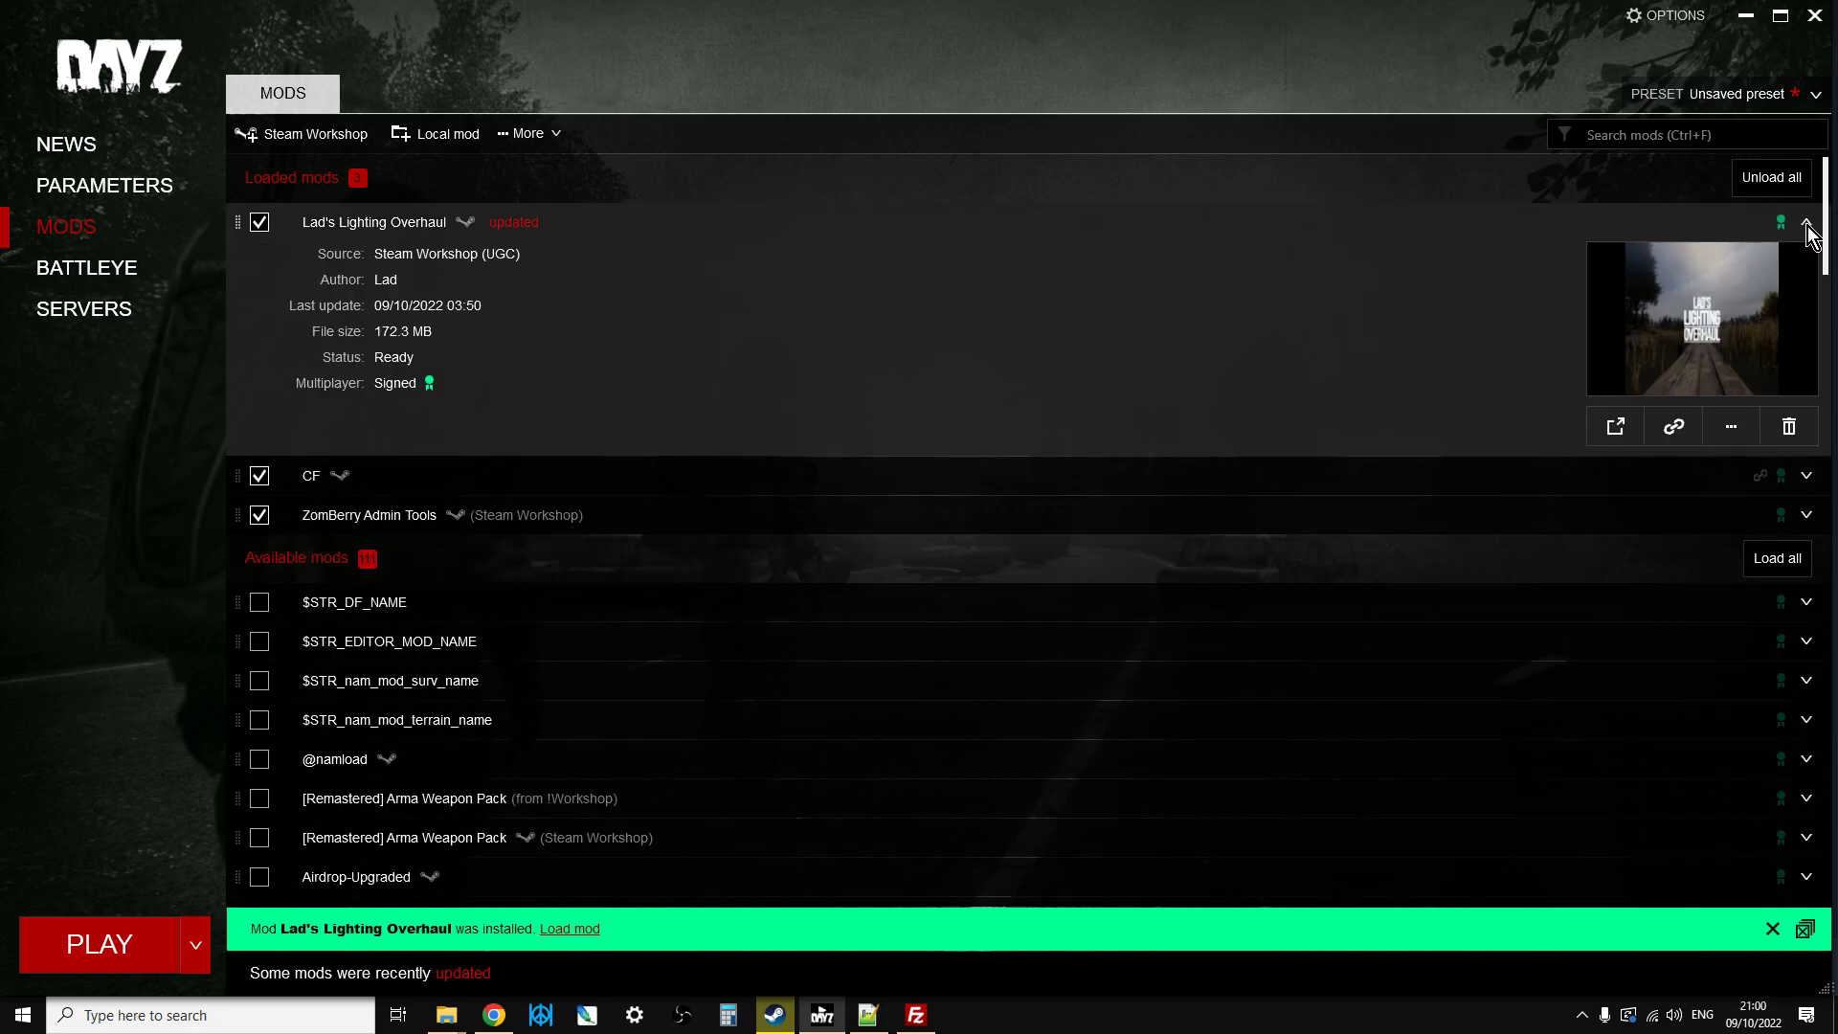
left_click(1725, 427)
left_click(1728, 501)
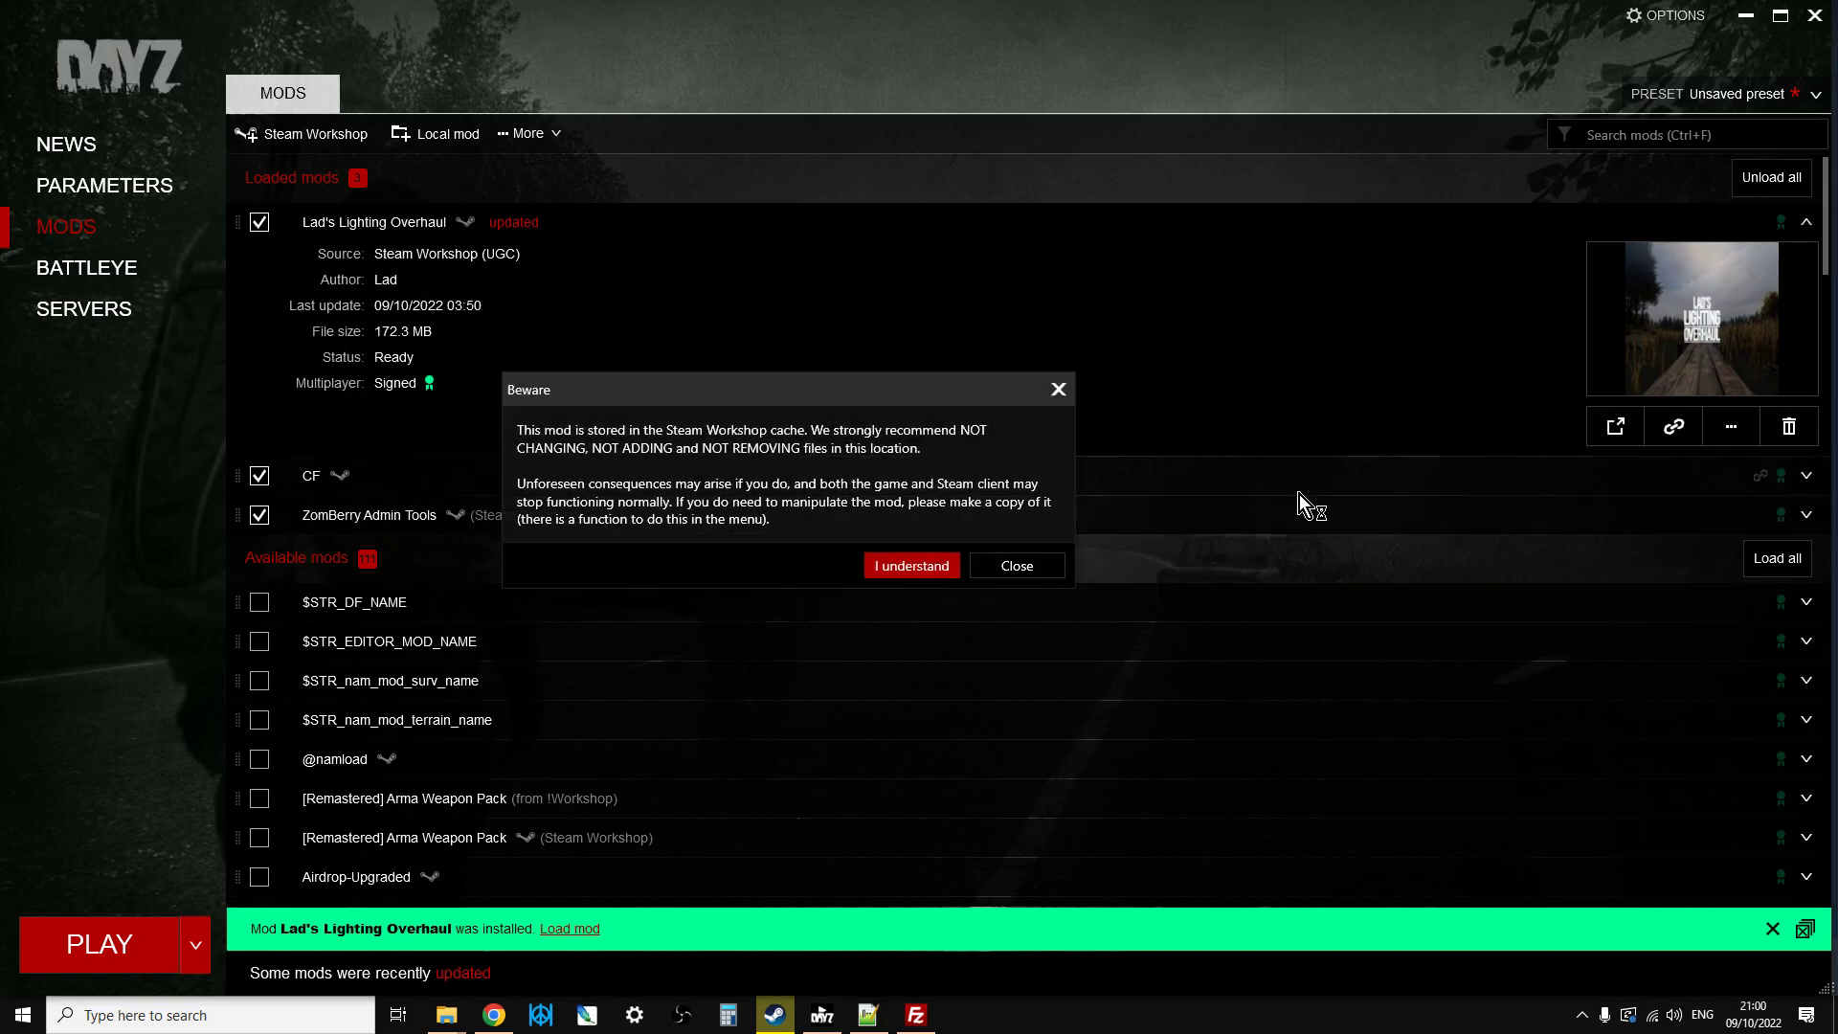
left_click(920, 565)
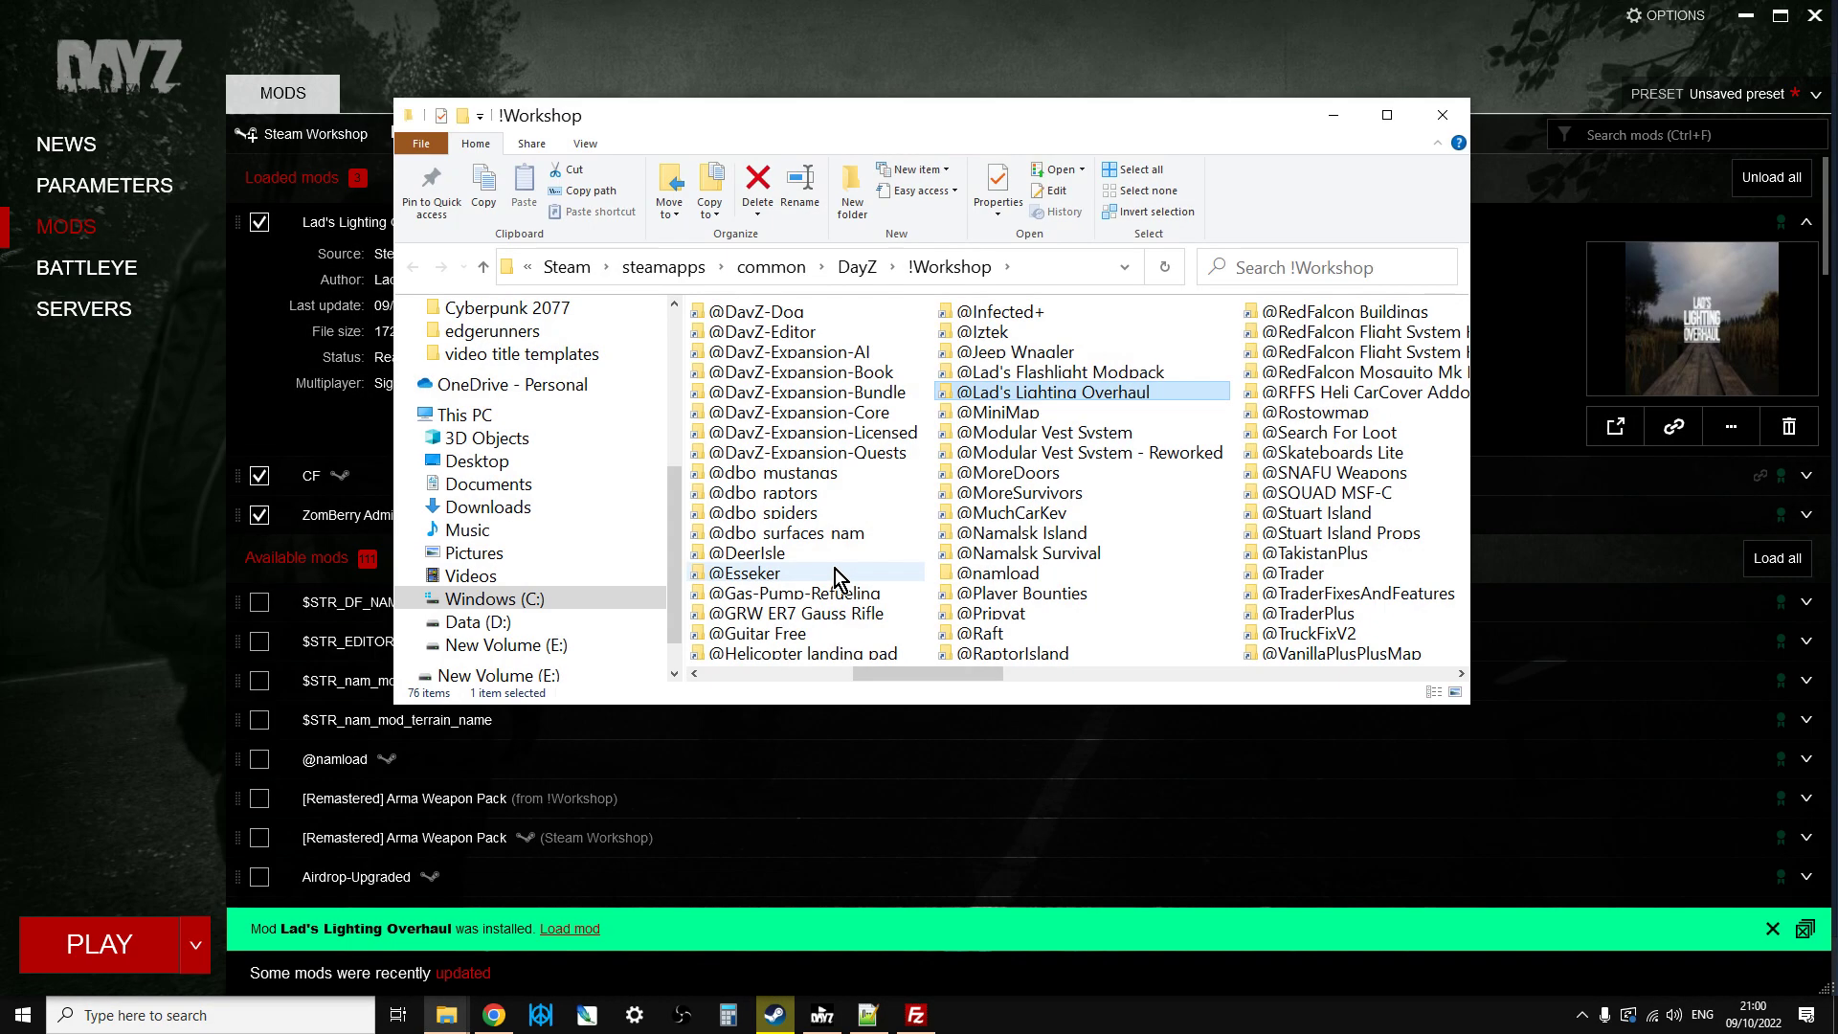
left_click(1386, 115)
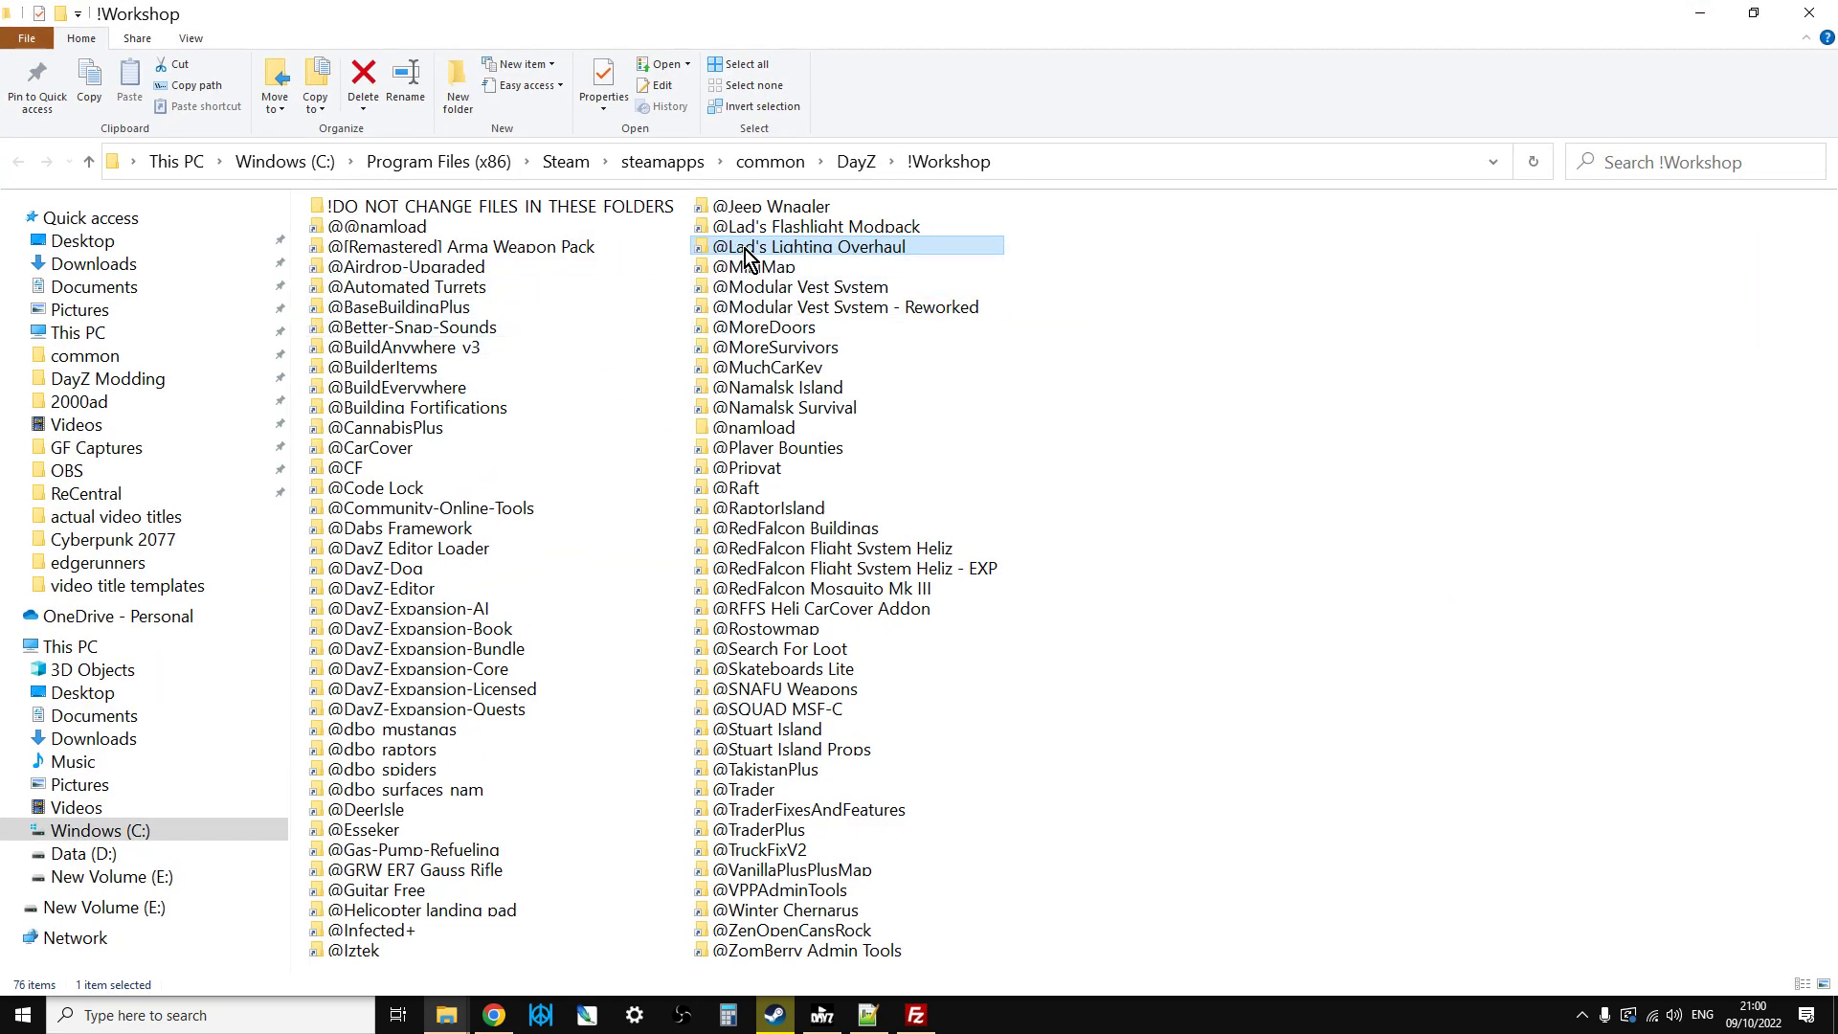
left_click(86, 164)
left_click(86, 164)
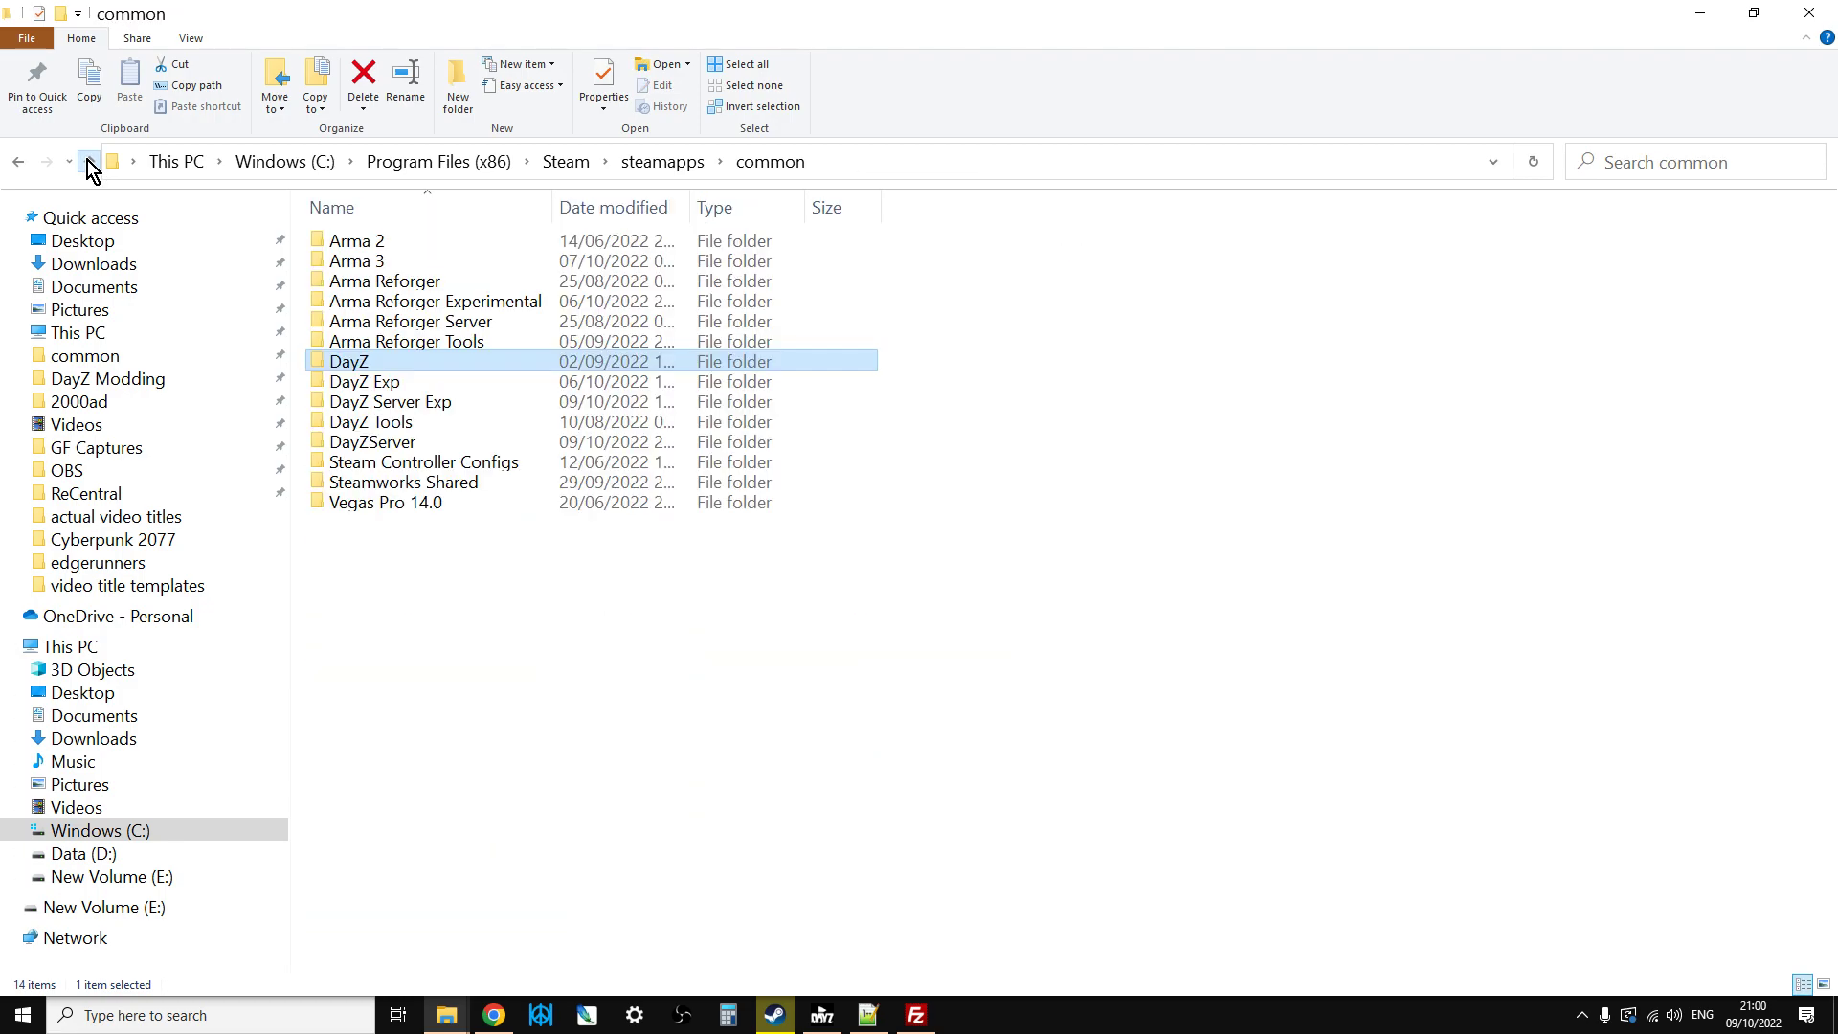
double_click(389, 441)
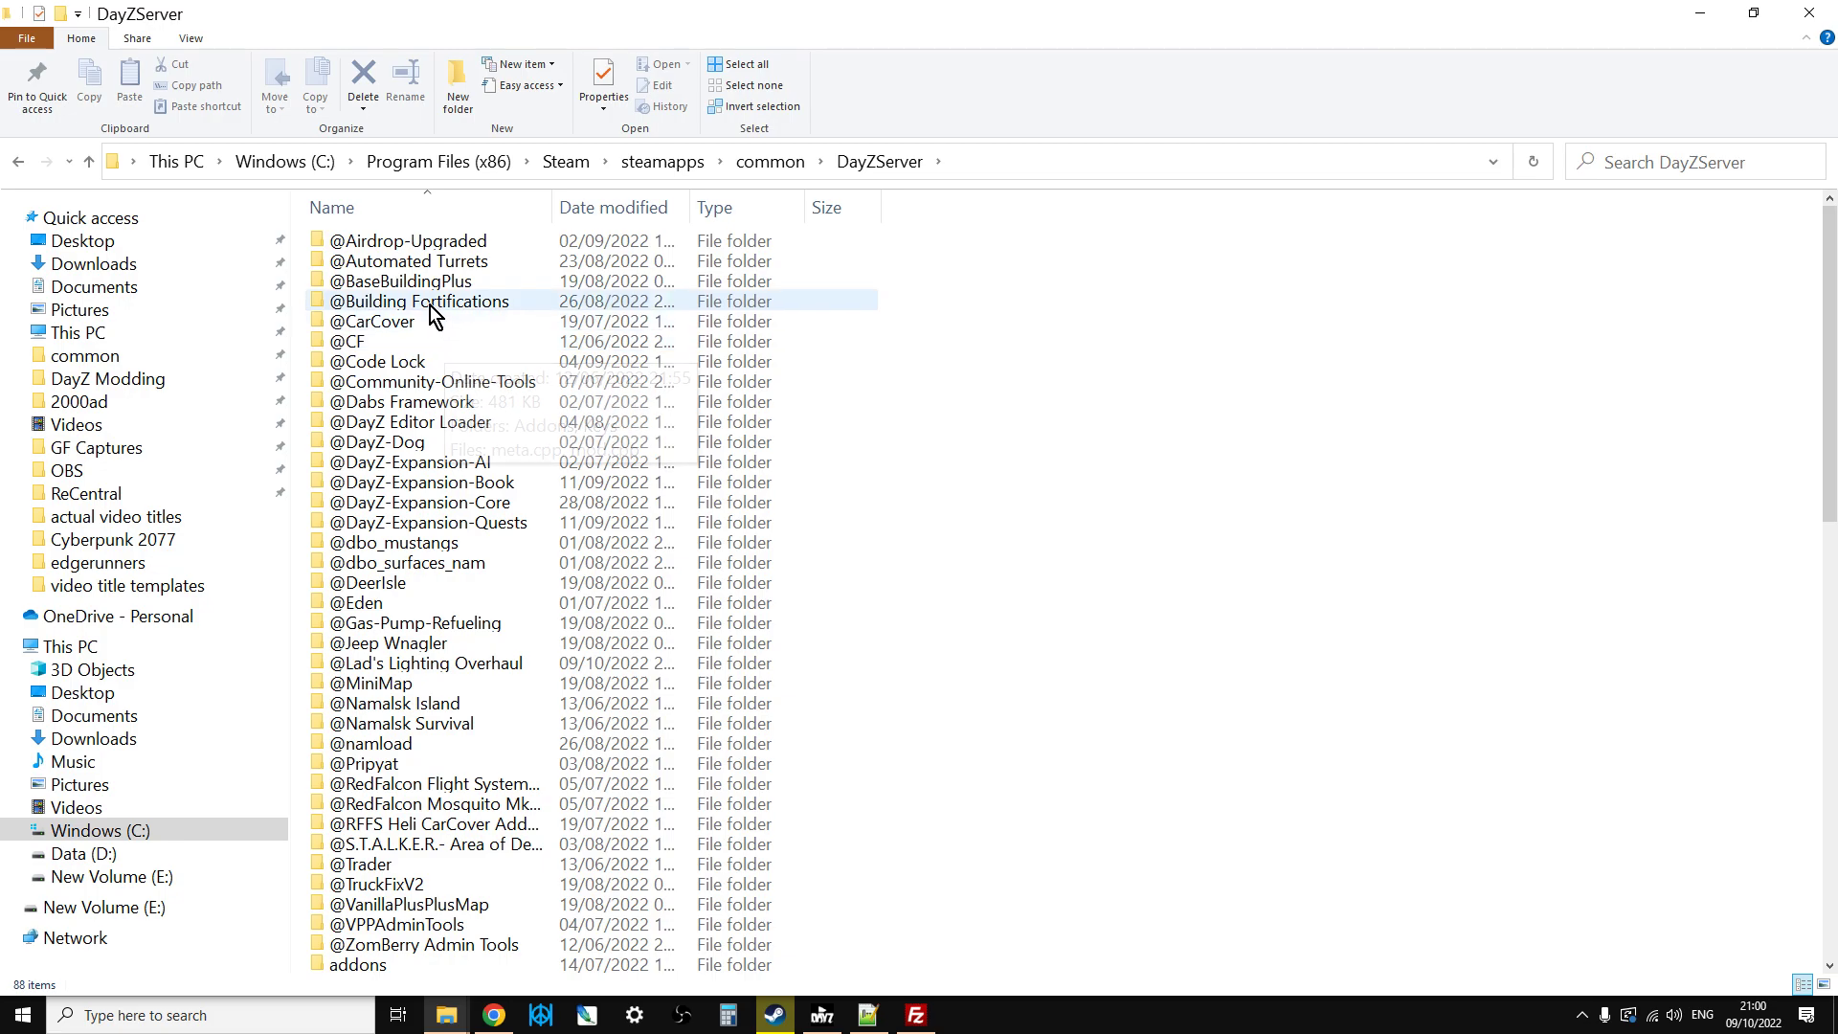
scroll(432, 324, "down", 3)
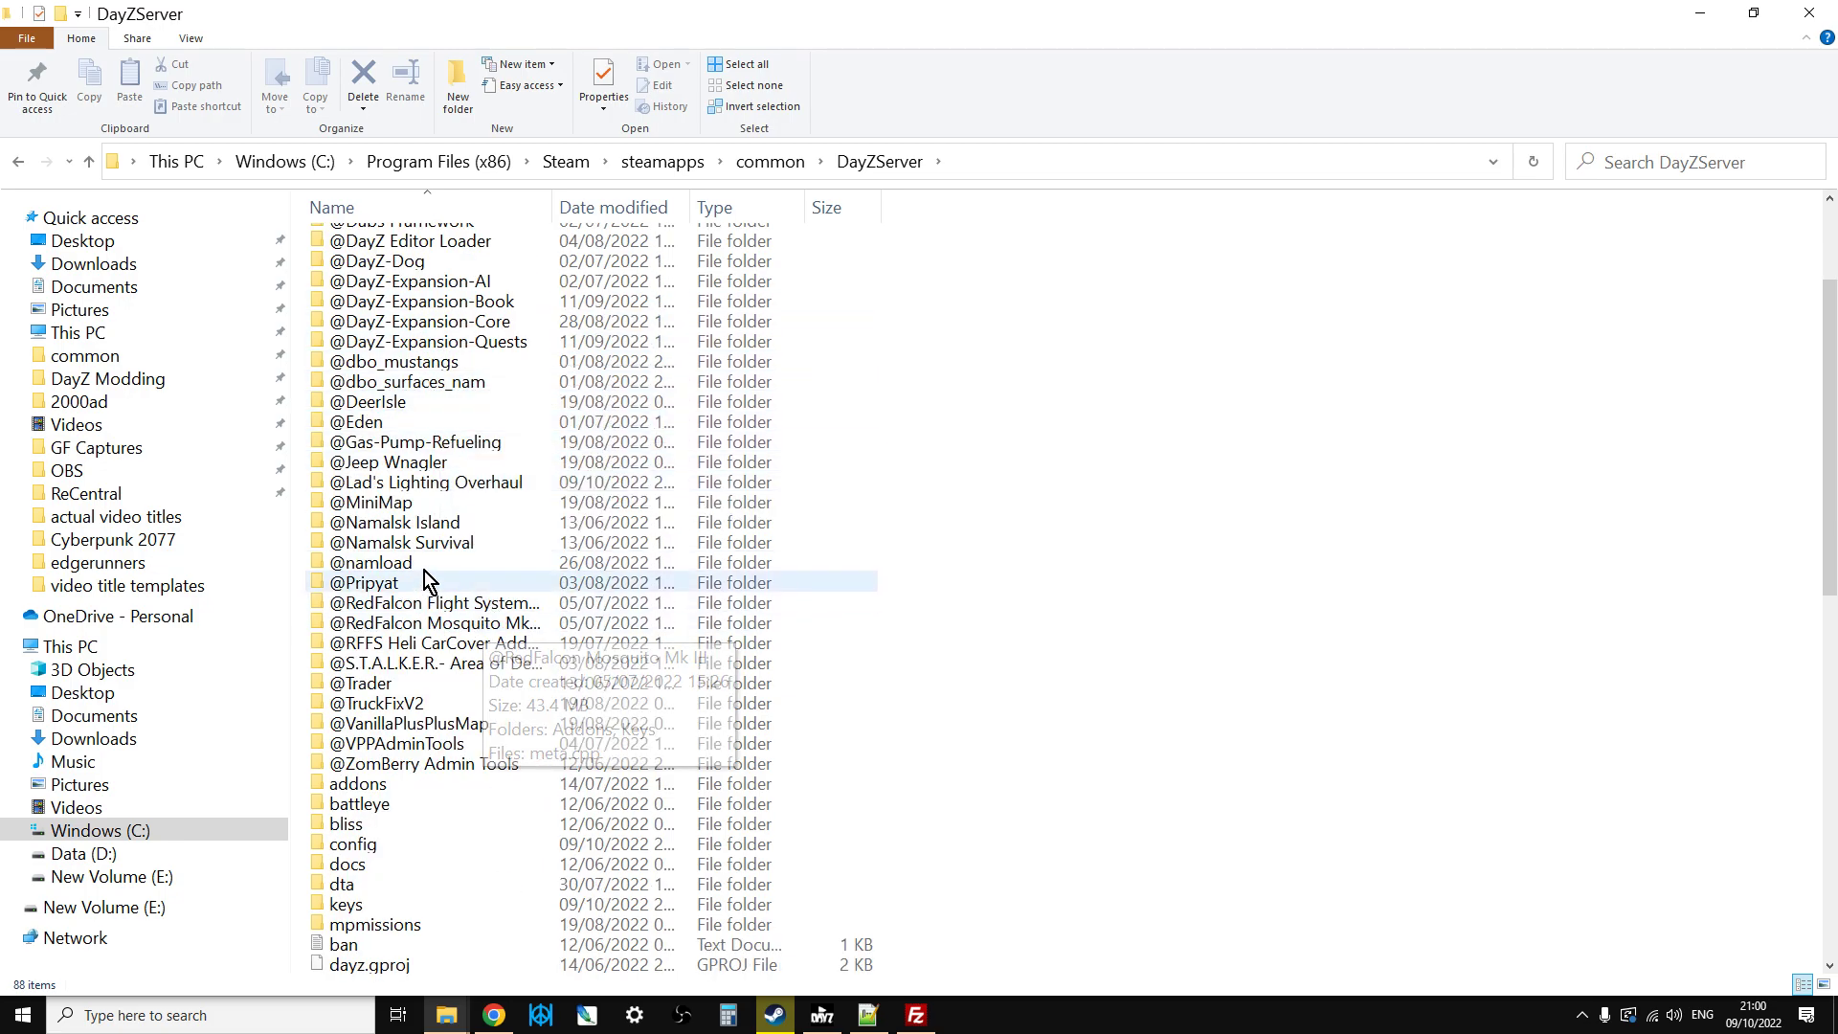
double_click(395, 479)
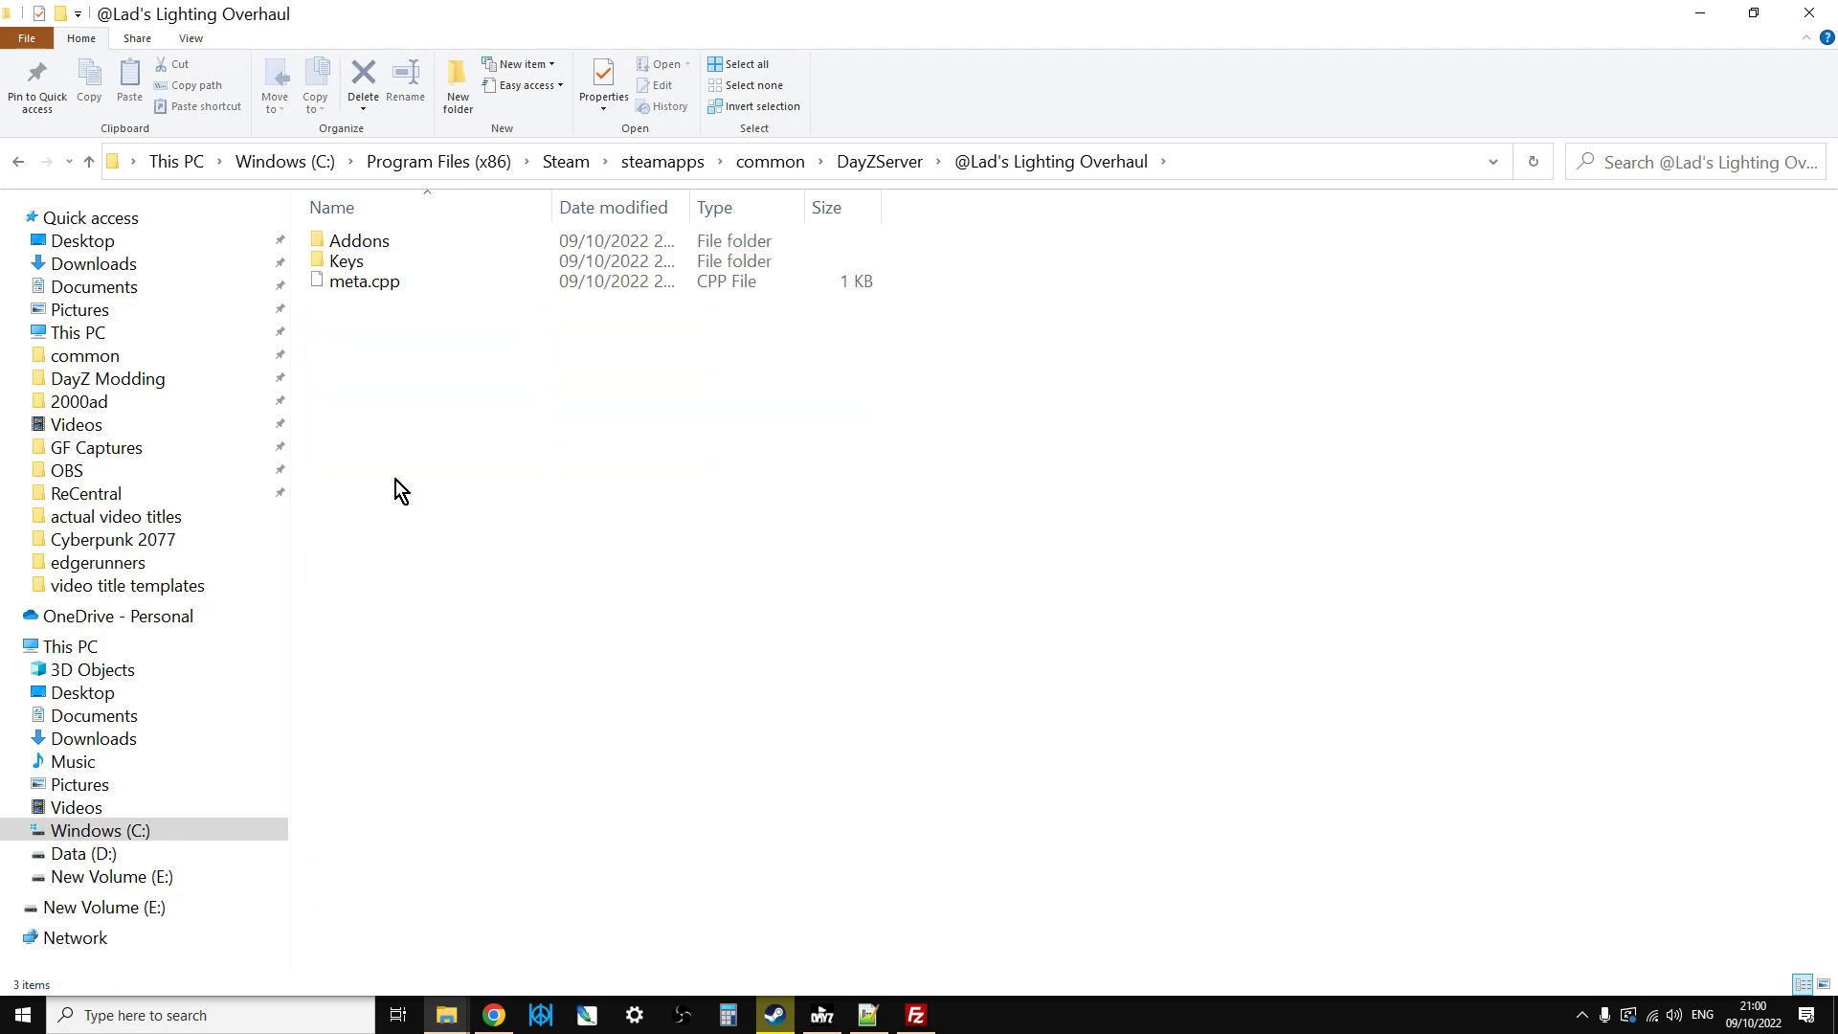
double_click(351, 266)
Copy L4DS.bikey into DayZServer\keys, replacing the existing file
right_click(360, 247)
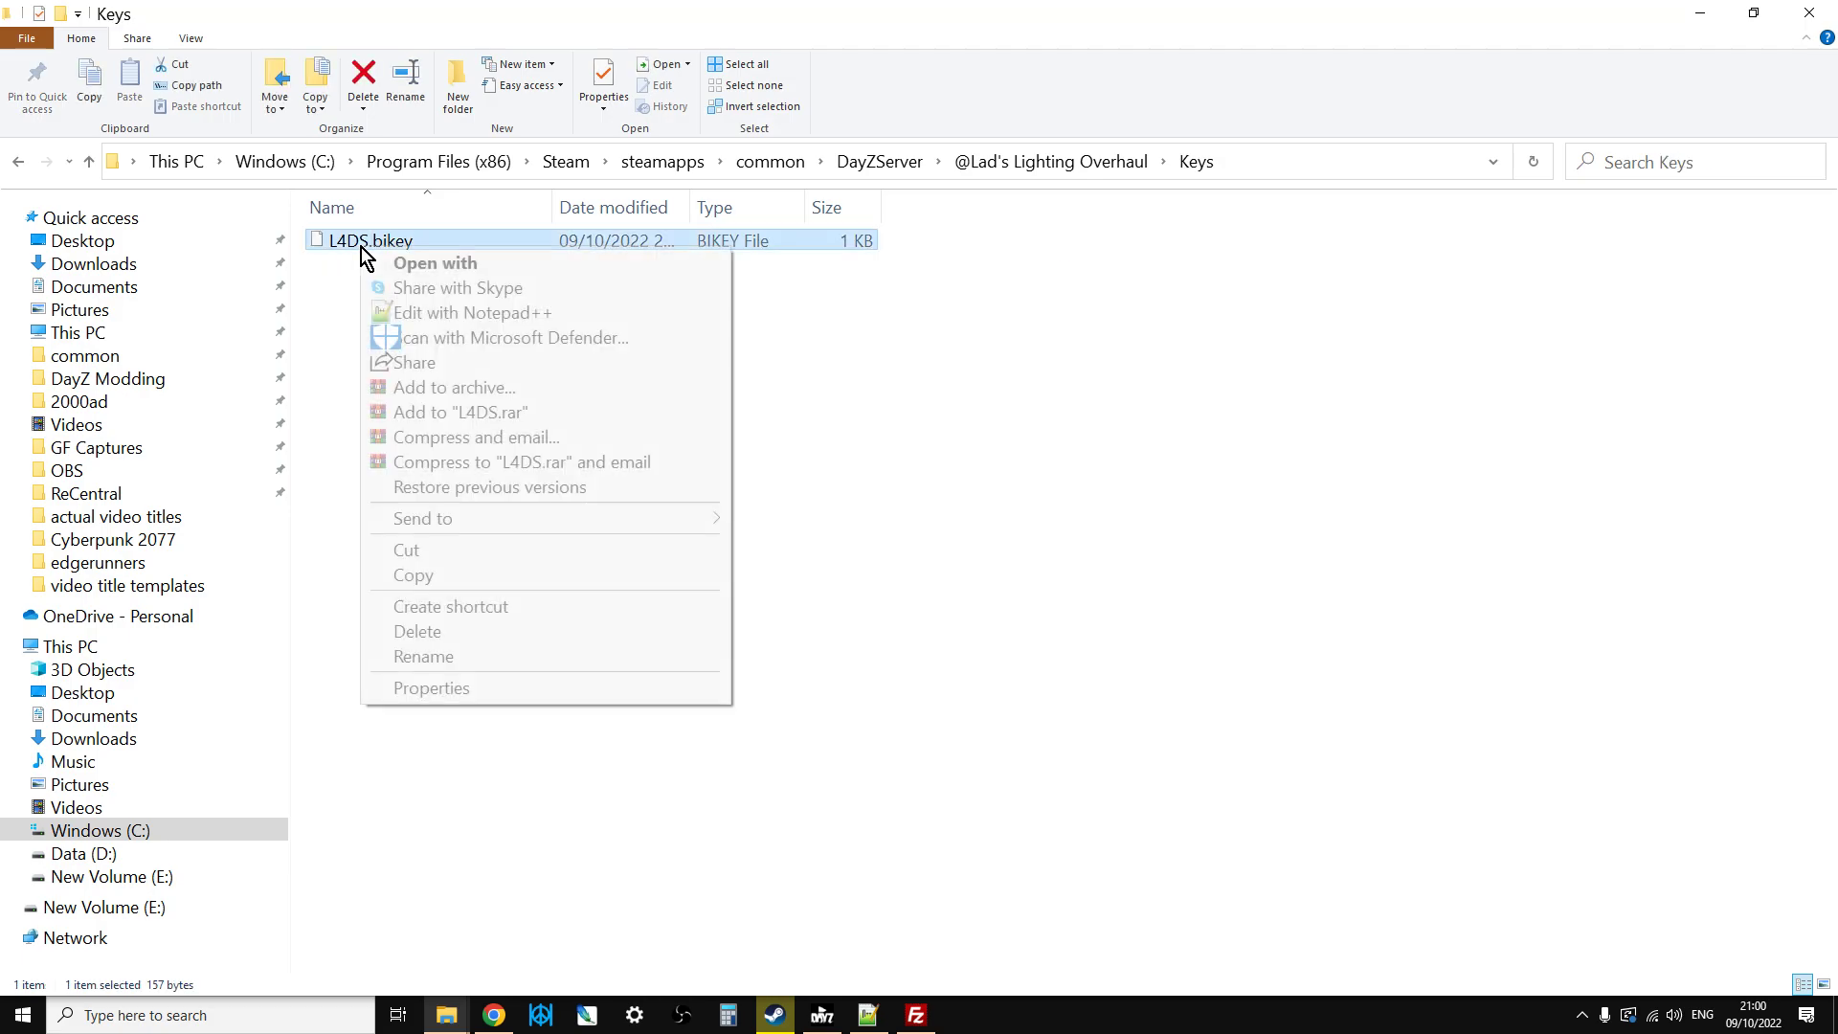
left_click(426, 574)
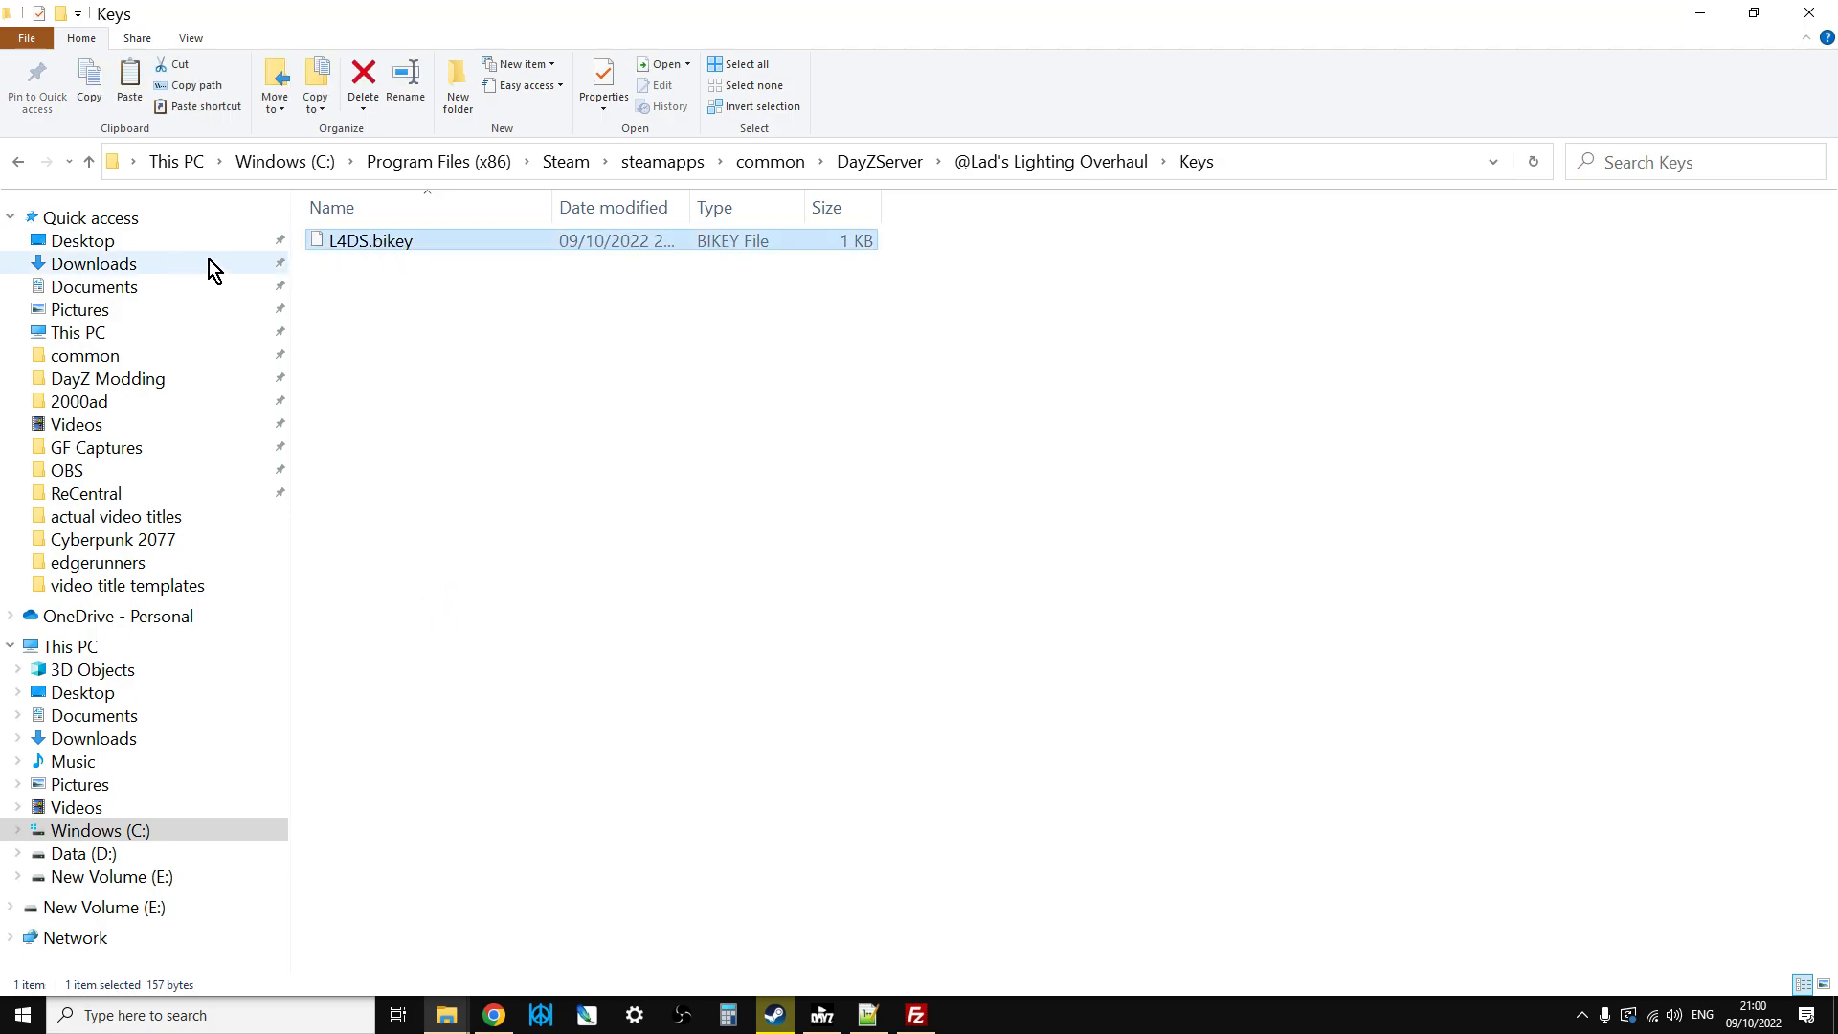
left_click(89, 165)
left_click(89, 167)
scroll(425, 542, "down", 4)
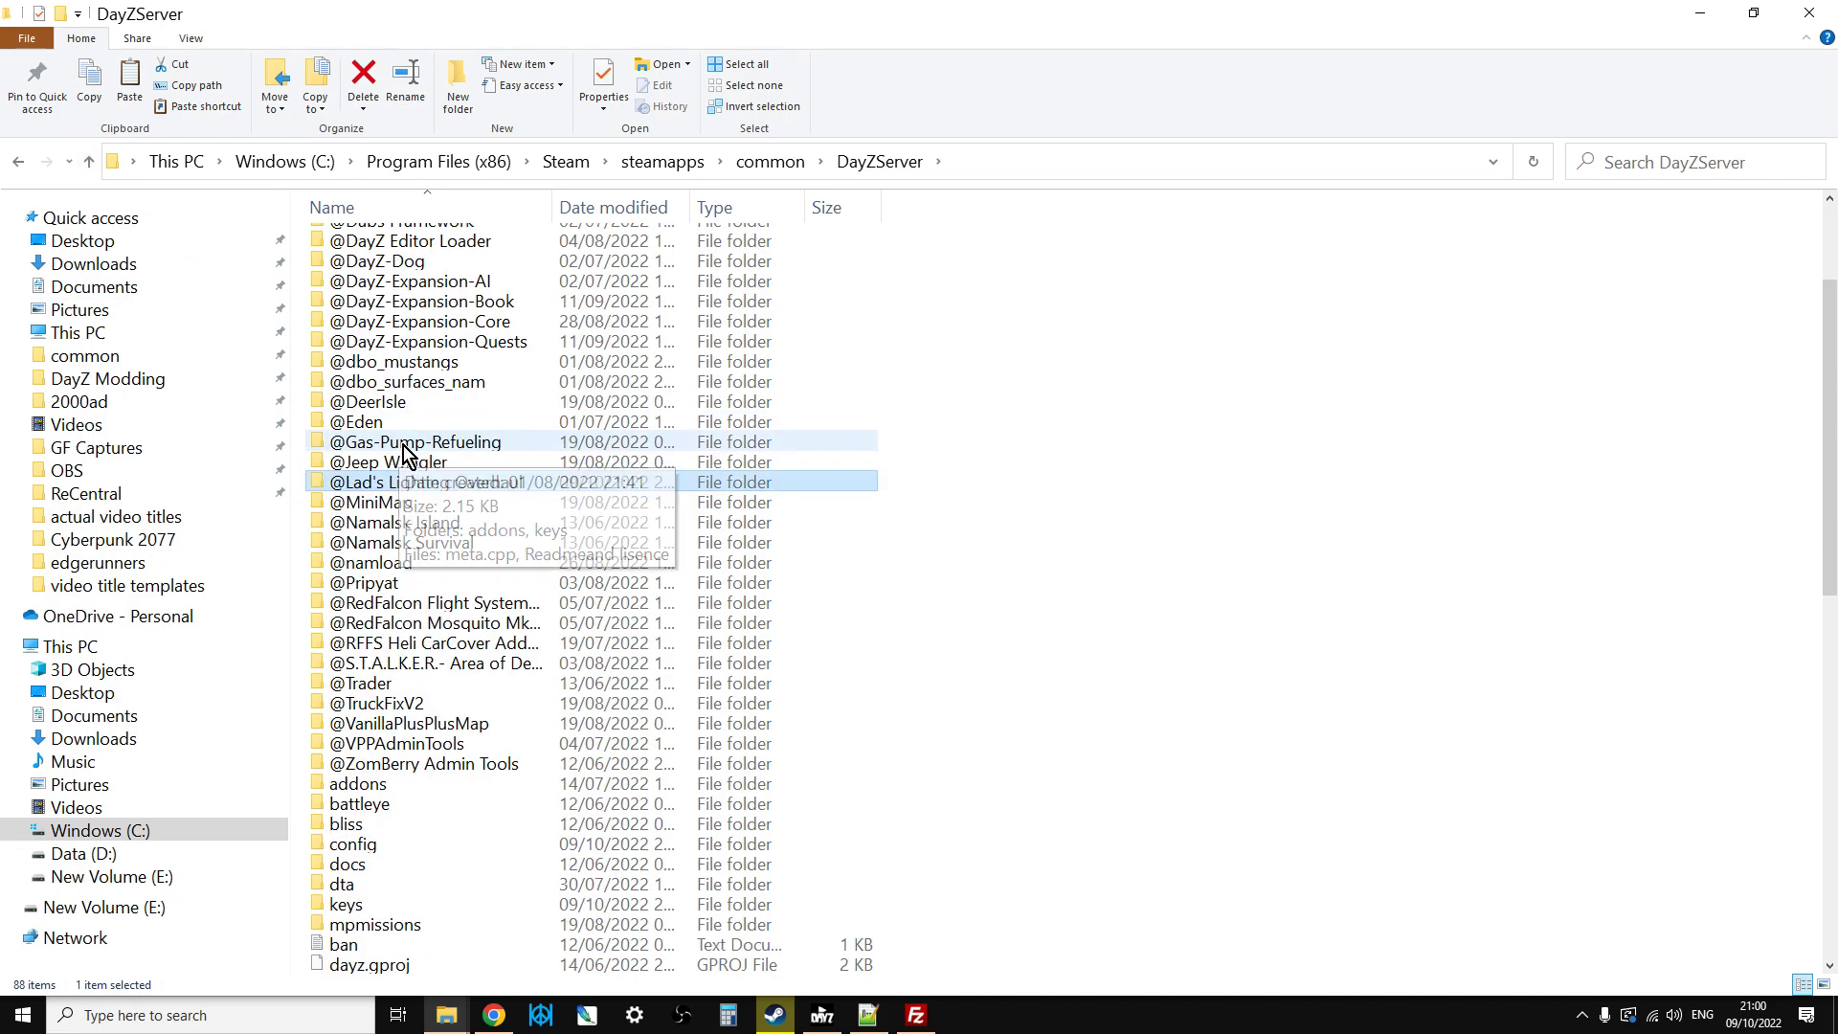
double_click(370, 843)
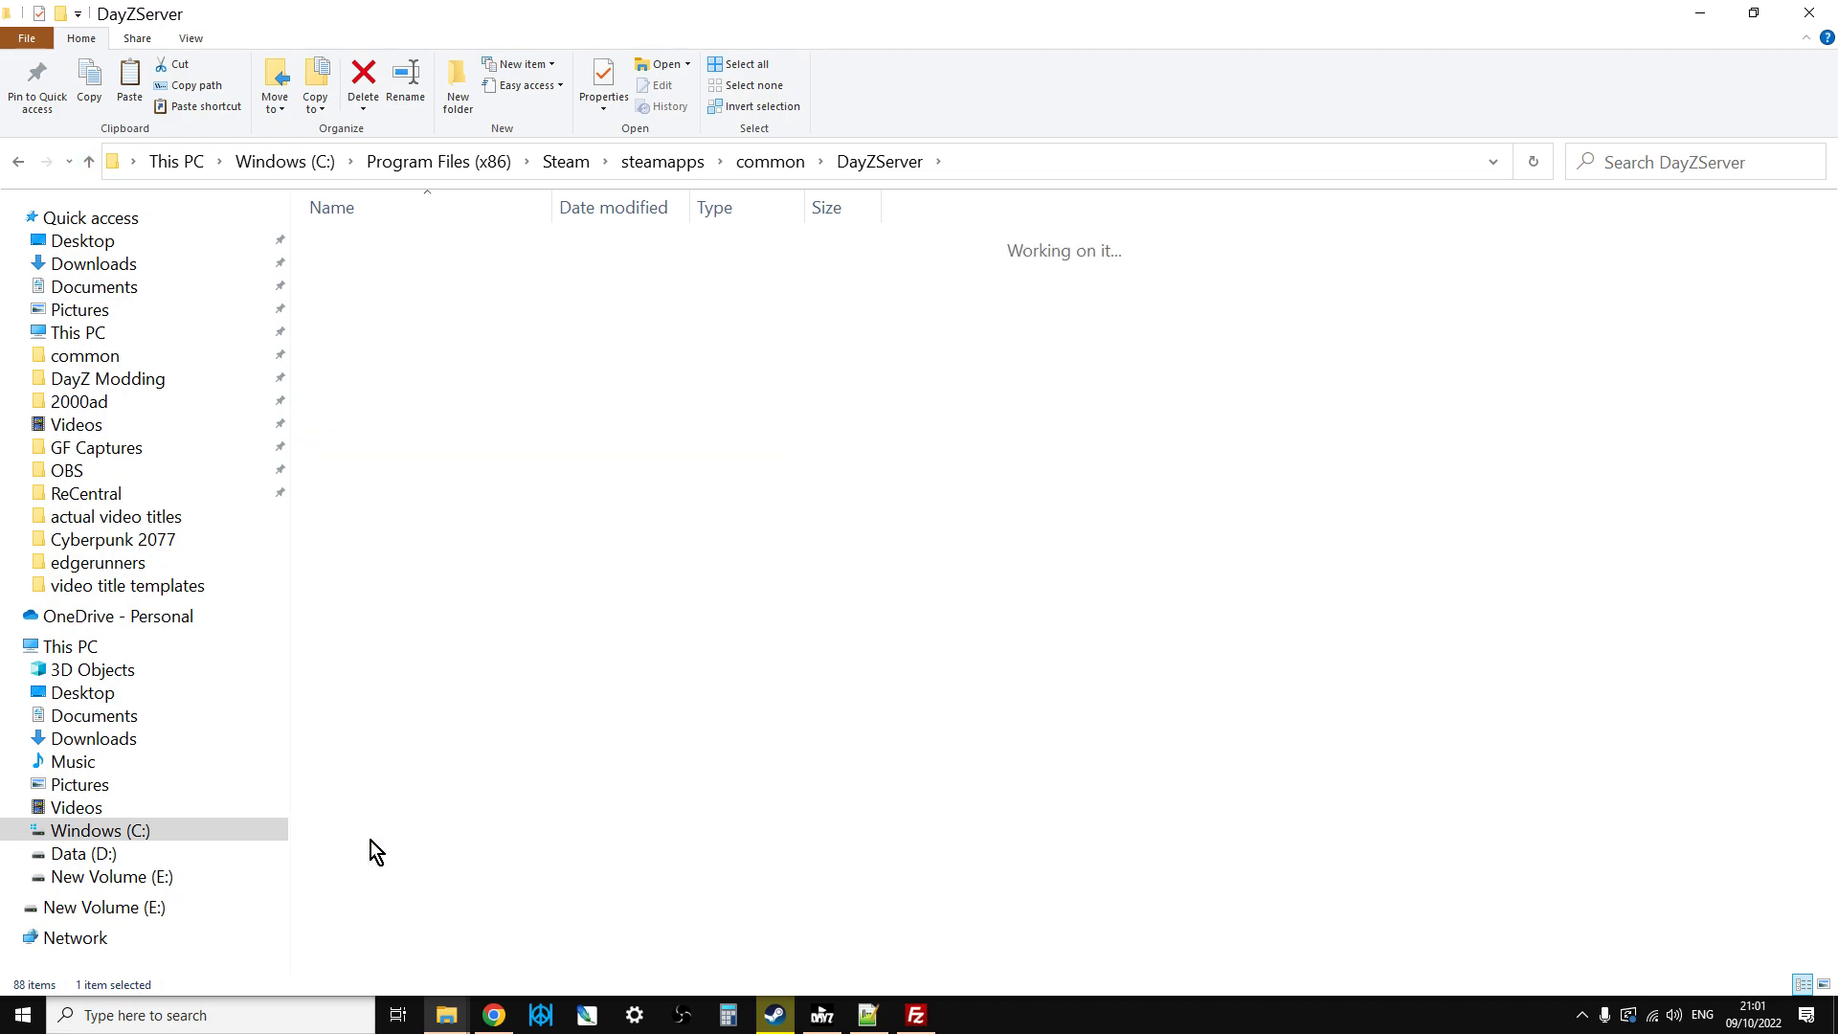
right_click(1250, 580)
left_click(1335, 733)
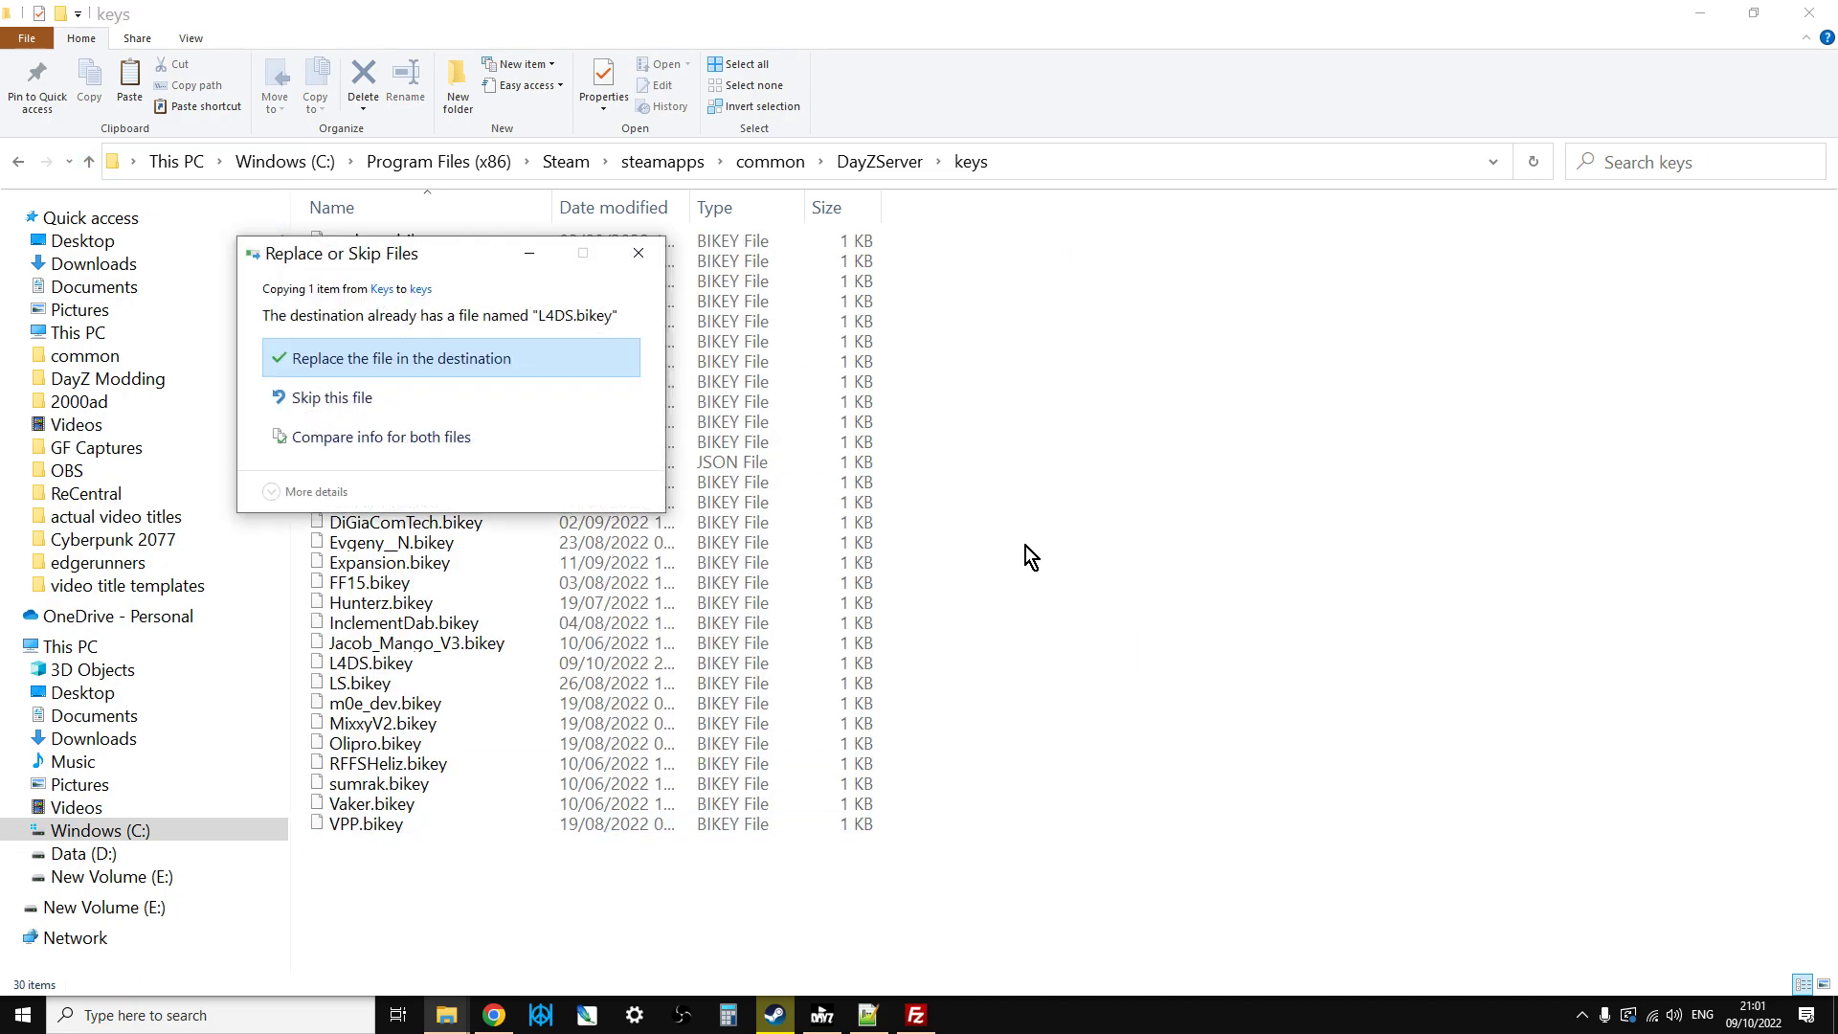
left_click(415, 358)
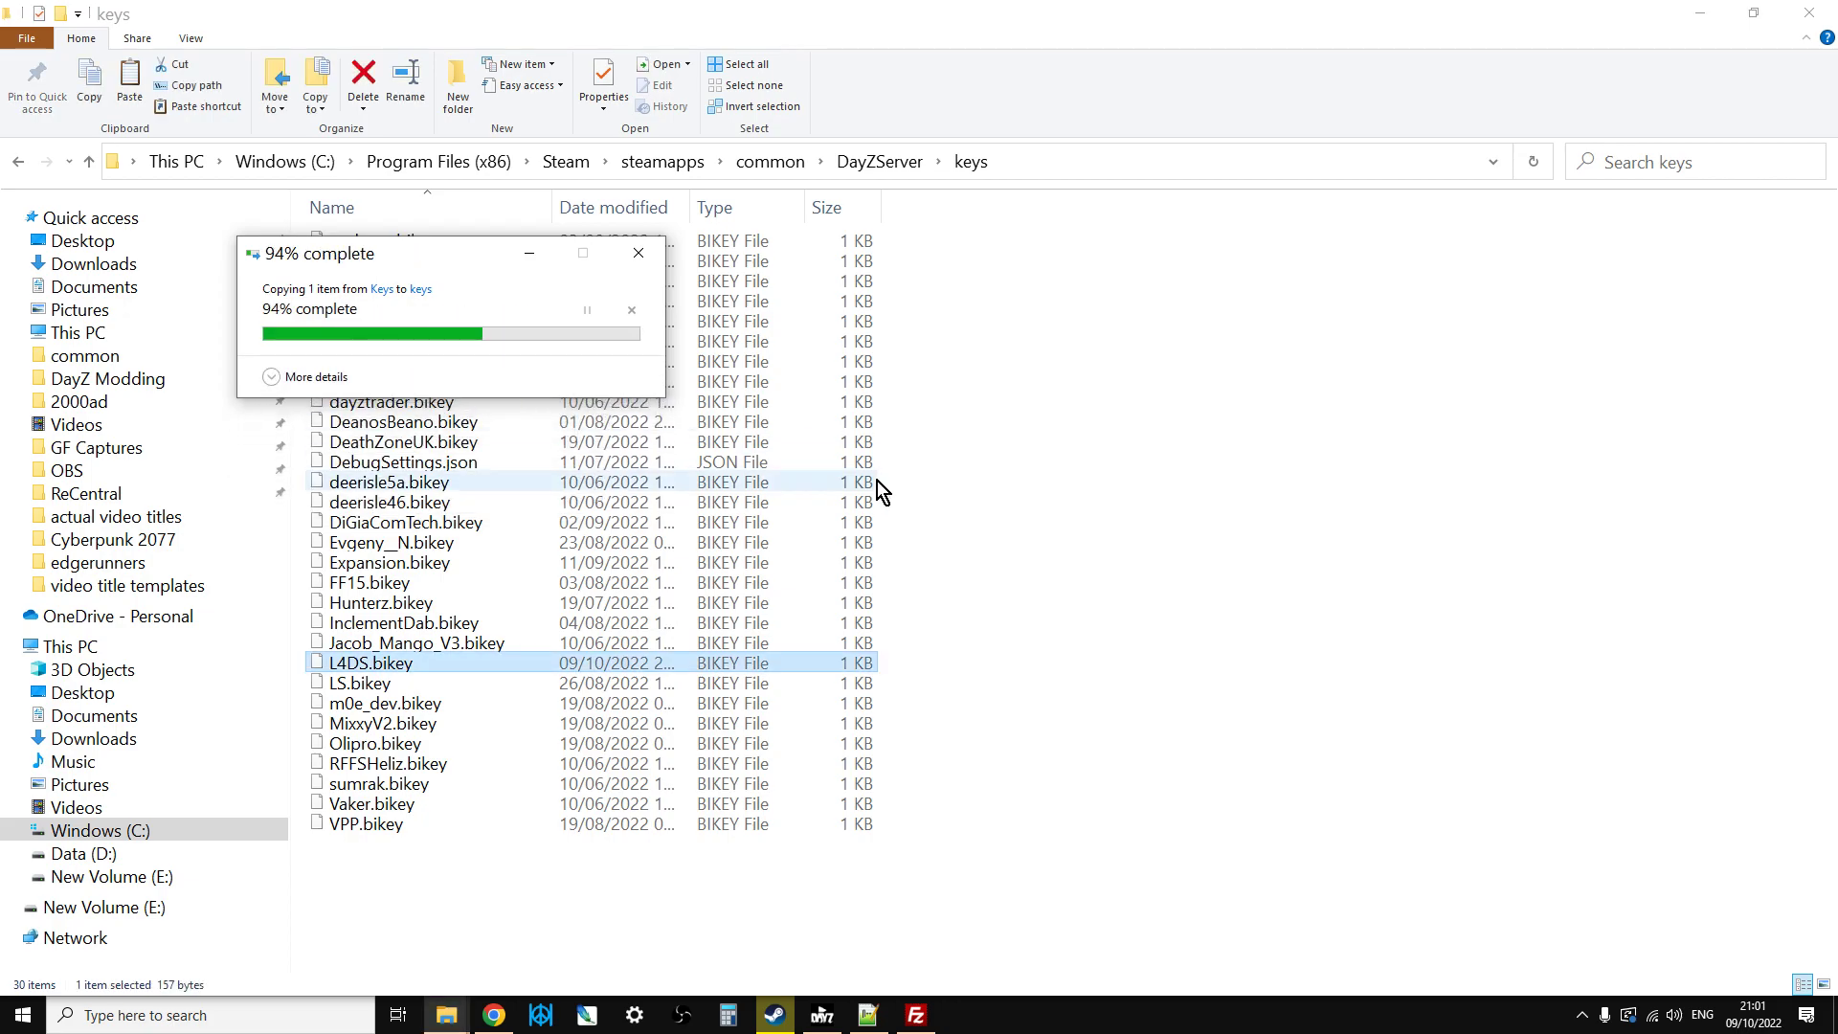
Return to DayZServer and bring up the context menu for st-zb-ch-lads
left_click(90, 162)
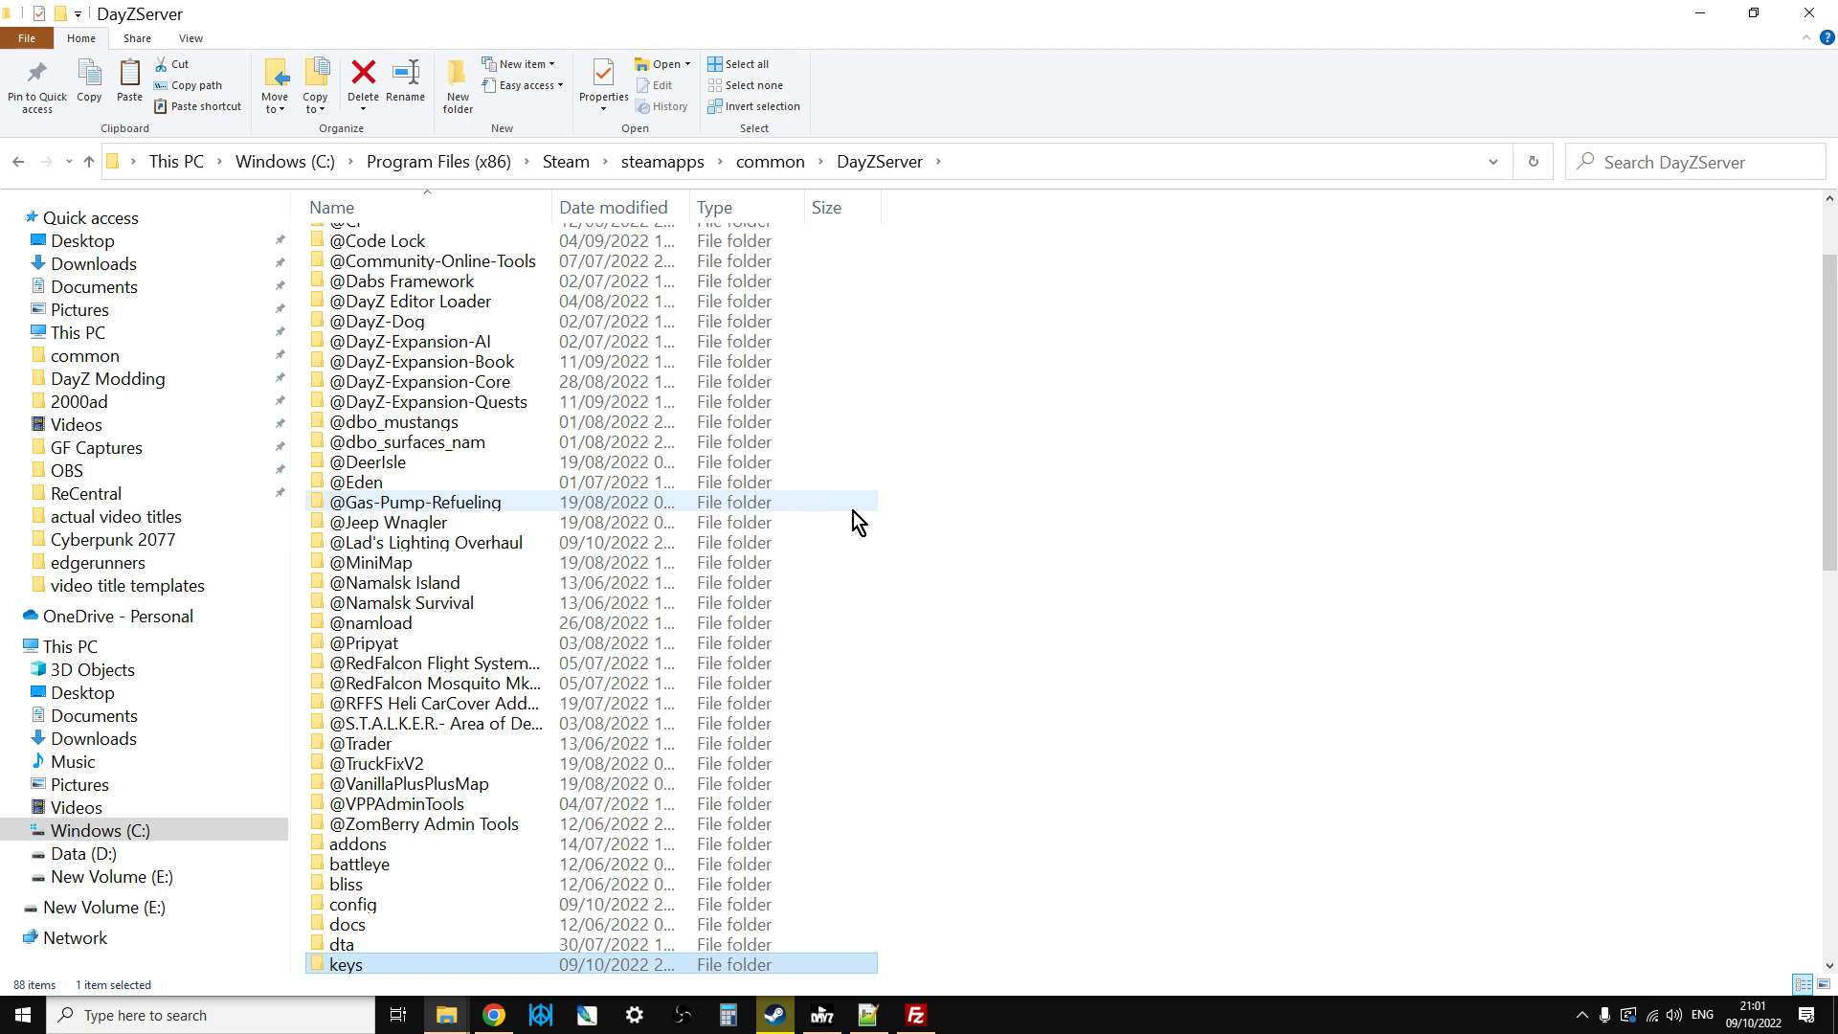
scroll(873, 531, "down", 1)
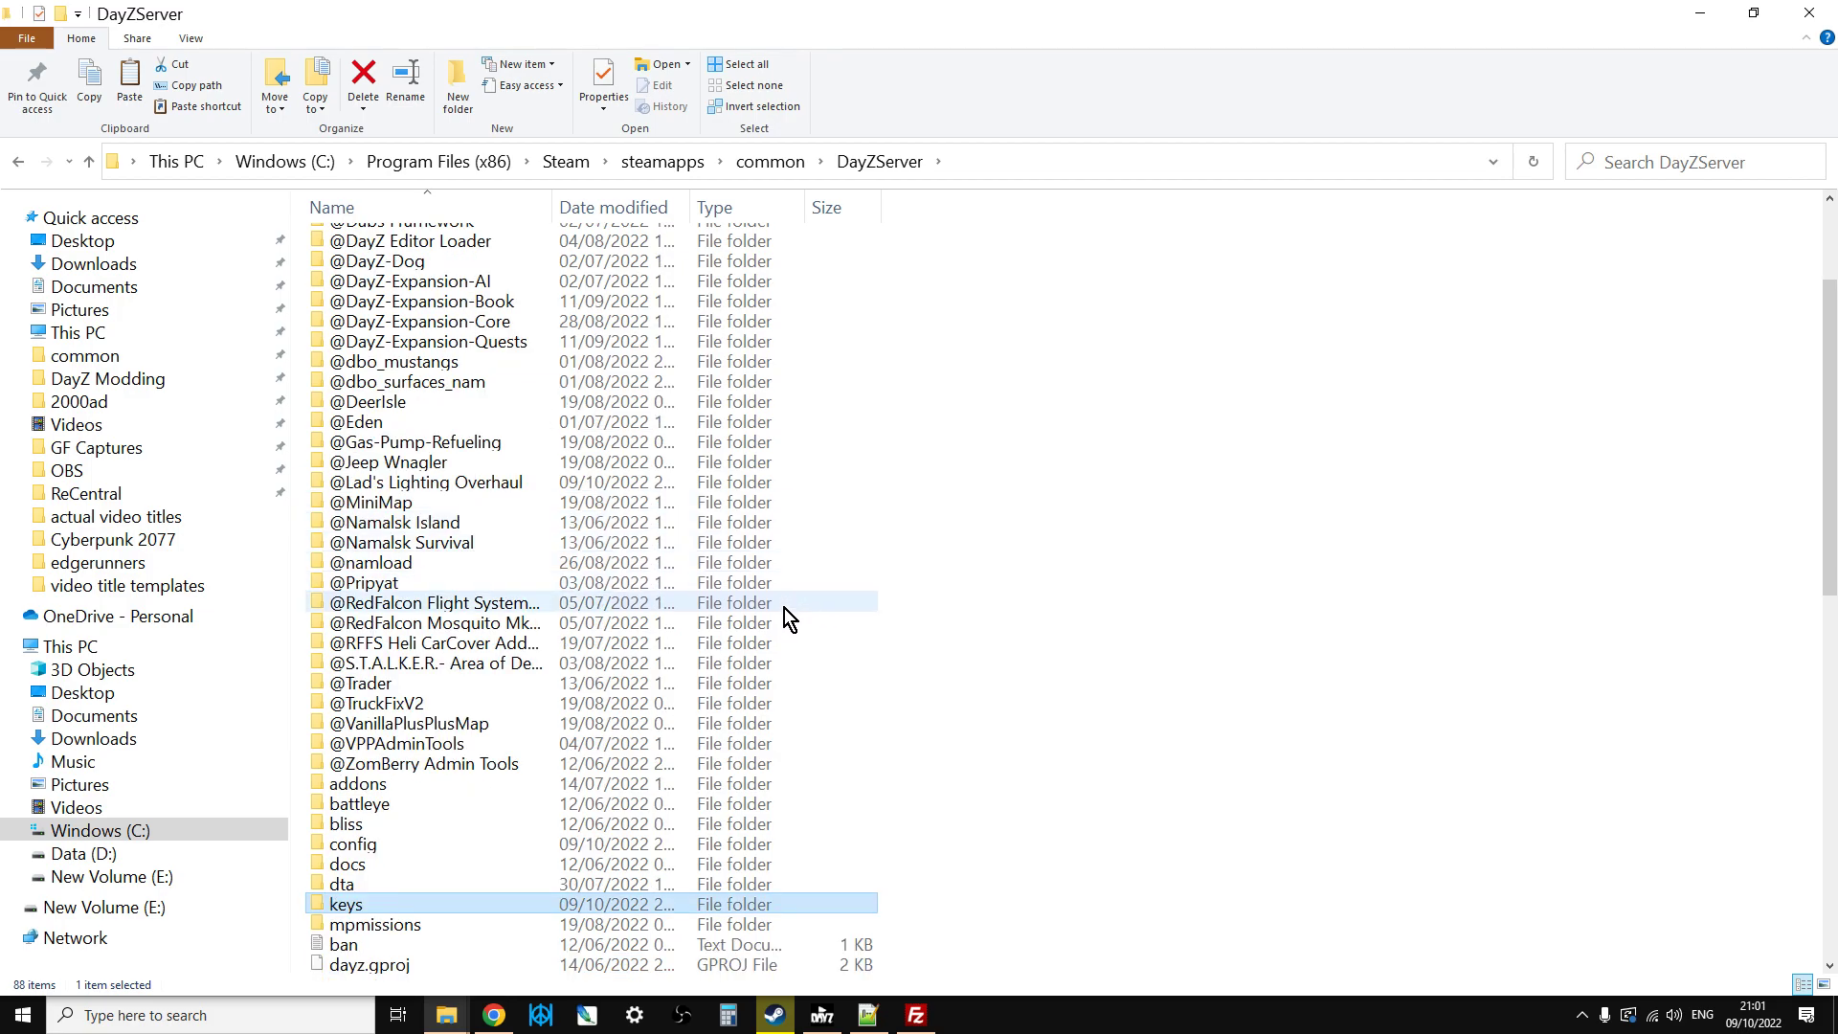
scroll(784, 611, "down", 2)
scroll(785, 612, "down", 7)
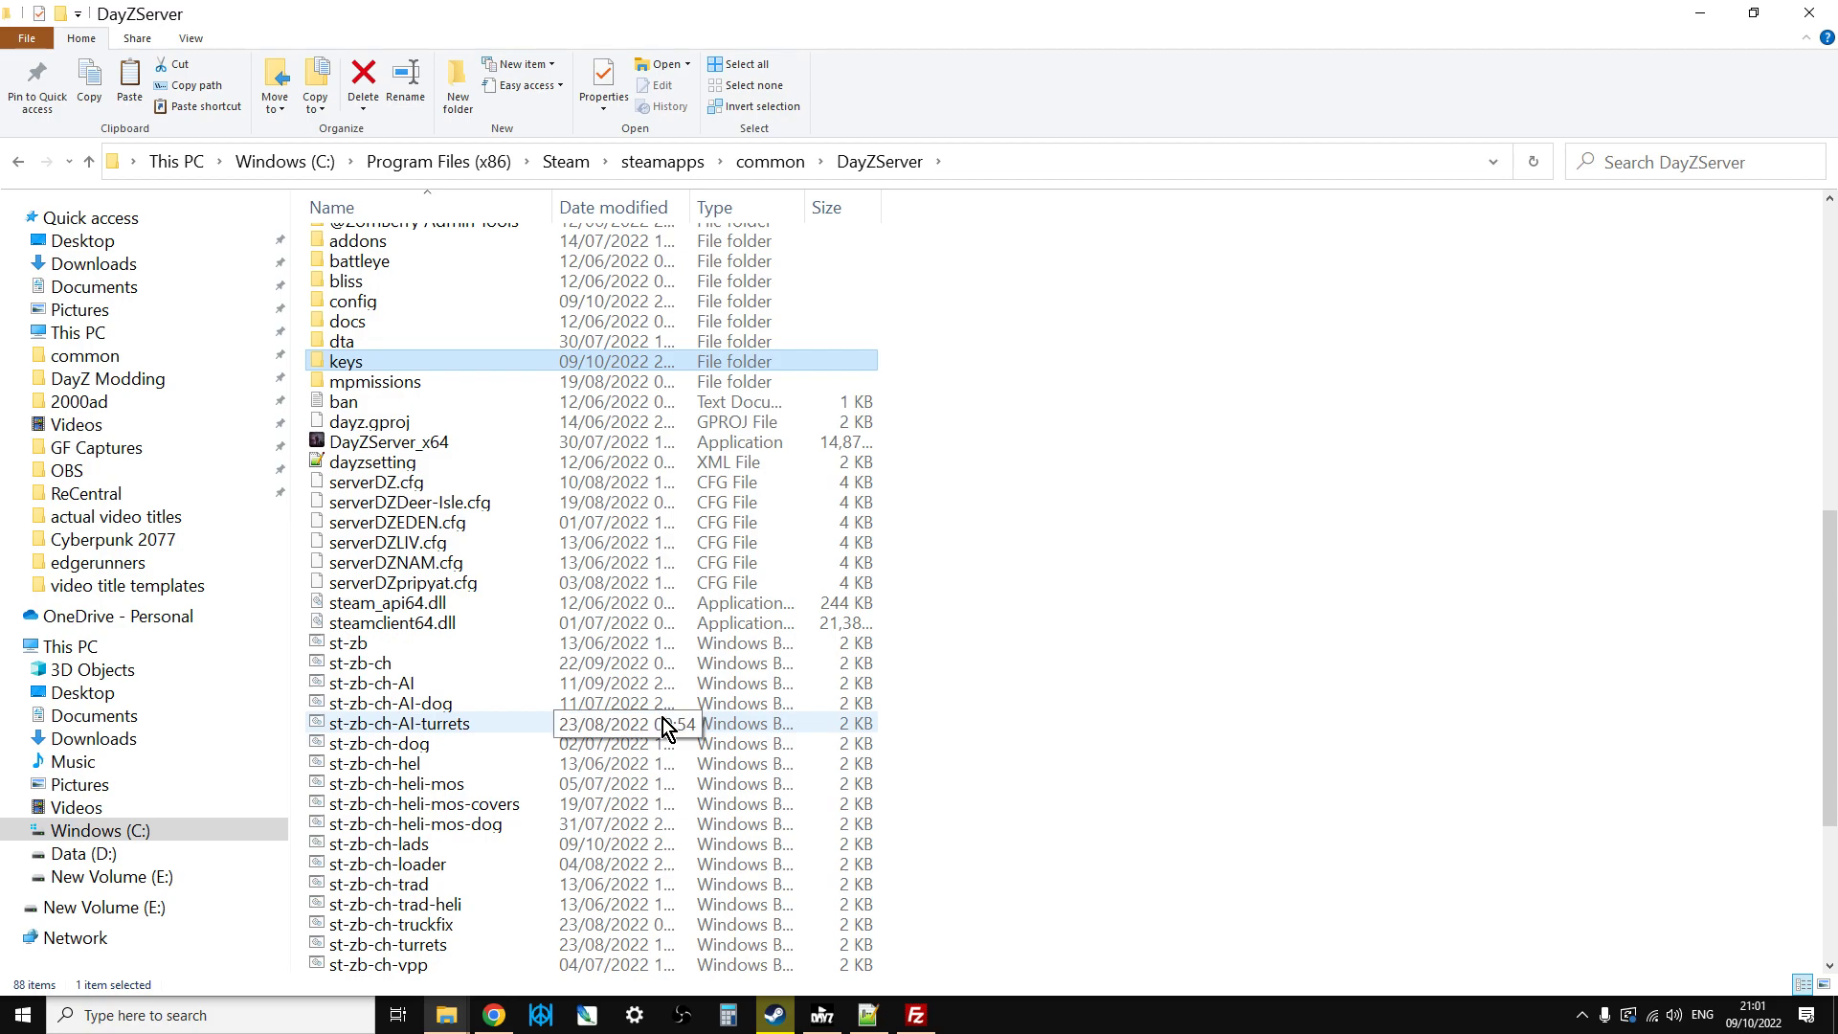
scroll(555, 685, "down", 1)
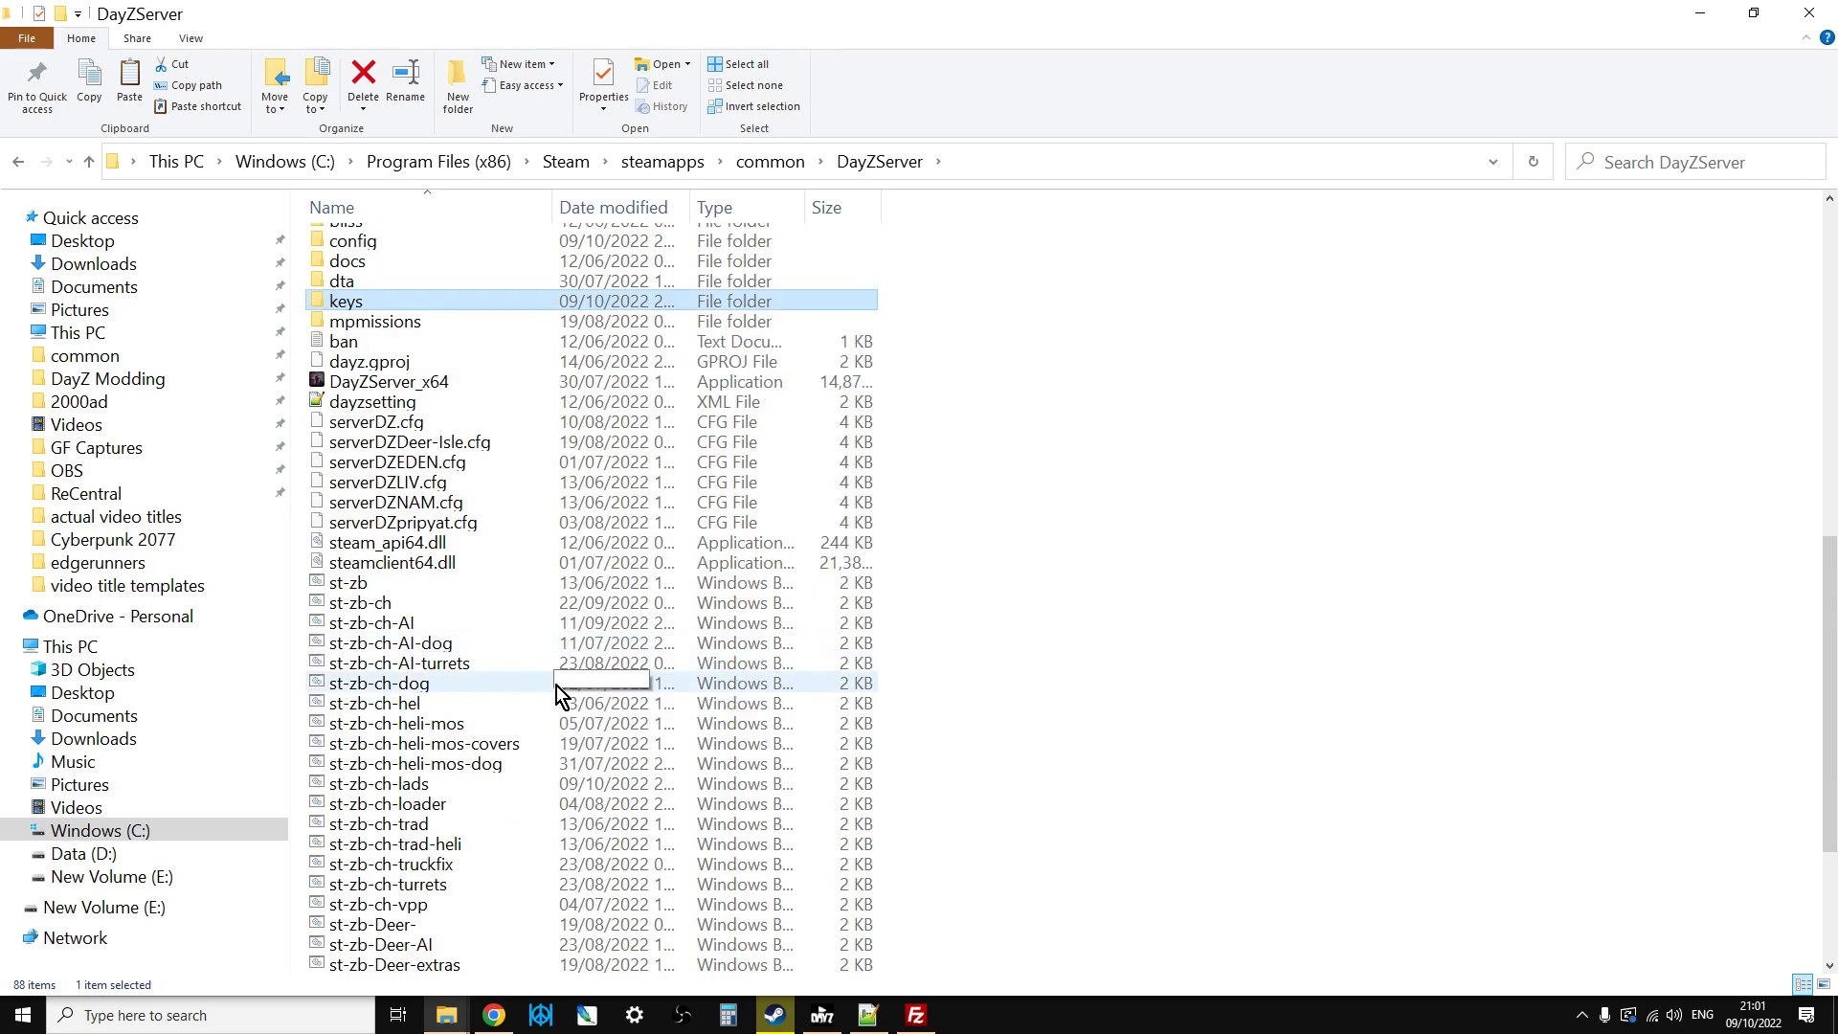
right_click(400, 784)
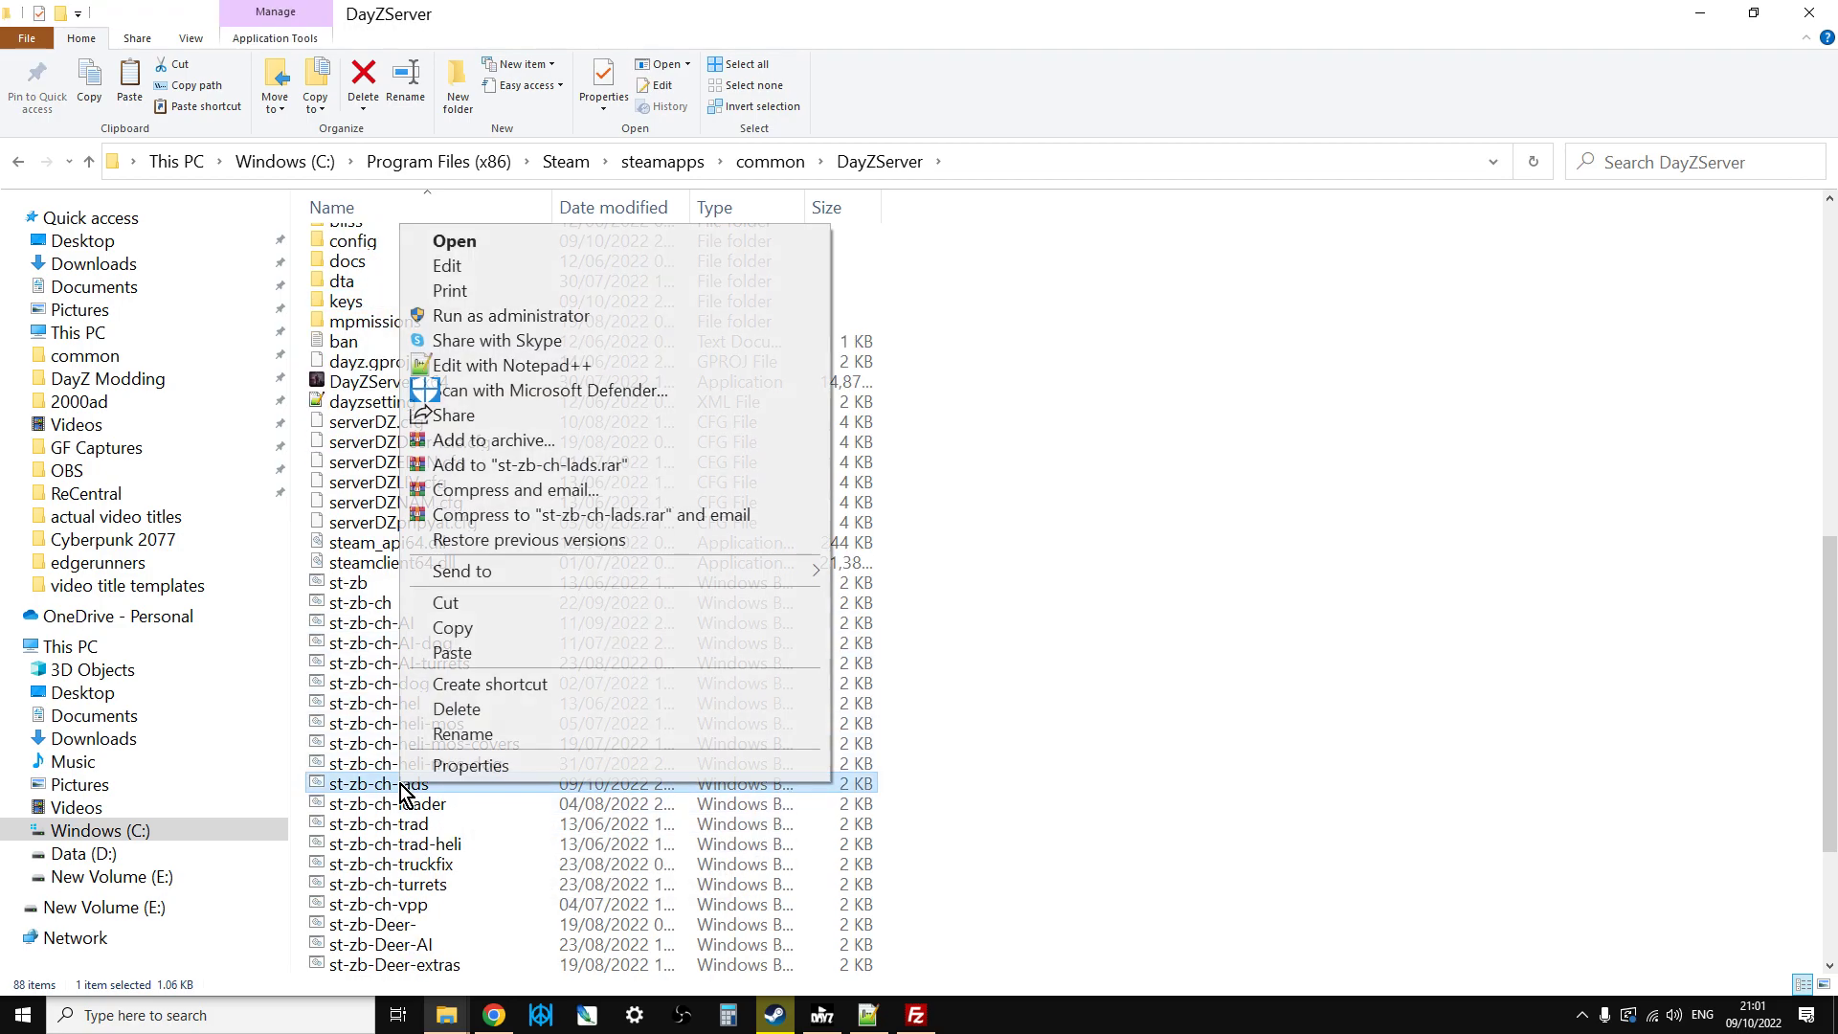
Open st-zb-ch-lads.bat in Notepad++ and select parts of its launch line
left_click(521, 364)
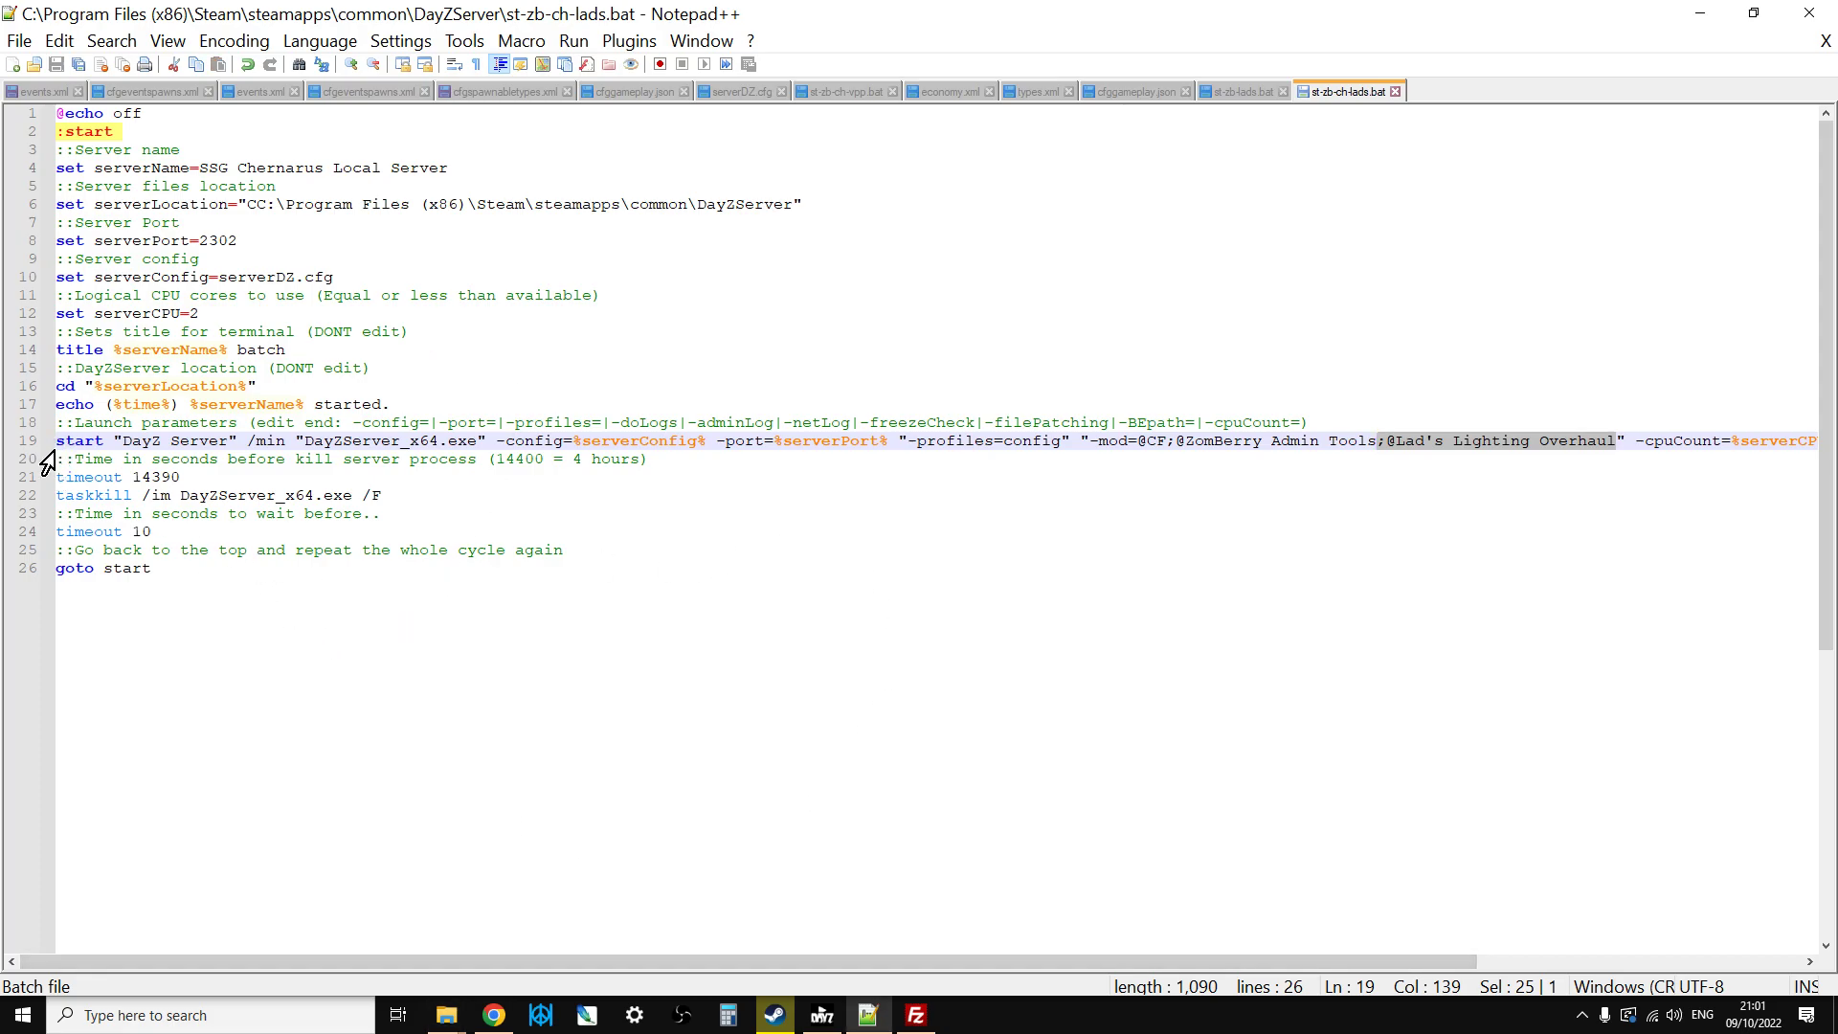
left_click_drag(54, 441, 124, 443)
left_click_drag(812, 961, 1131, 967)
left_click_drag(693, 441, 1234, 441)
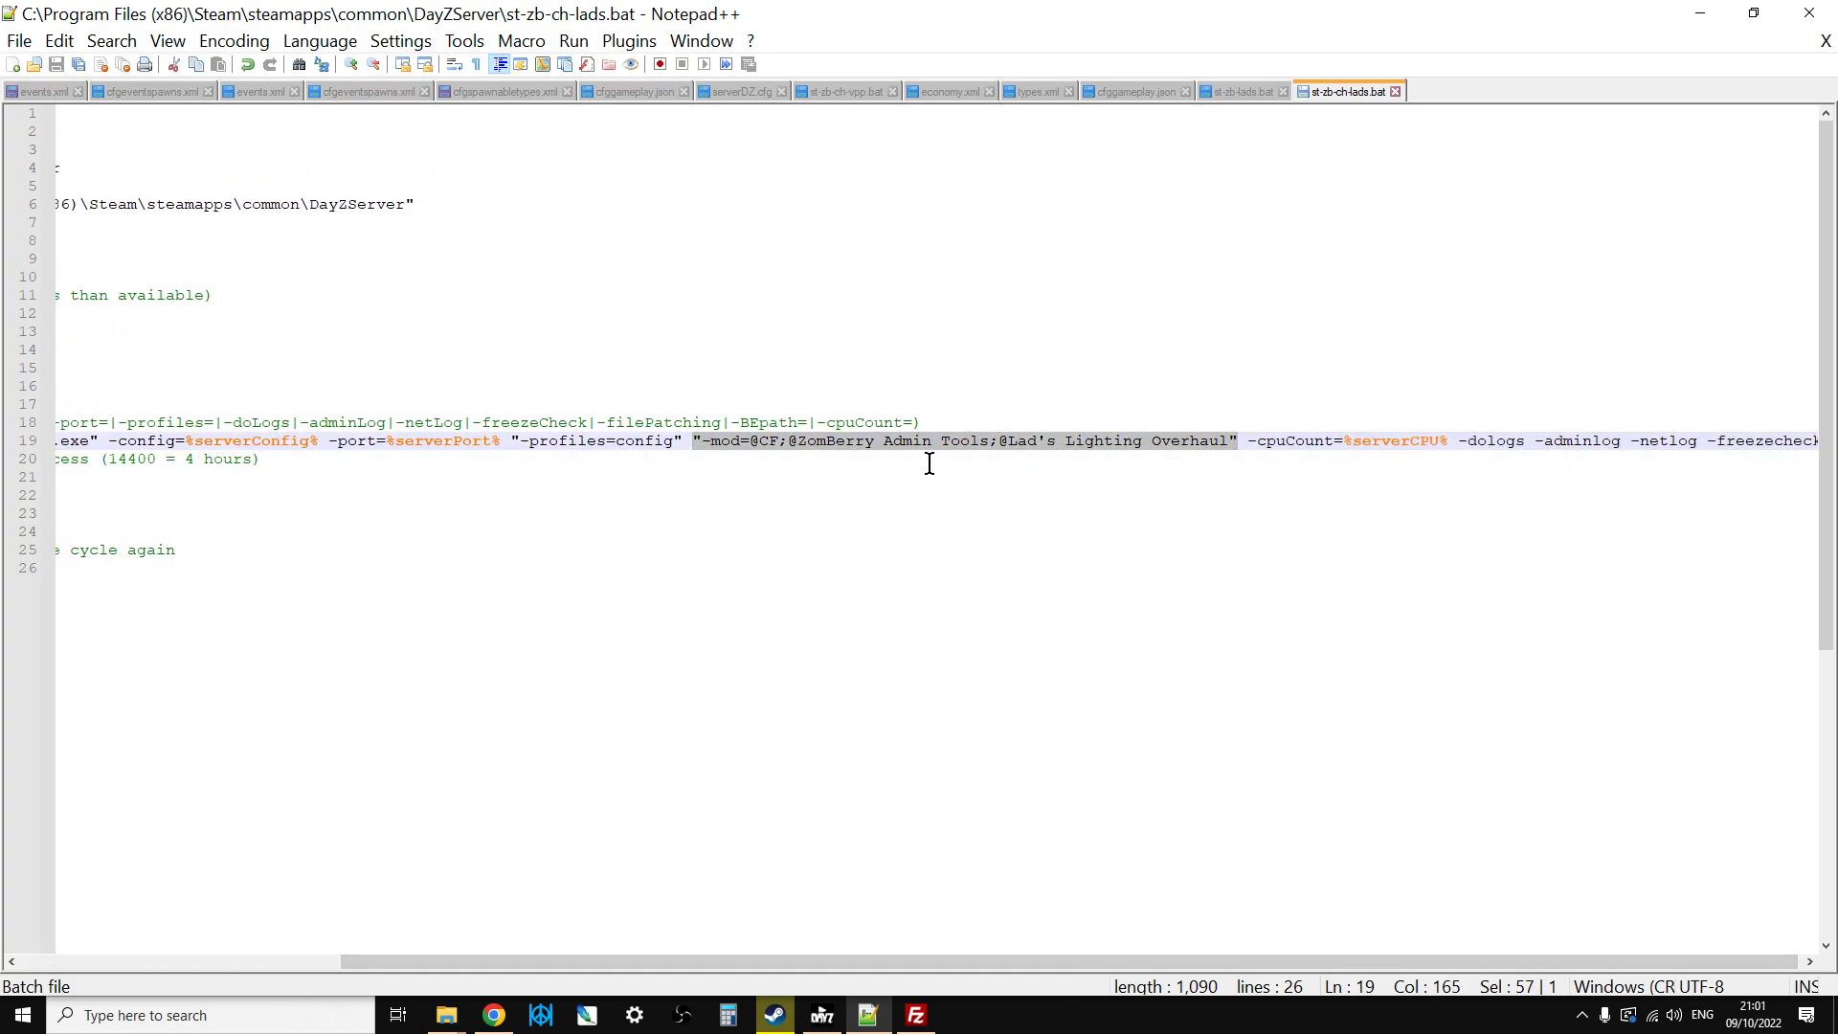
left_click(450, 1018)
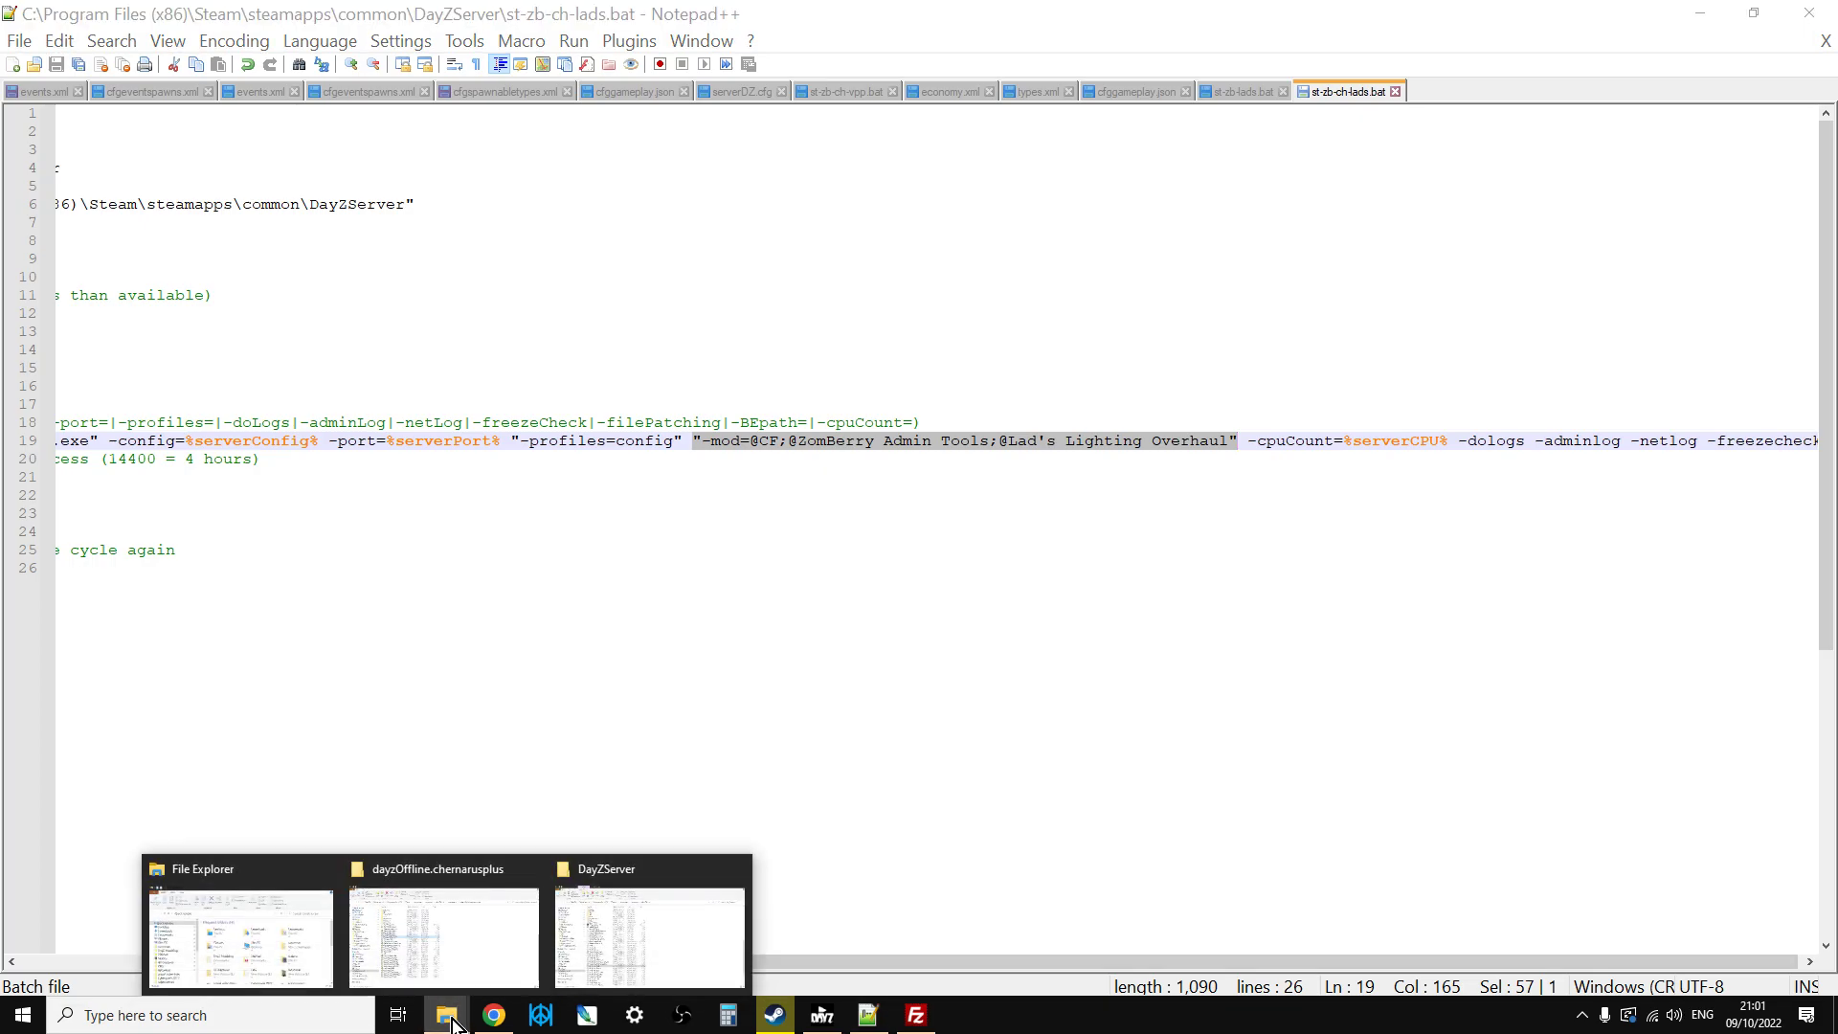
left_click(616, 951)
scroll(469, 610, "up", 9)
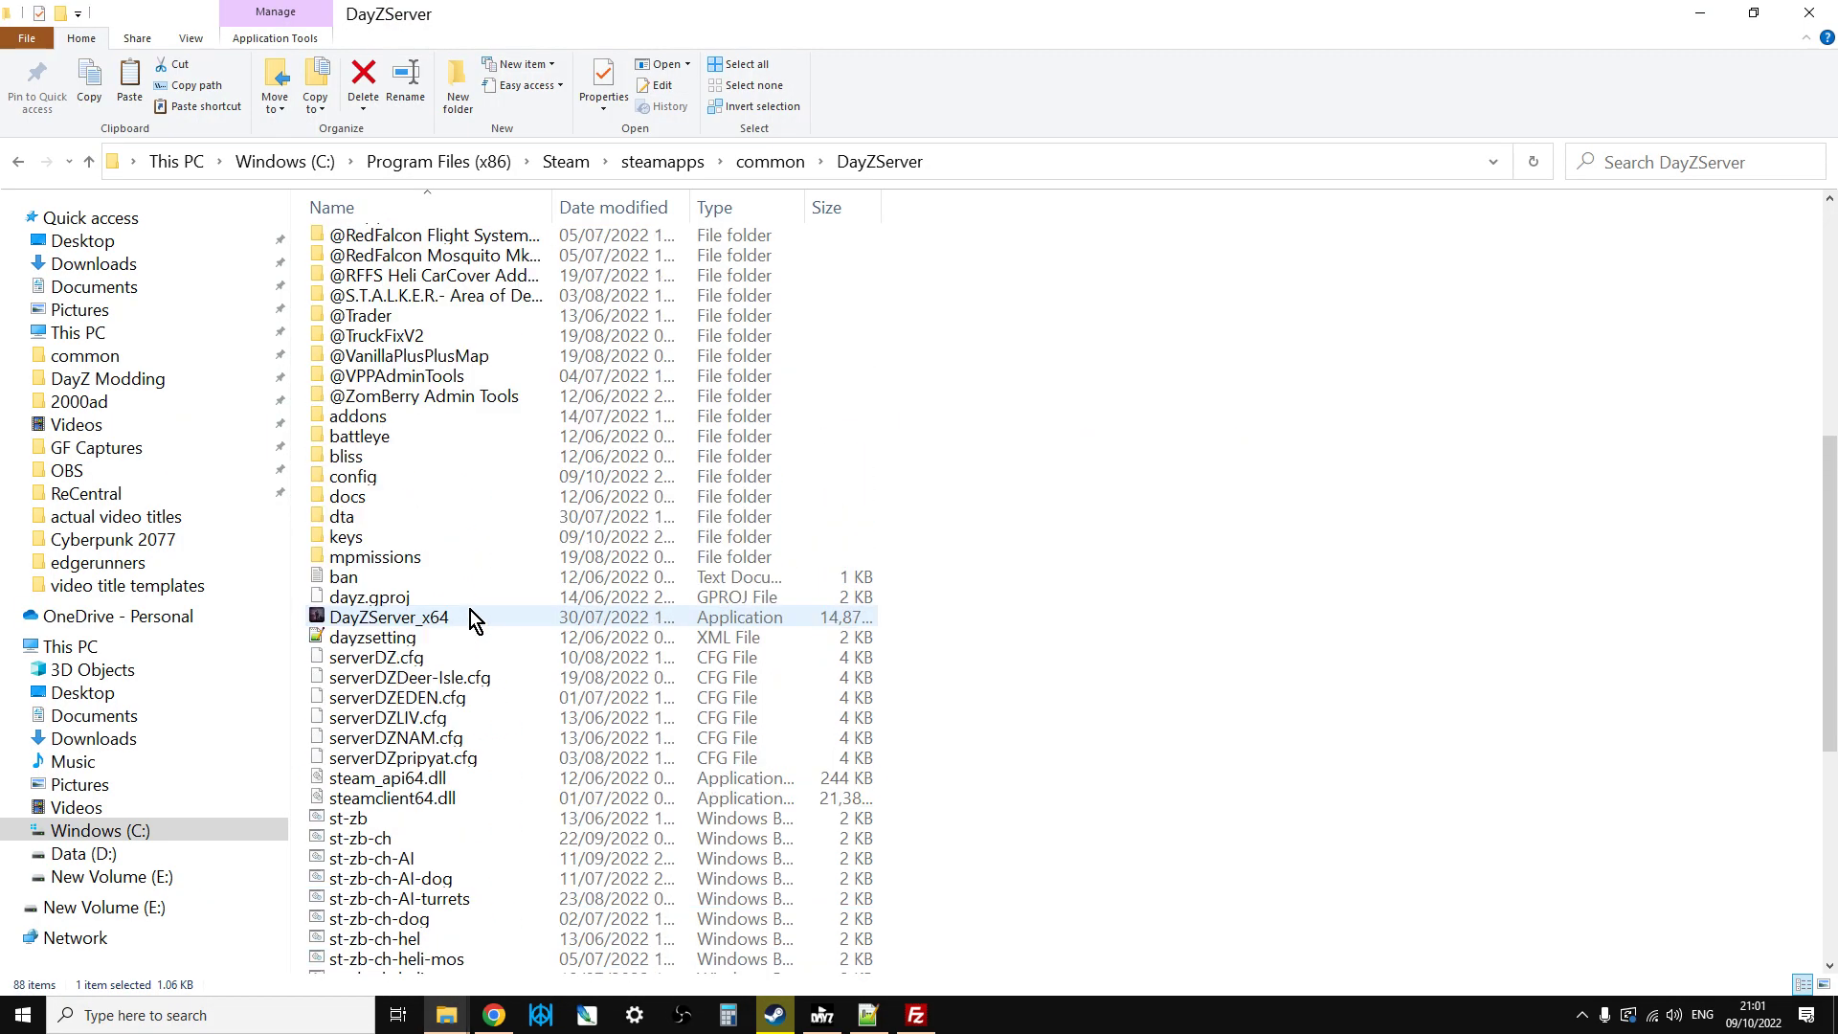
scroll(469, 616, "up", 4)
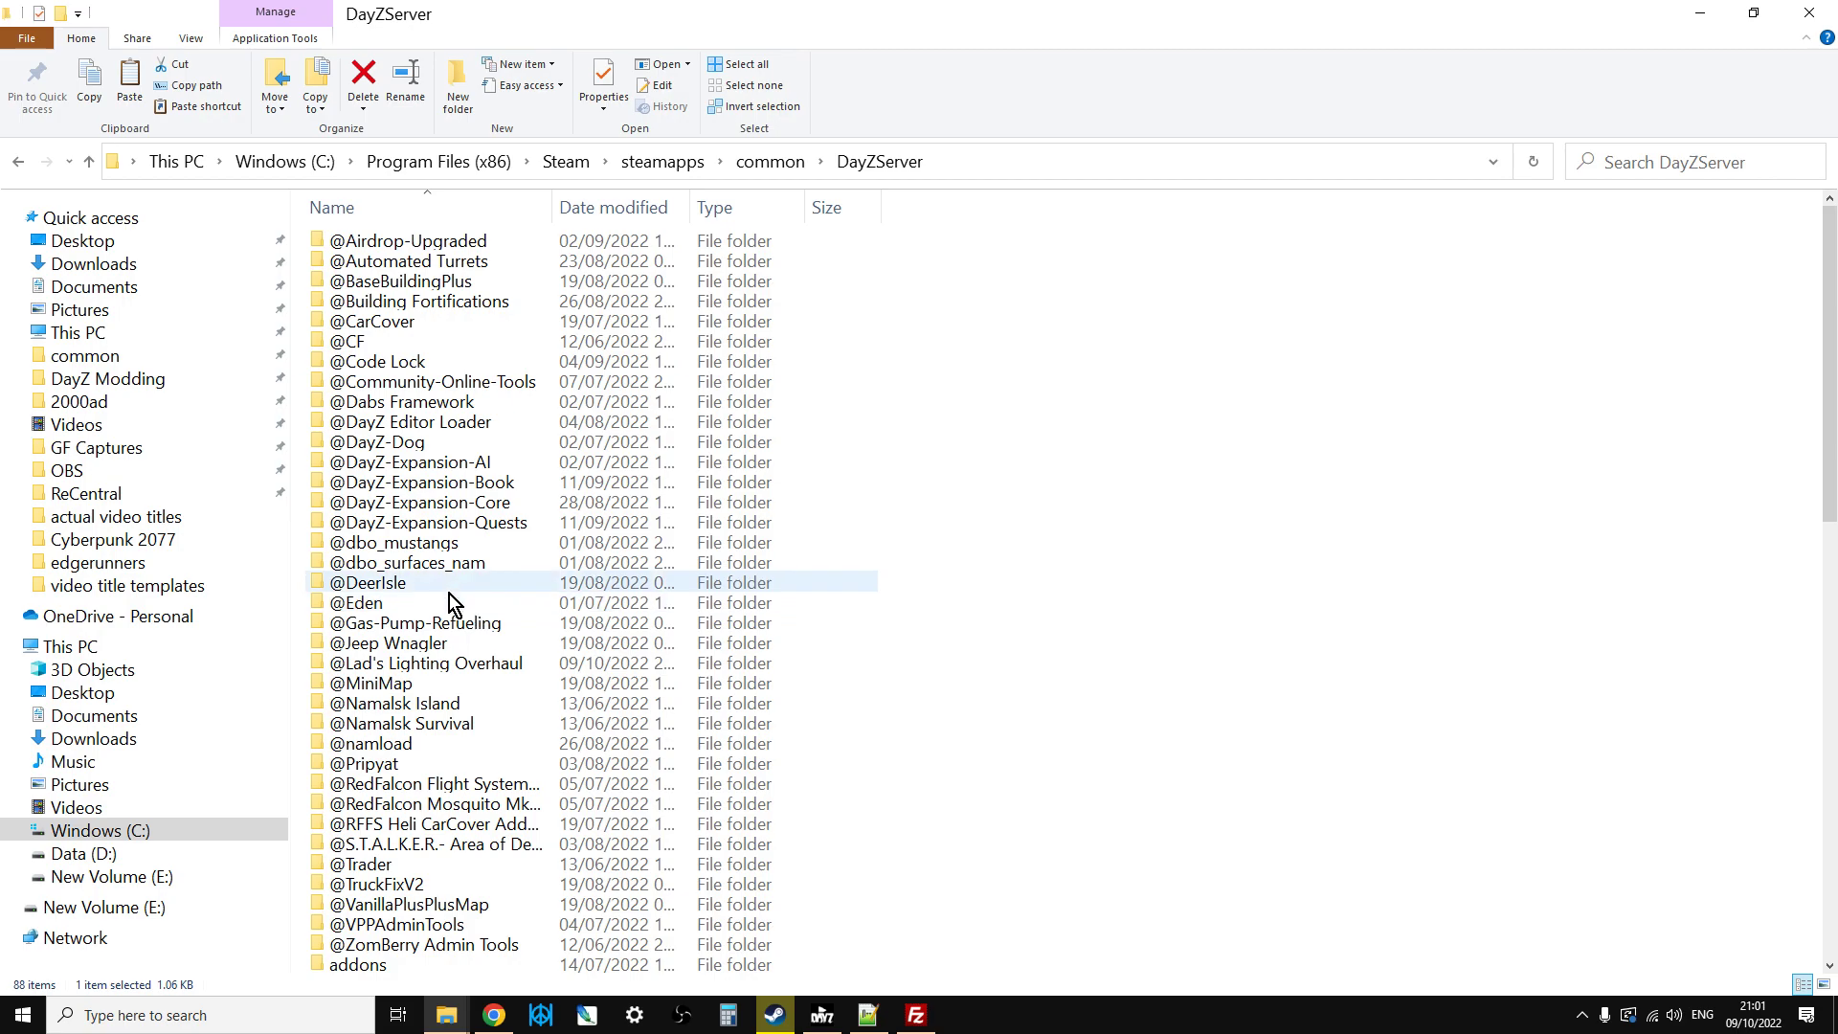
left_click(406, 670)
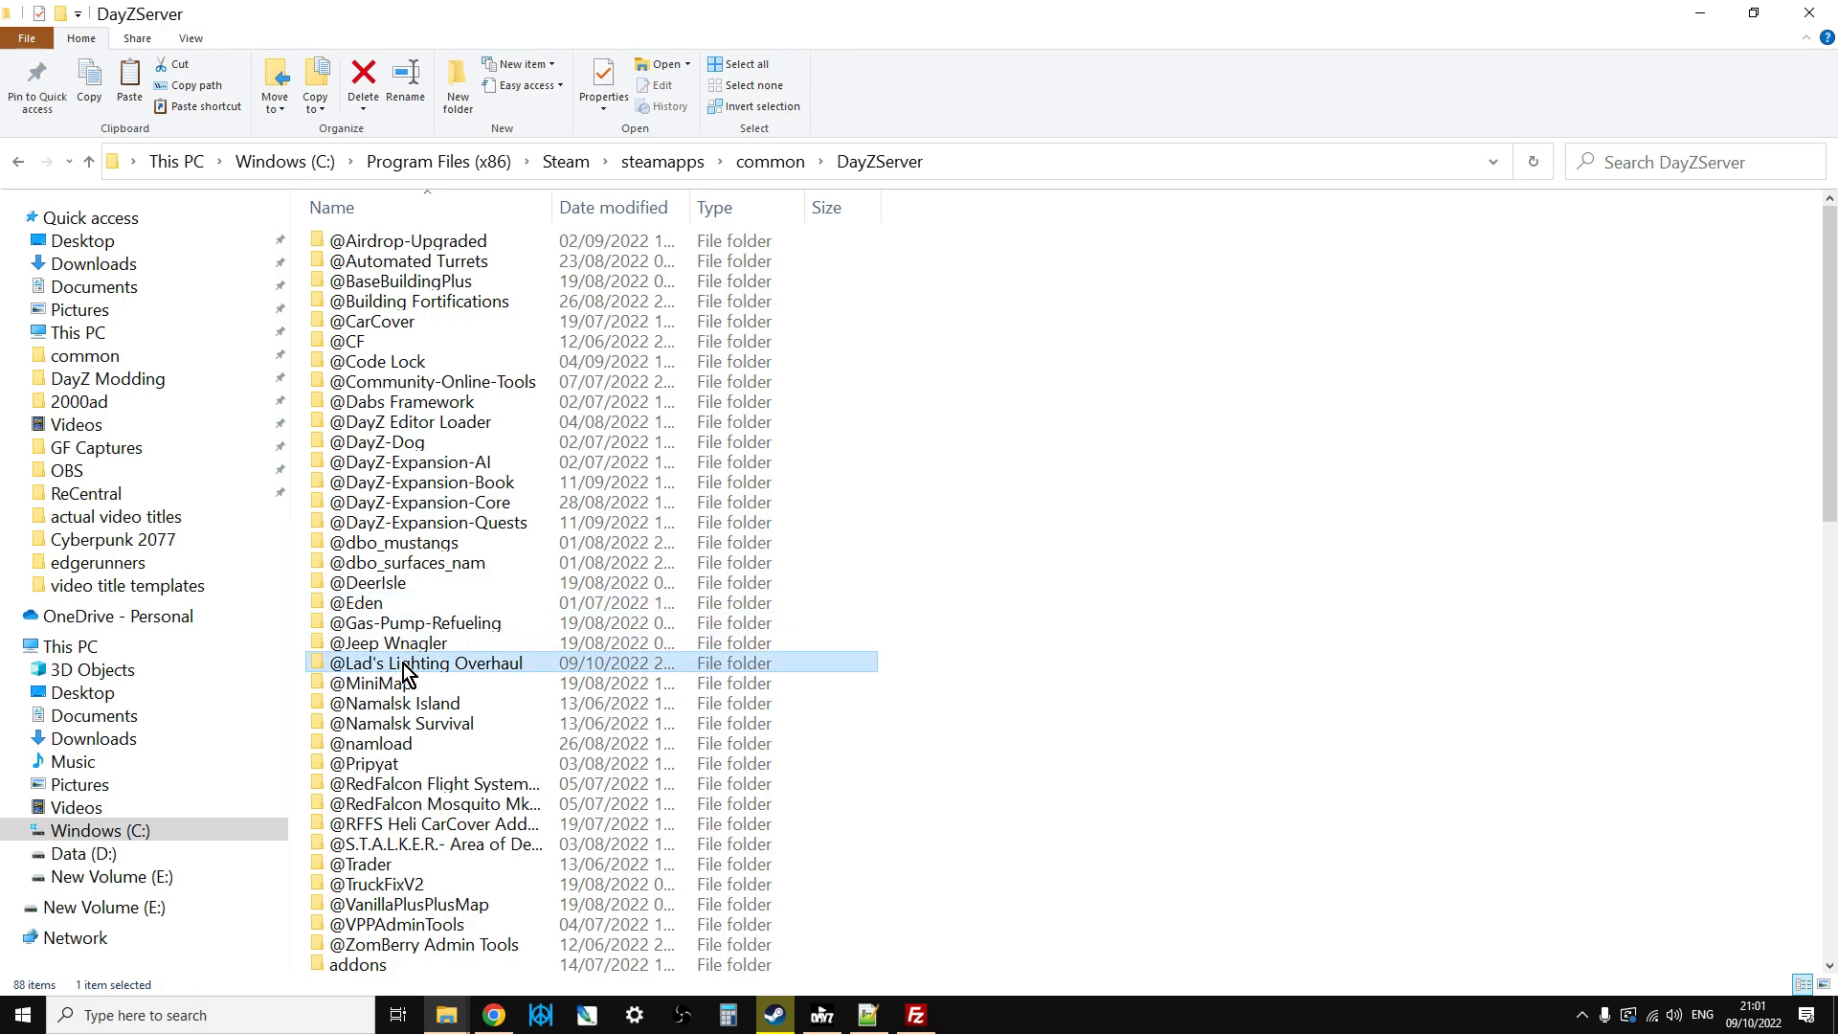
left_click(407, 670)
right_click(482, 666)
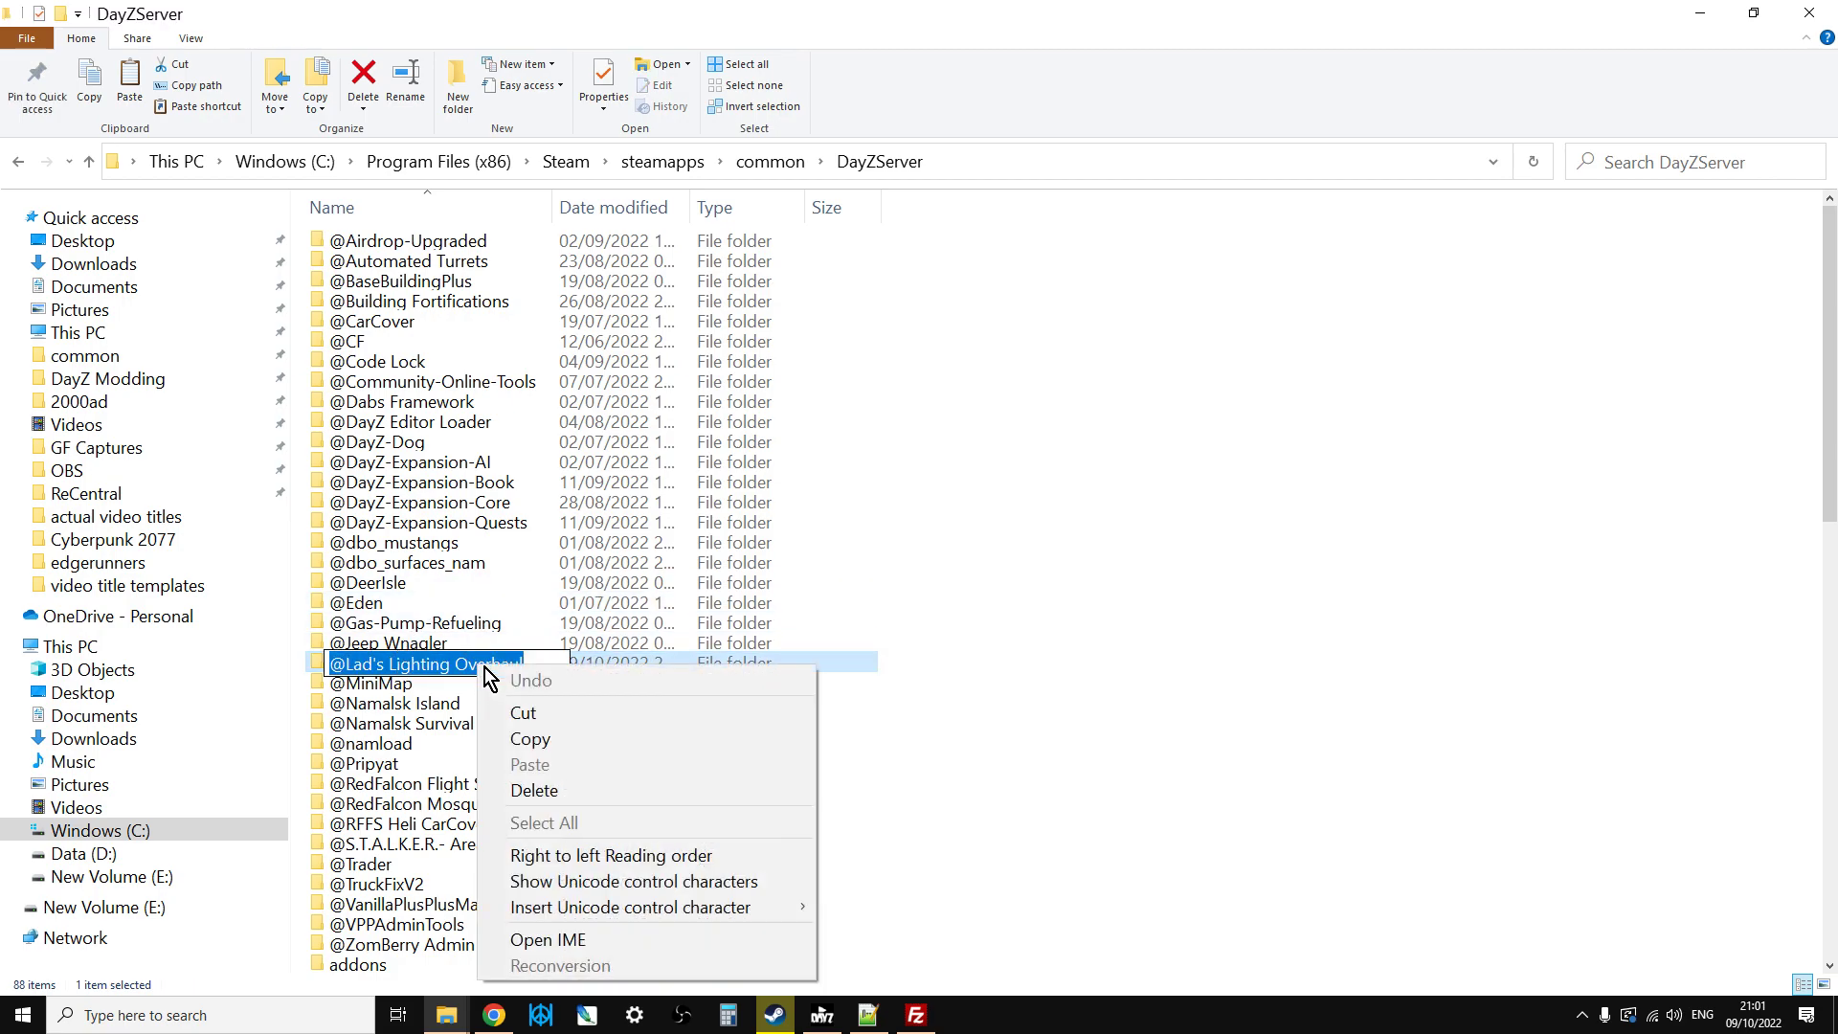
left_click(531, 739)
Paste the folder name over the mod entry on line 19 and save the batch file
left_click(867, 1015)
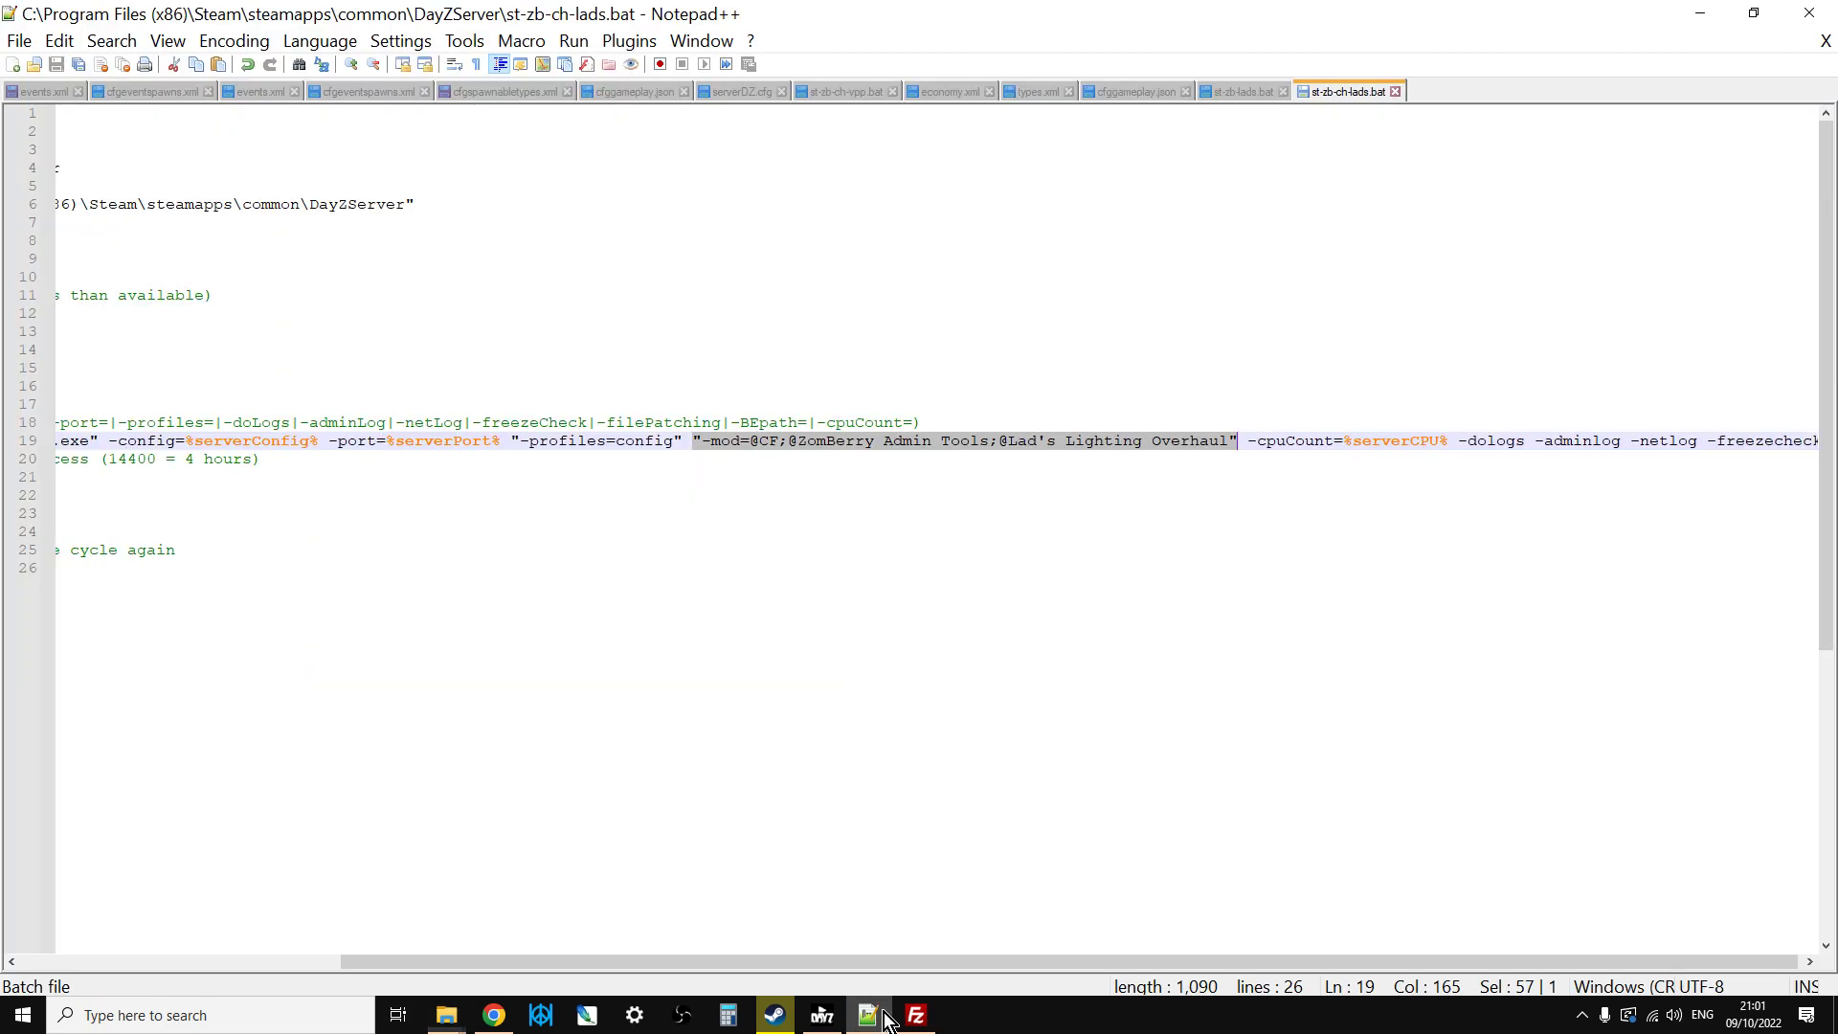
left_click(1232, 440)
left_click_drag(1228, 440, 998, 442)
key("ctrl+v")
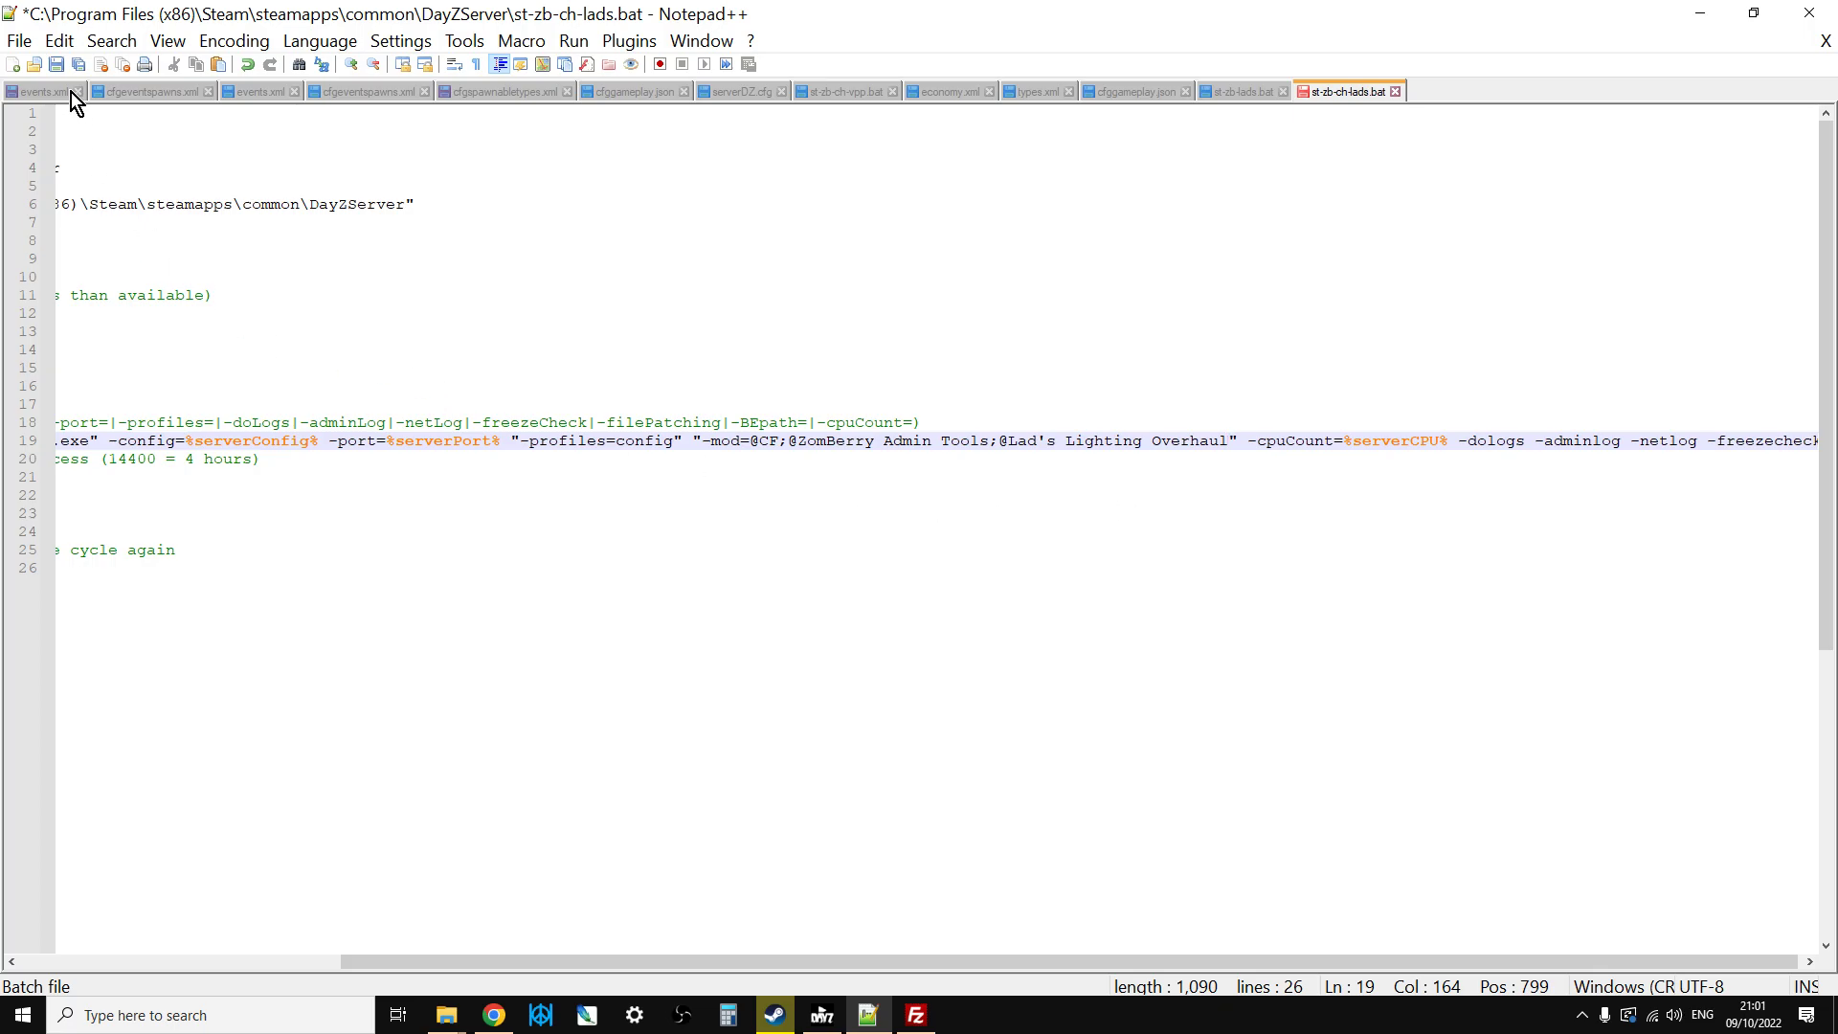
left_click(57, 63)
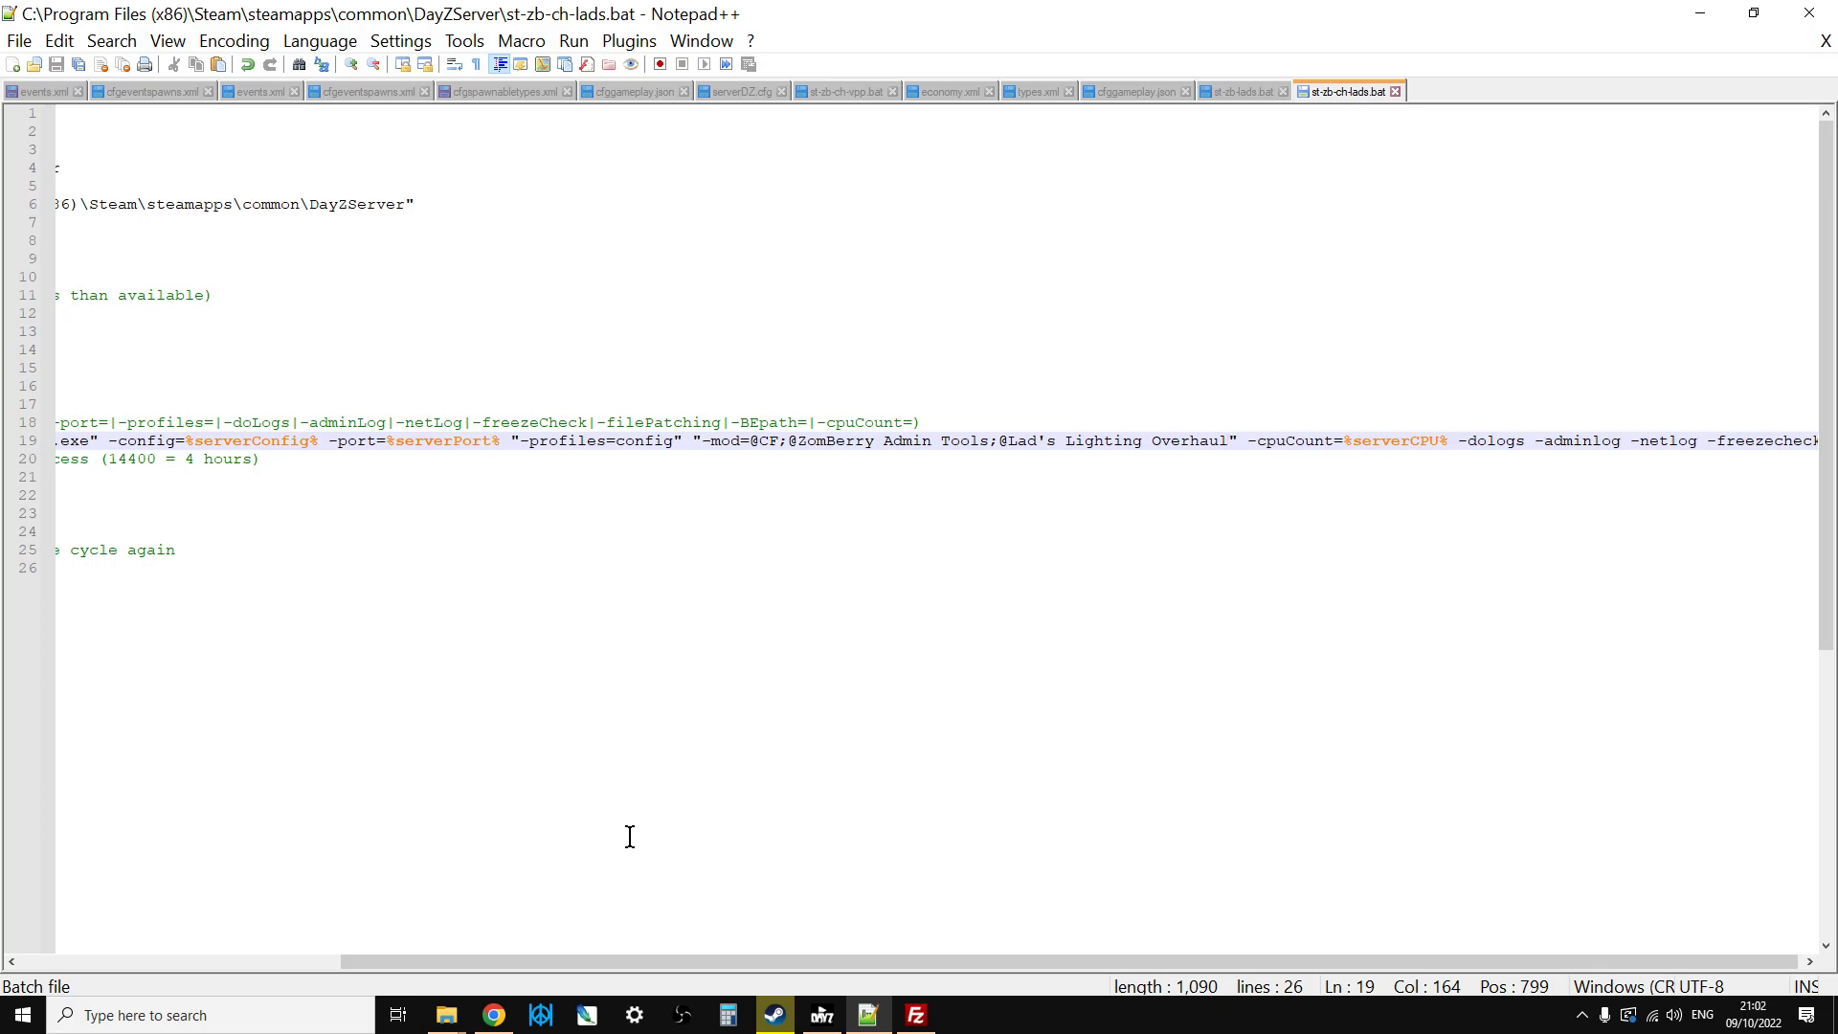
Browse DayZServer > mpmissions > dayzOffline.chernarusplus and open cfggameplay.json with Notepad++
mouse_move(442, 1029)
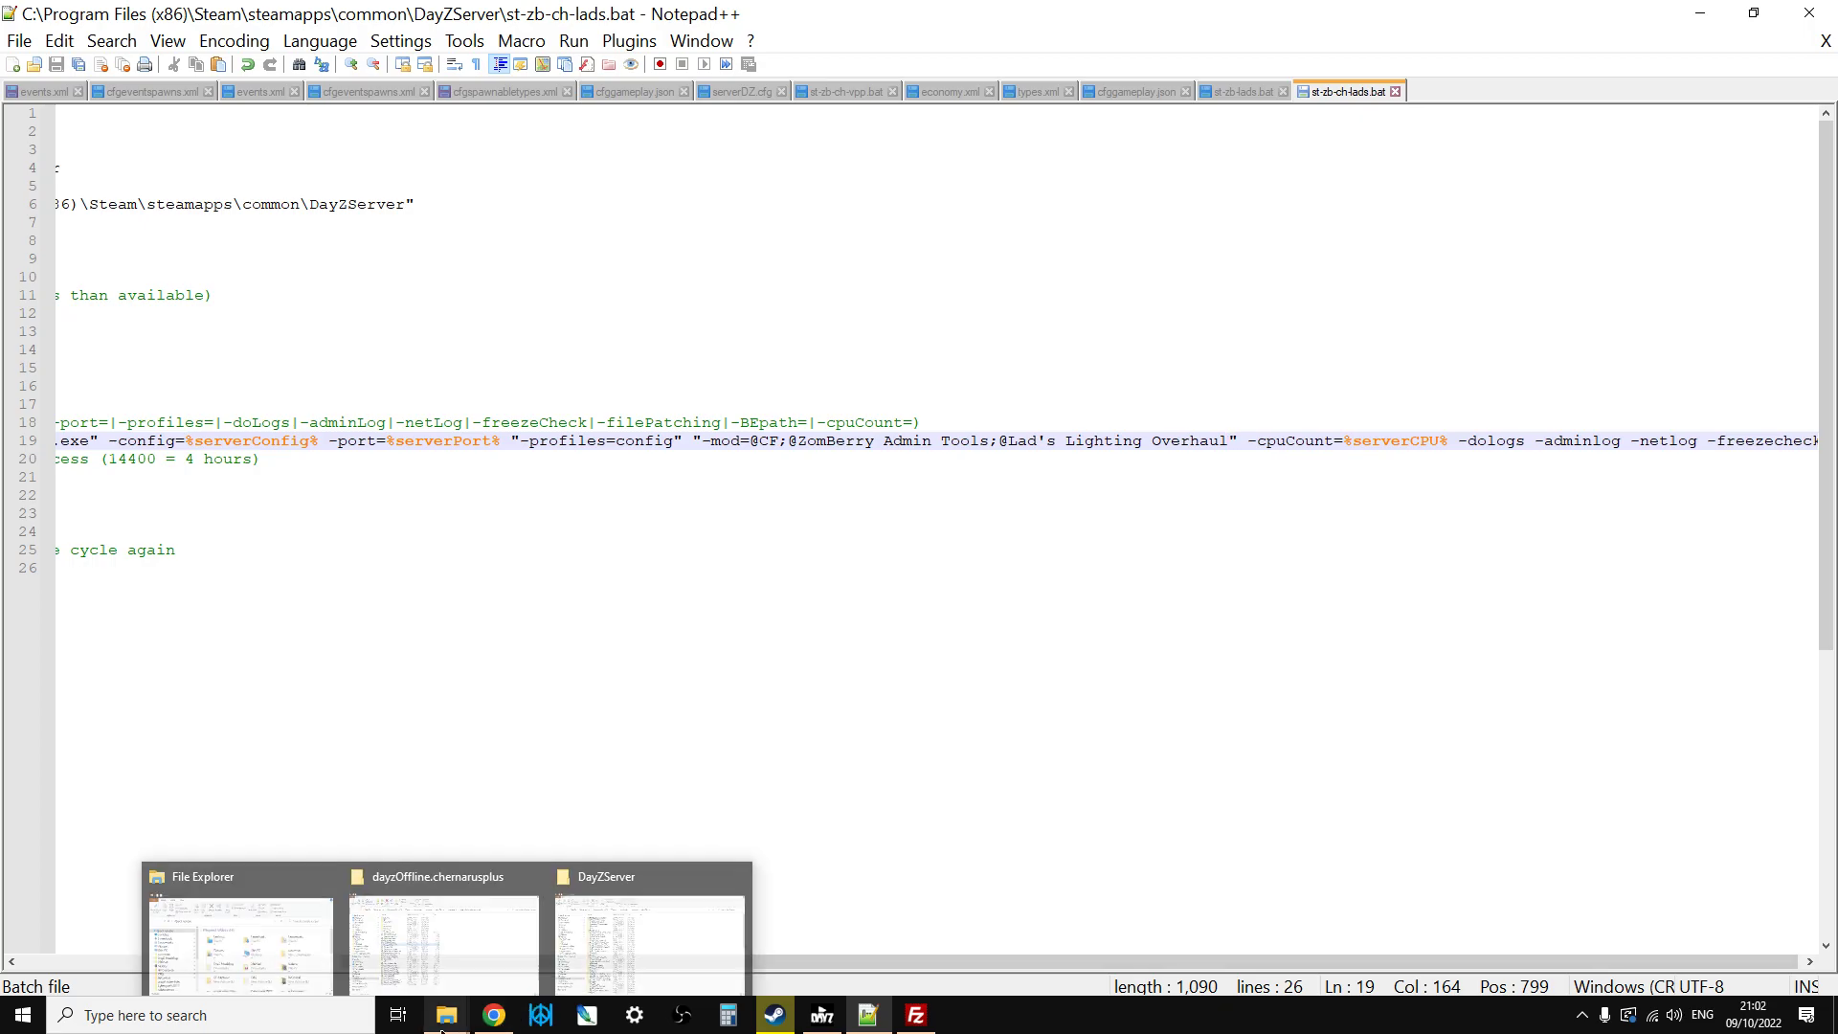
left_click(487, 944)
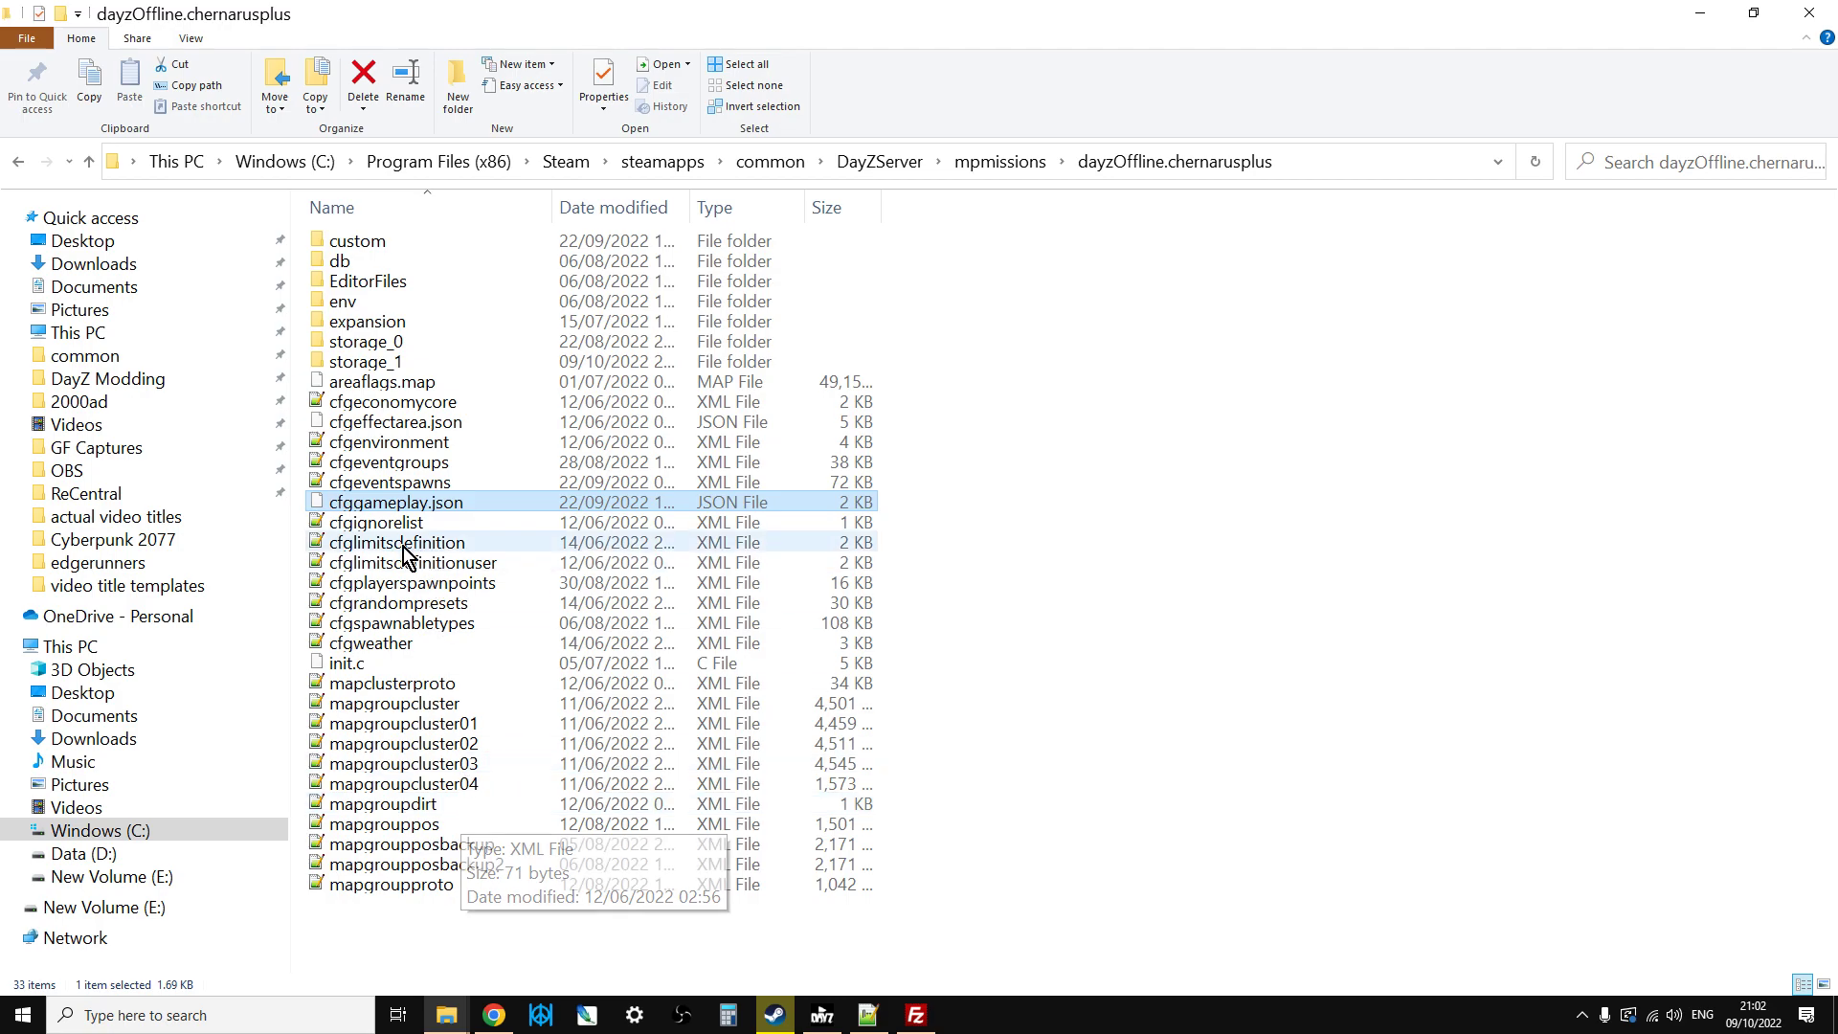
left_click(90, 163)
left_click(90, 164)
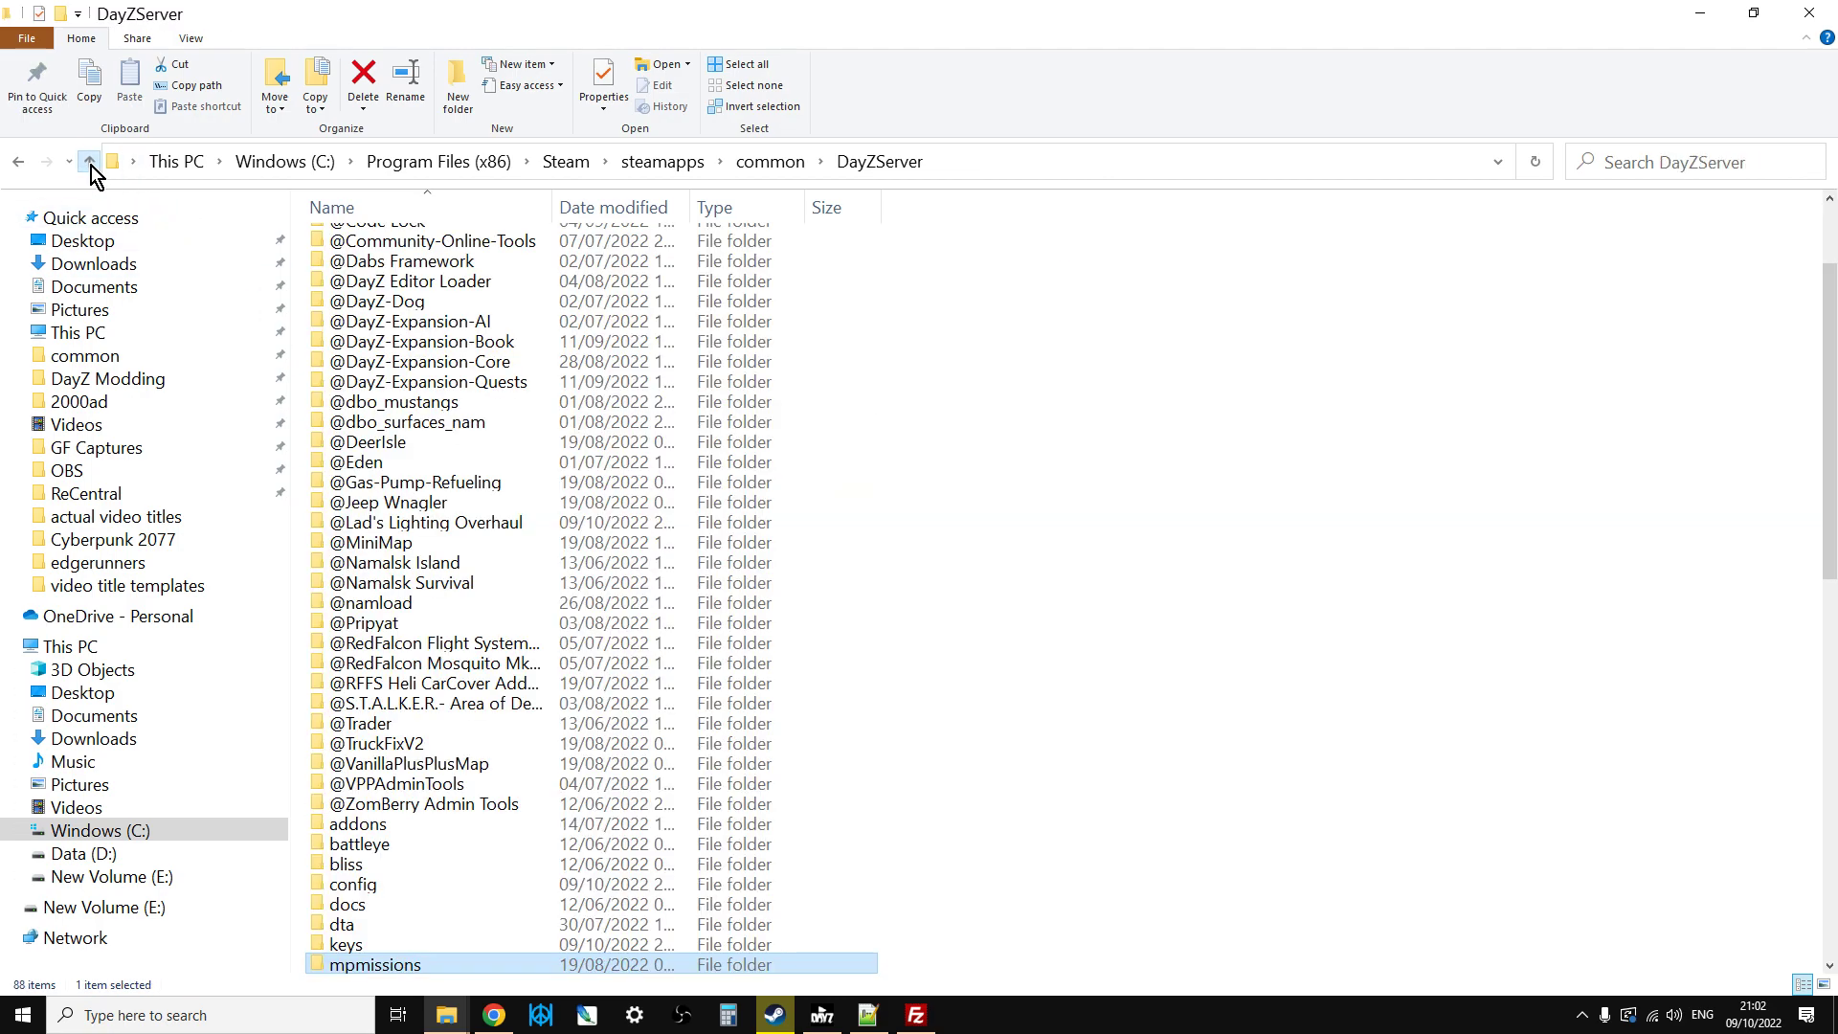
scroll(623, 704, "down", 3)
scroll(623, 704, "down", 3)
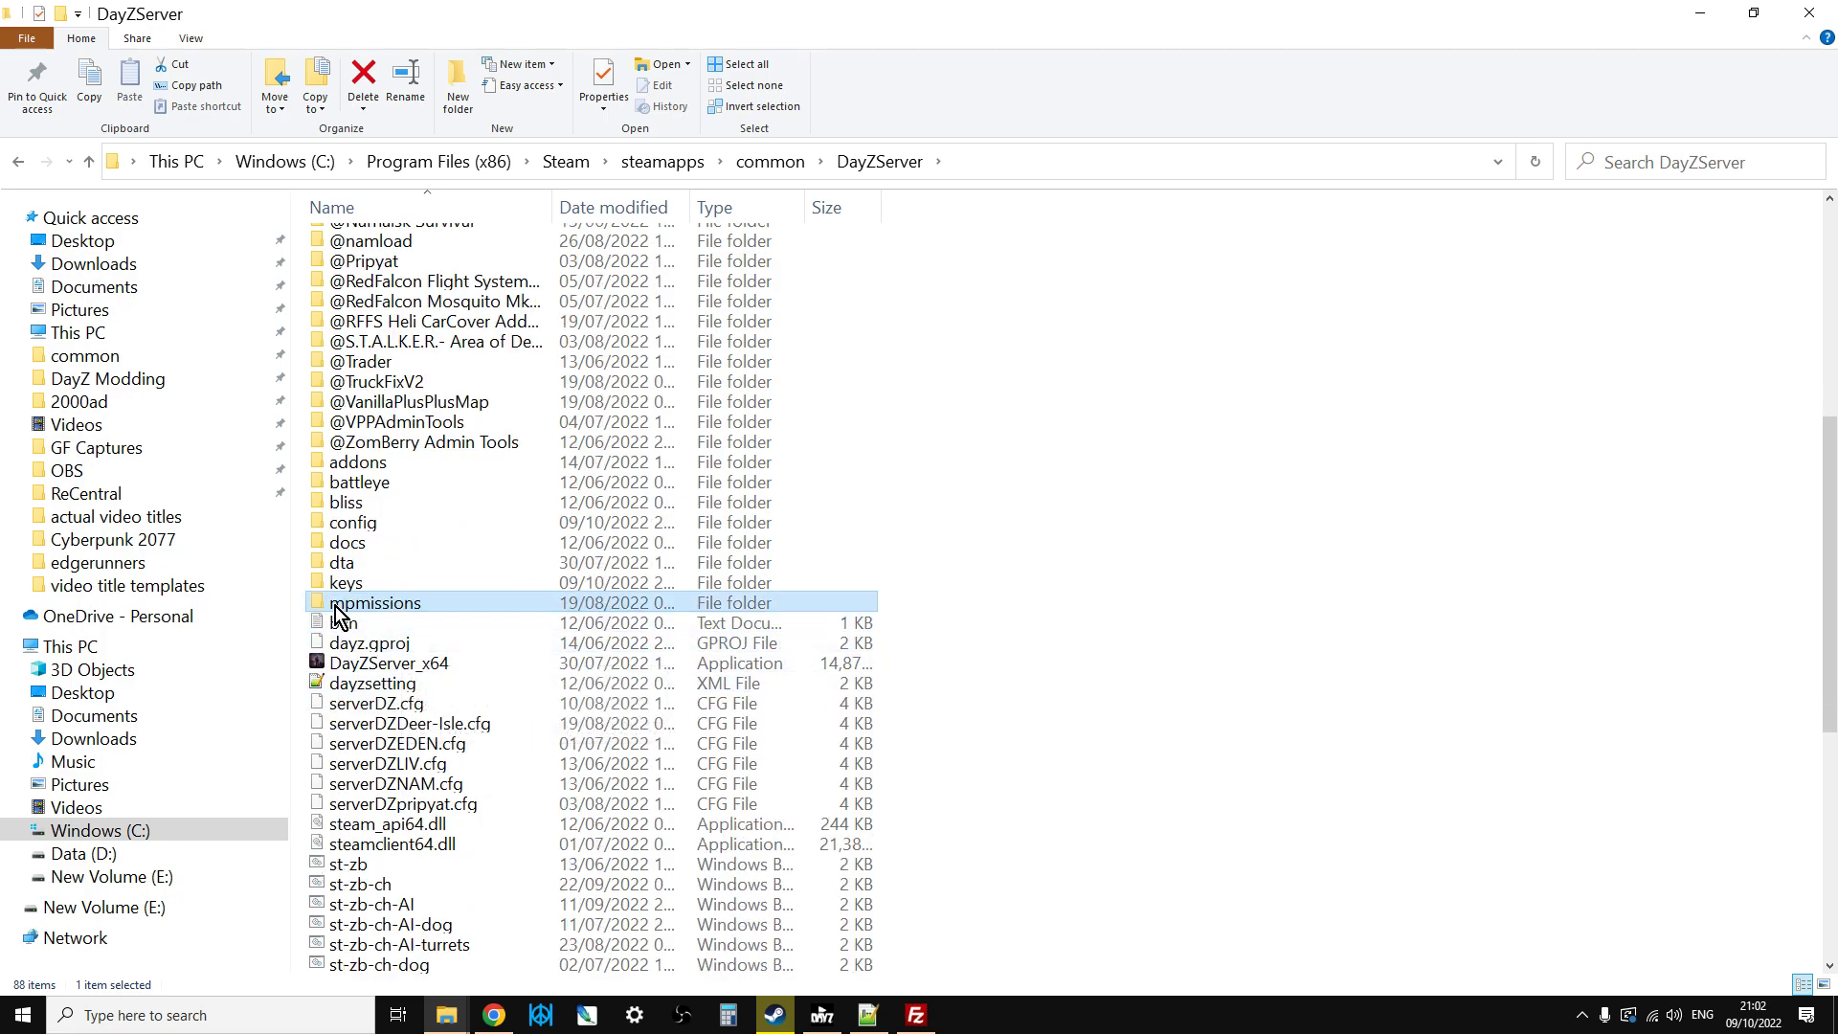
double_click(384, 611)
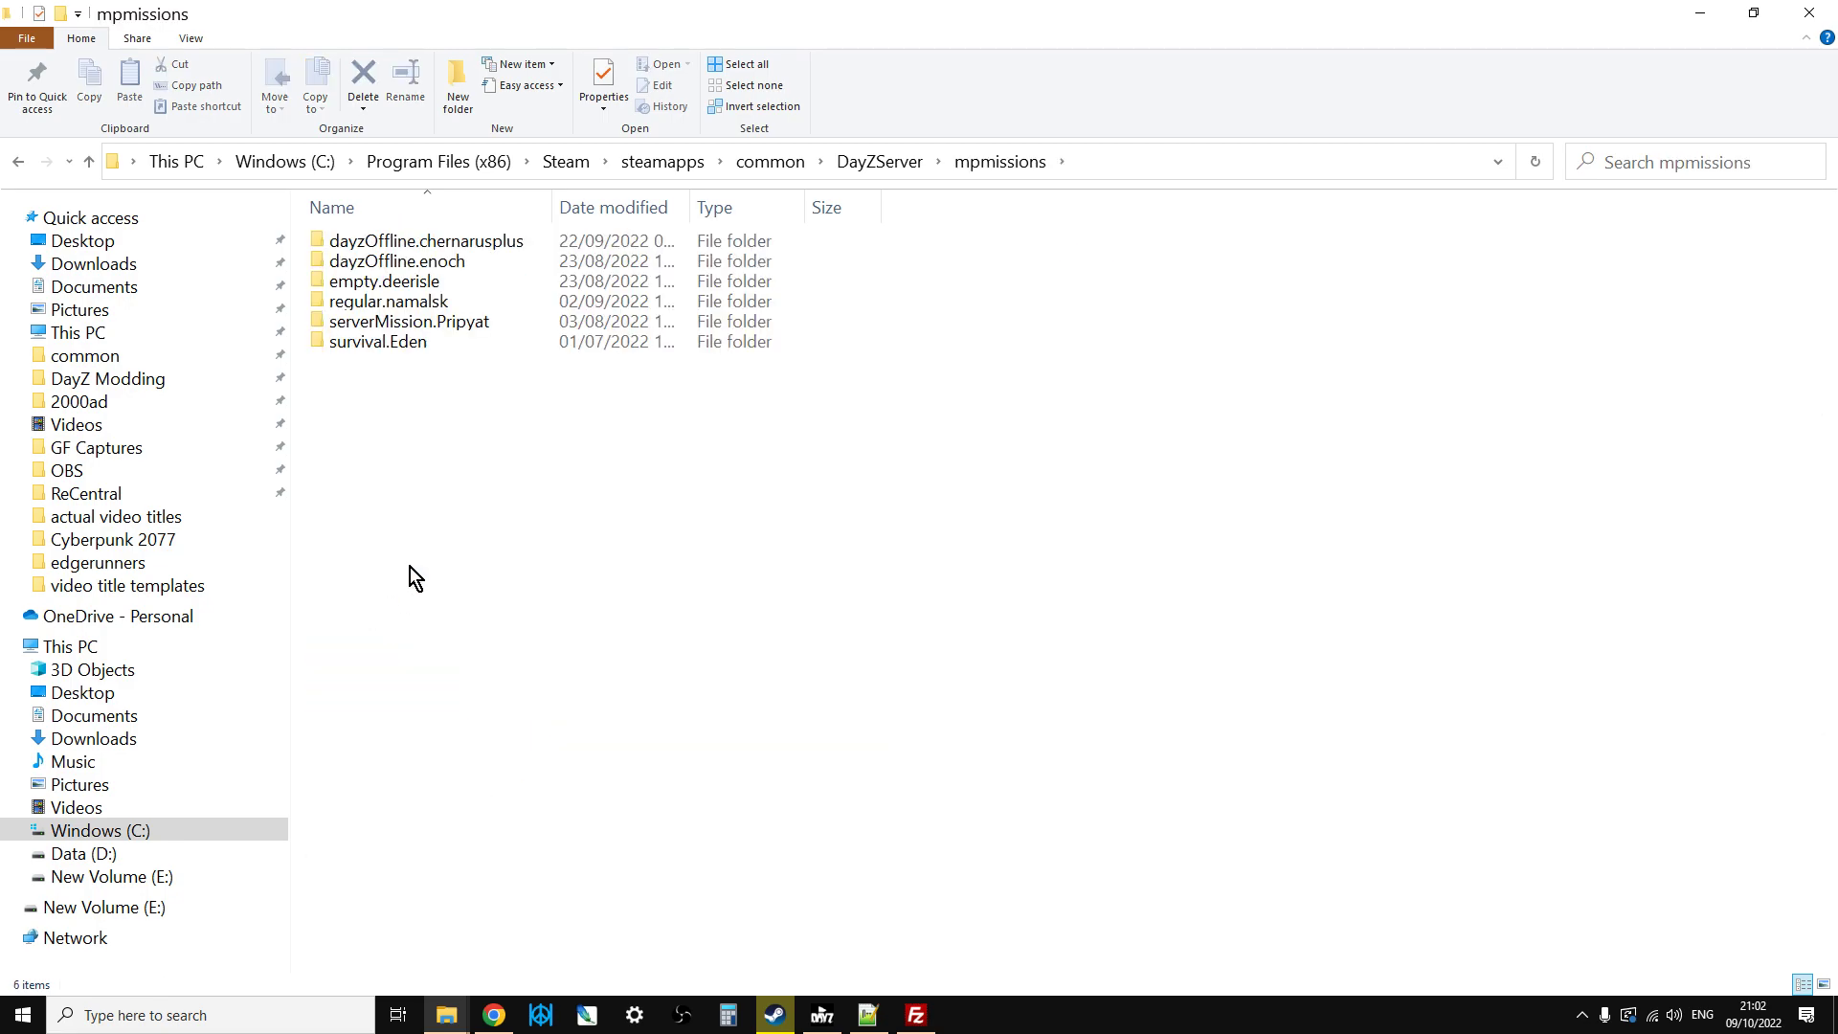
double_click(427, 241)
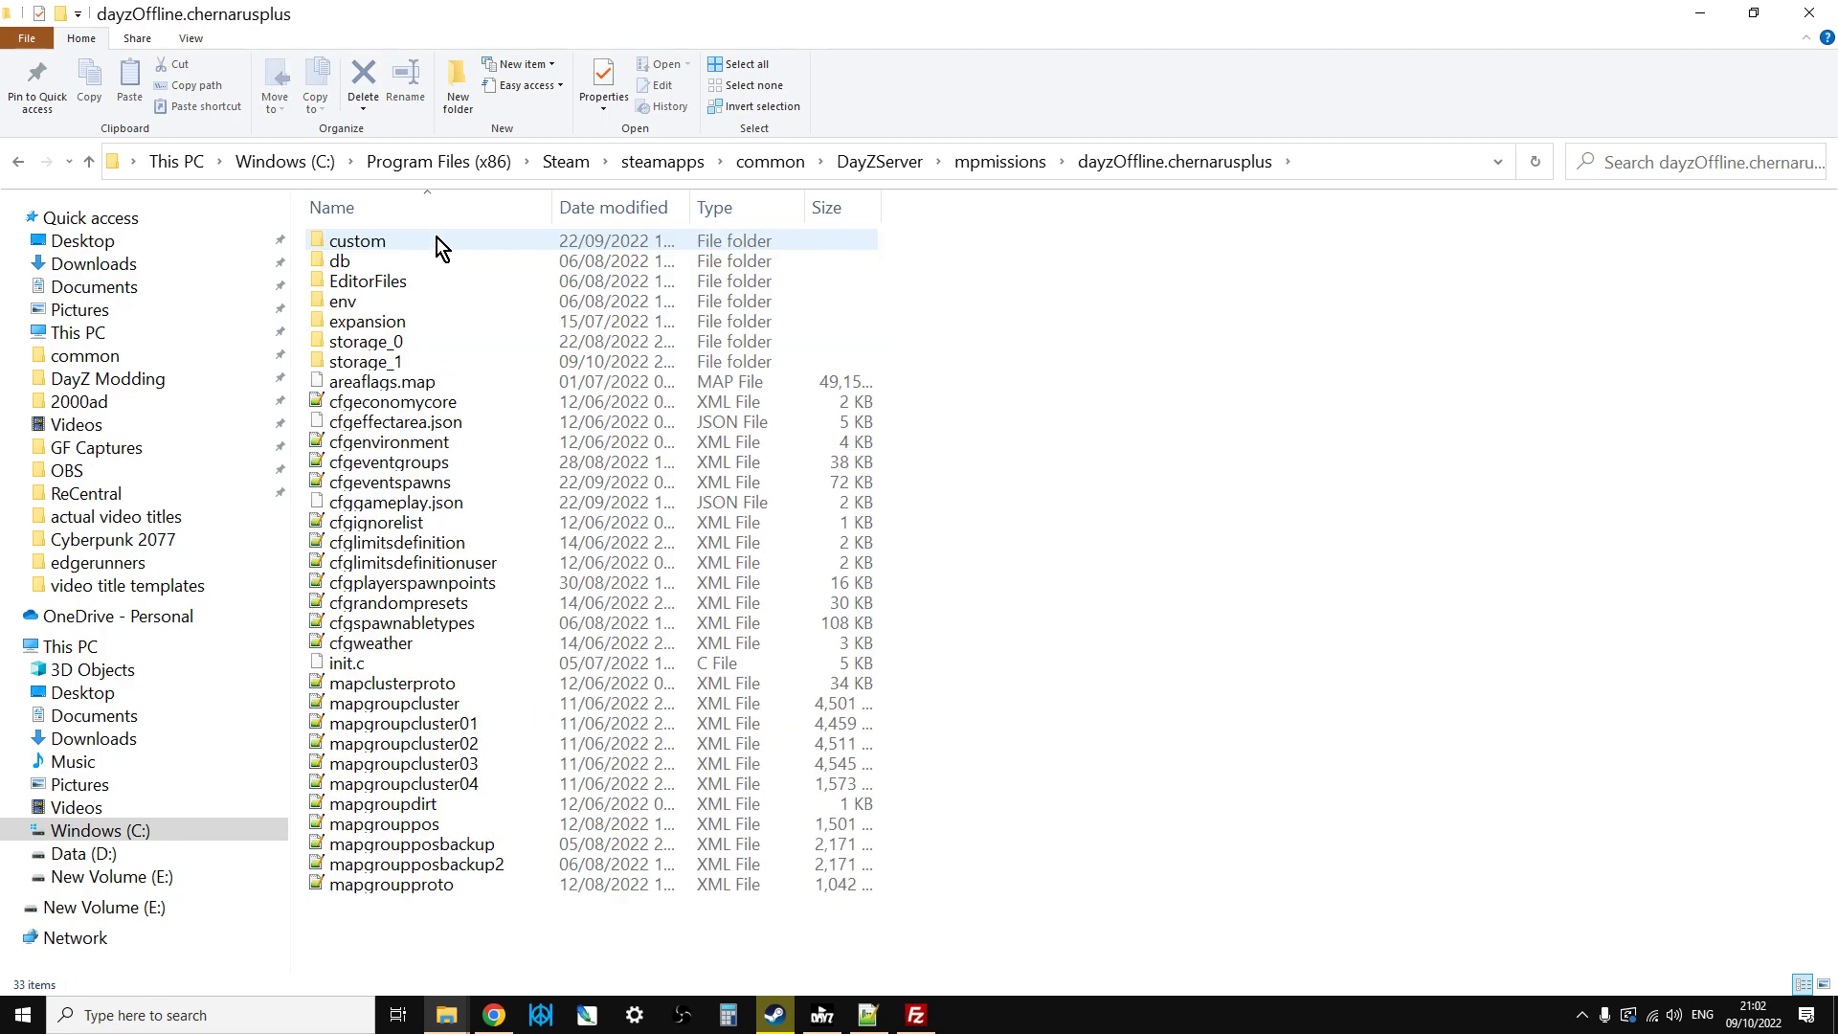
right_click(427, 503)
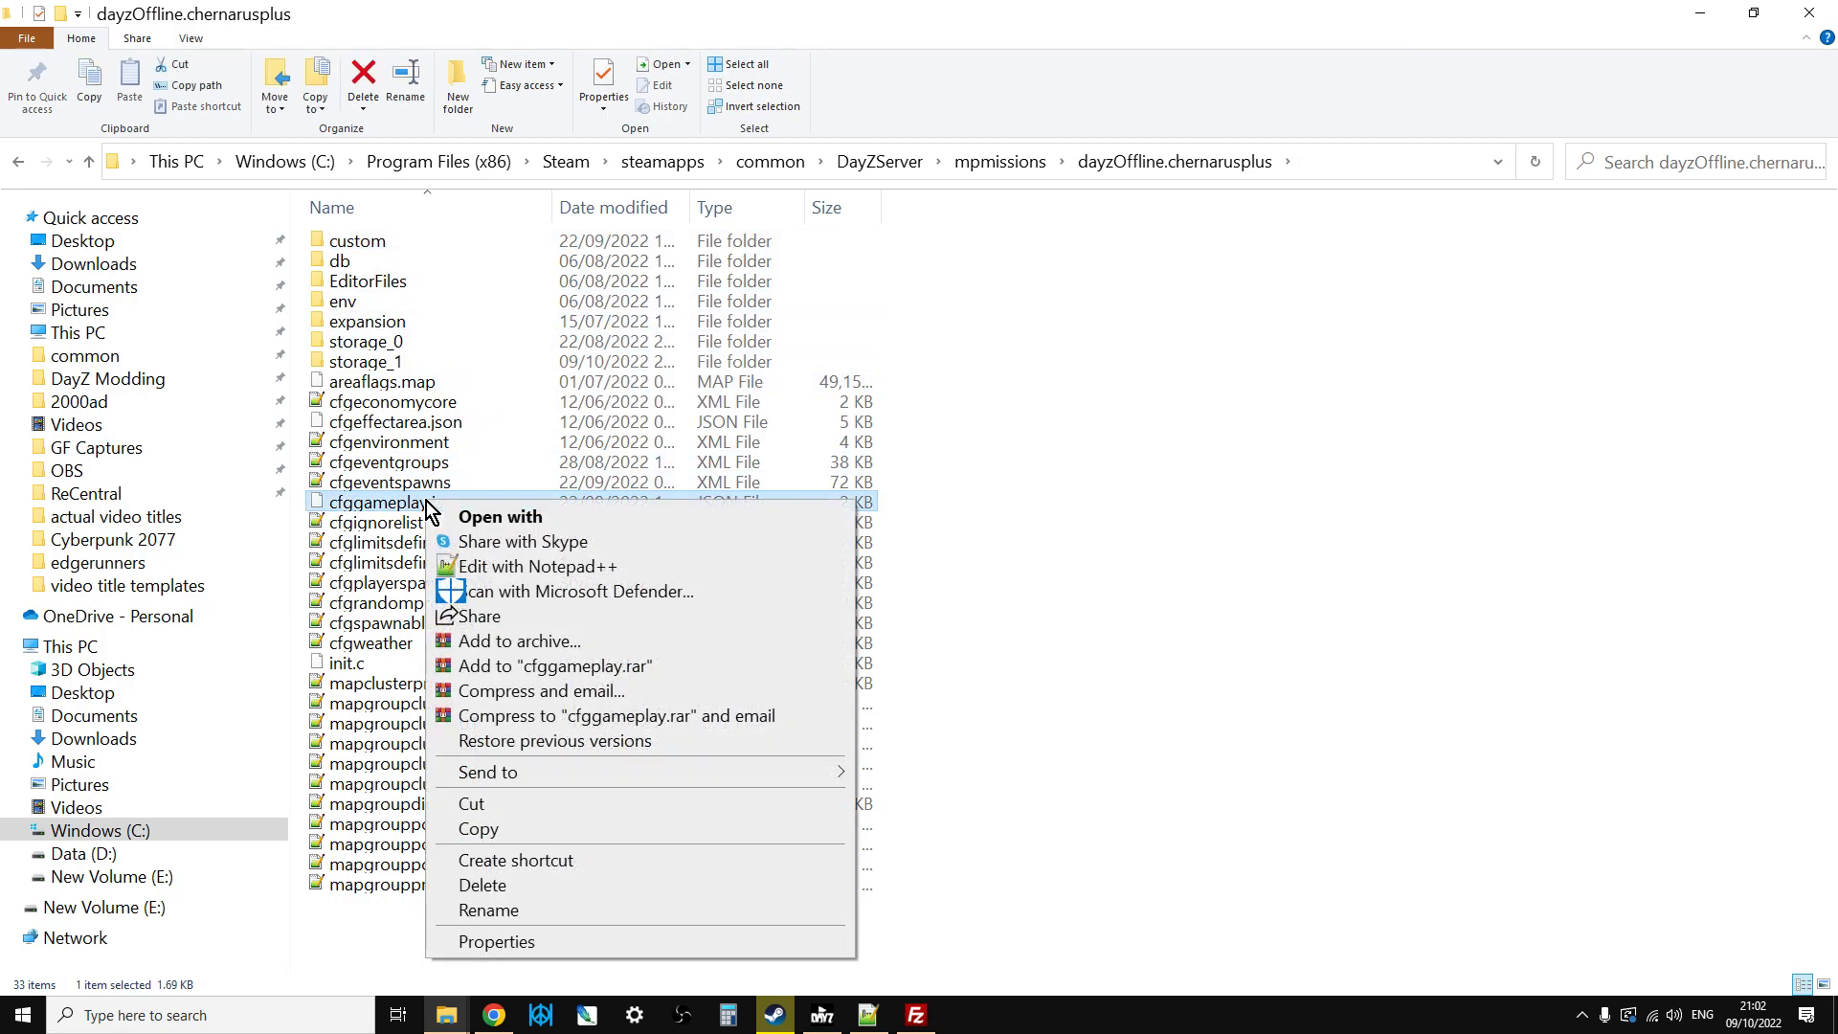
left_click(517, 566)
Select the "lightingConfig": 1 line under WorldsData, then bring up the Workshop page in Chrome
scroll(469, 572, "up", 1)
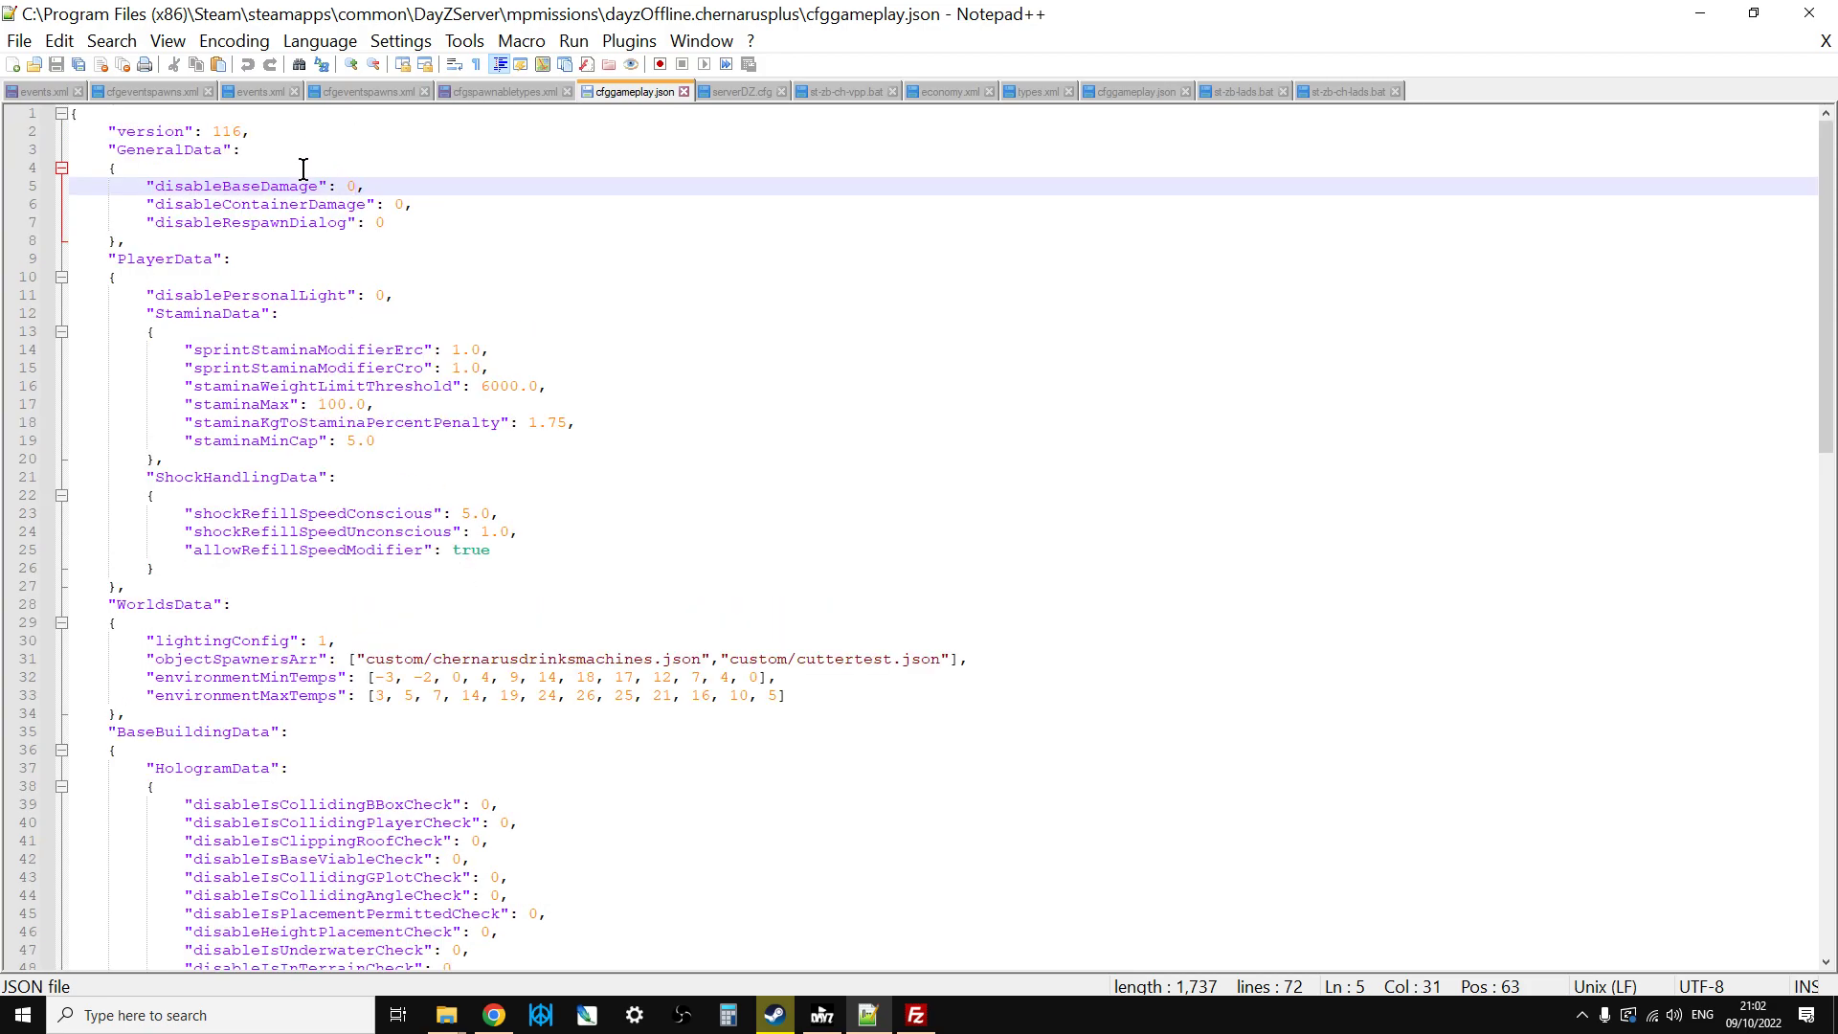
scroll(256, 385, "down", 2)
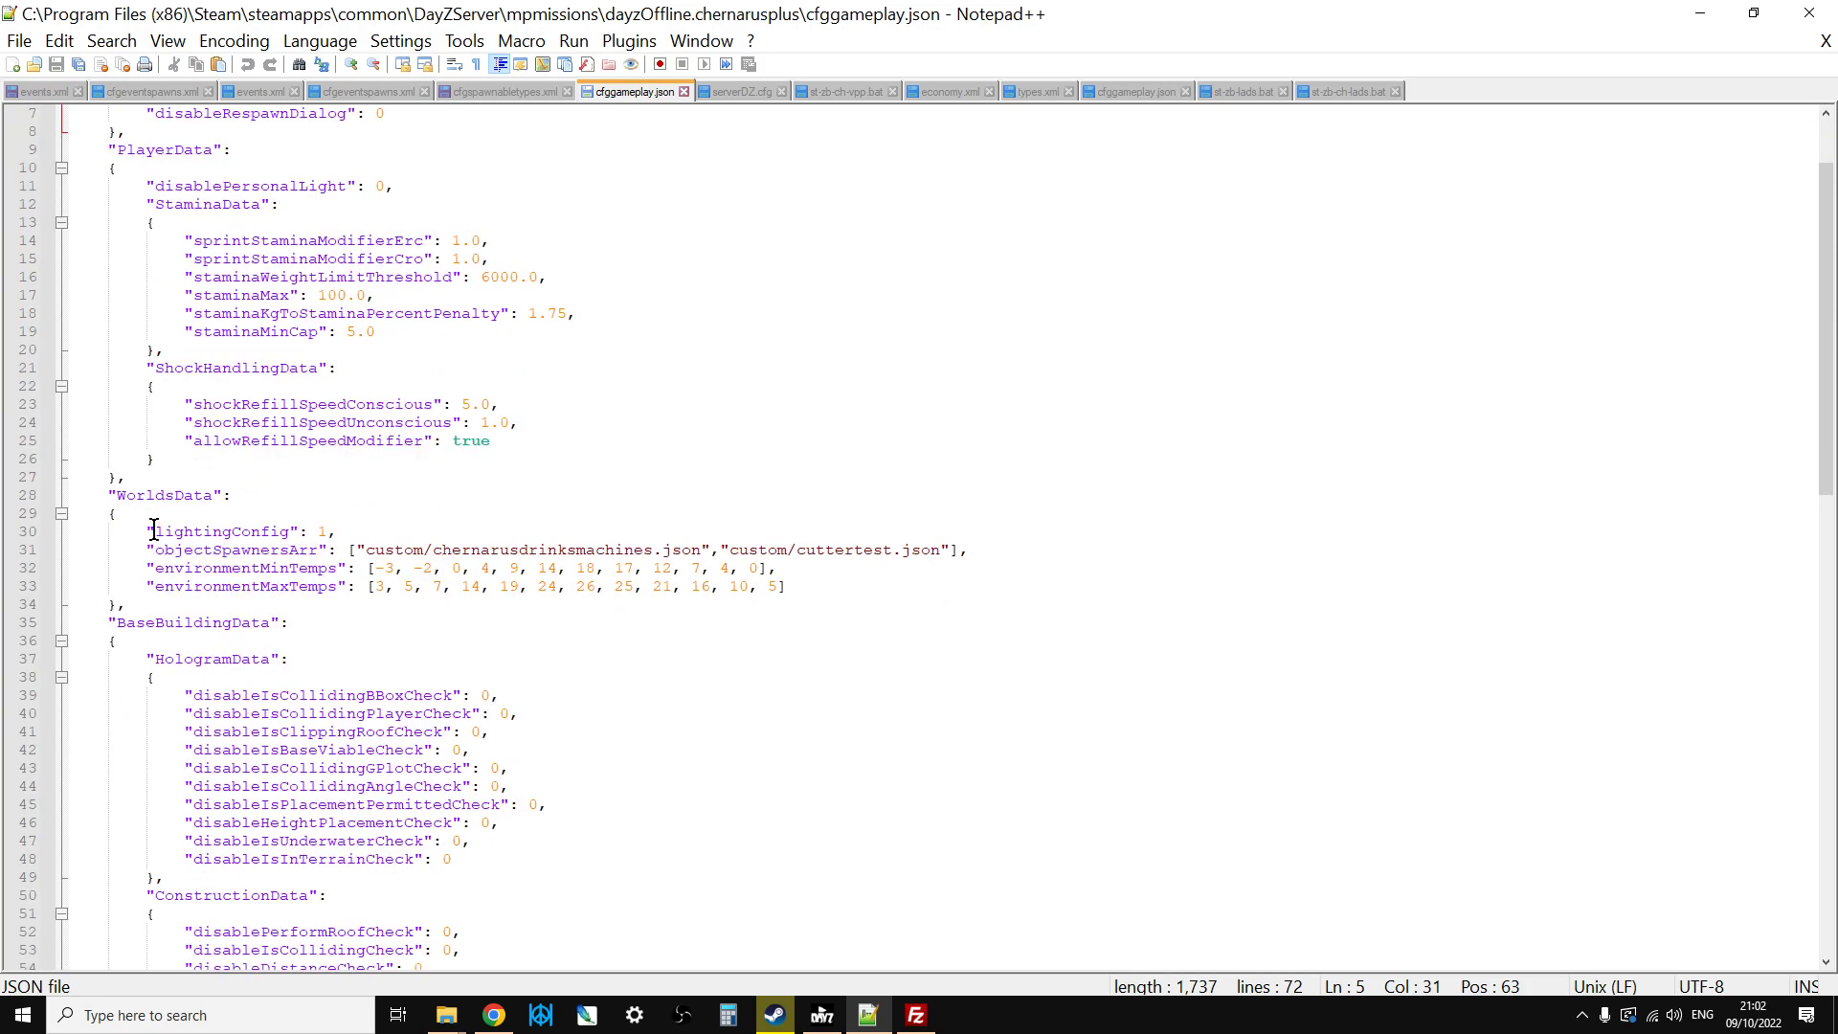
left_click(111, 495)
left_click(232, 529)
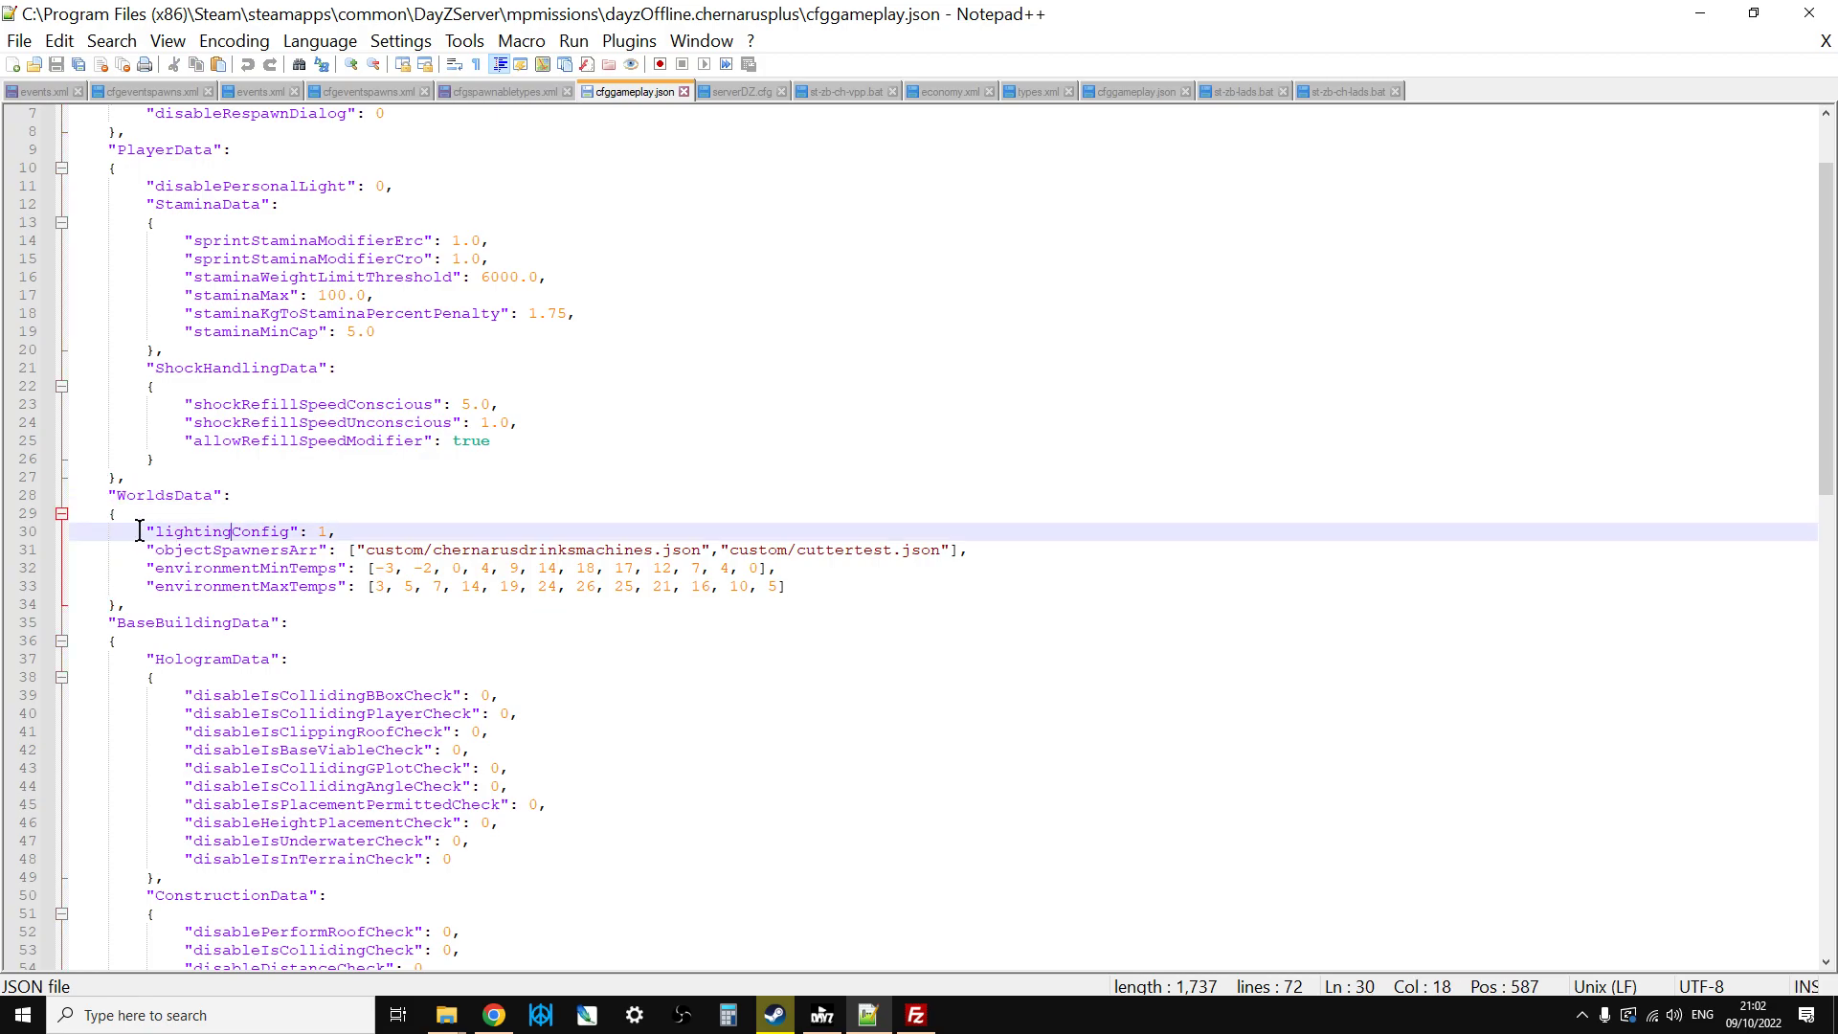
left_click_drag(139, 530, 337, 532)
left_click(498, 1017)
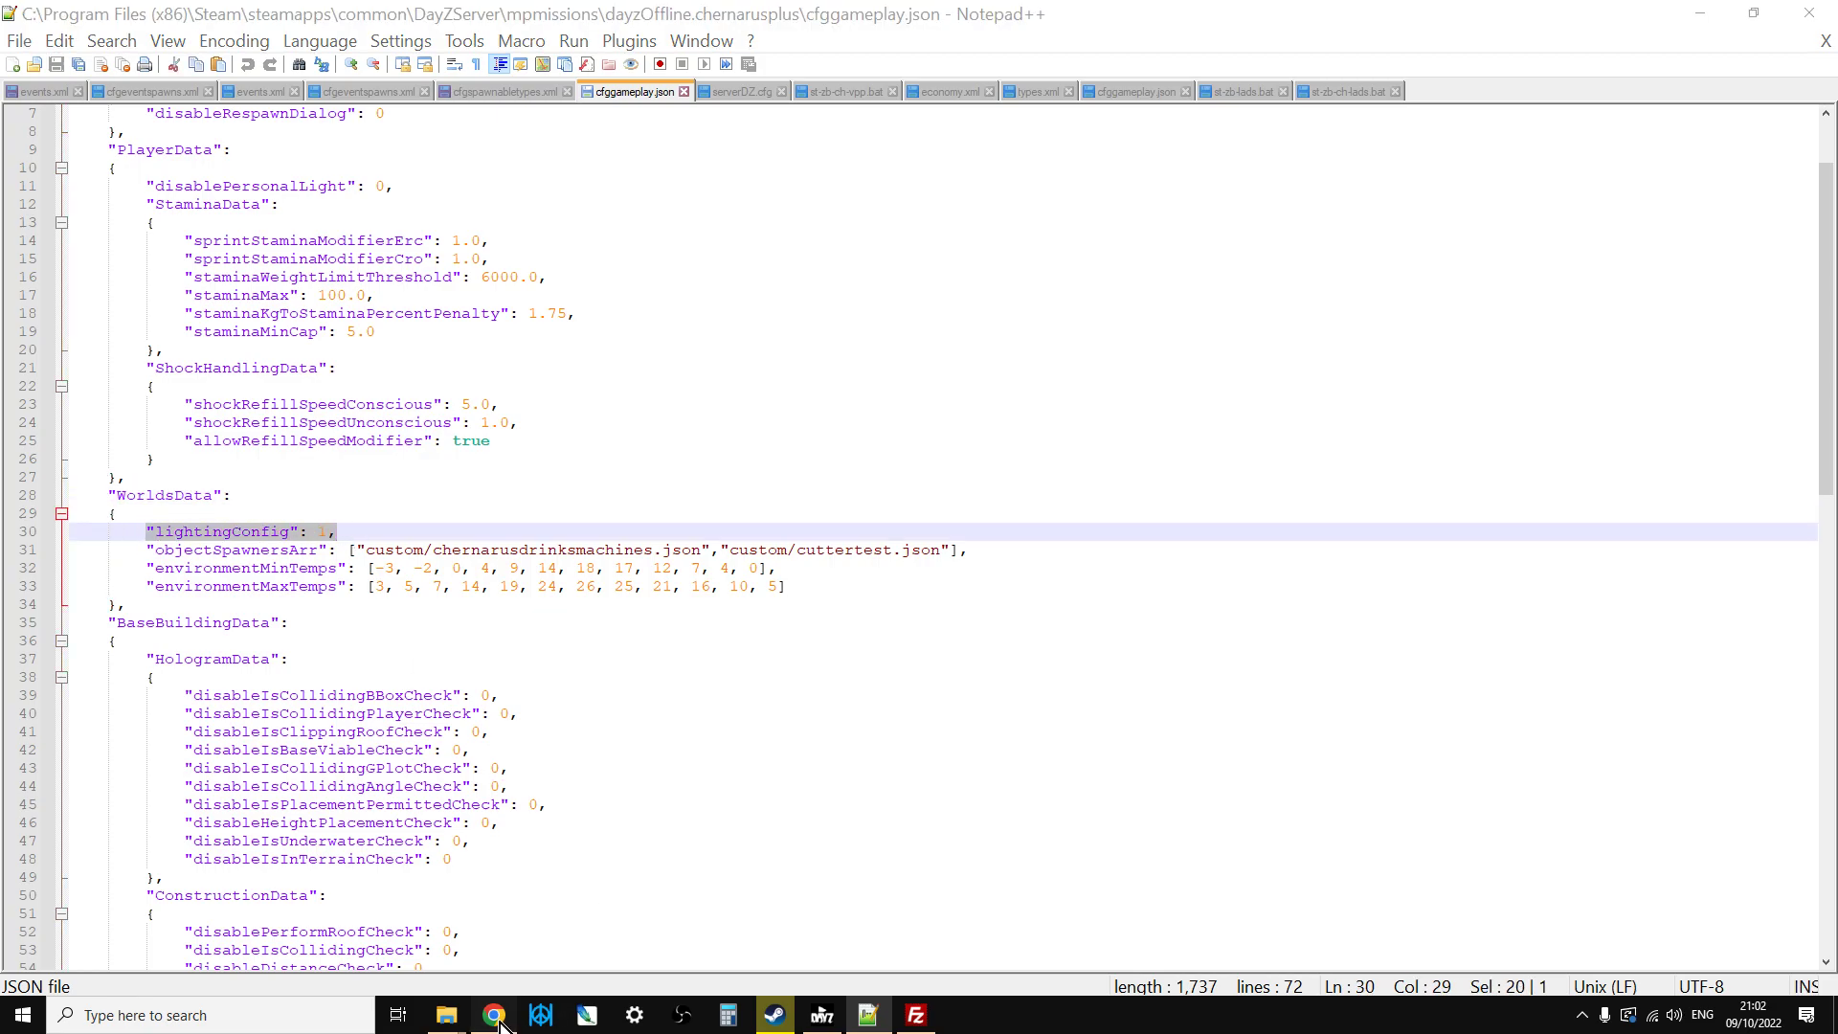
scroll(712, 756, "down", 15)
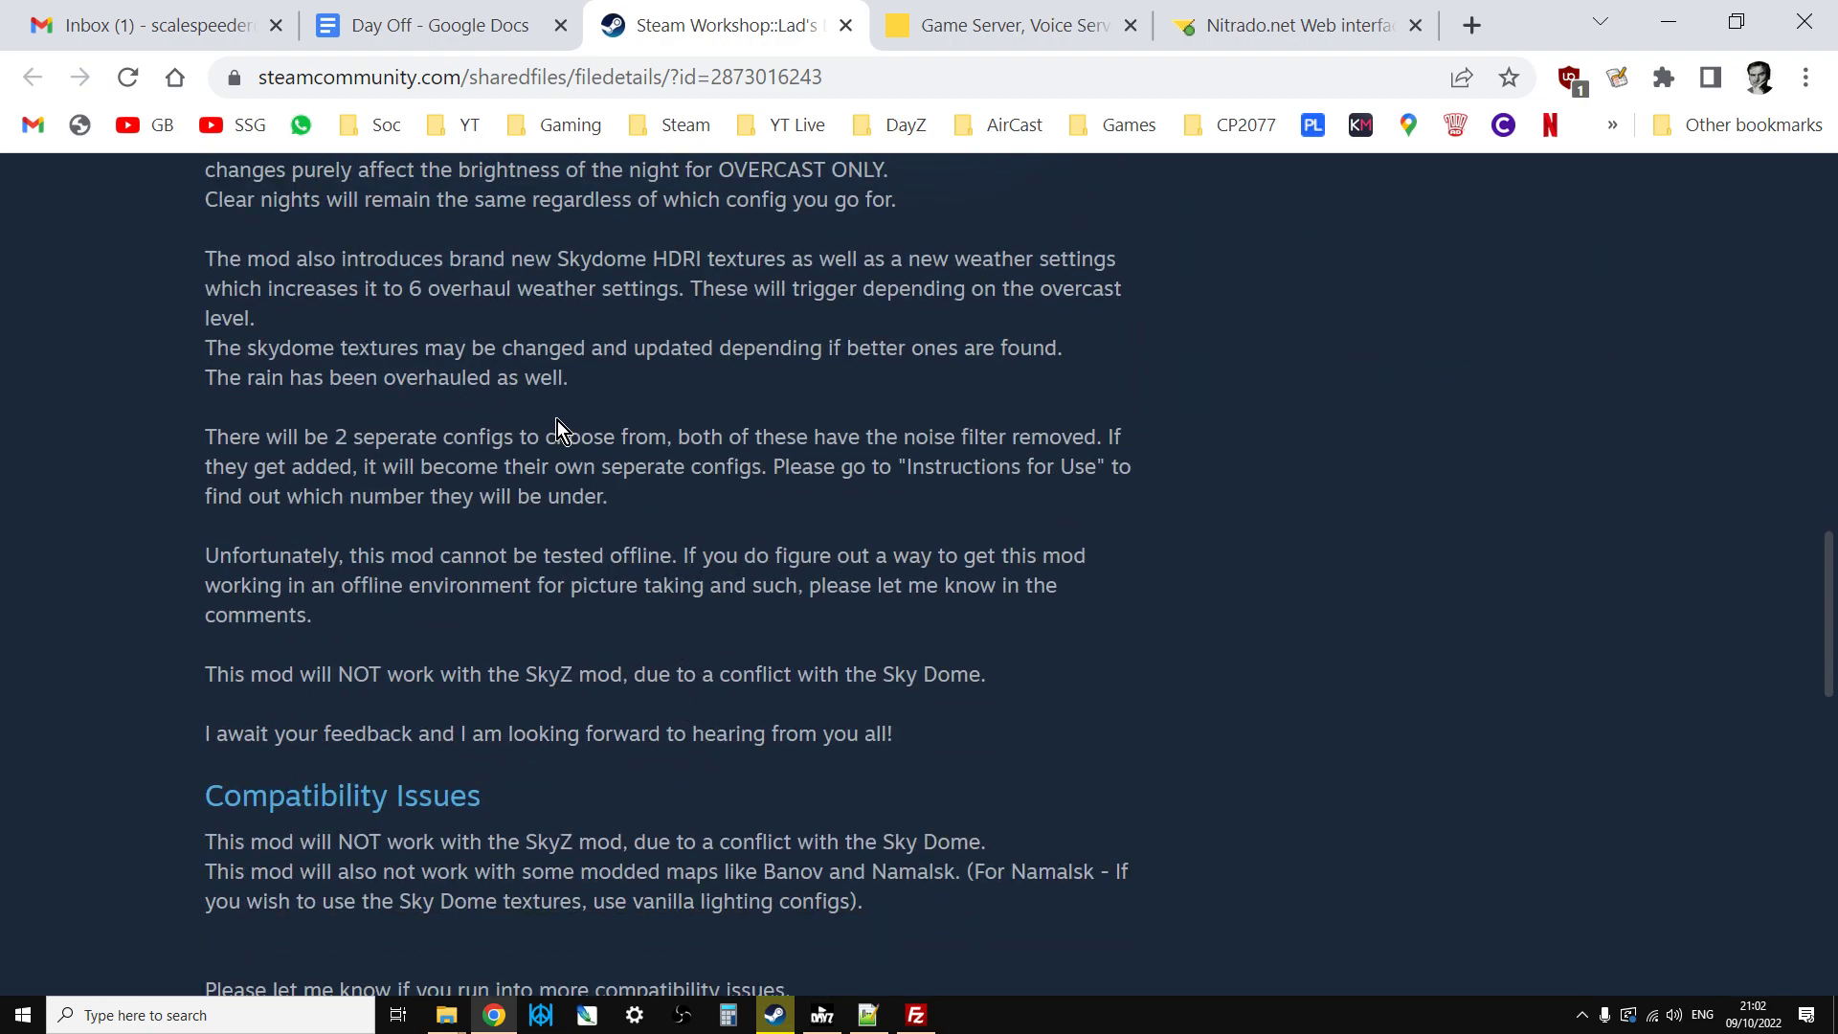
Read the Workshop notes on lightingConfig 2 (darker) and 3 (brighter), then return to cfggameplay.json
scroll(600, 497, "down", 2)
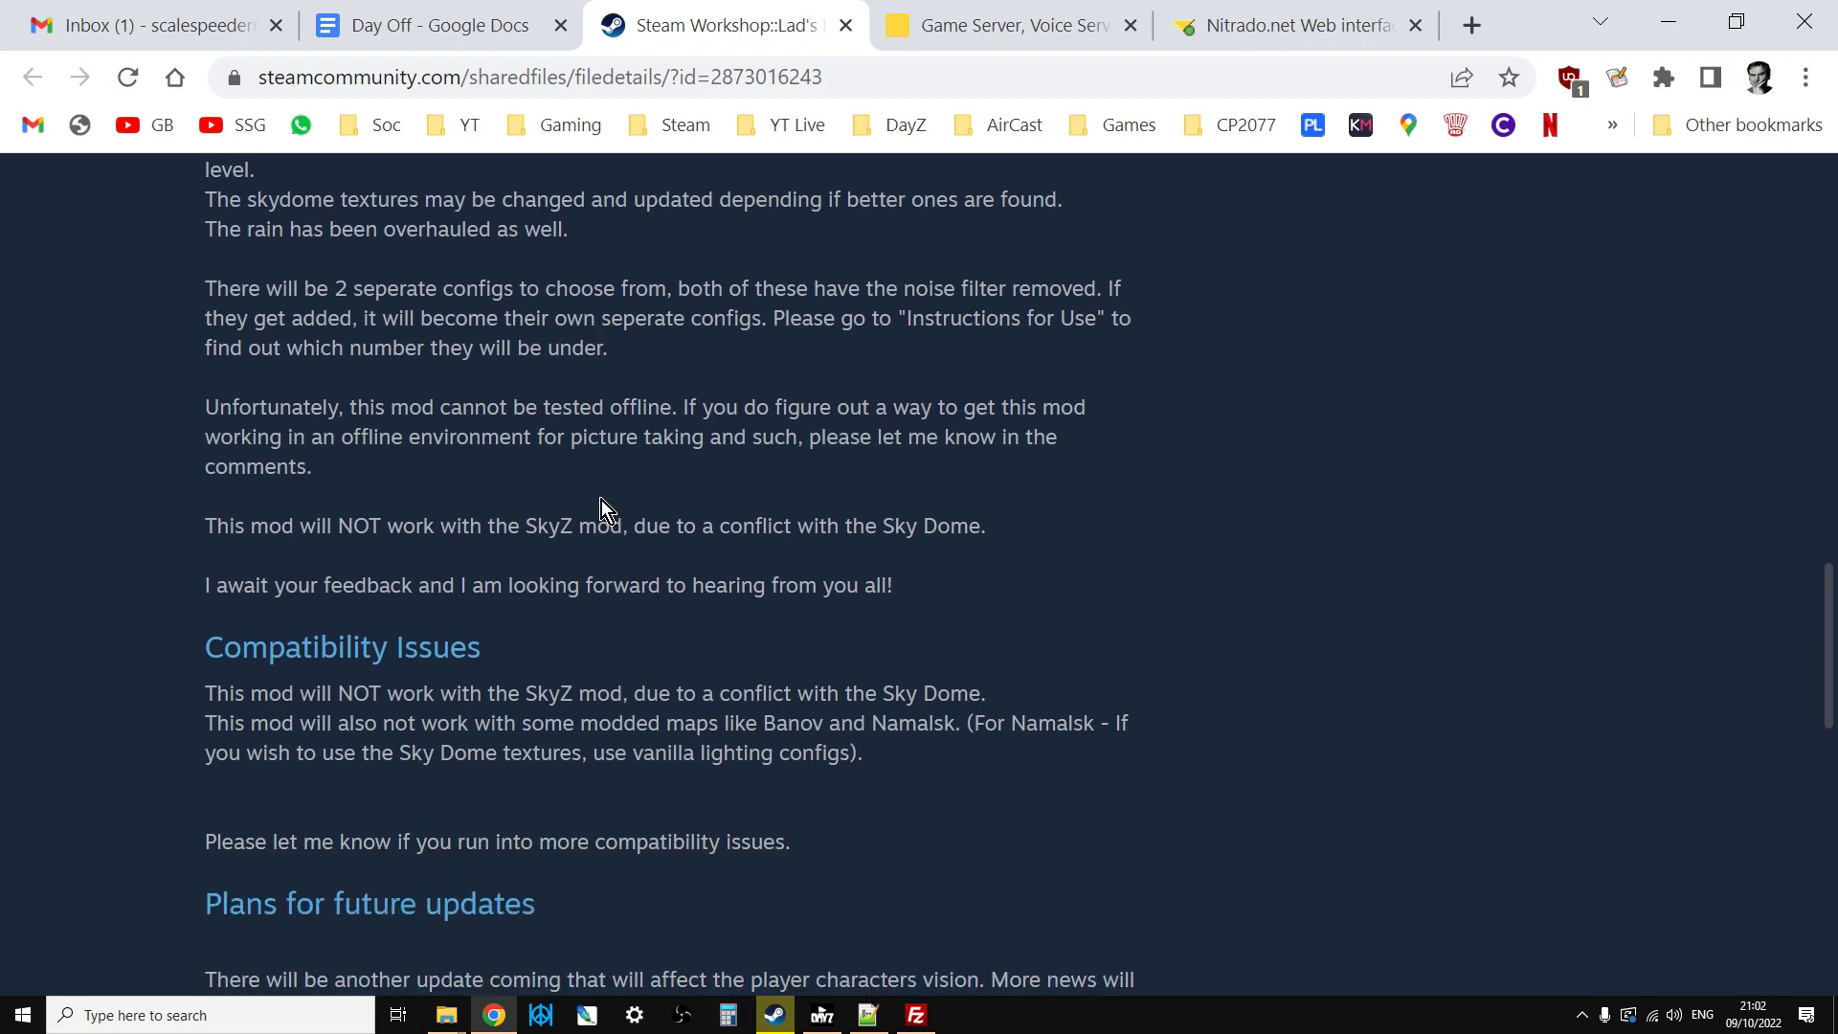
scroll(601, 500, "up", 6)
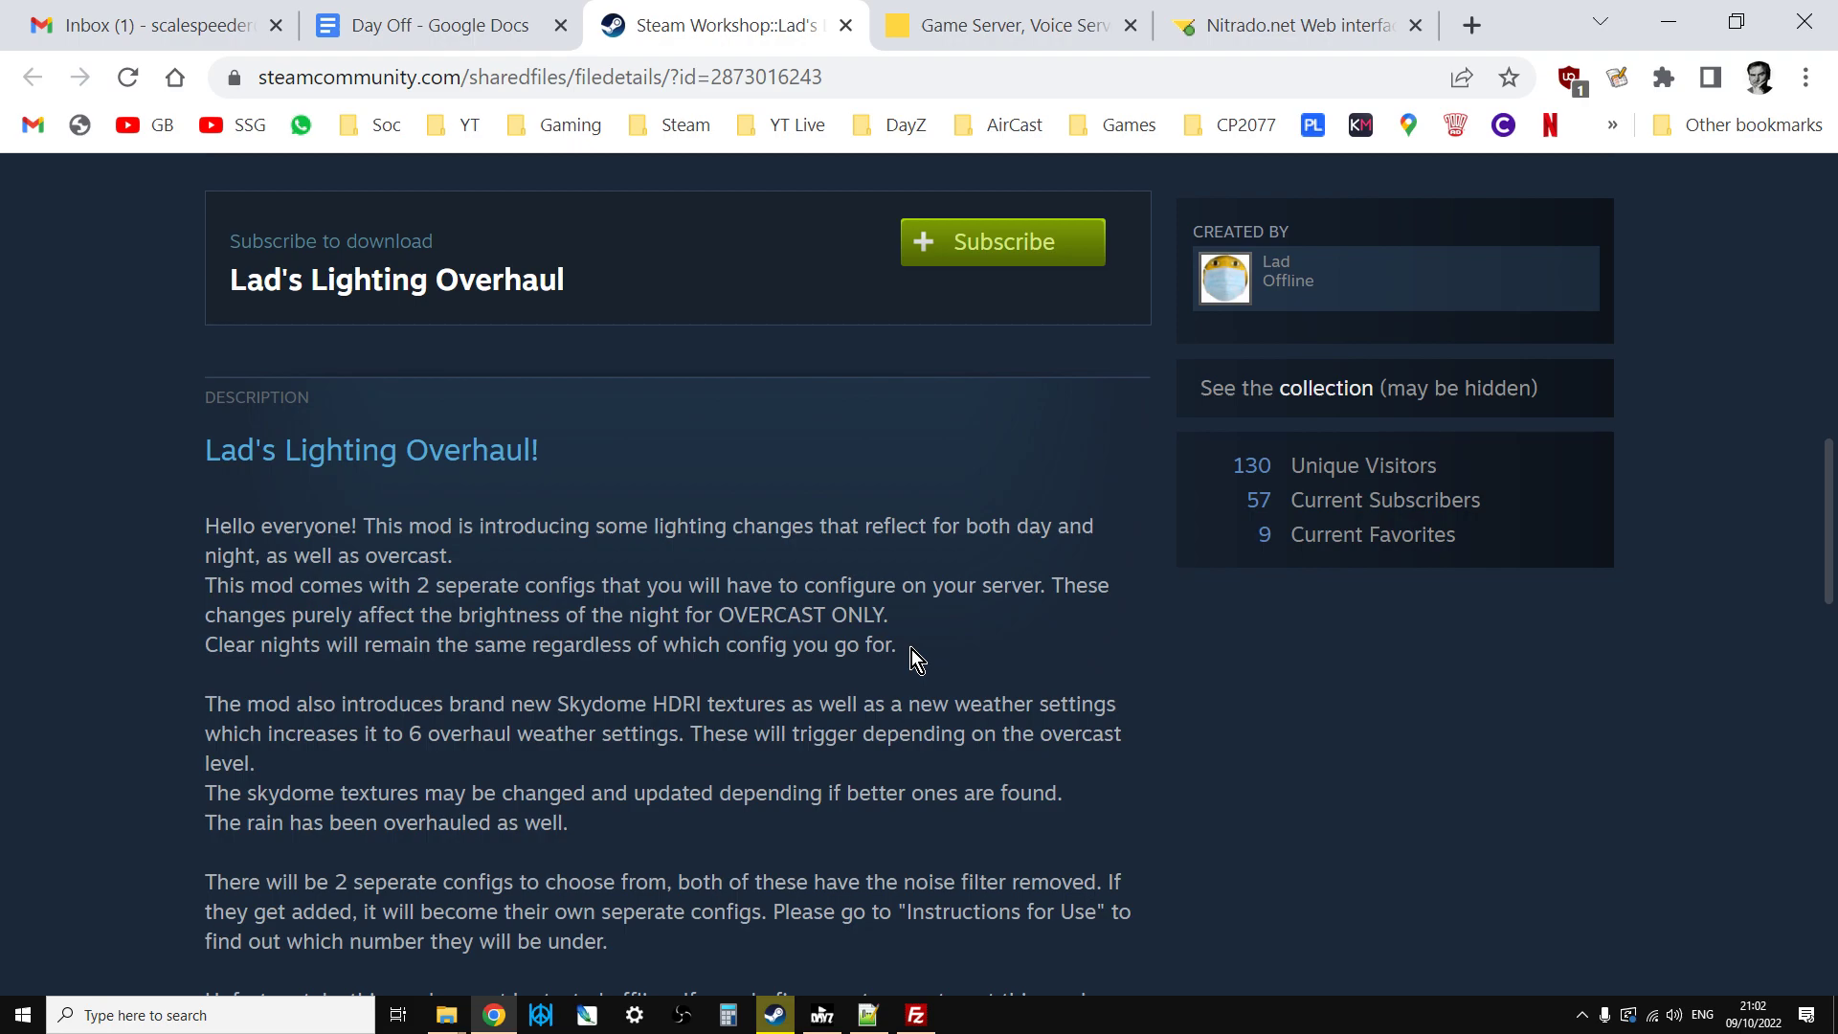
scroll(911, 649, "down", 3)
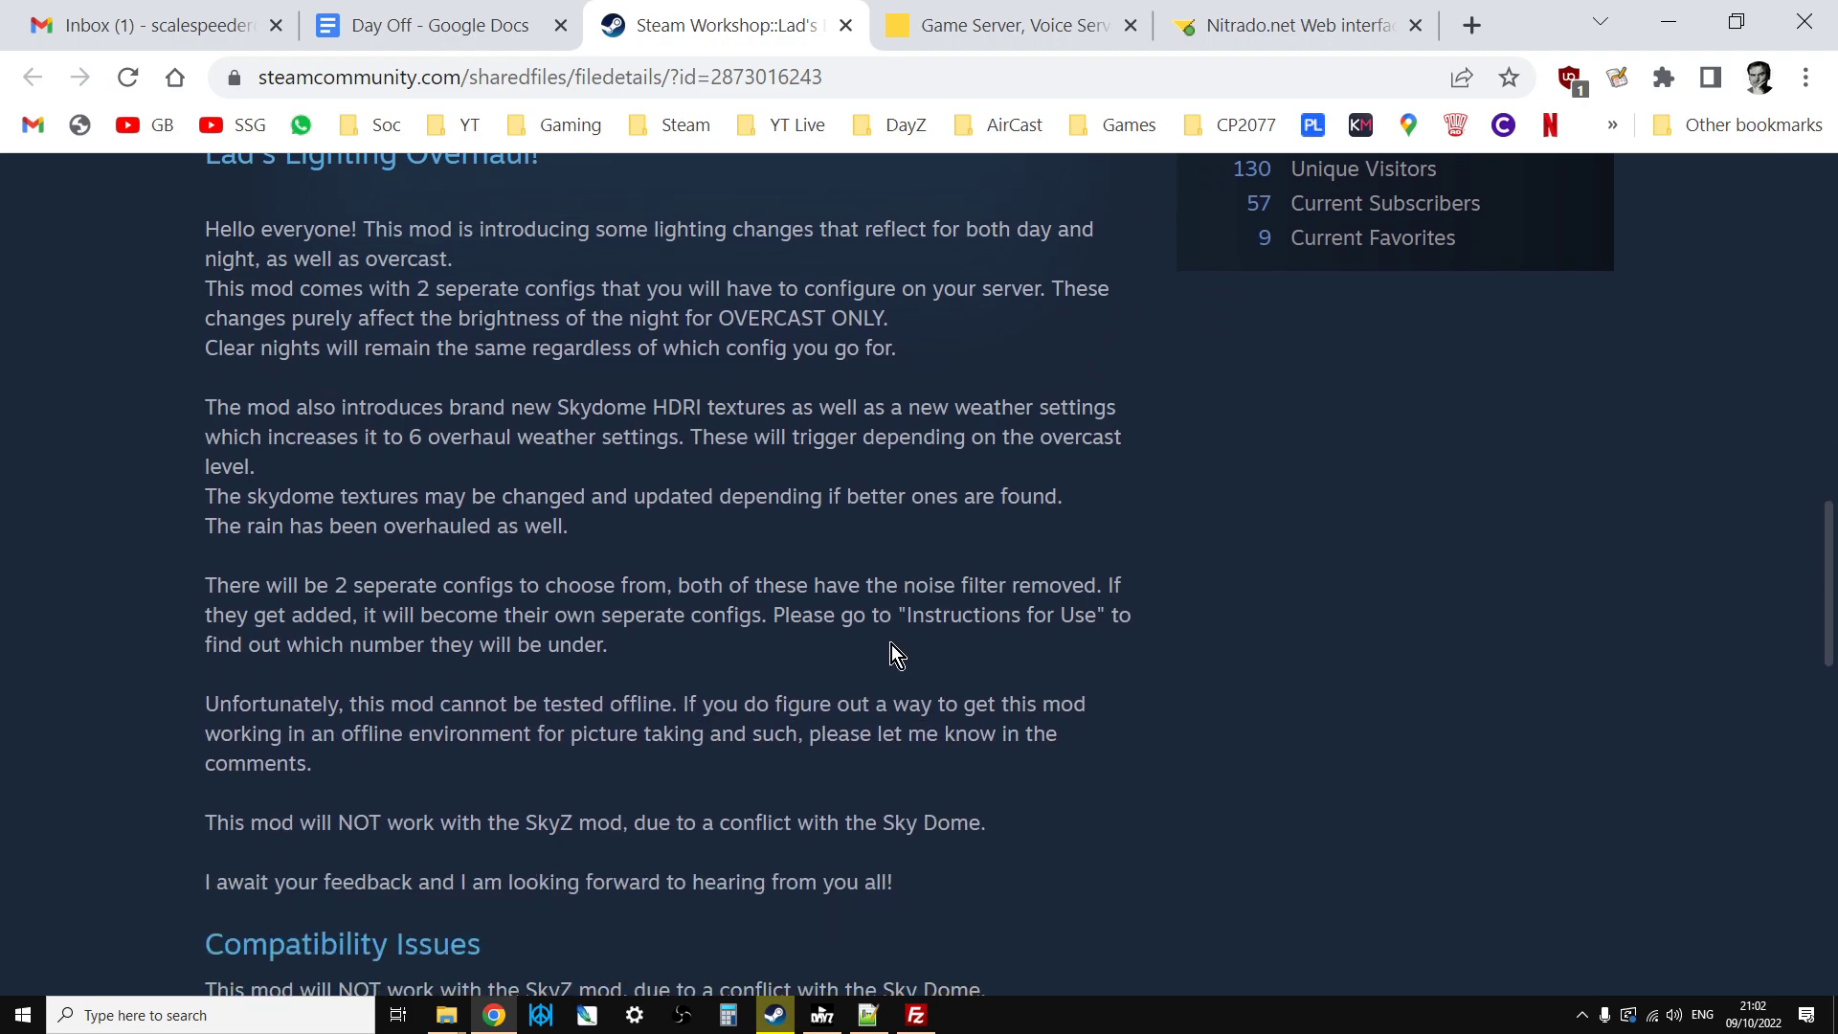
scroll(892, 645, "down", 9)
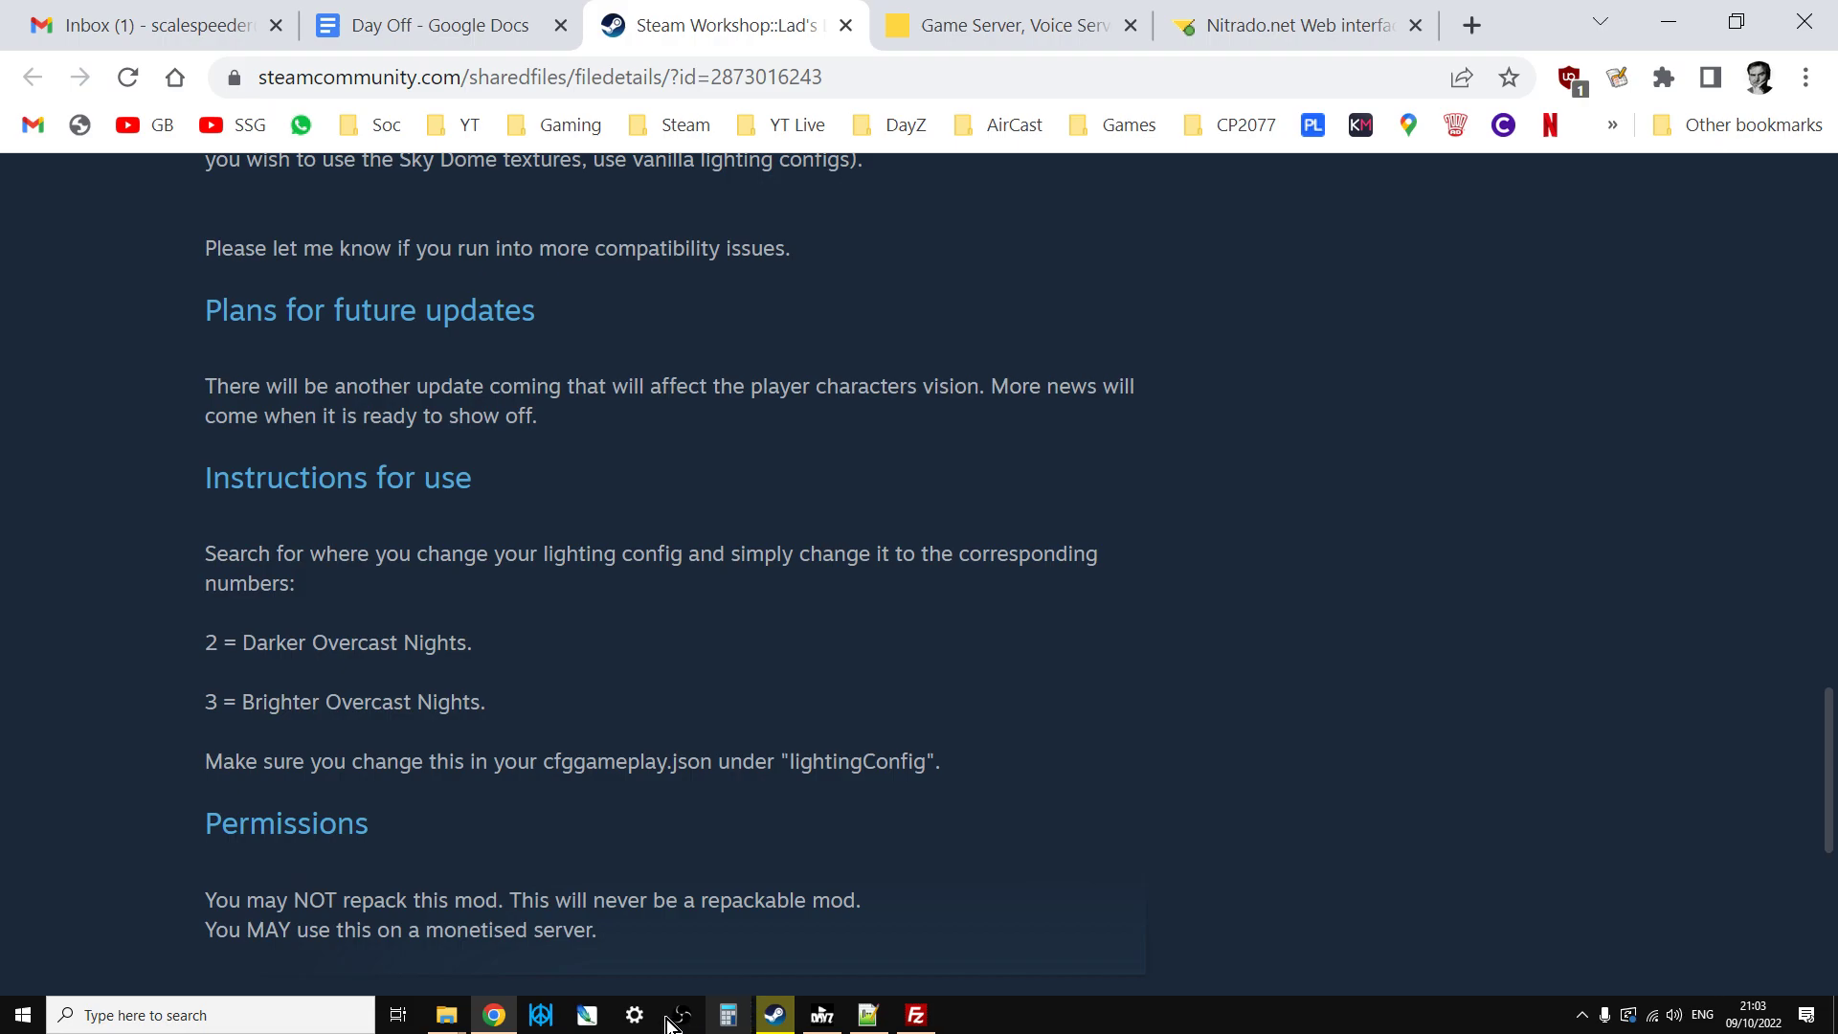
left_click(868, 1015)
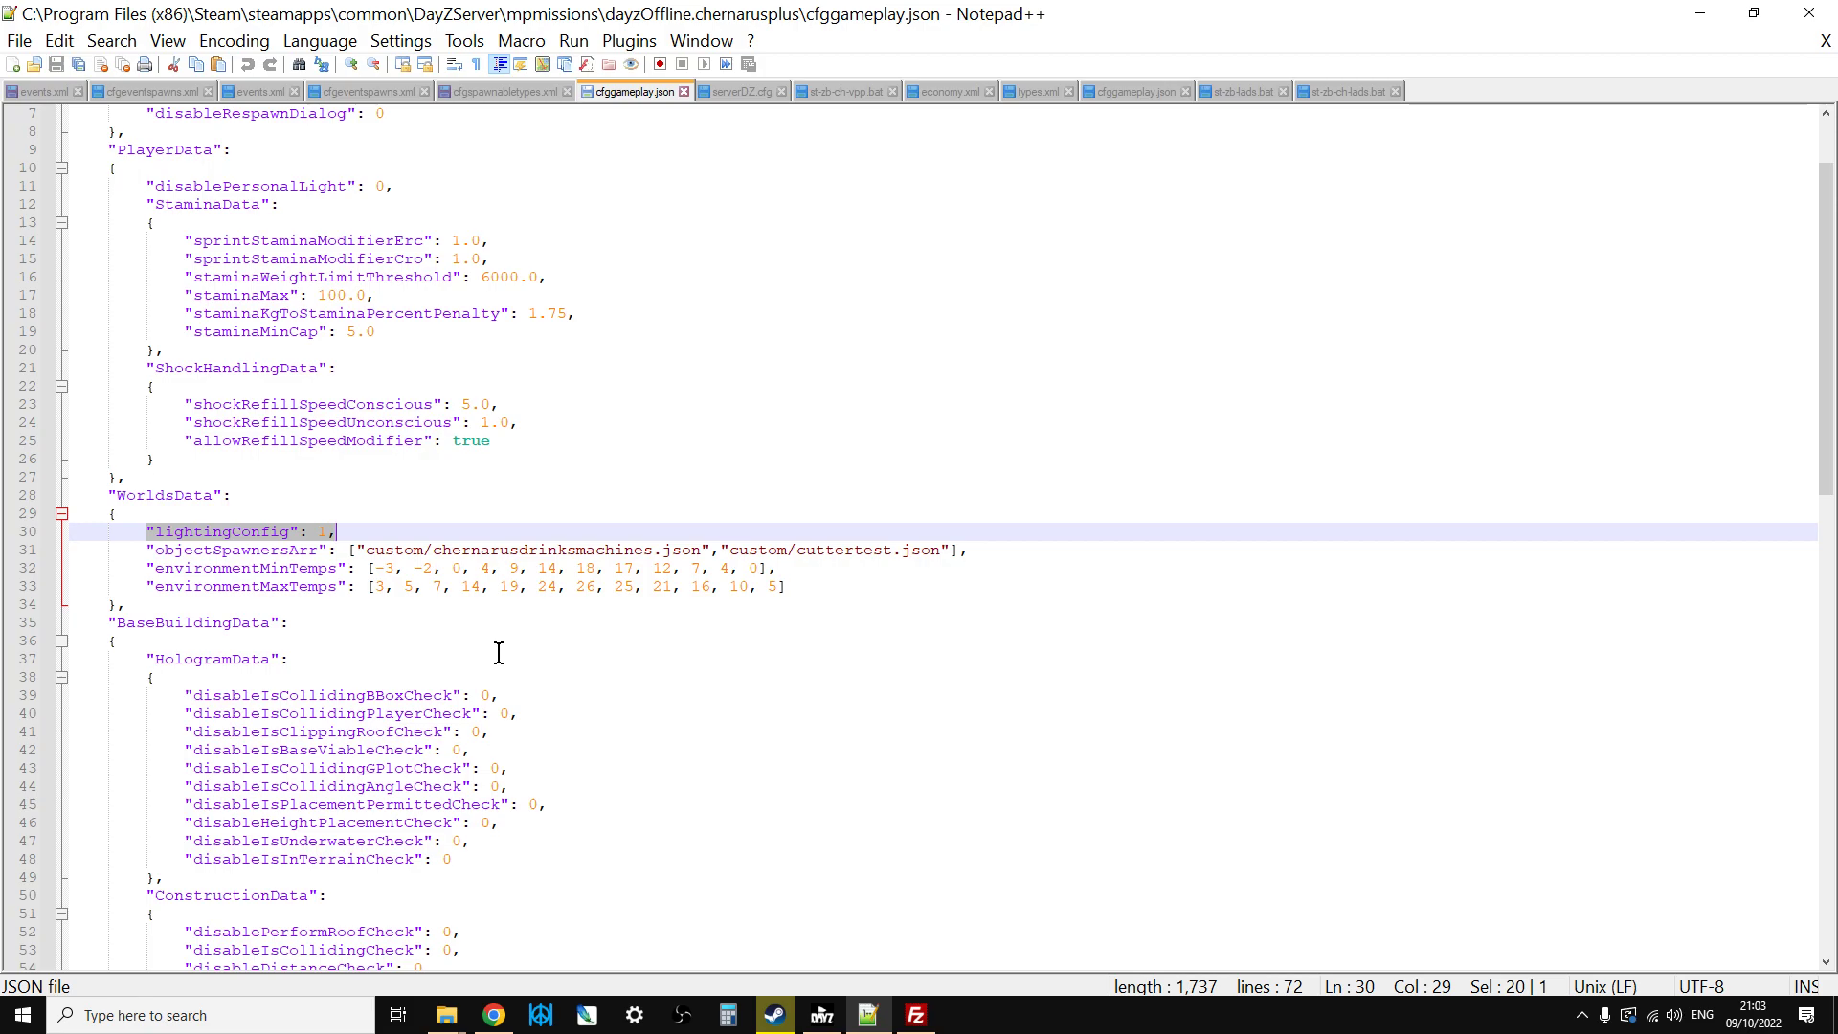
Bring back the chernarusplus Explorer window and go up two levels to the DayZServer folder
left_click(459, 1022)
left_click(479, 940)
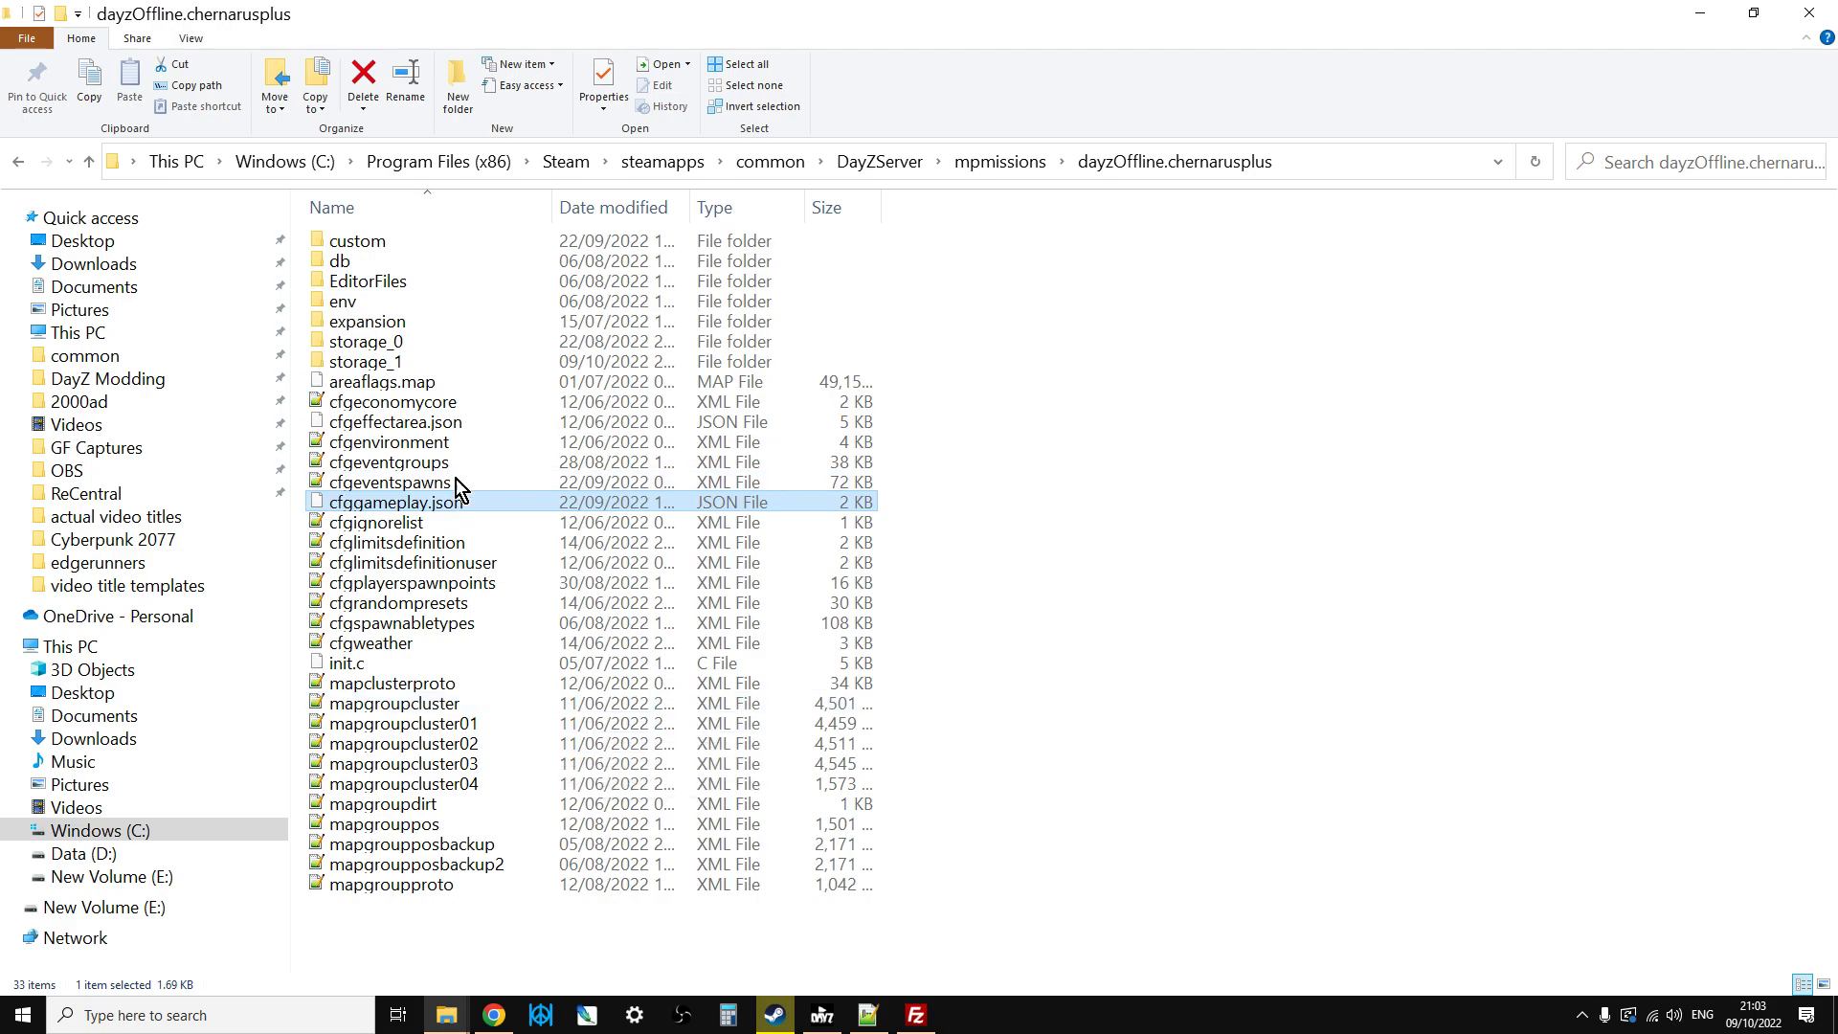
left_click(86, 167)
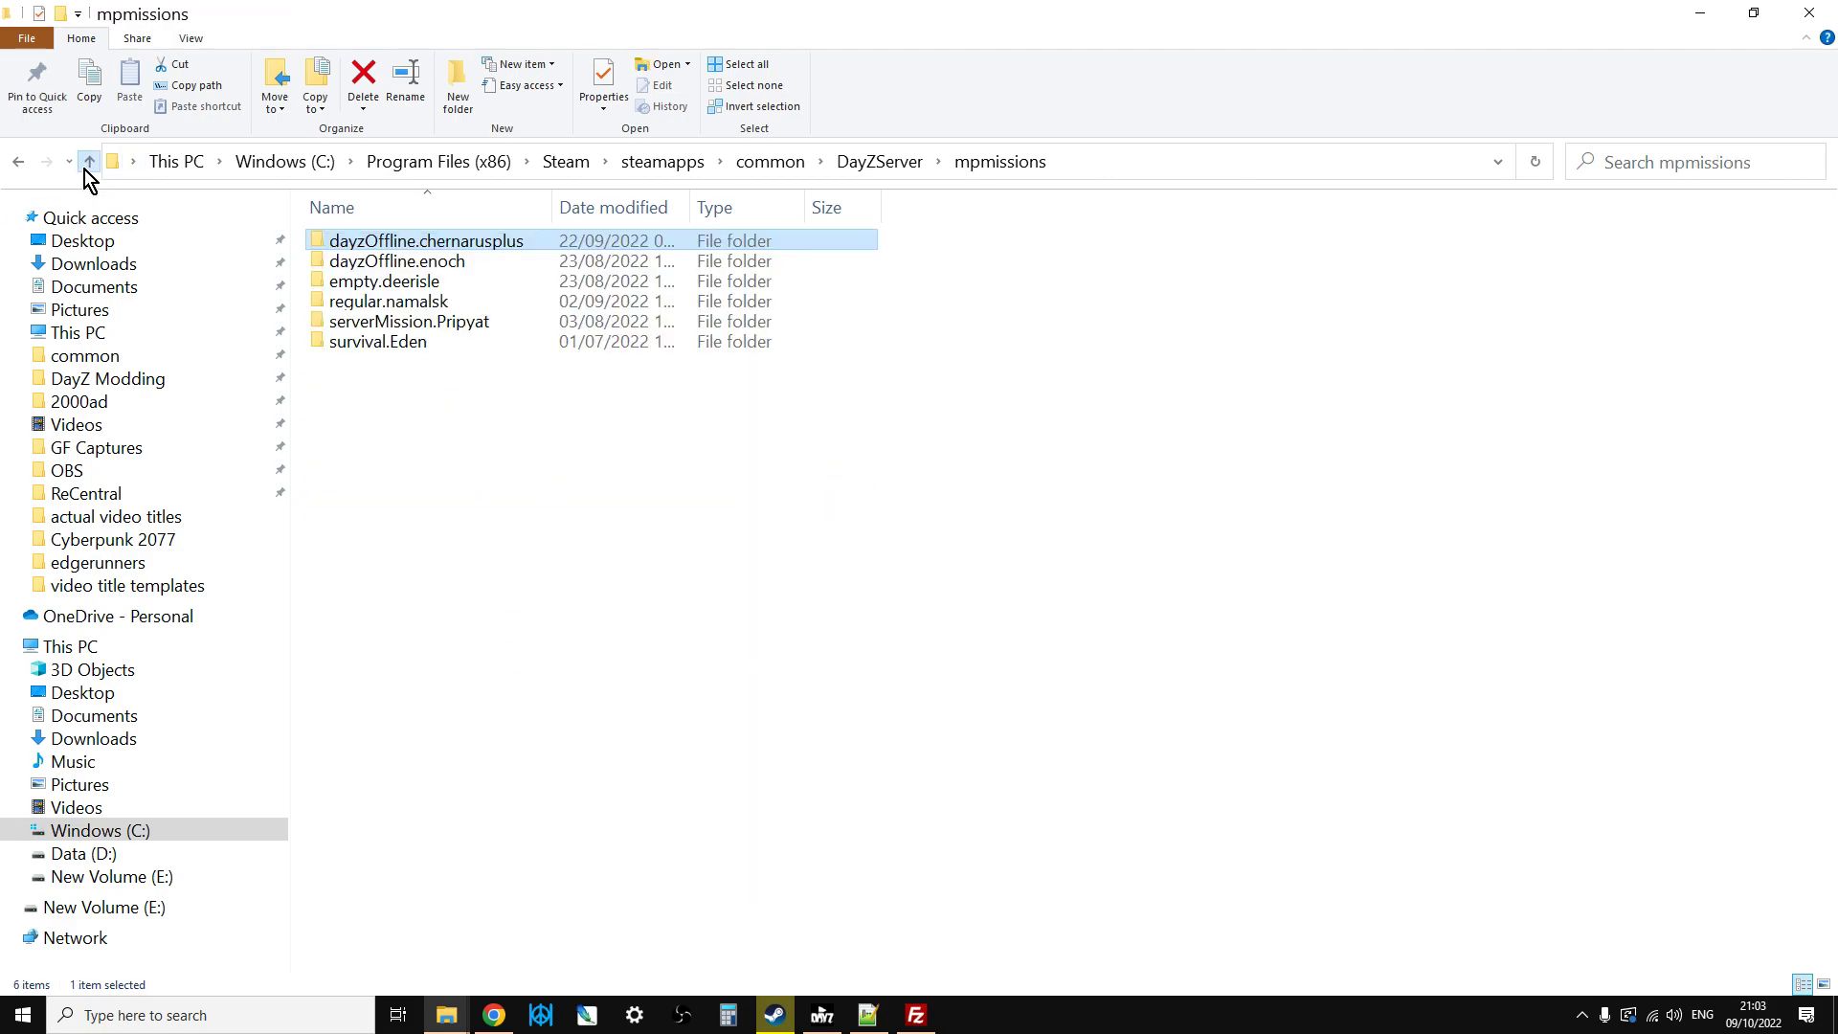
left_click(85, 167)
Open serverDZ.cfg in Notepad++ and highlight enableCfgGameplayFile = 1 and lightingConfig = 223
scroll(364, 536, "down", 6)
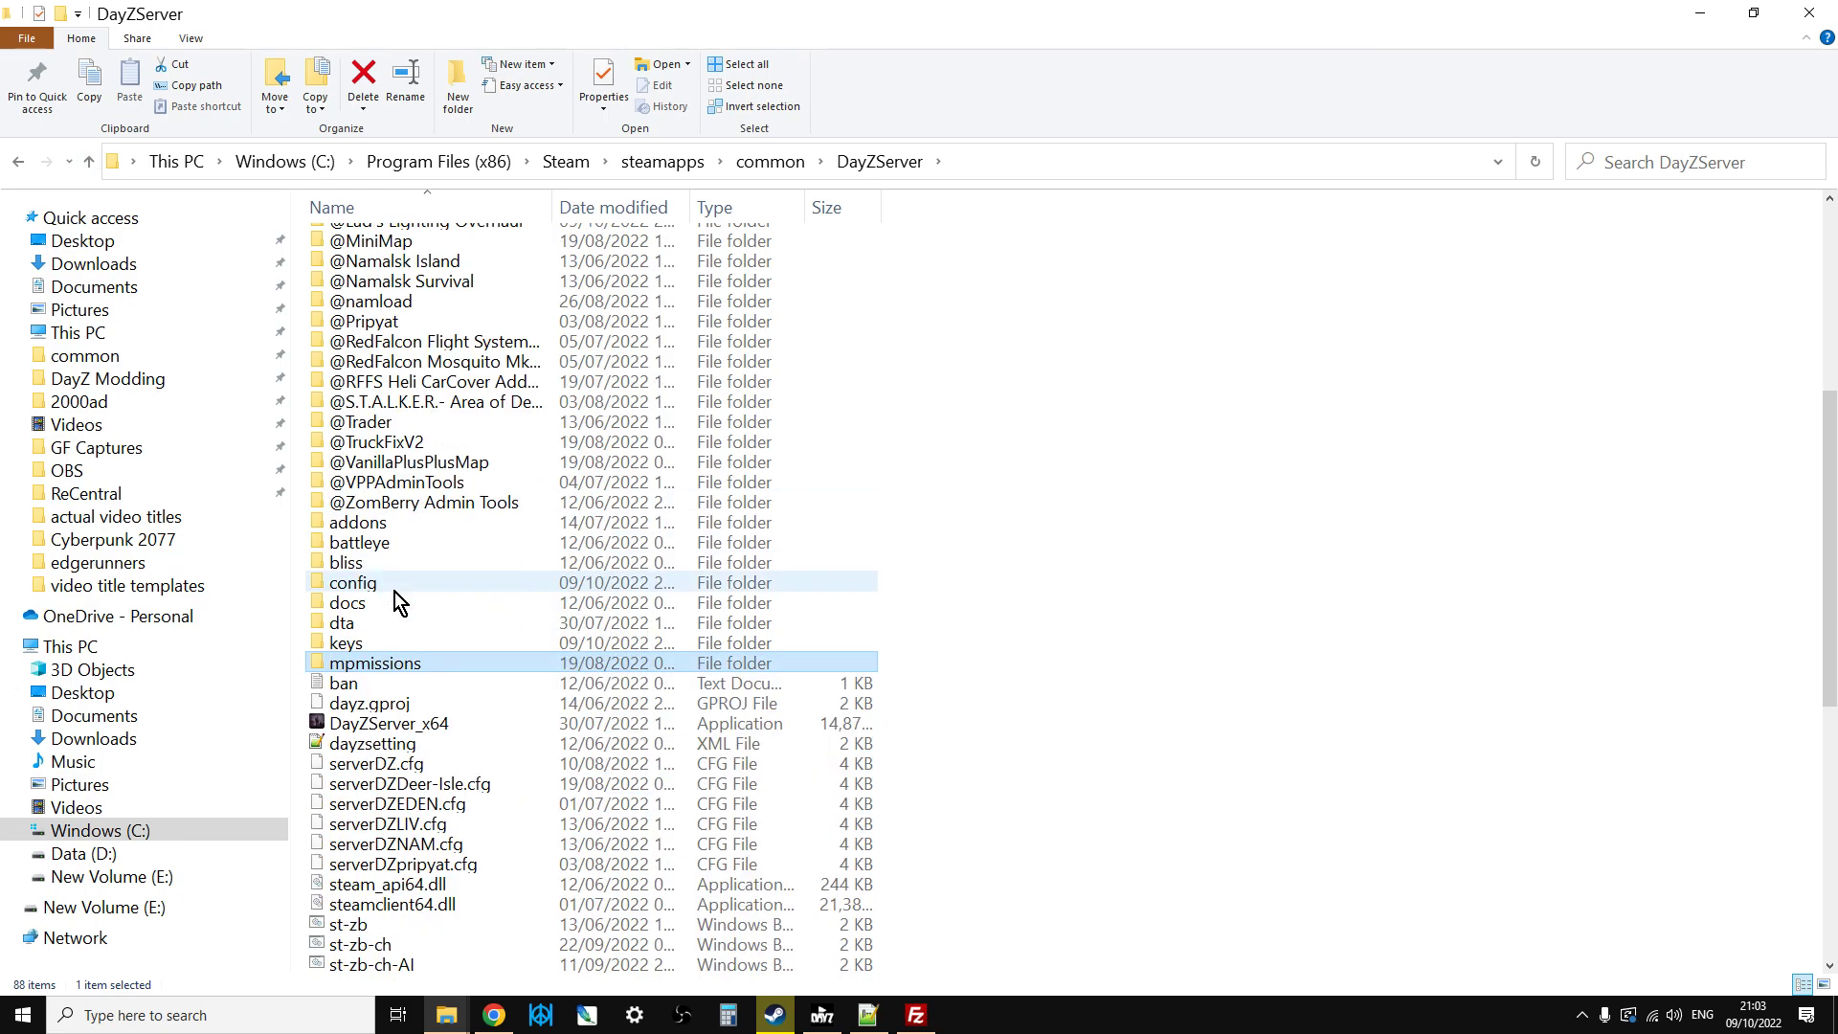
right_click(396, 708)
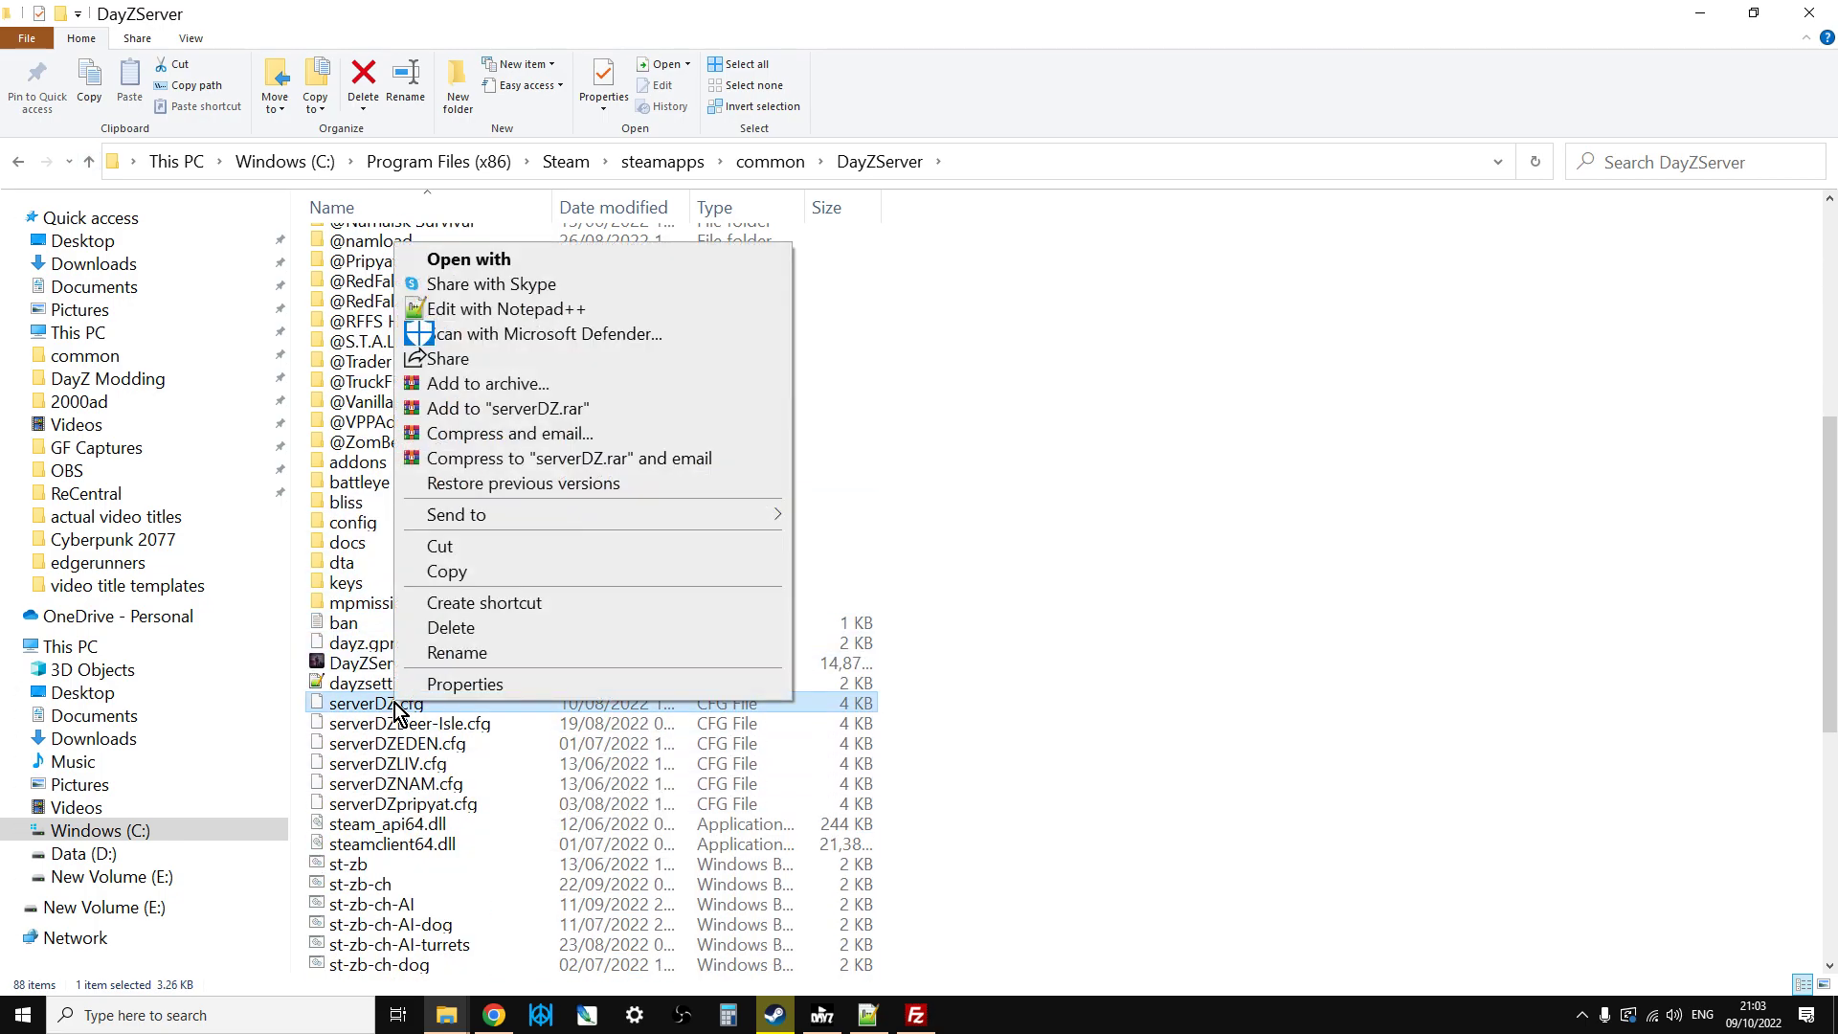
left_click(483, 310)
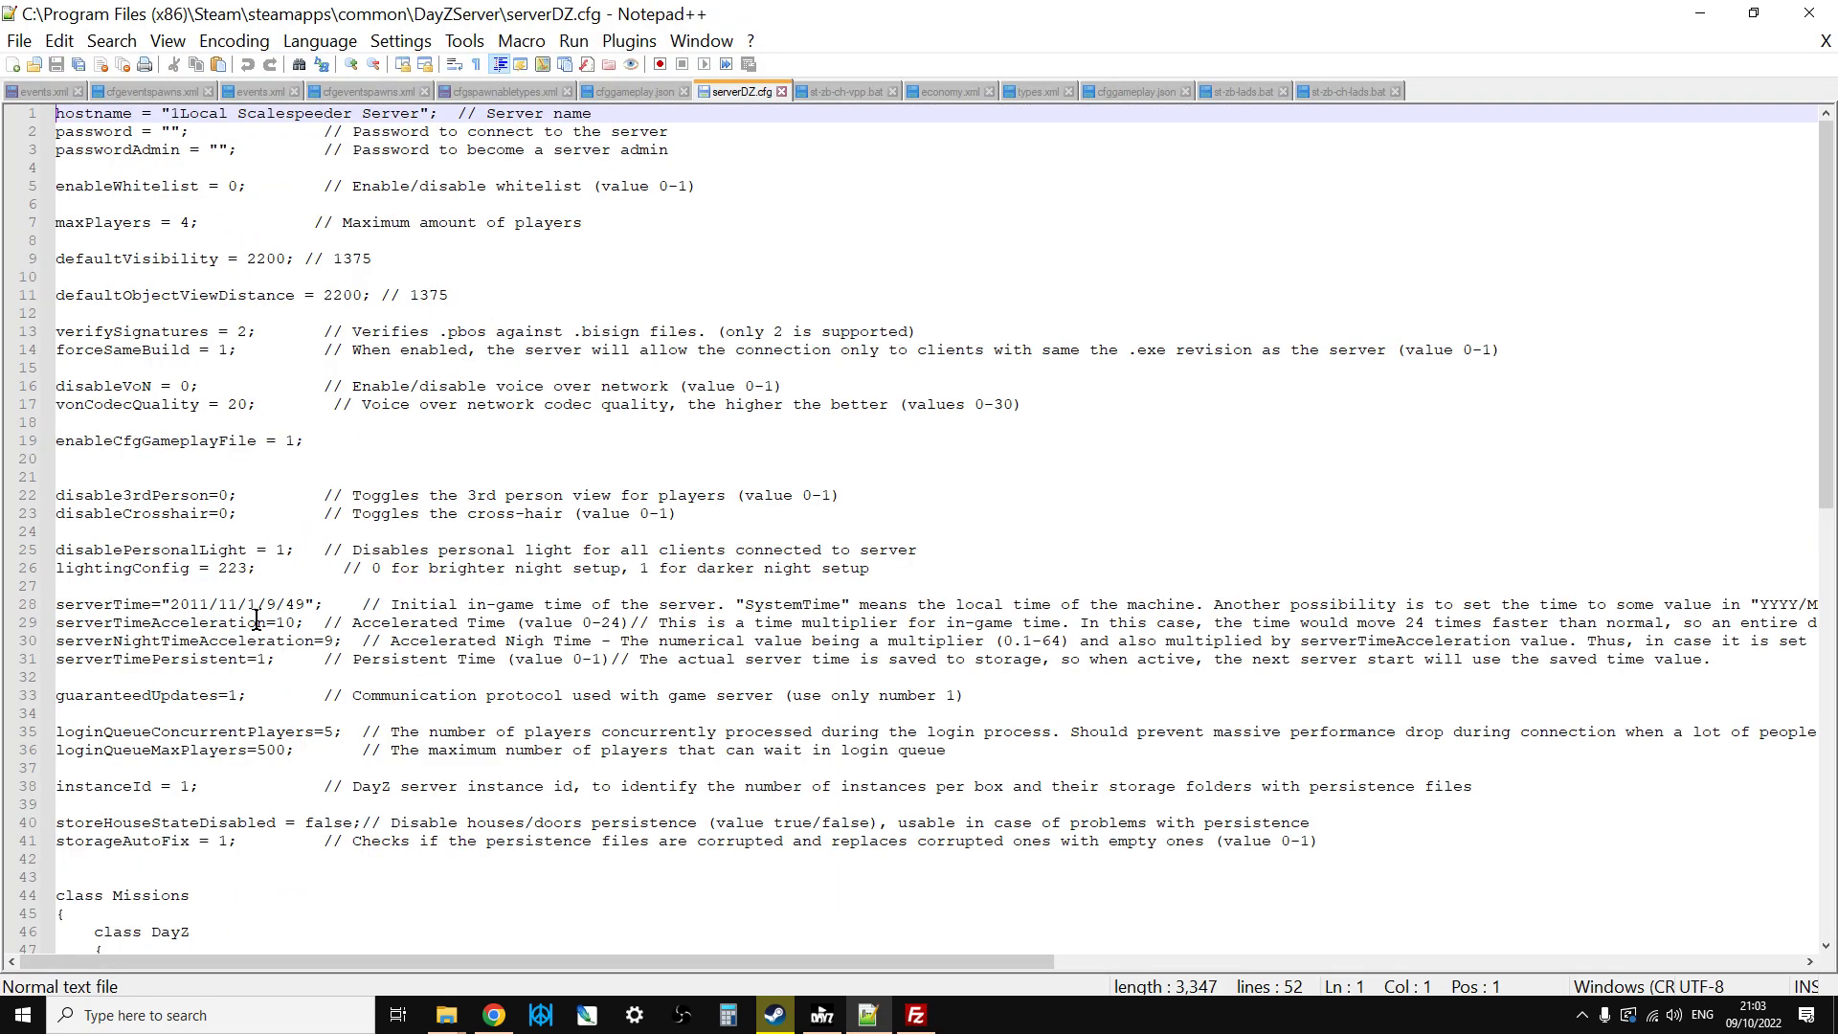
left_click_drag(314, 439, 56, 443)
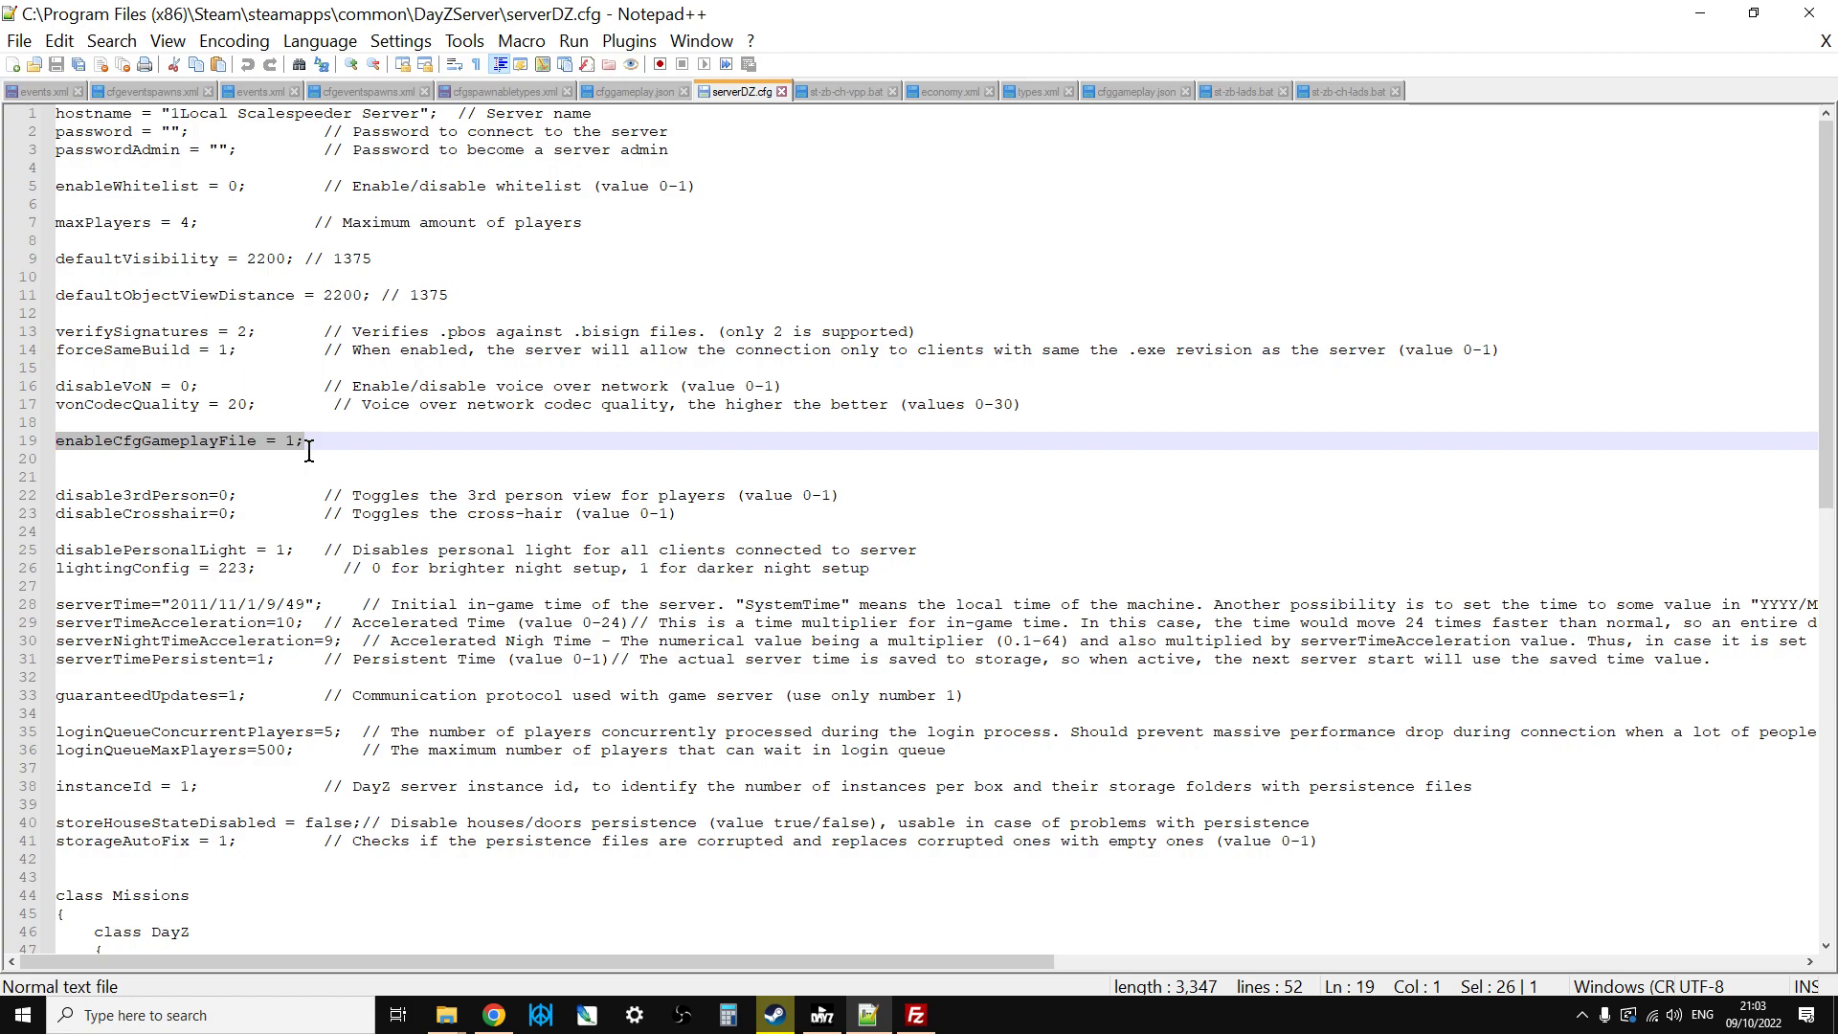
left_click(68, 569)
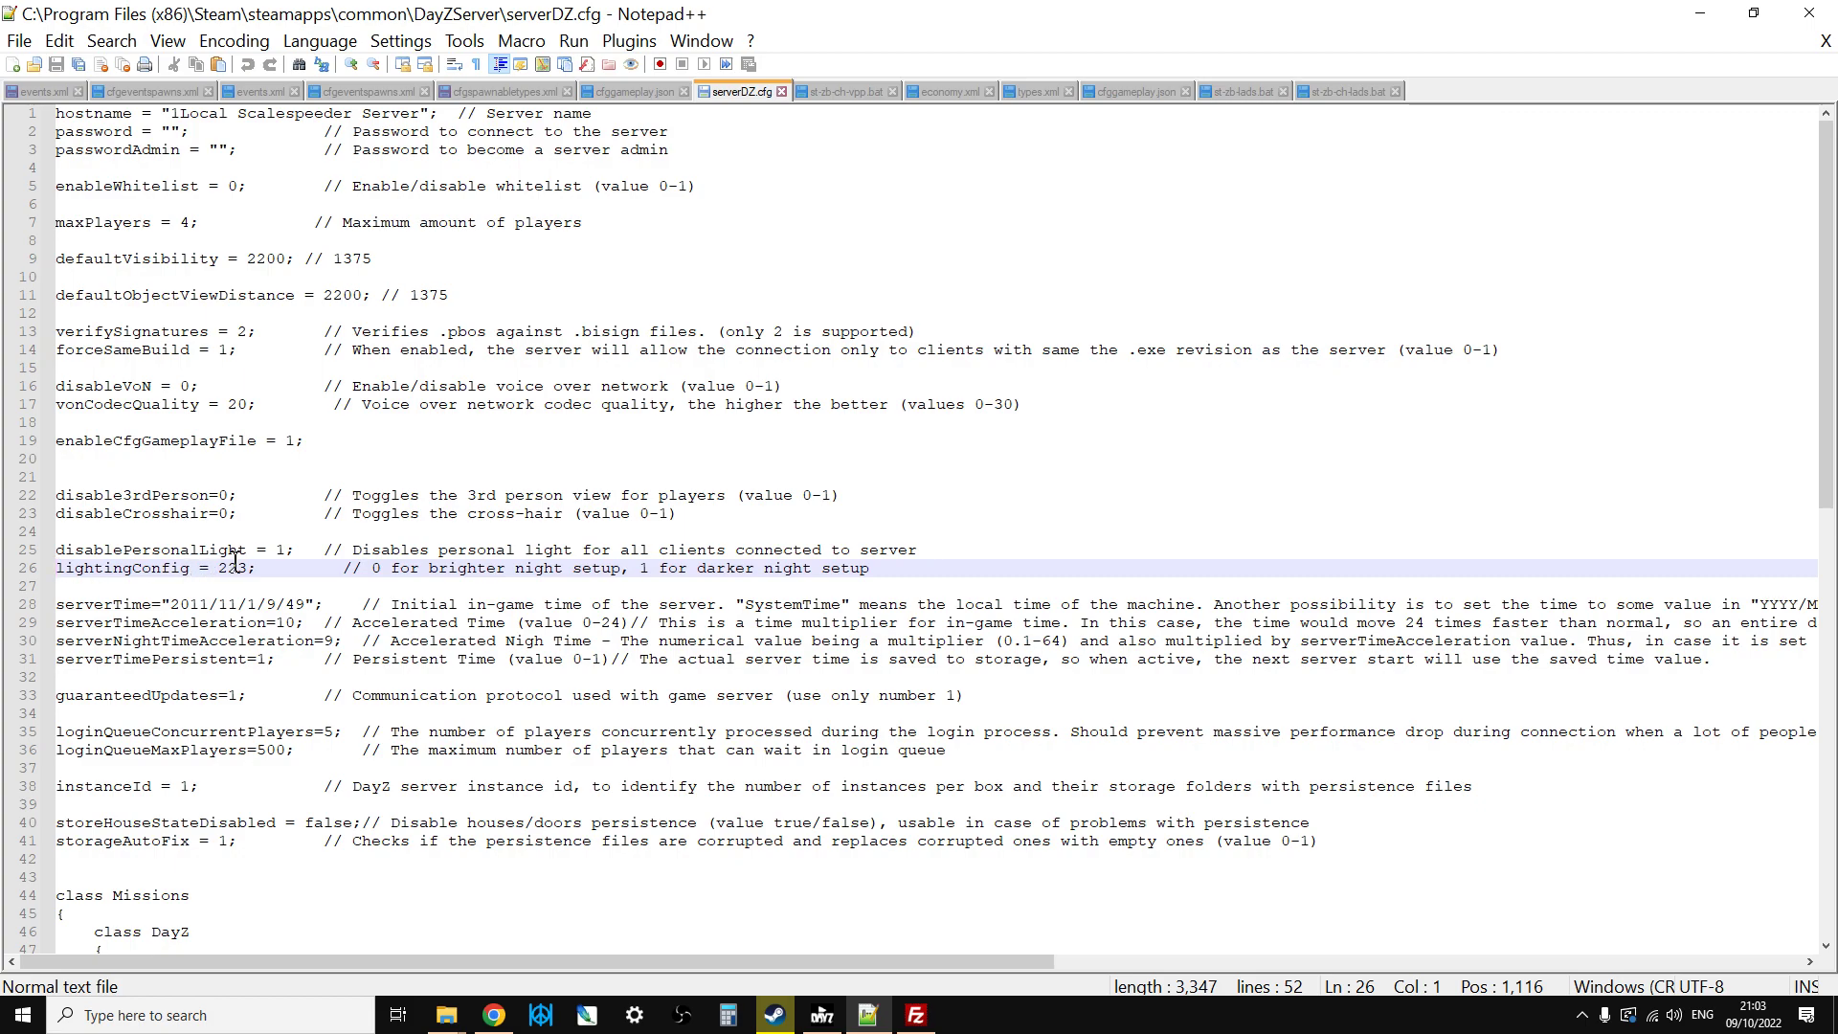
left_click_drag(256, 571, 41, 575)
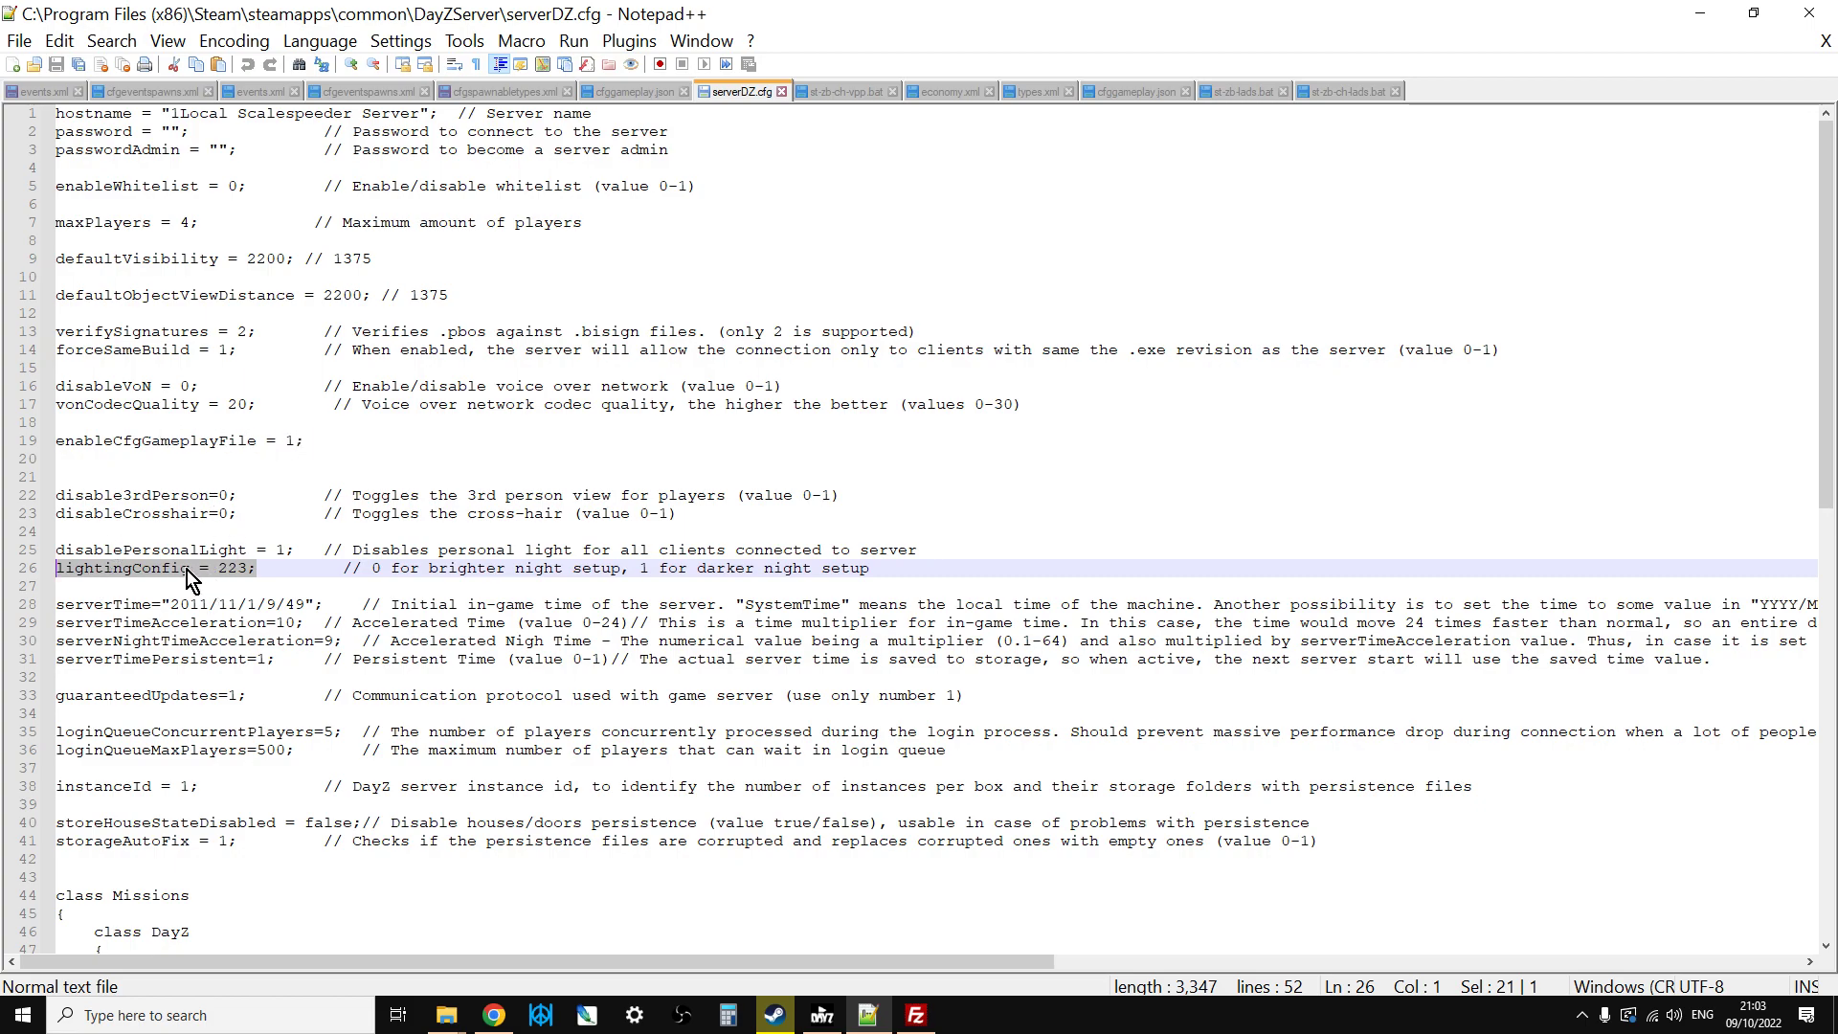
In FileZilla, show the remote /dayzstandalone root beside the local DayZ !Workshop folder
left_click(495, 1017)
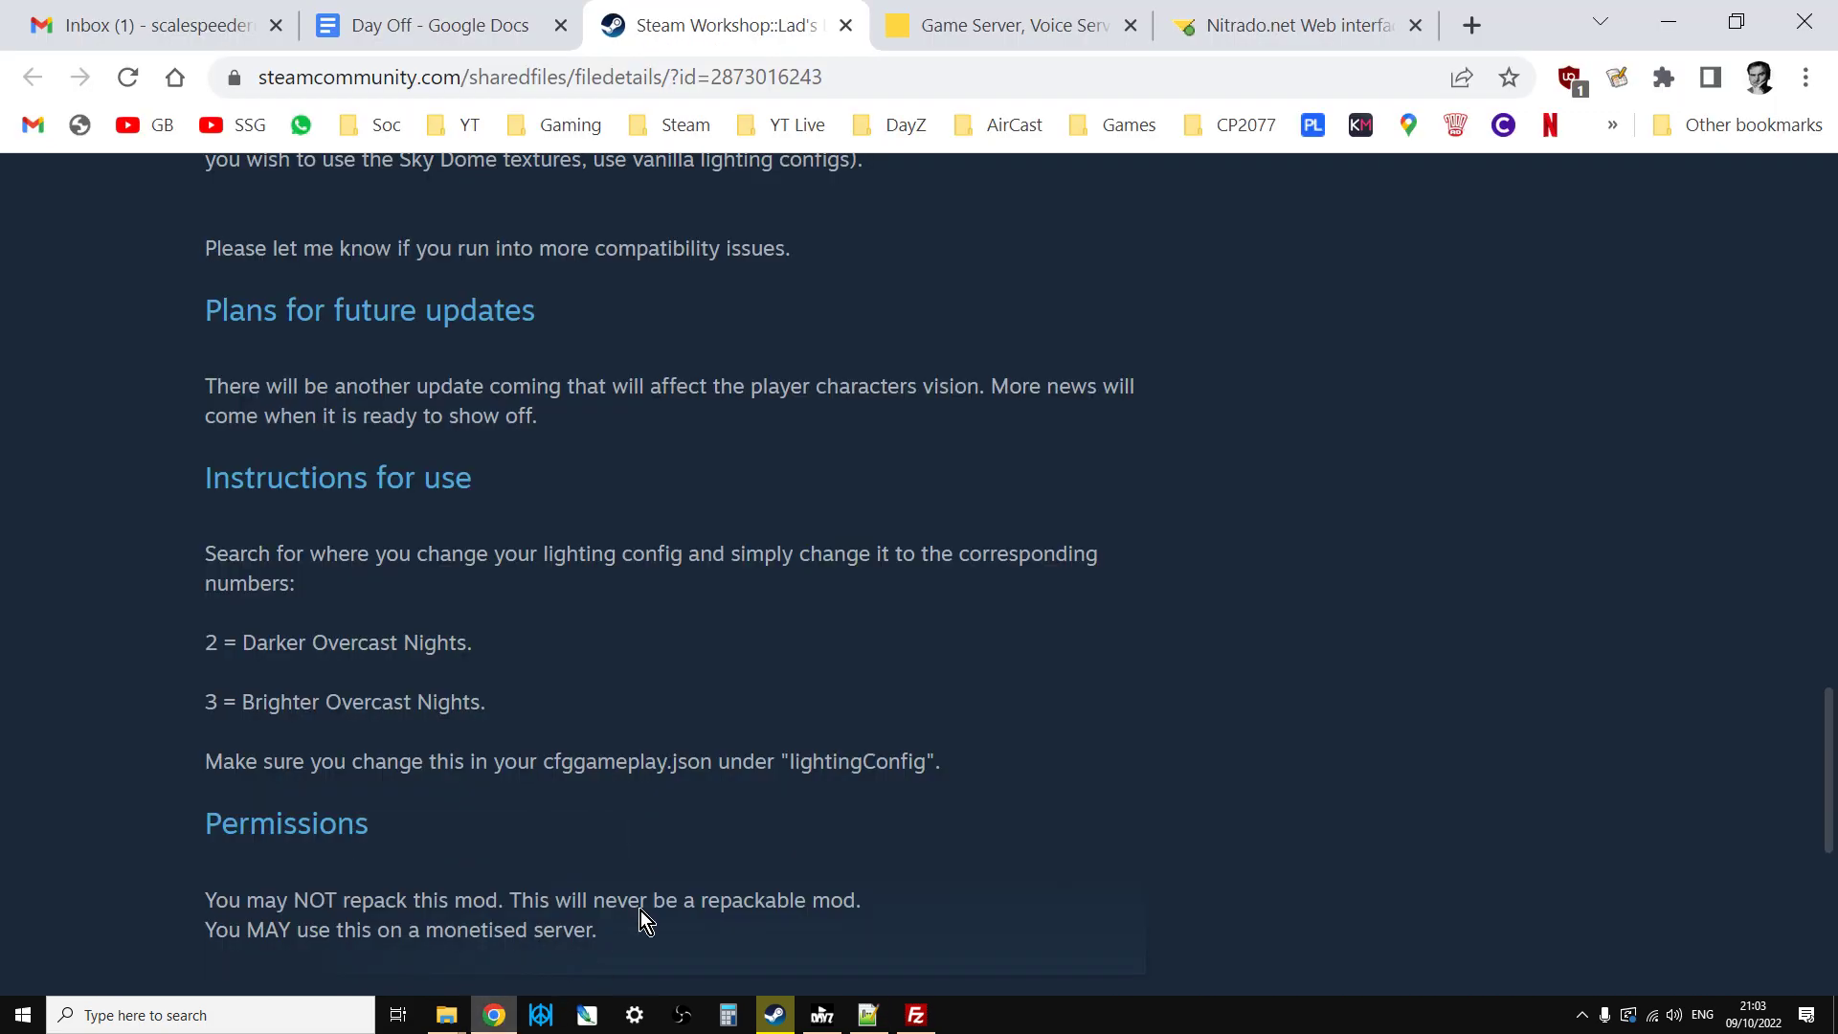
left_click(917, 1016)
scroll(1072, 493, "up", 10)
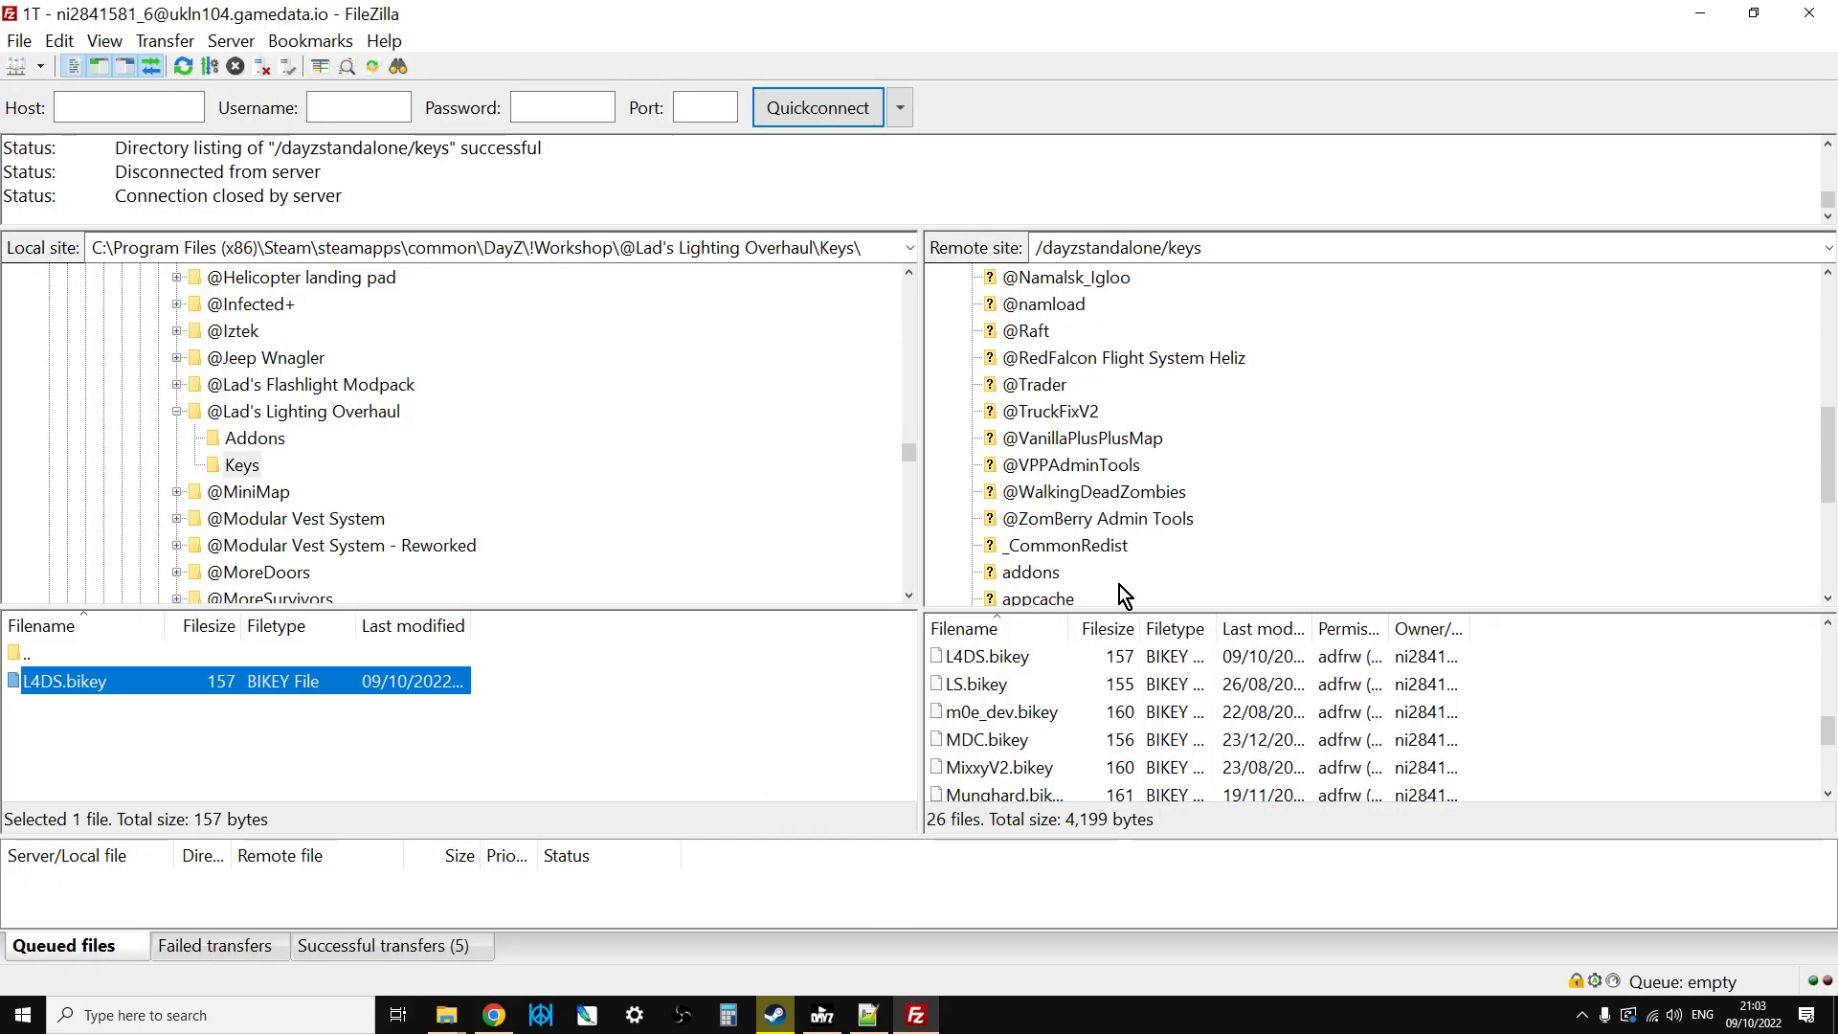
left_click(1026, 304)
scroll(456, 449, "up", 10)
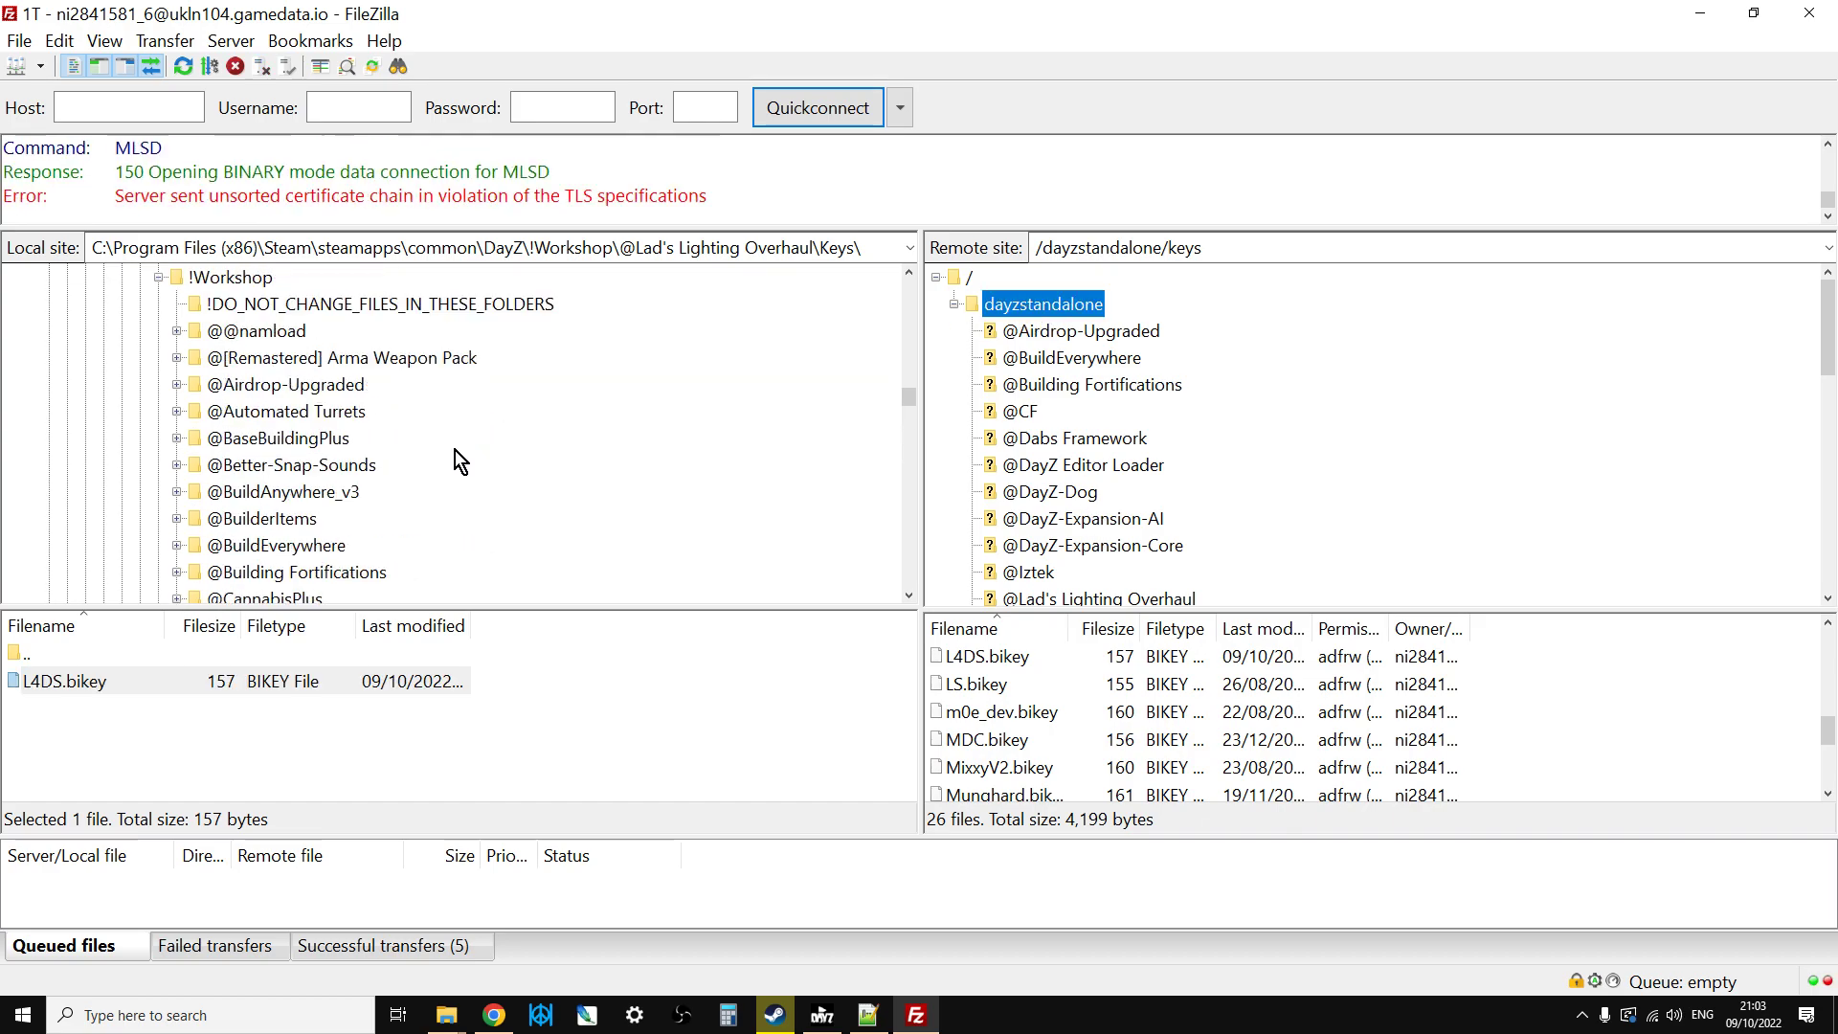
scroll(455, 450, "up", 8)
scroll(456, 450, "down", 7)
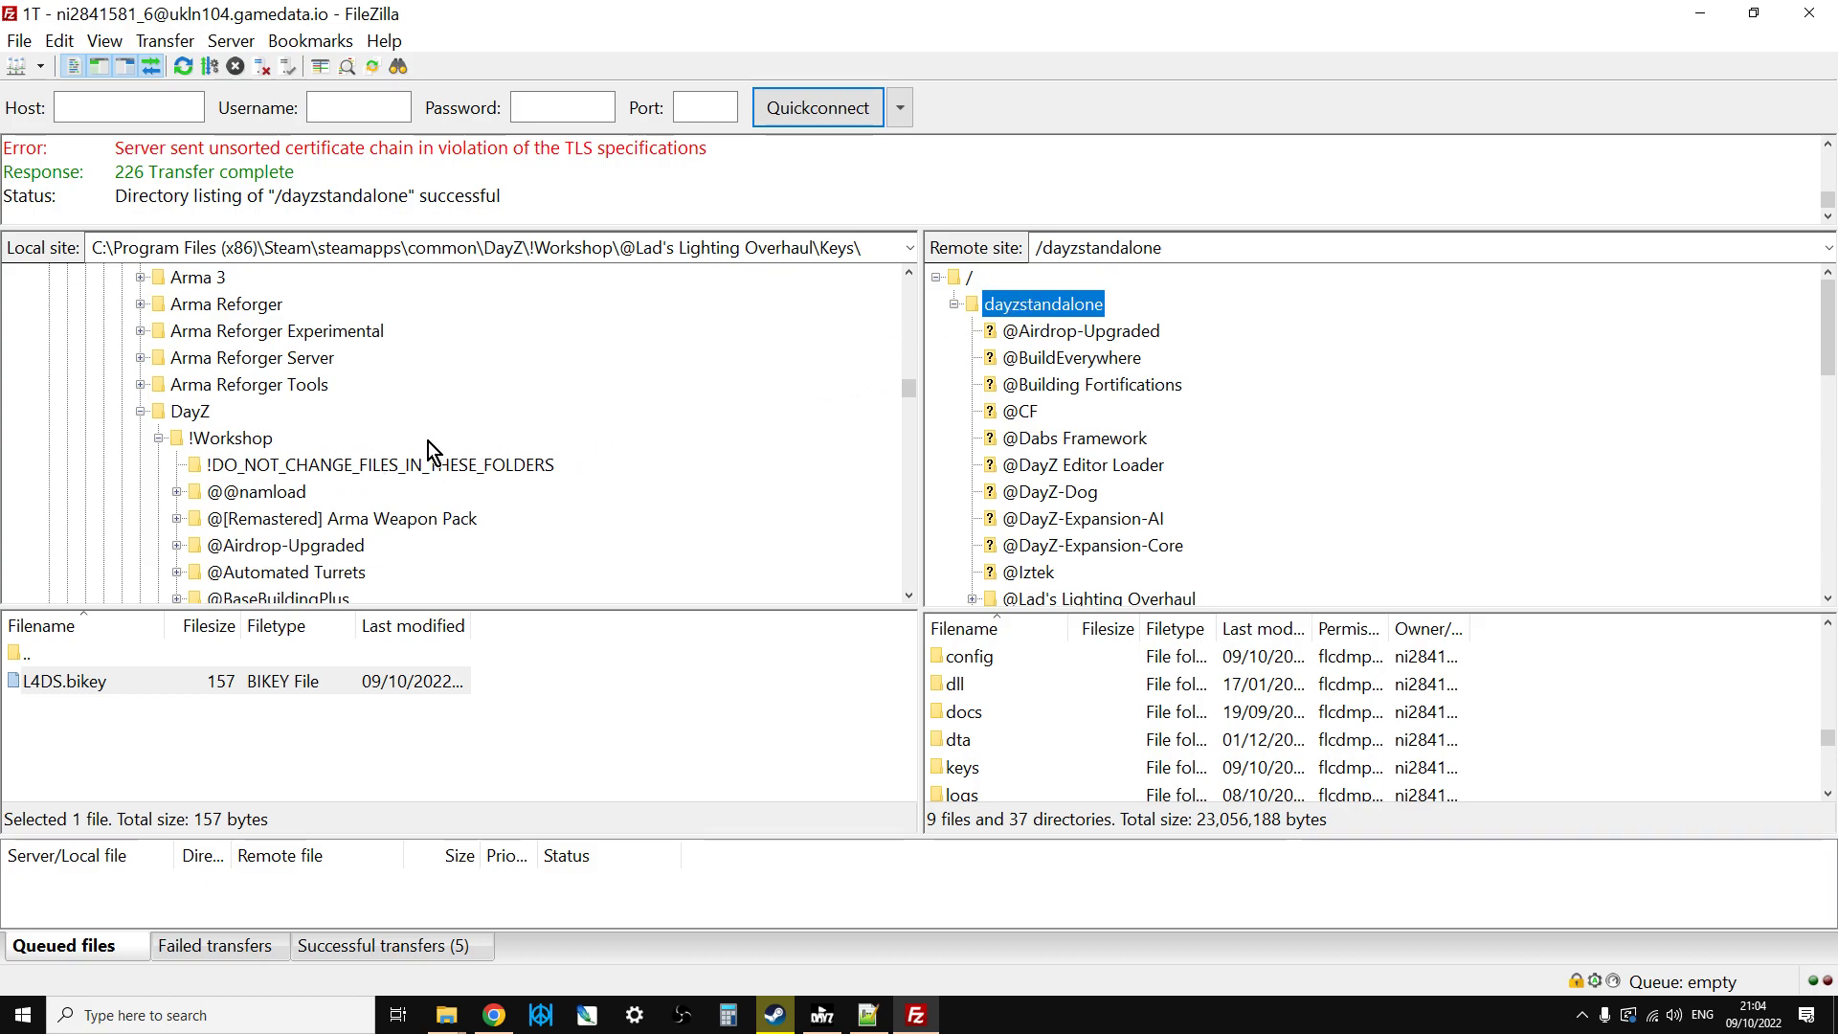
left_click(239, 439)
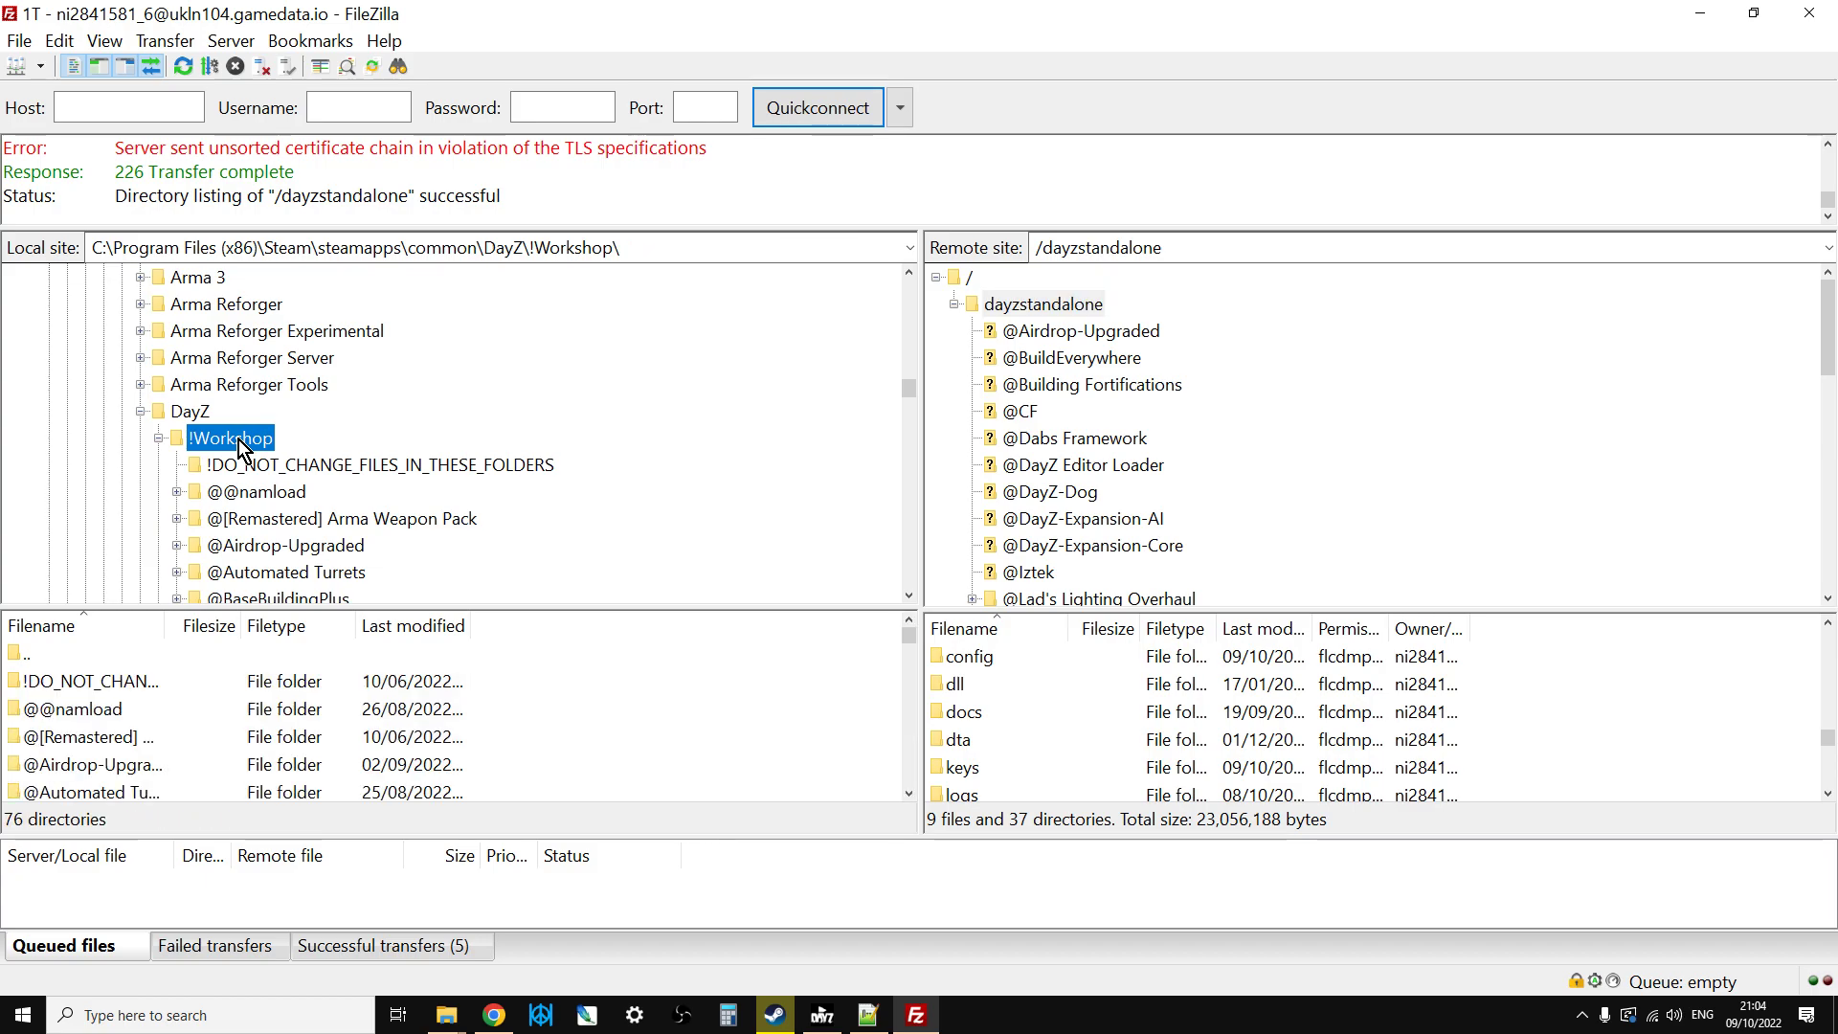
scroll(337, 421, "down", 1)
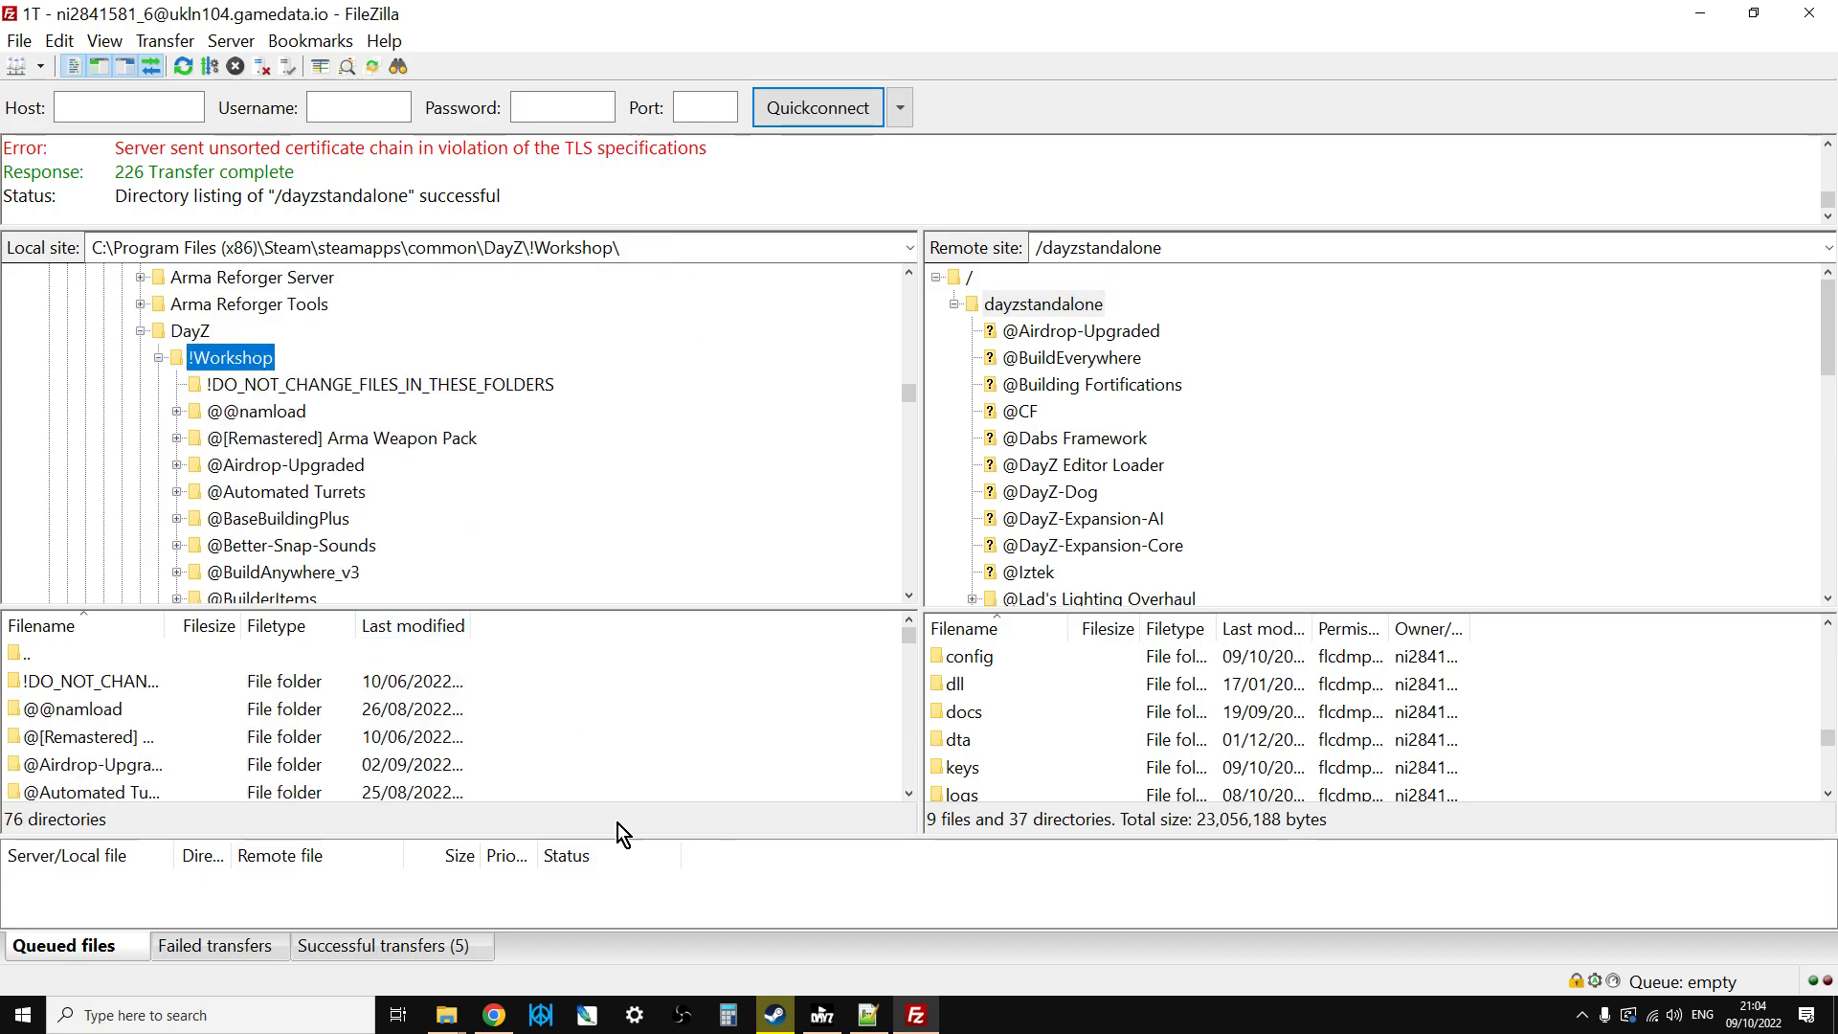
From the DayZ Launcher, open Lad's Lighting Overhaul's folder in Explorer, accepting the warning
left_click(453, 1026)
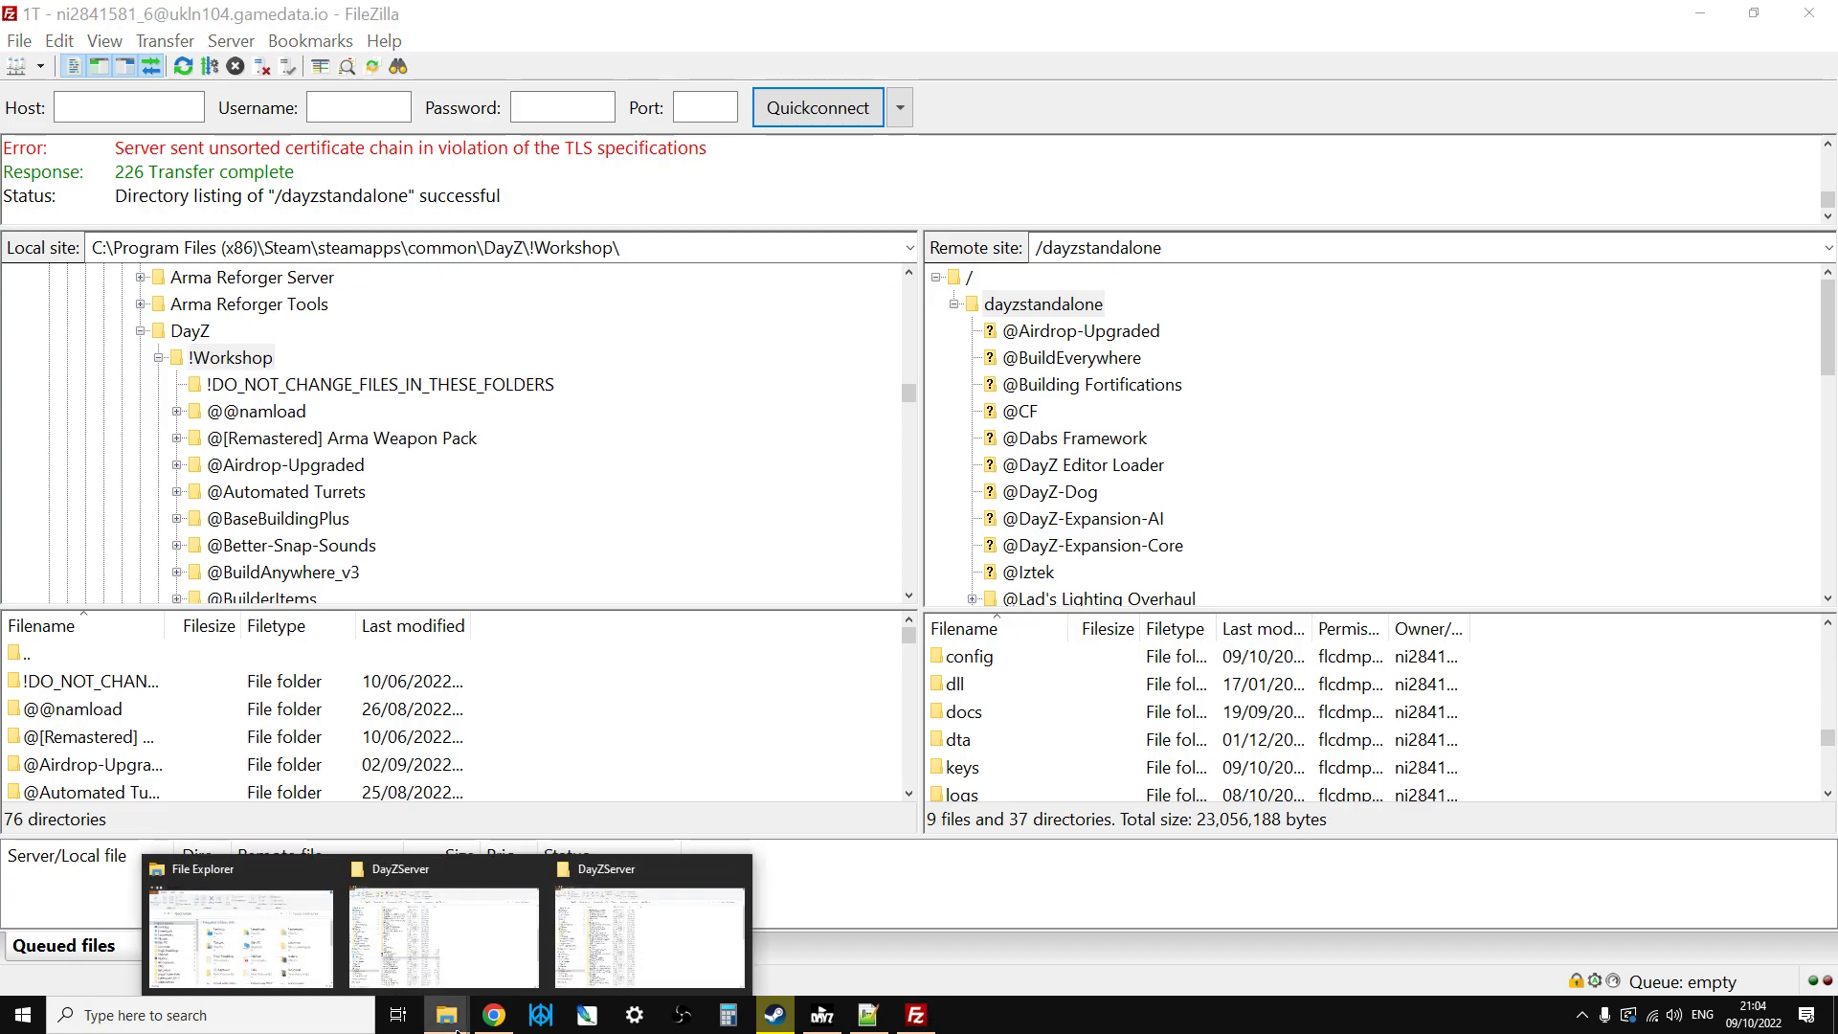
left_click(821, 1016)
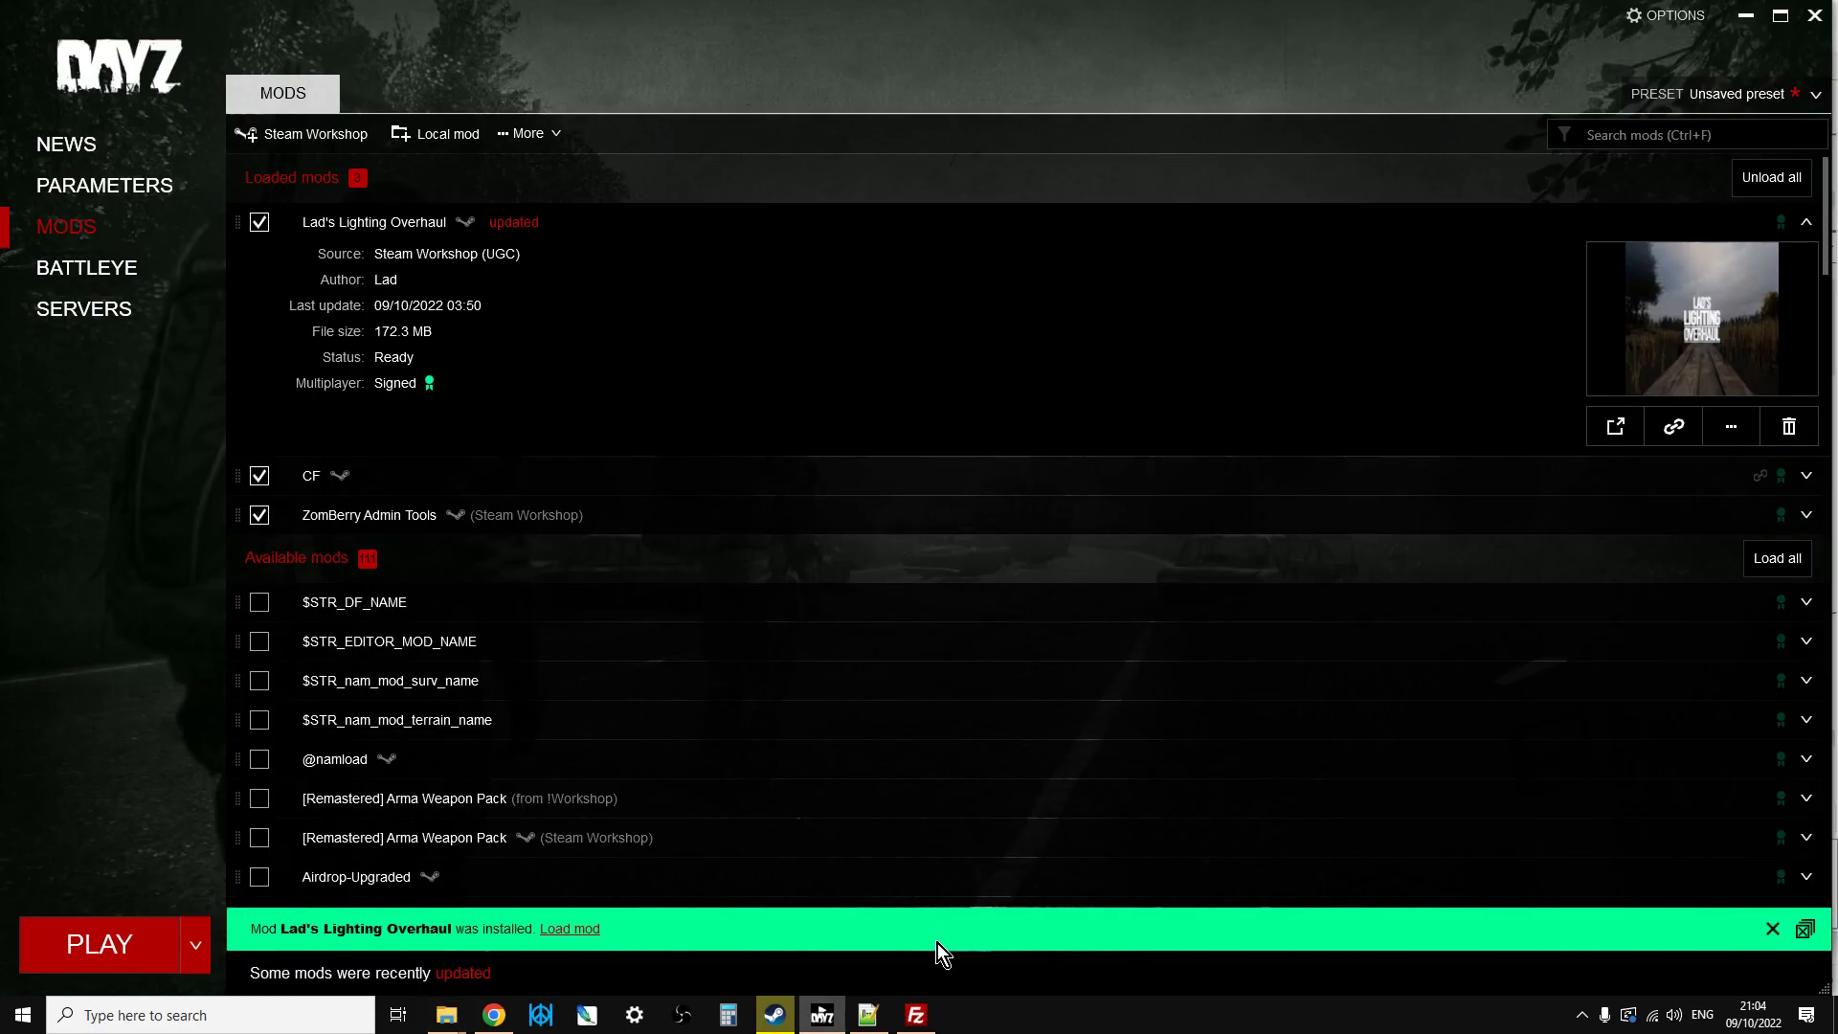
left_click(1730, 439)
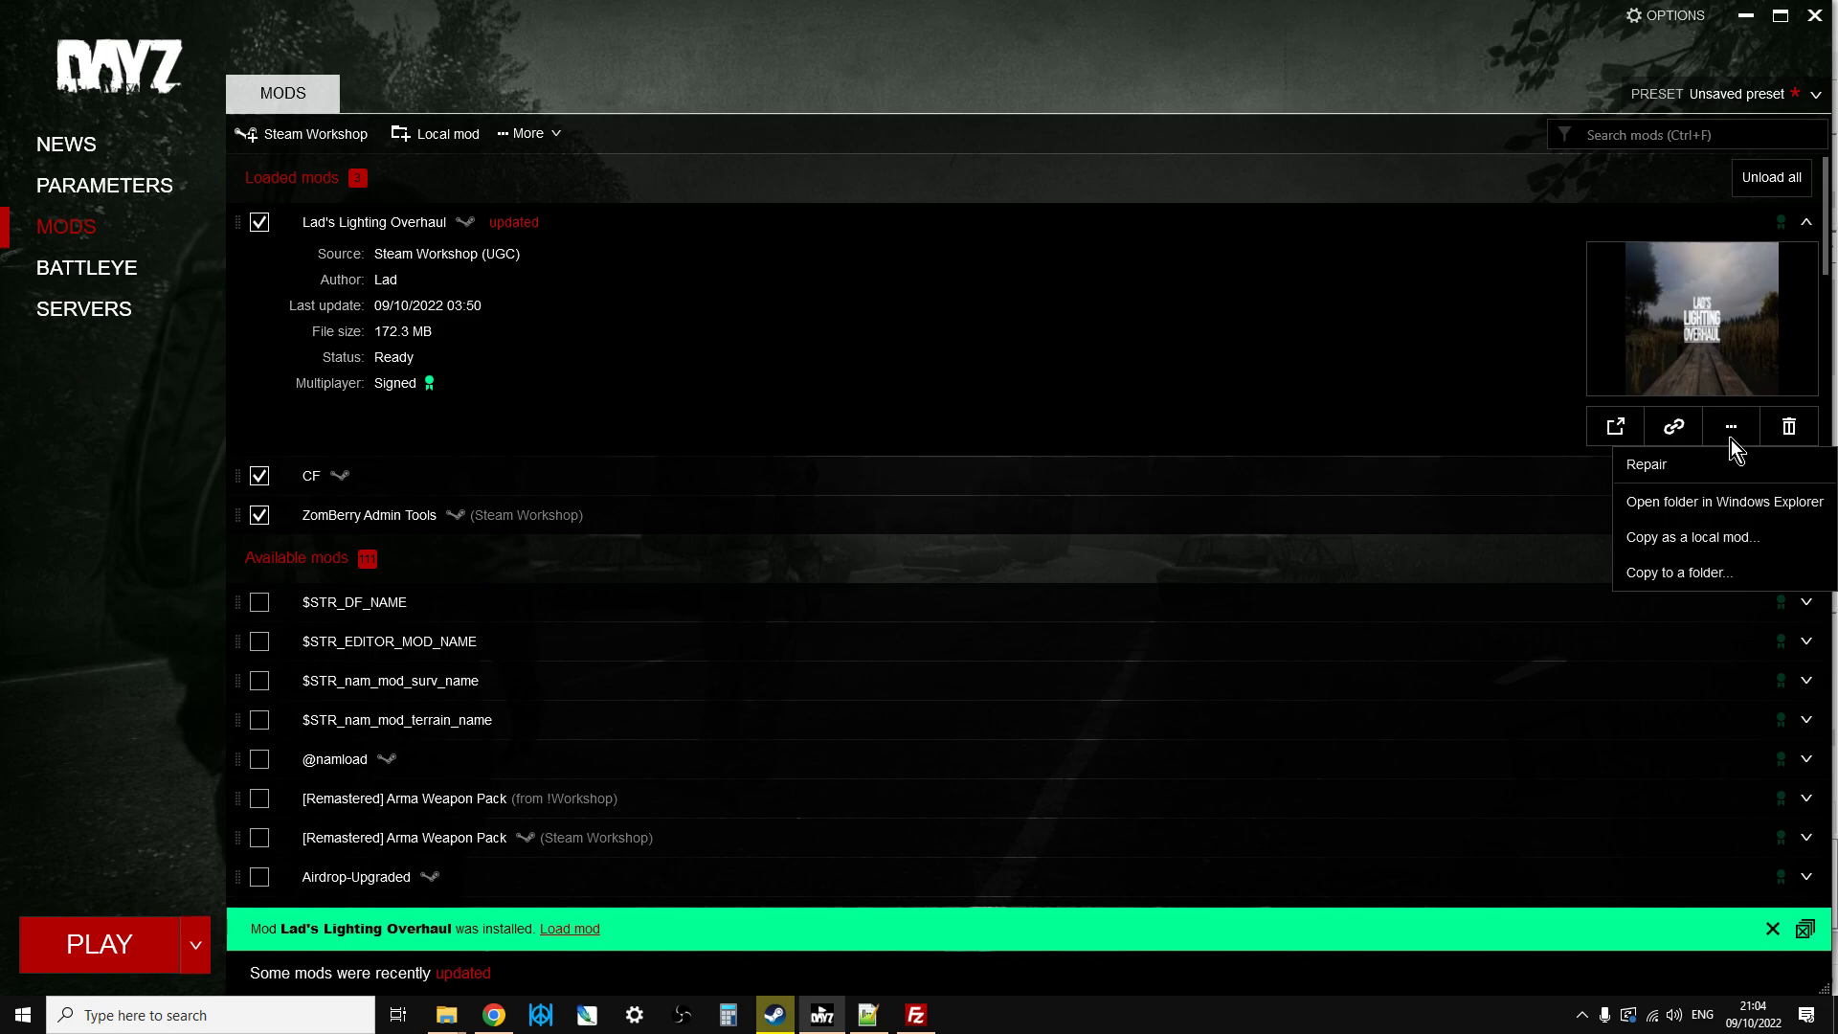
left_click(1696, 501)
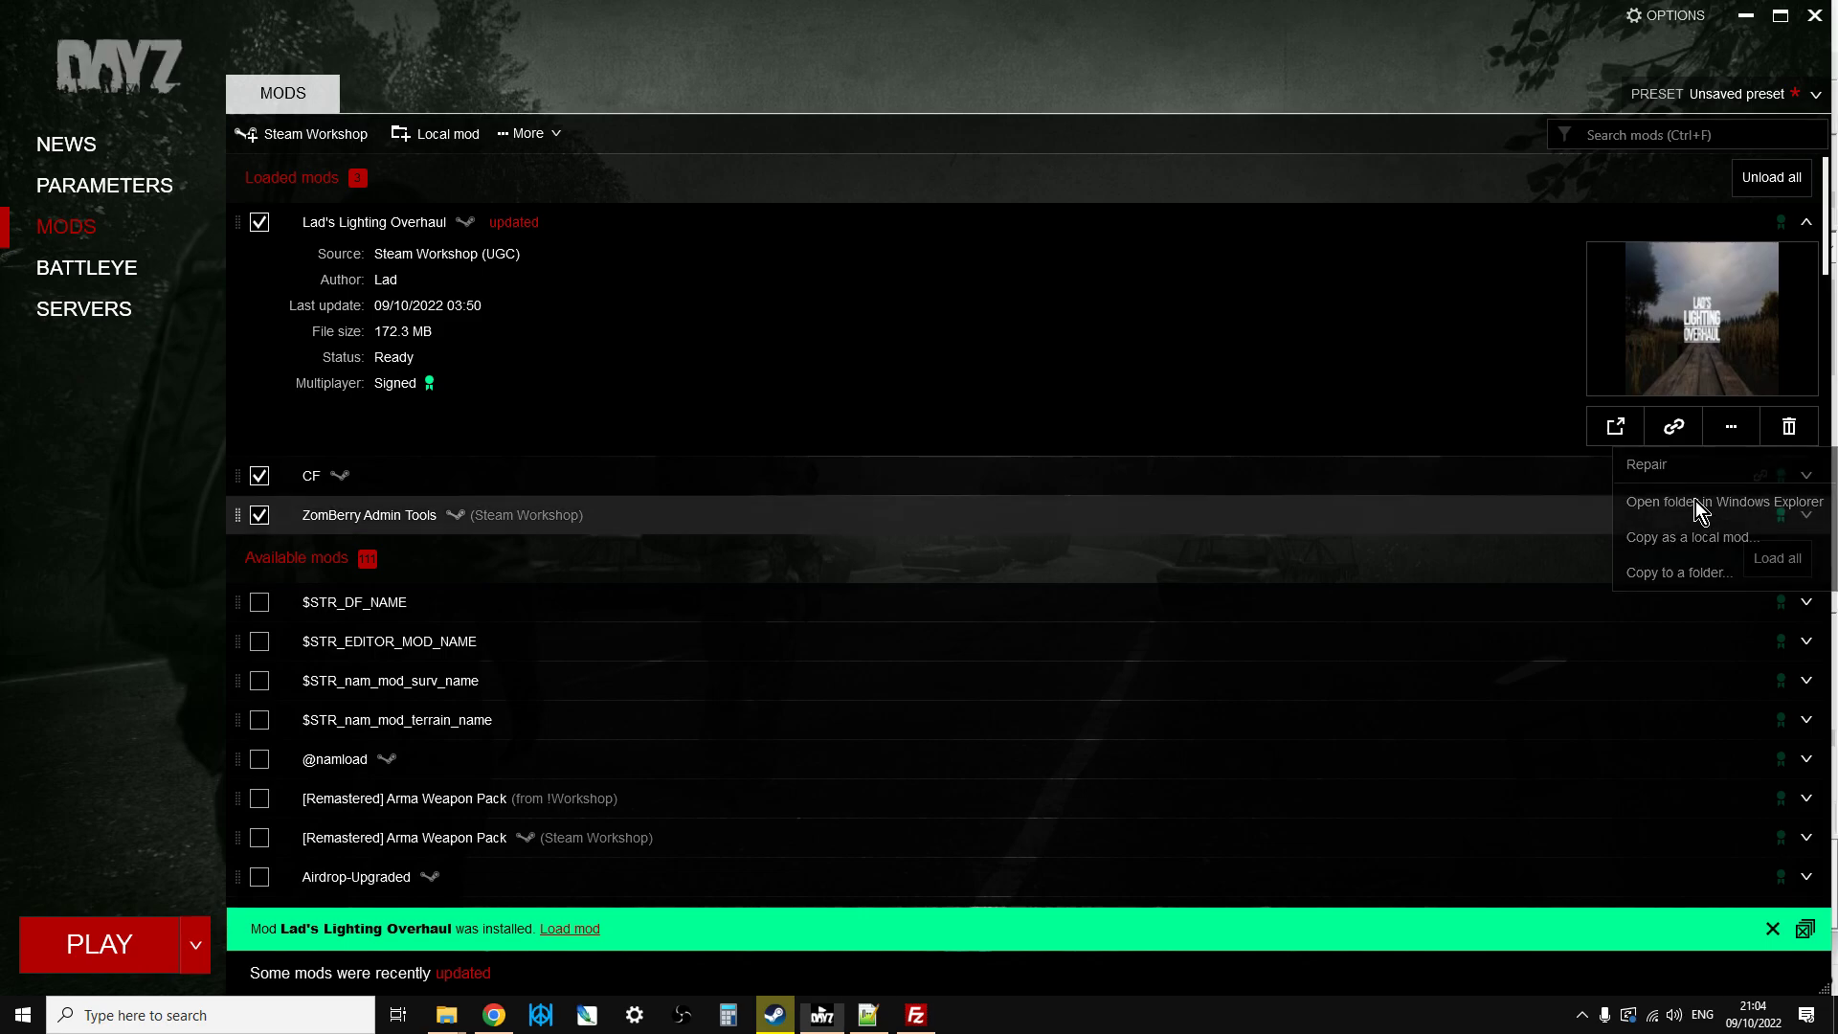
left_click(986, 626)
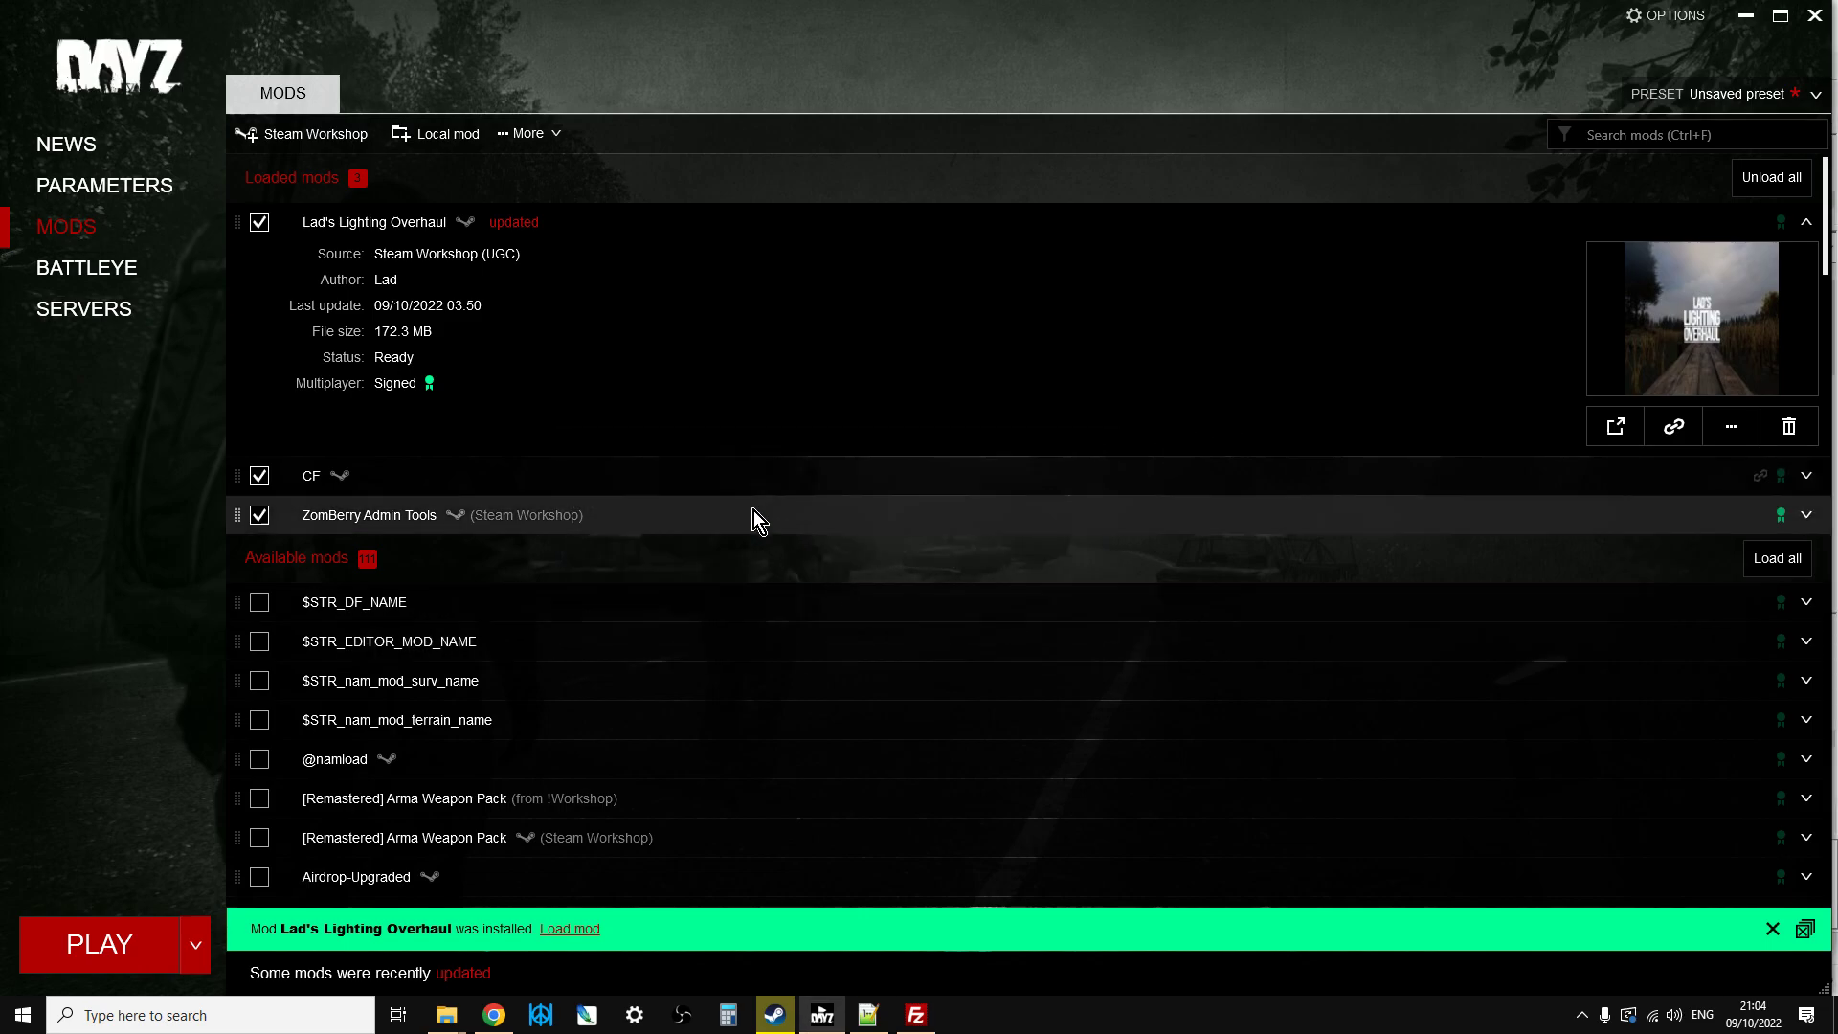
Copy the !Workshop folder path from the maximized Explorer window's address bar
left_click(1387, 115)
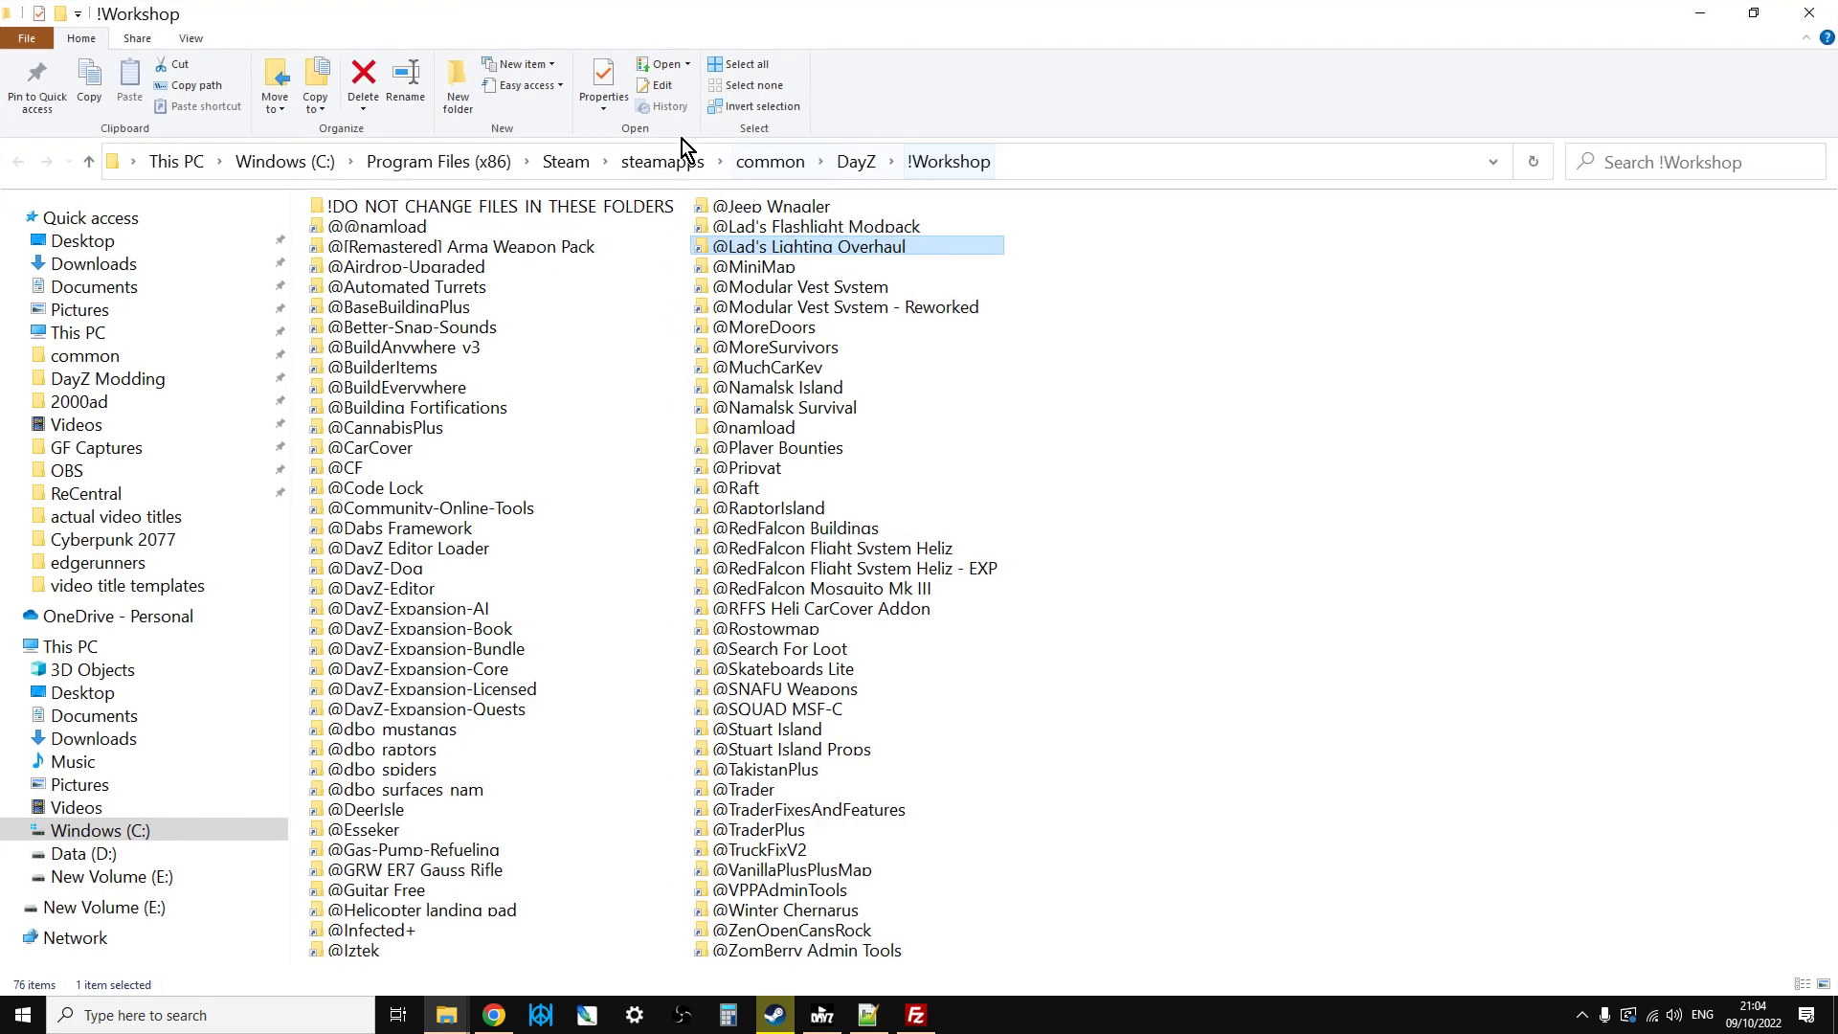
left_click(1077, 159)
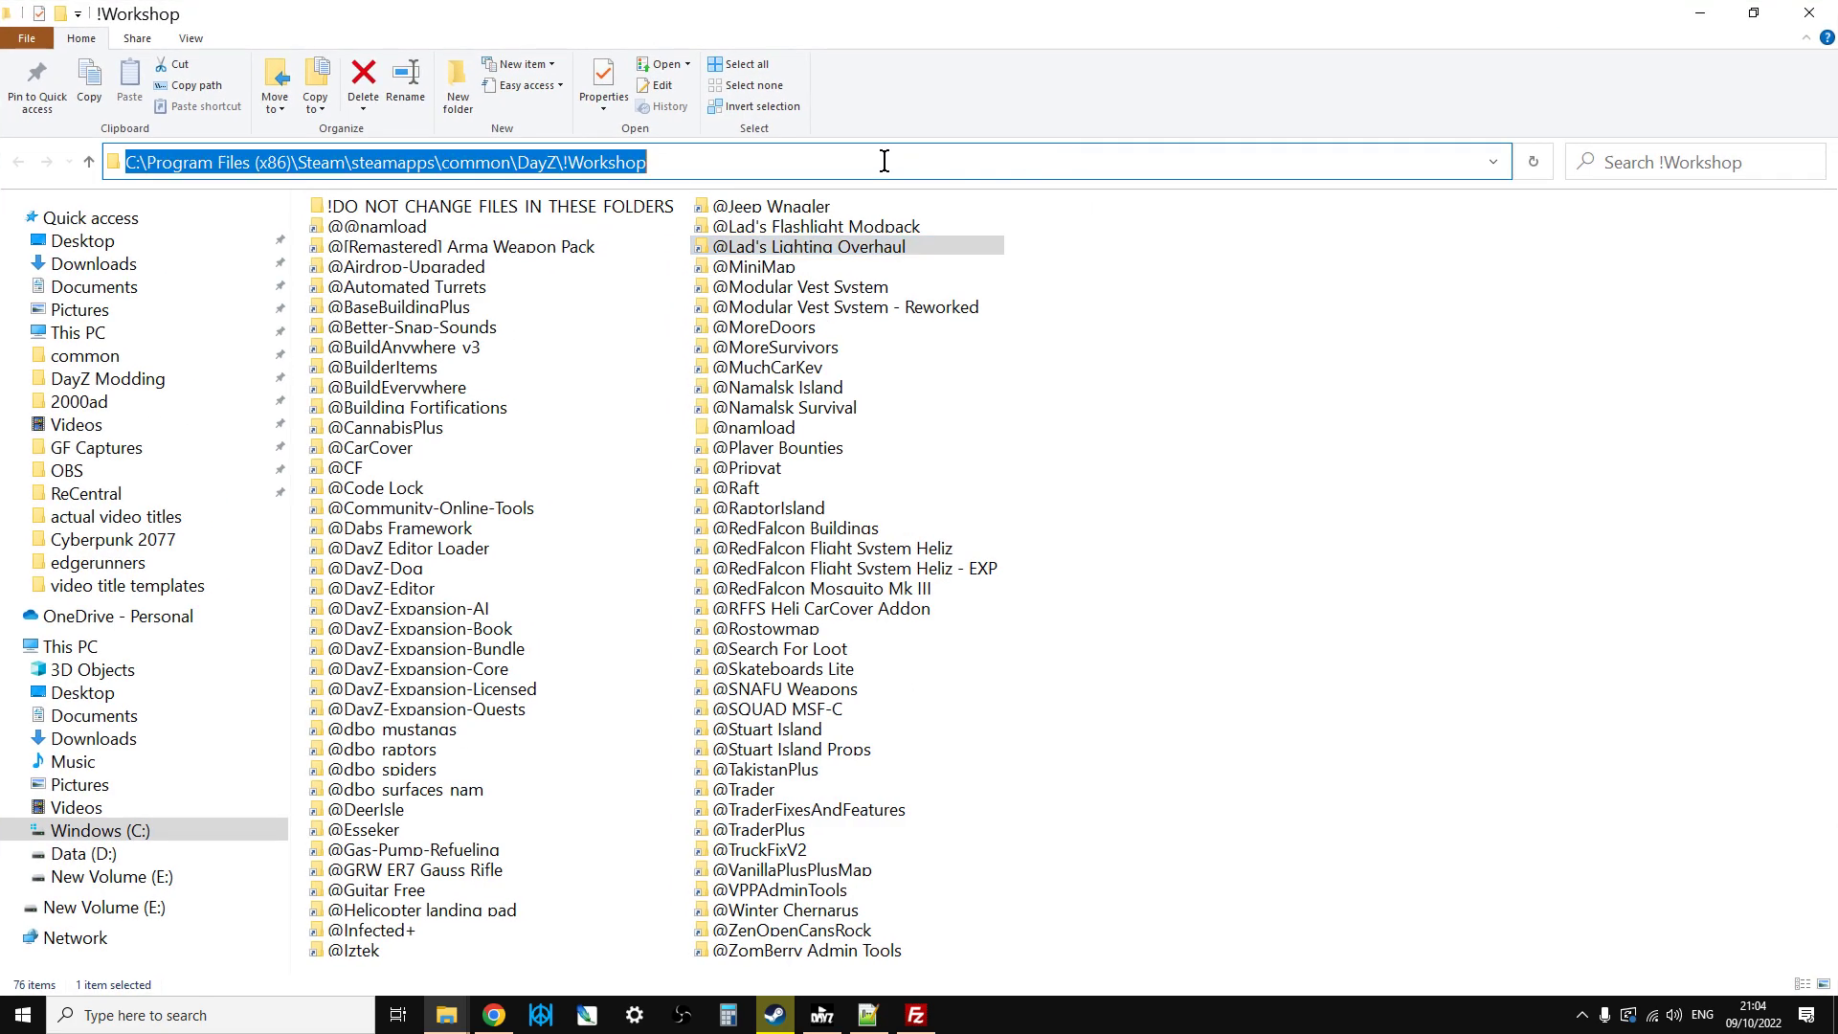
right_click(522, 165)
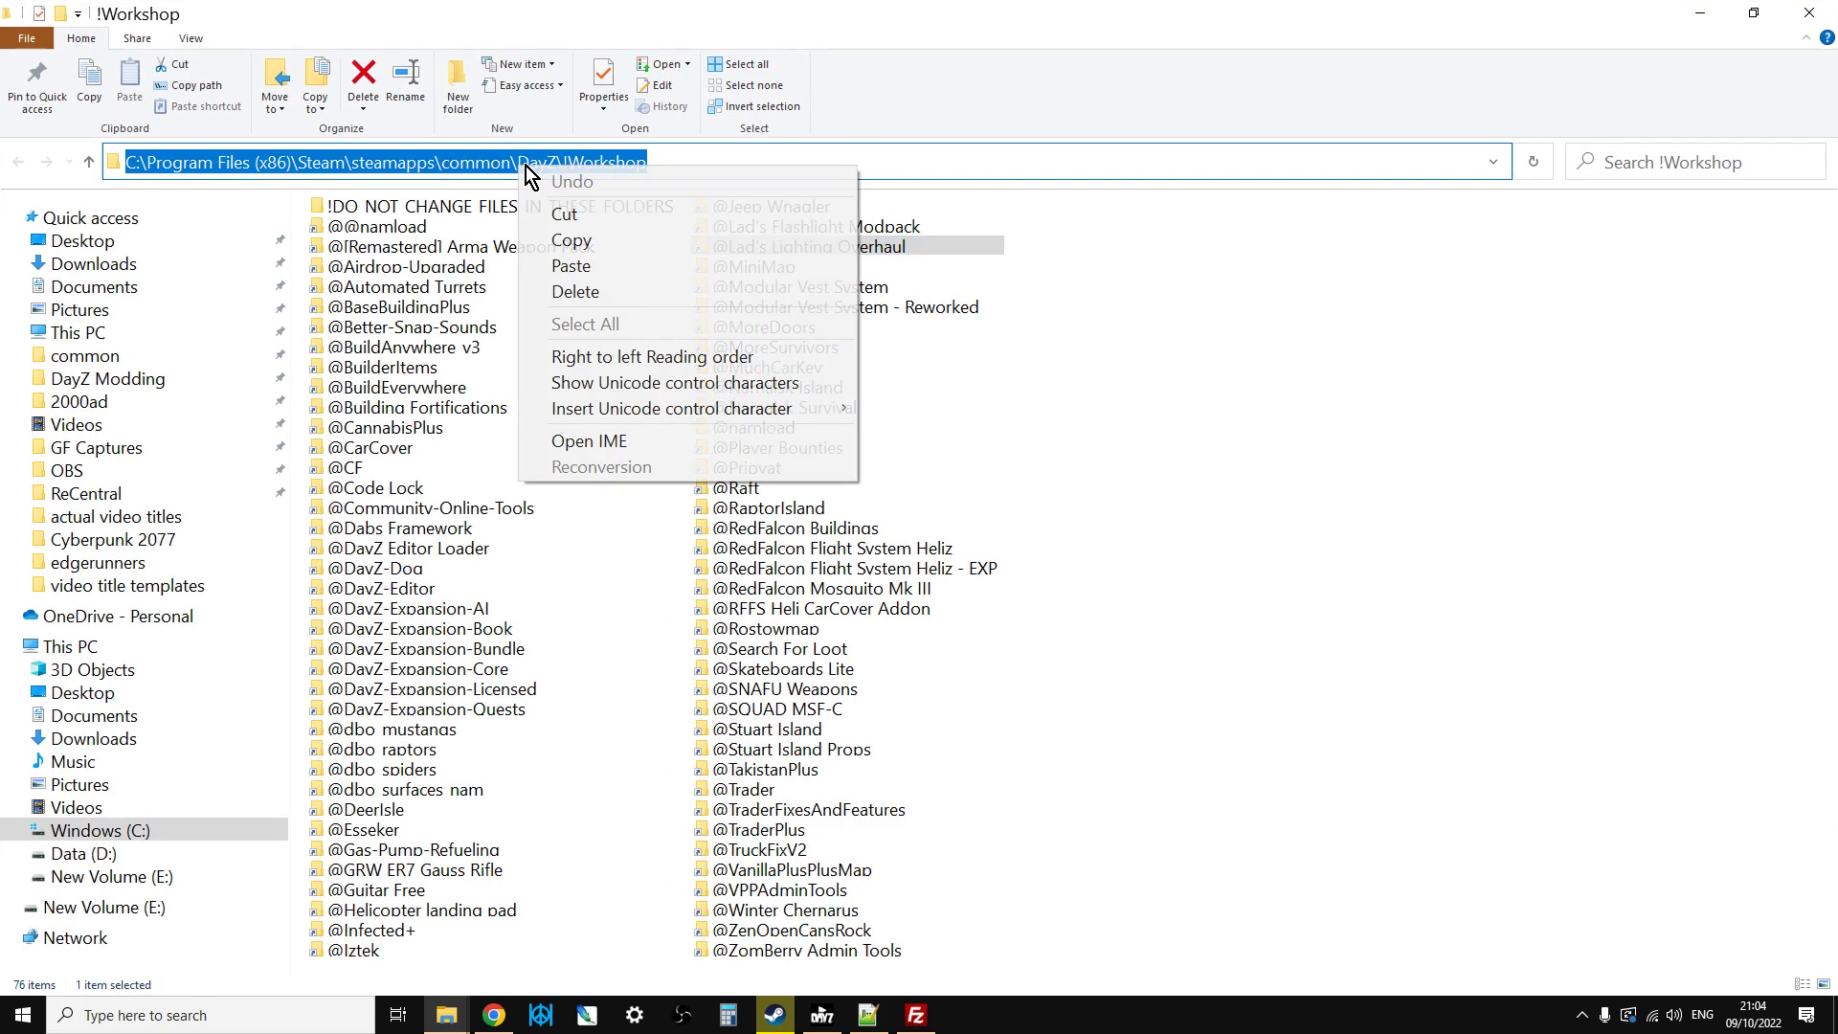
left_click(599, 240)
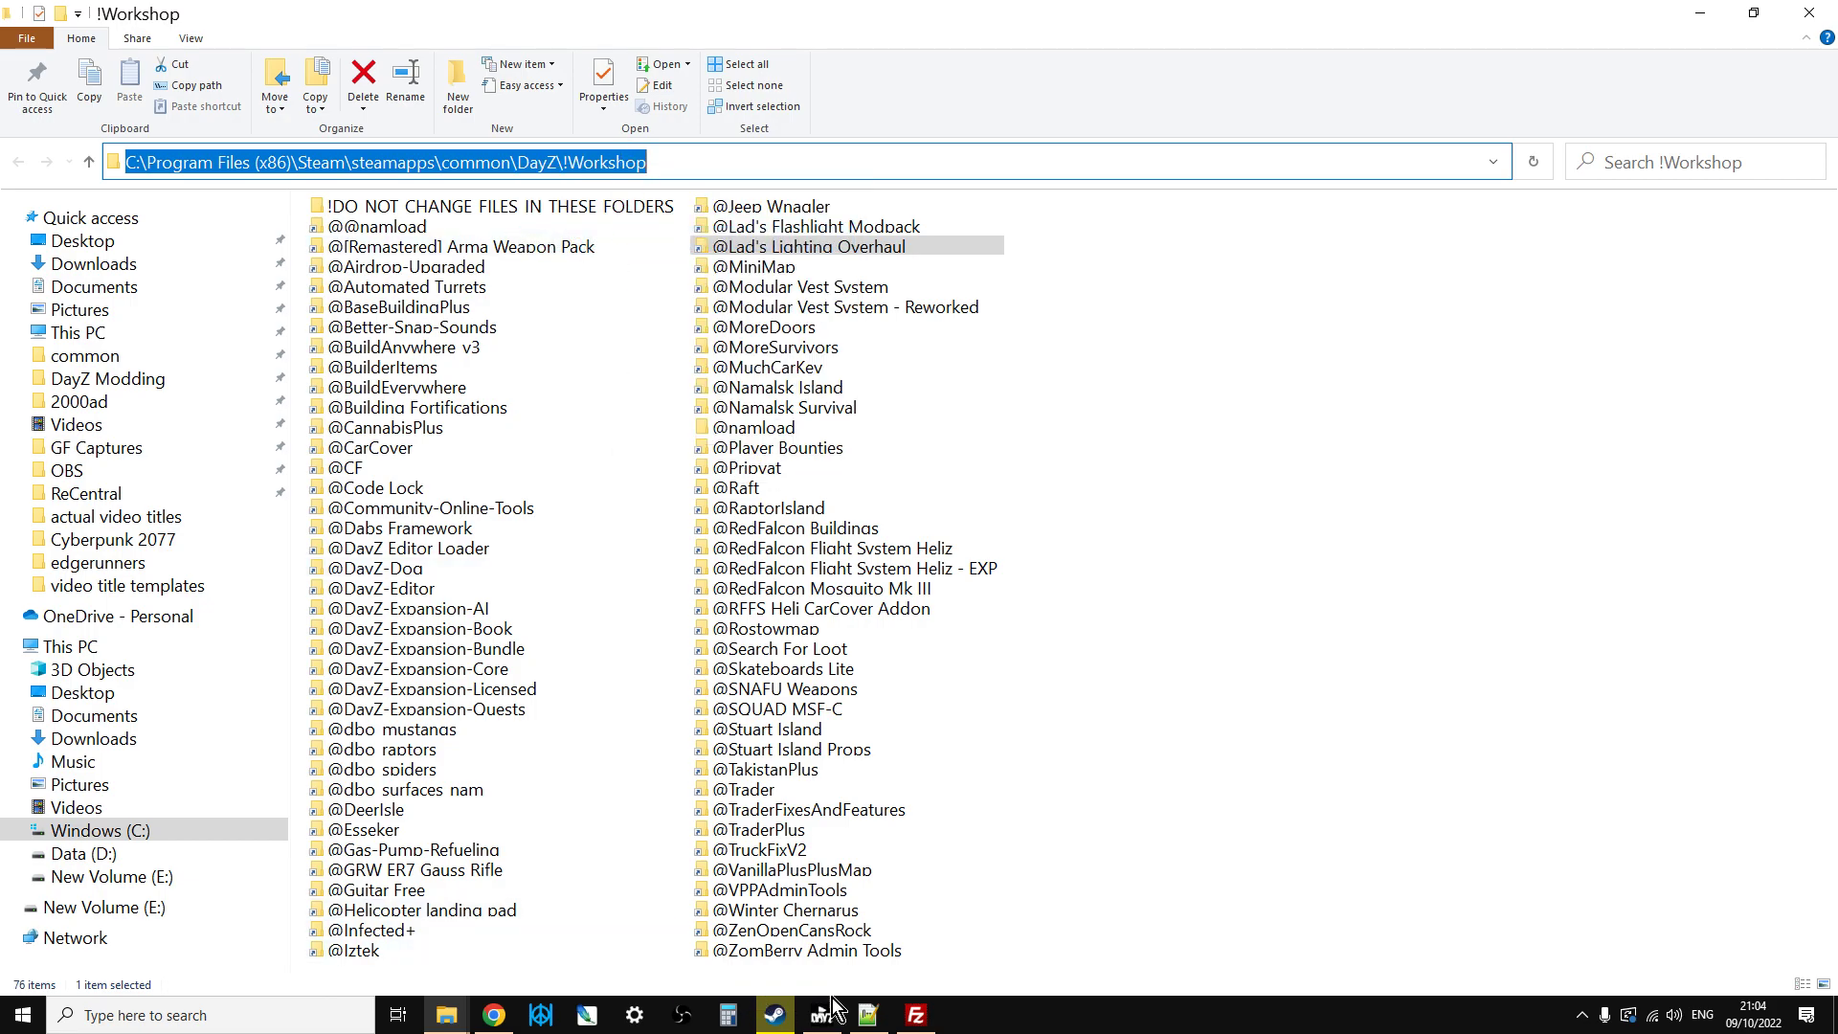
left_click(915, 1015)
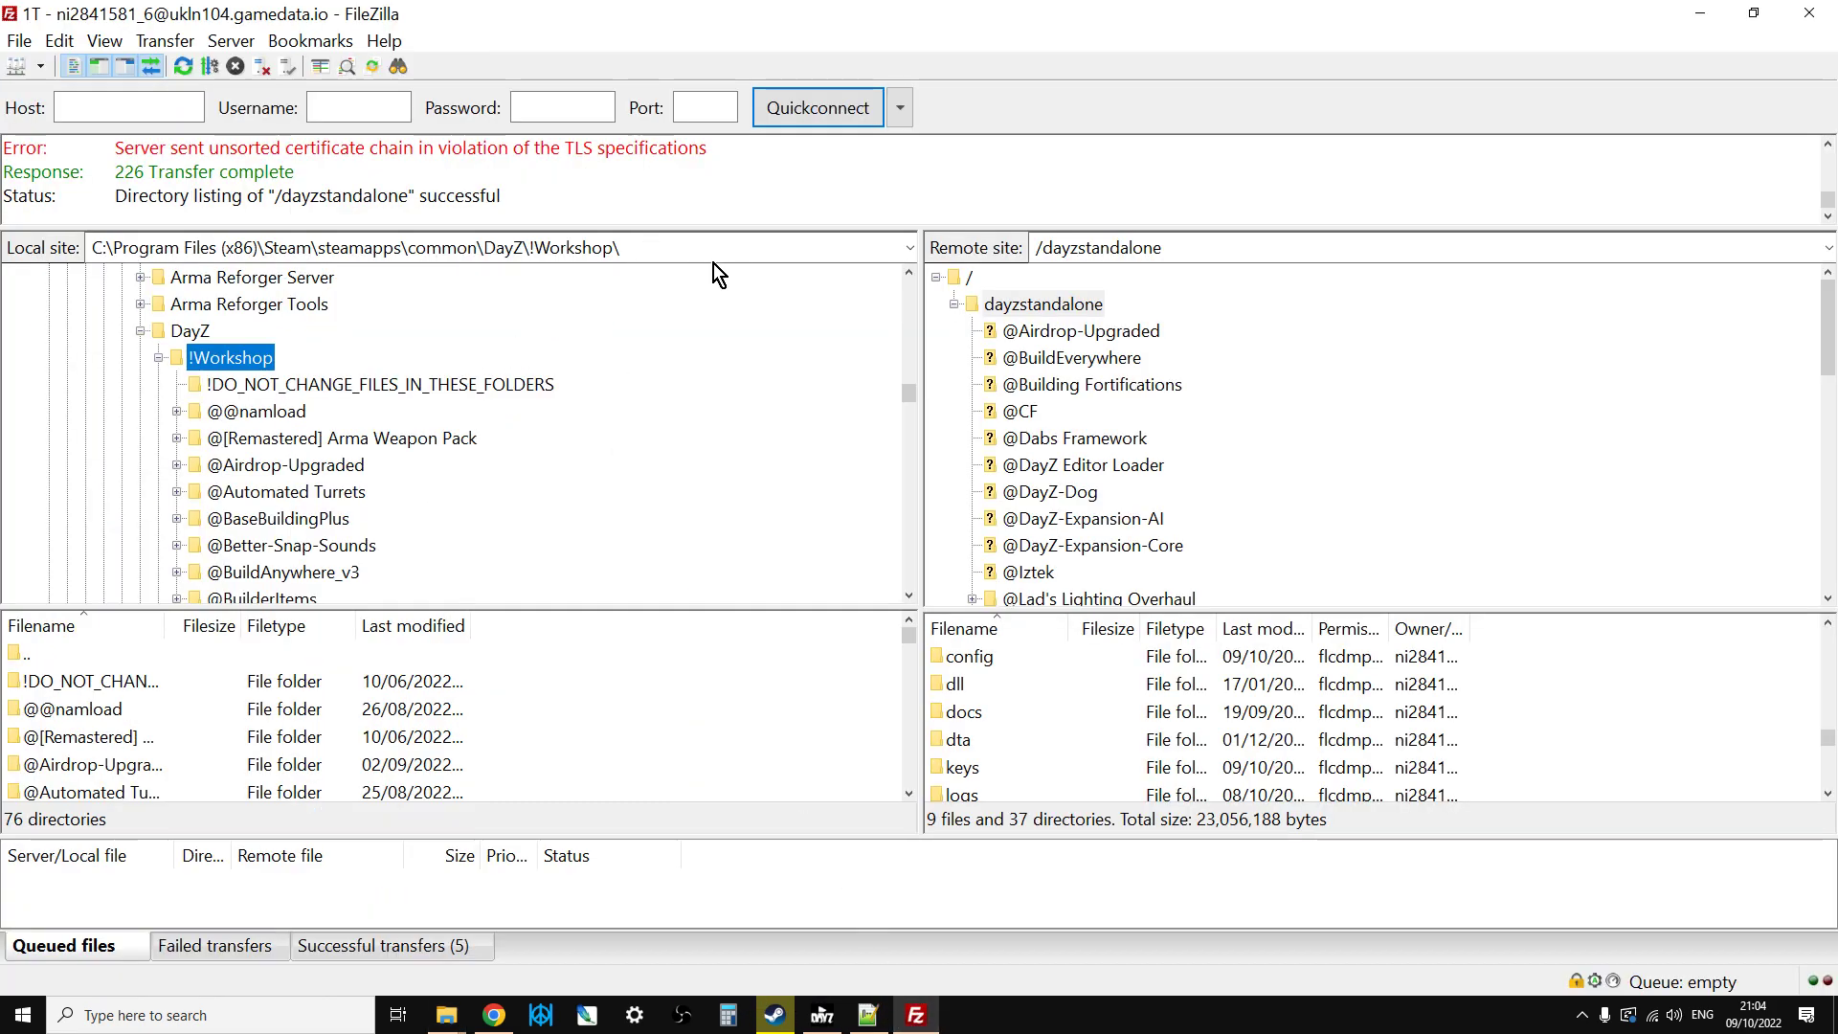
Paste the !Workshop path as FileZilla's local site and select the remote dayzstandalone folder
left_click(704, 249)
right_click(499, 245)
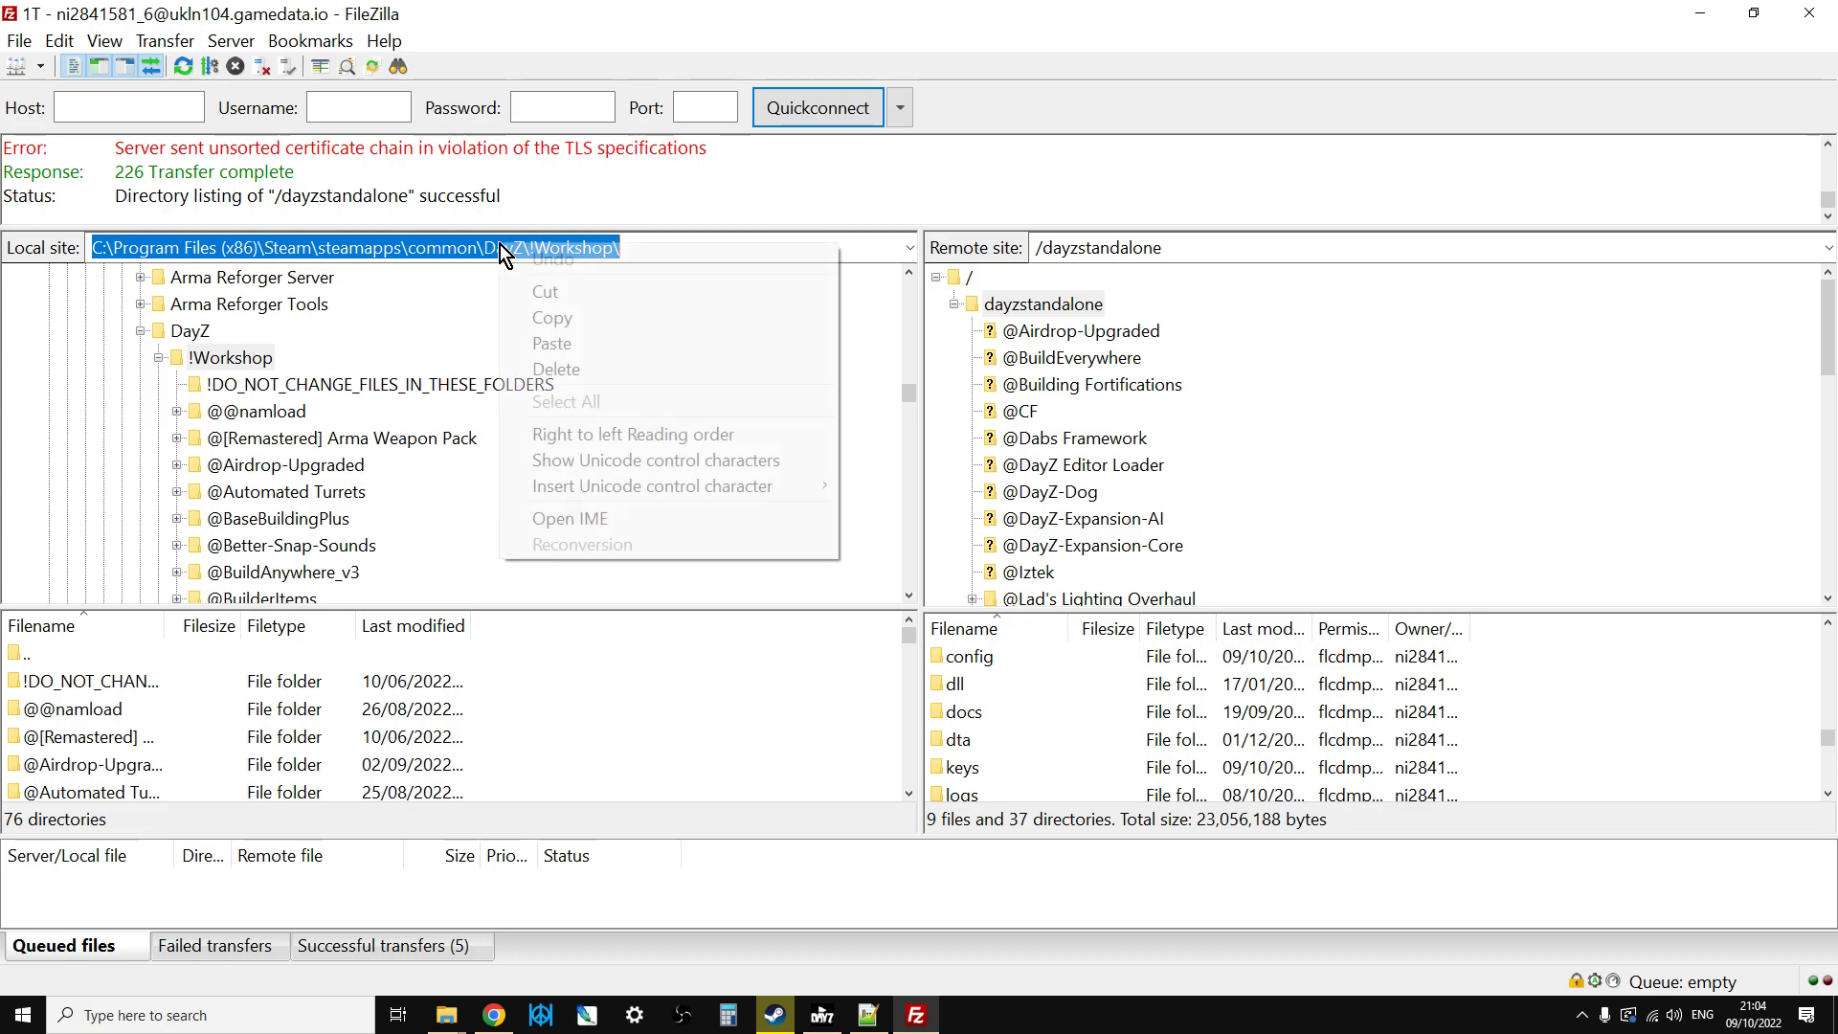
left_click(576, 352)
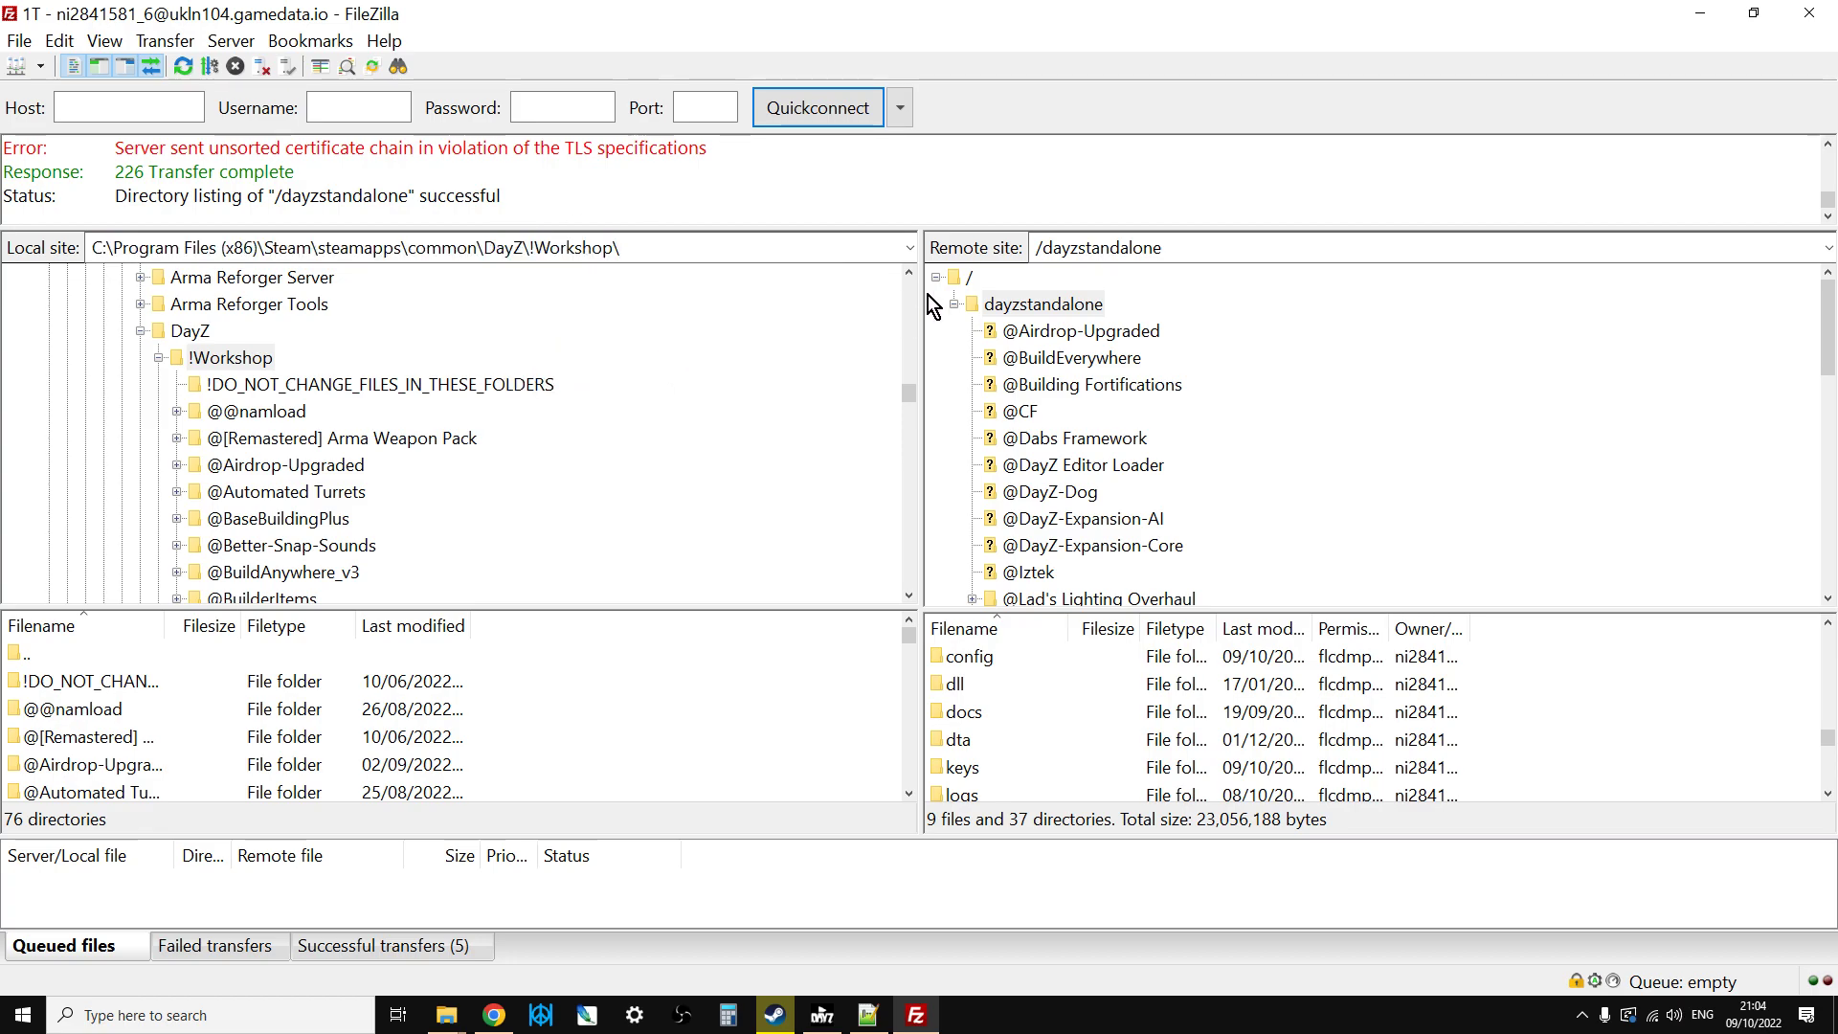
left_click(1029, 308)
scroll(381, 415, "down", 6)
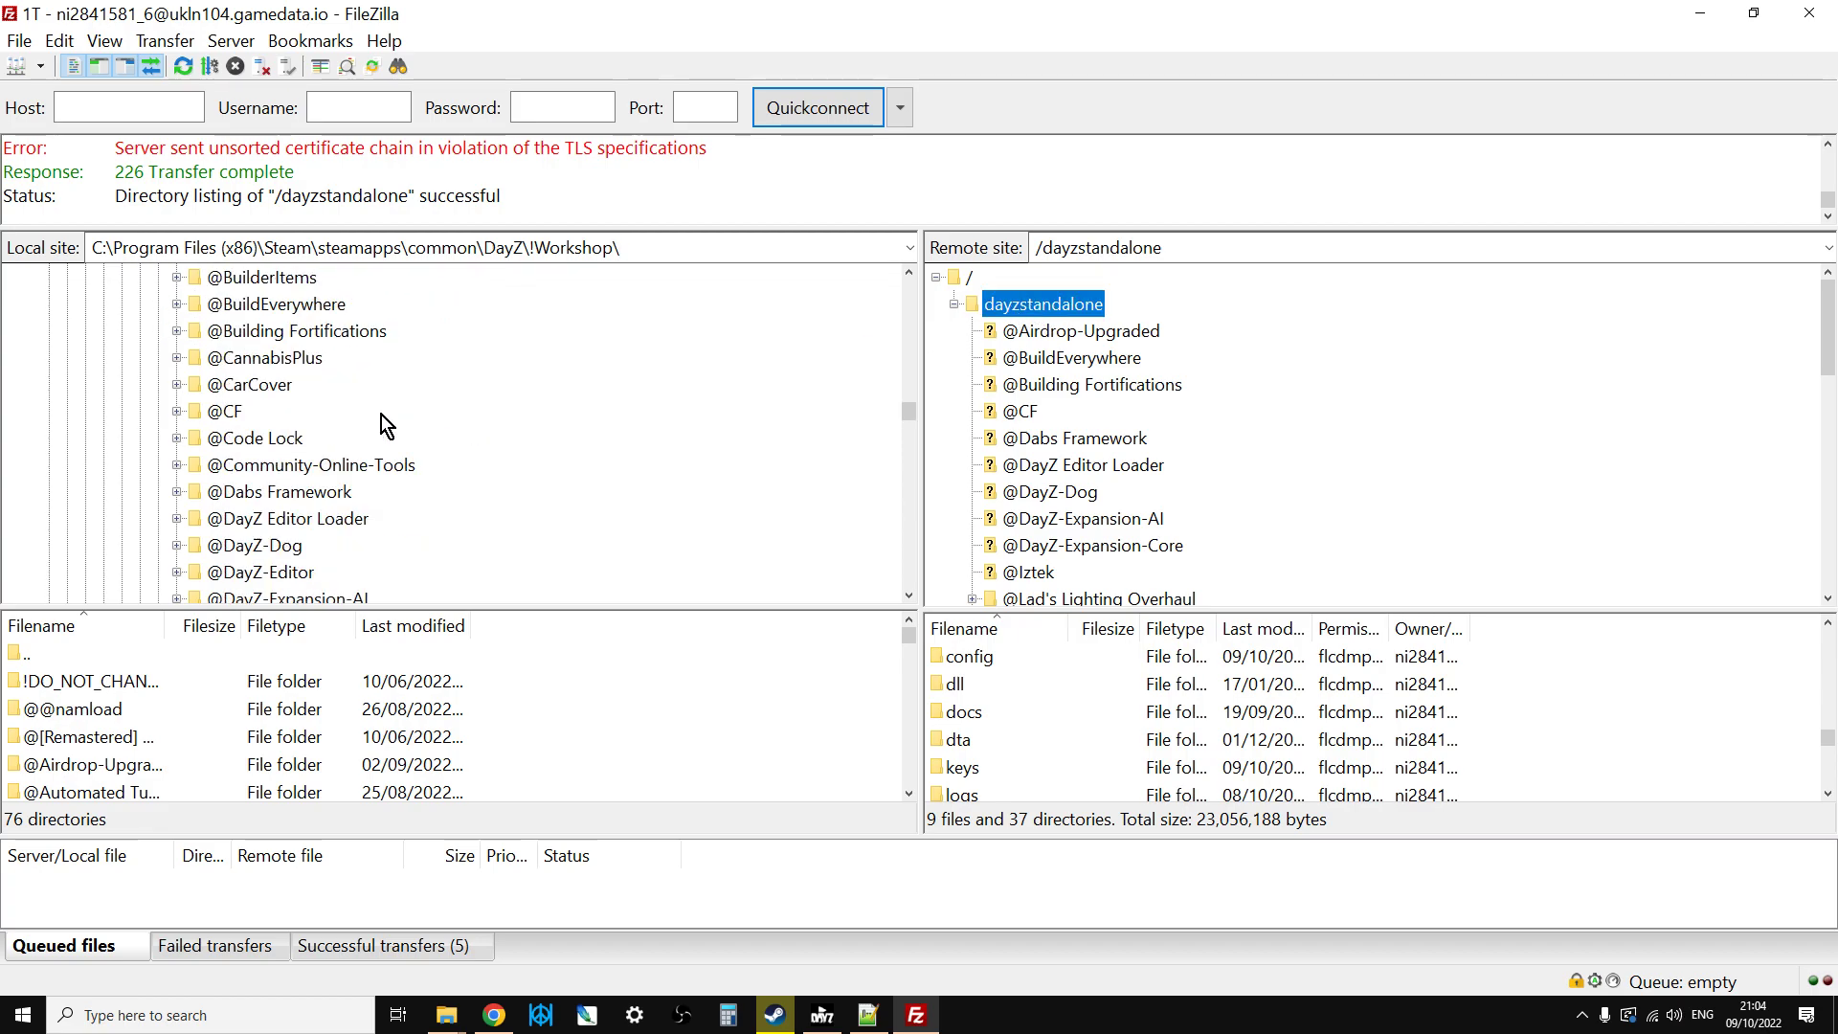
scroll(381, 415, "down", 6)
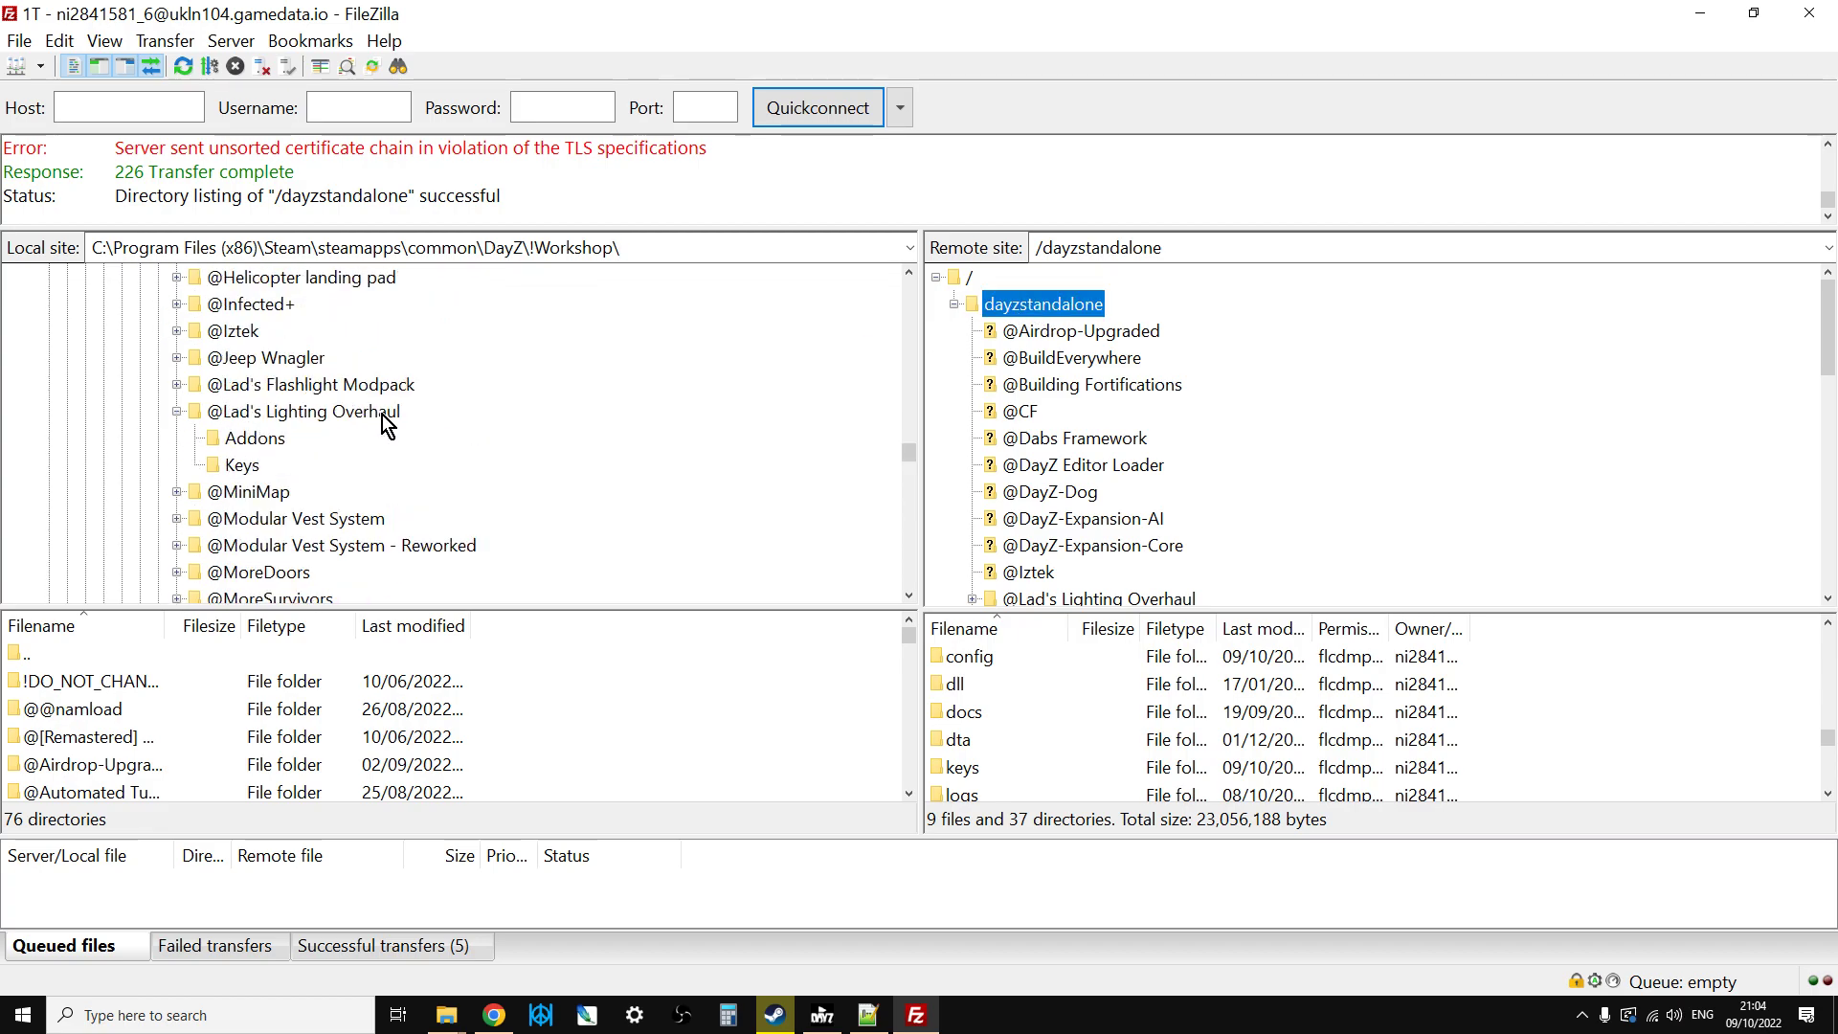
right_click(296, 417)
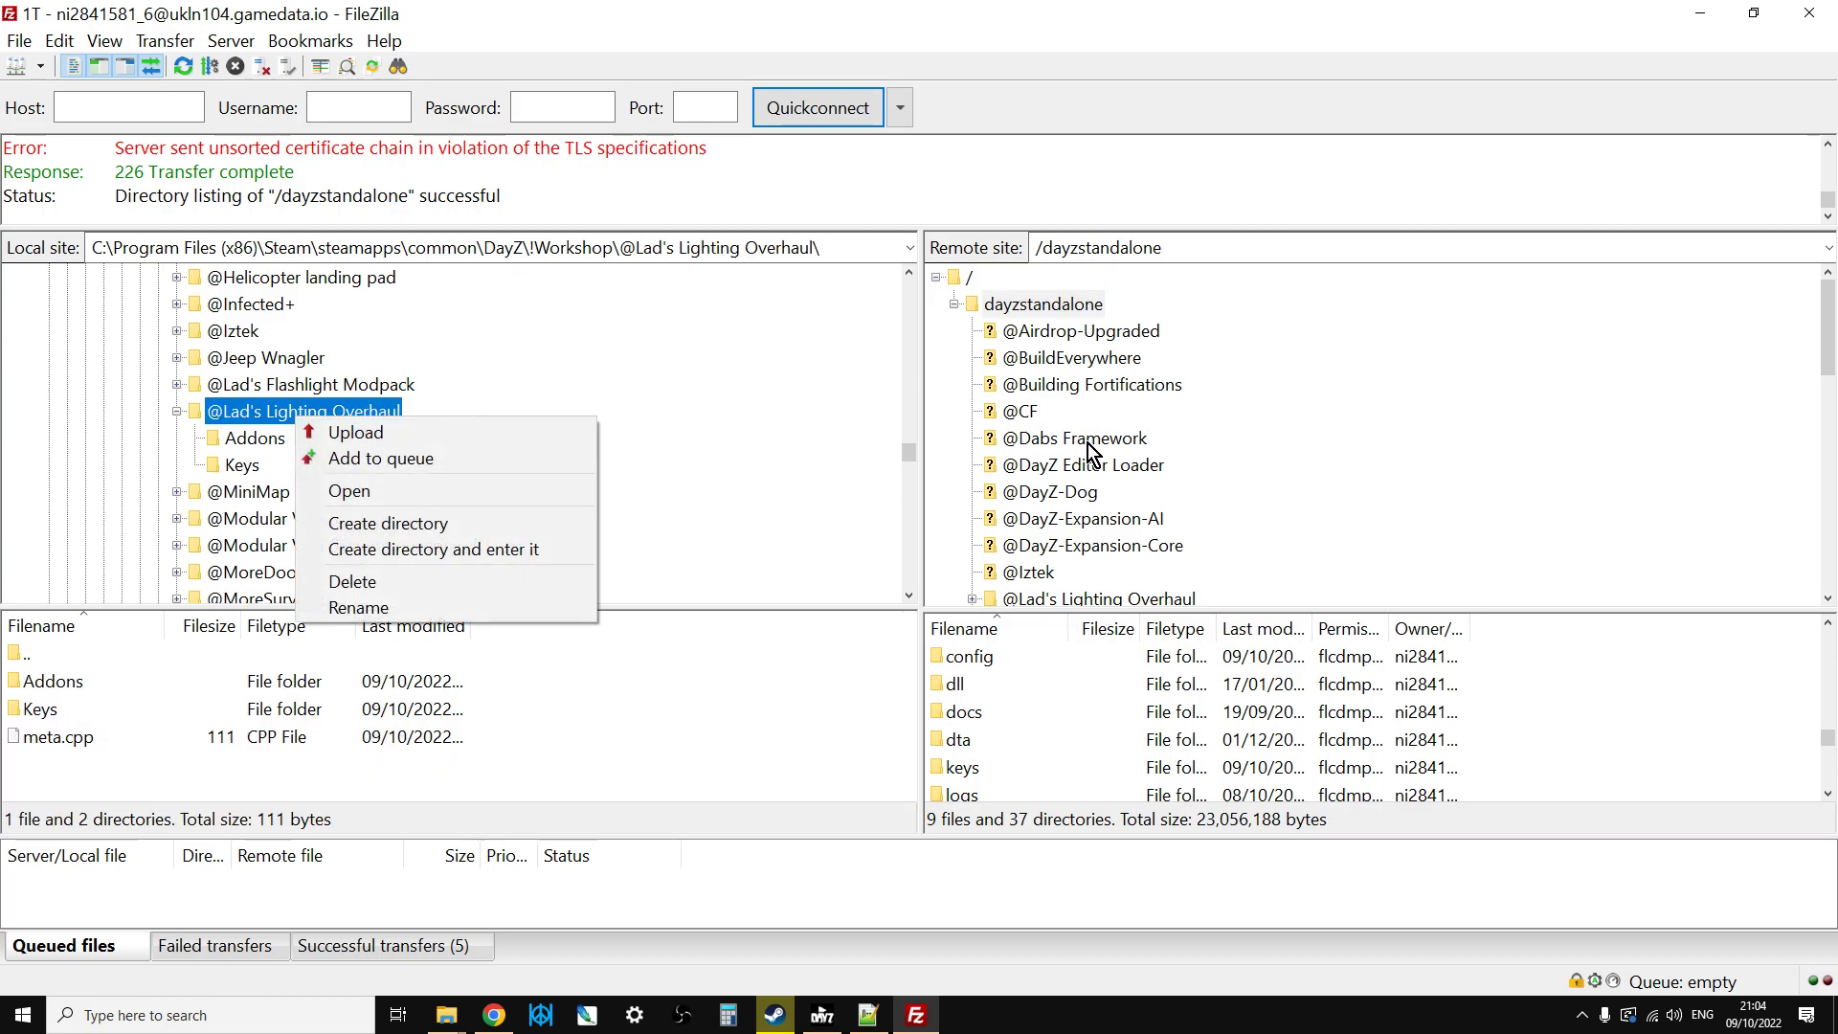
left_click(1204, 442)
scroll(1178, 445, "down", 3)
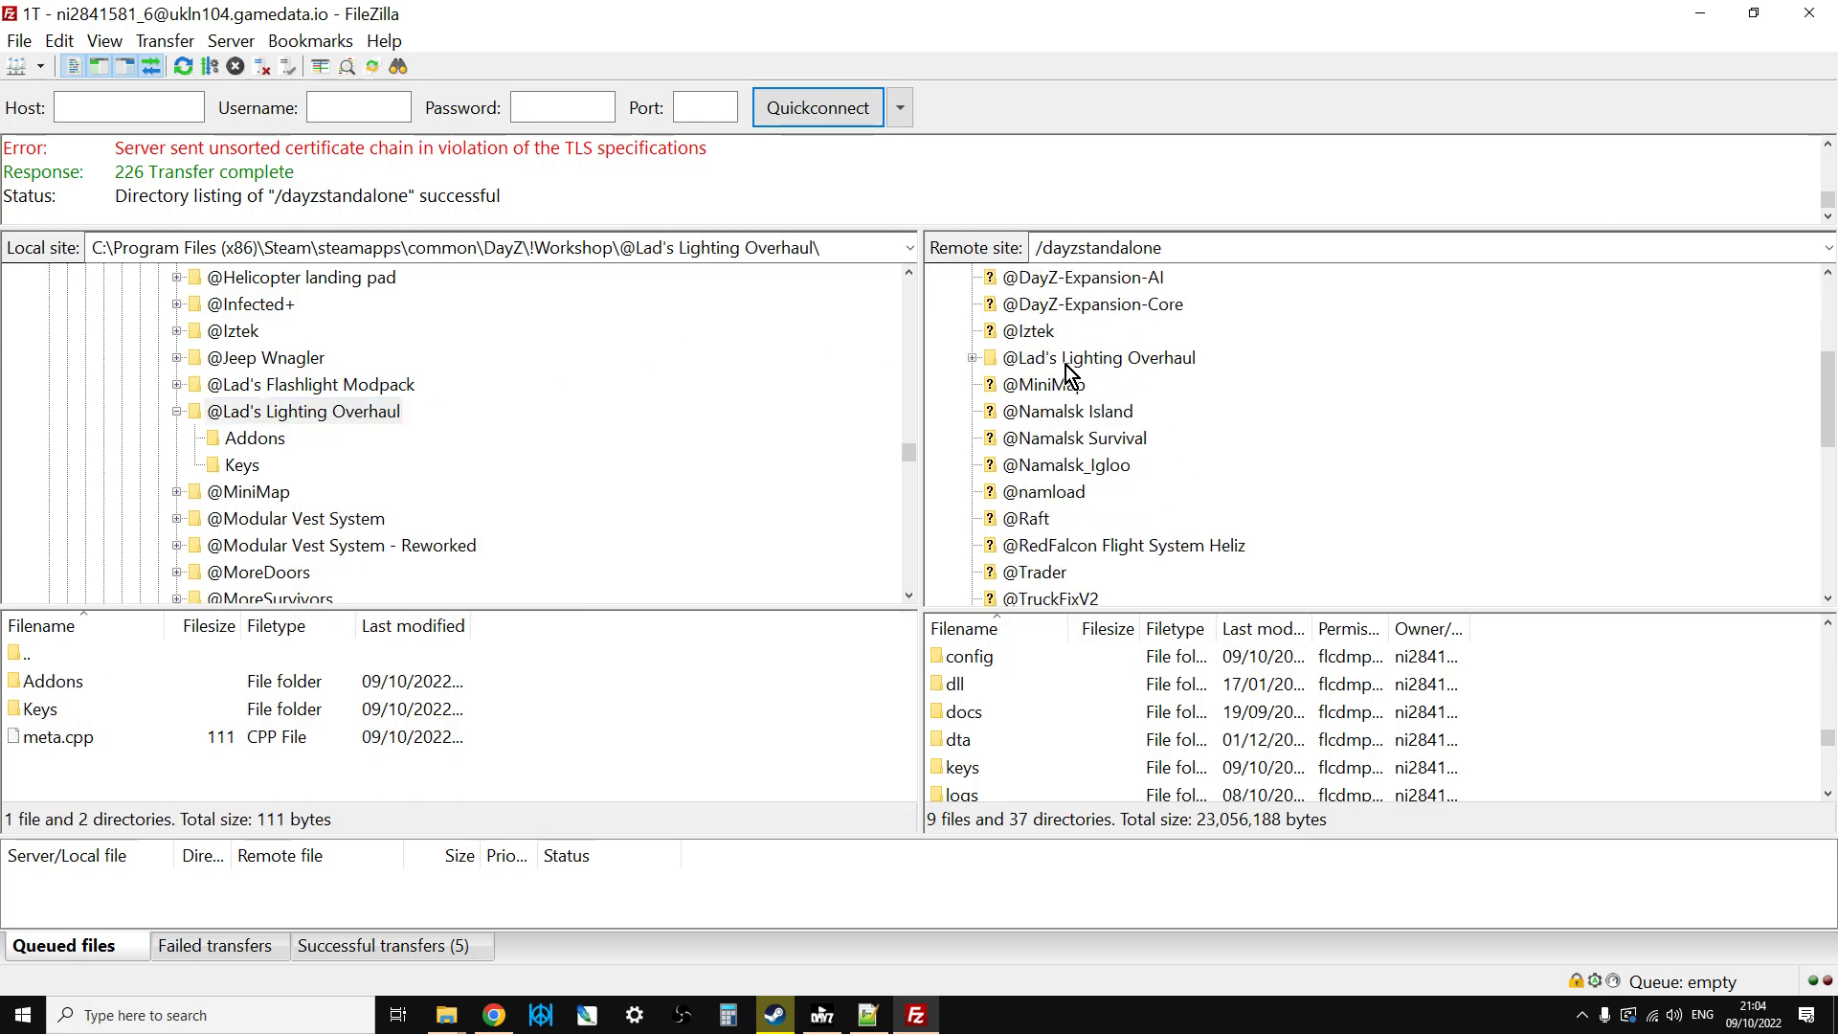
left_click(1065, 365)
left_click(241, 465)
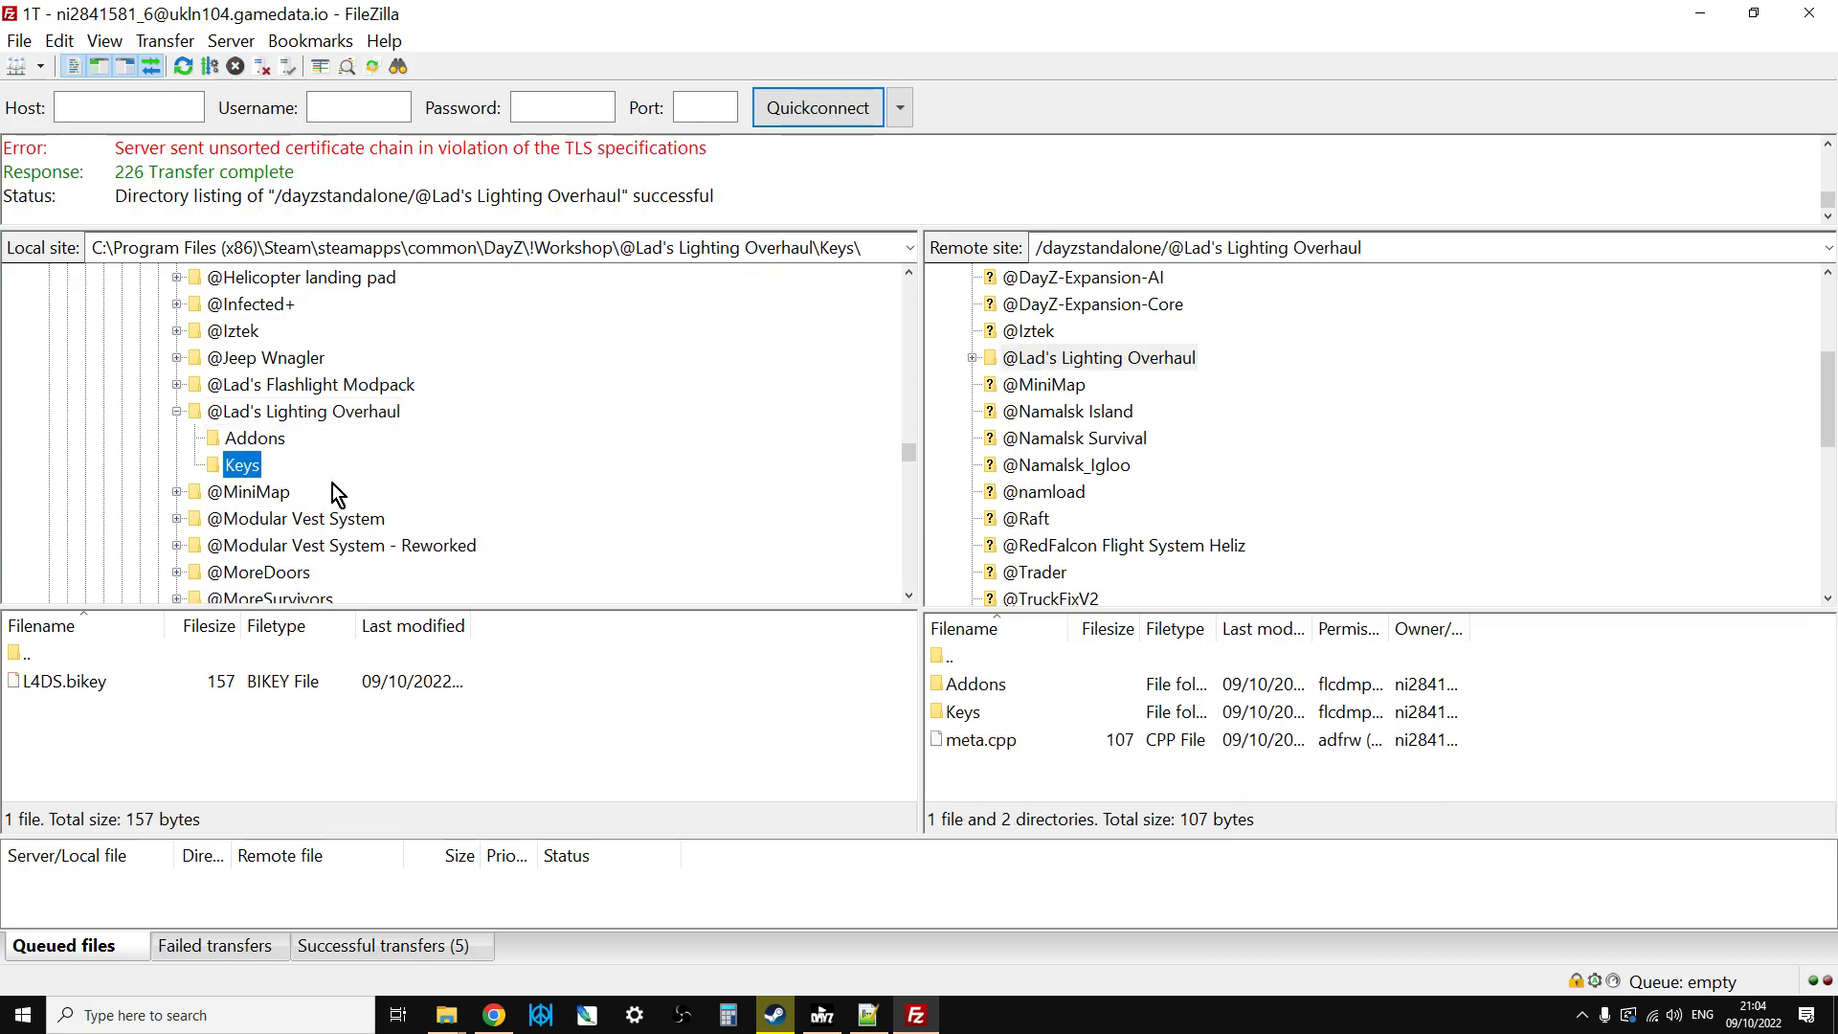
scroll(1098, 457, "down", 6)
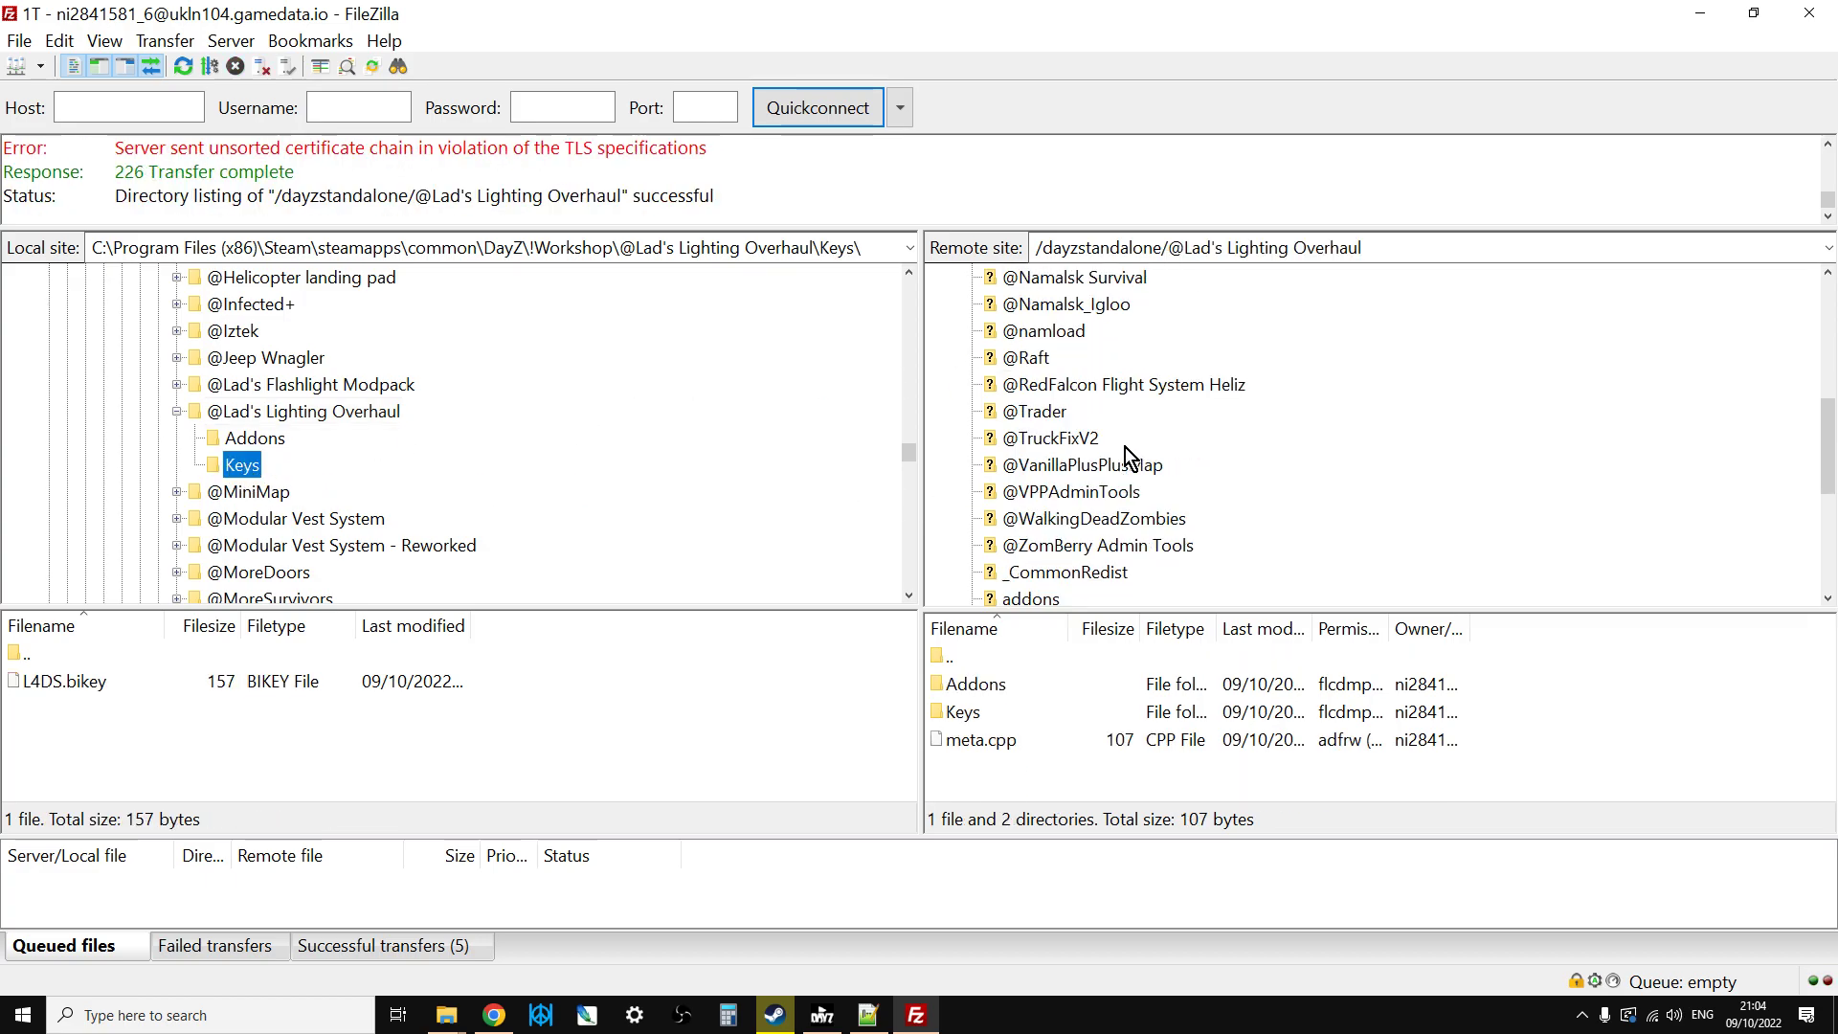
left_click(1017, 491)
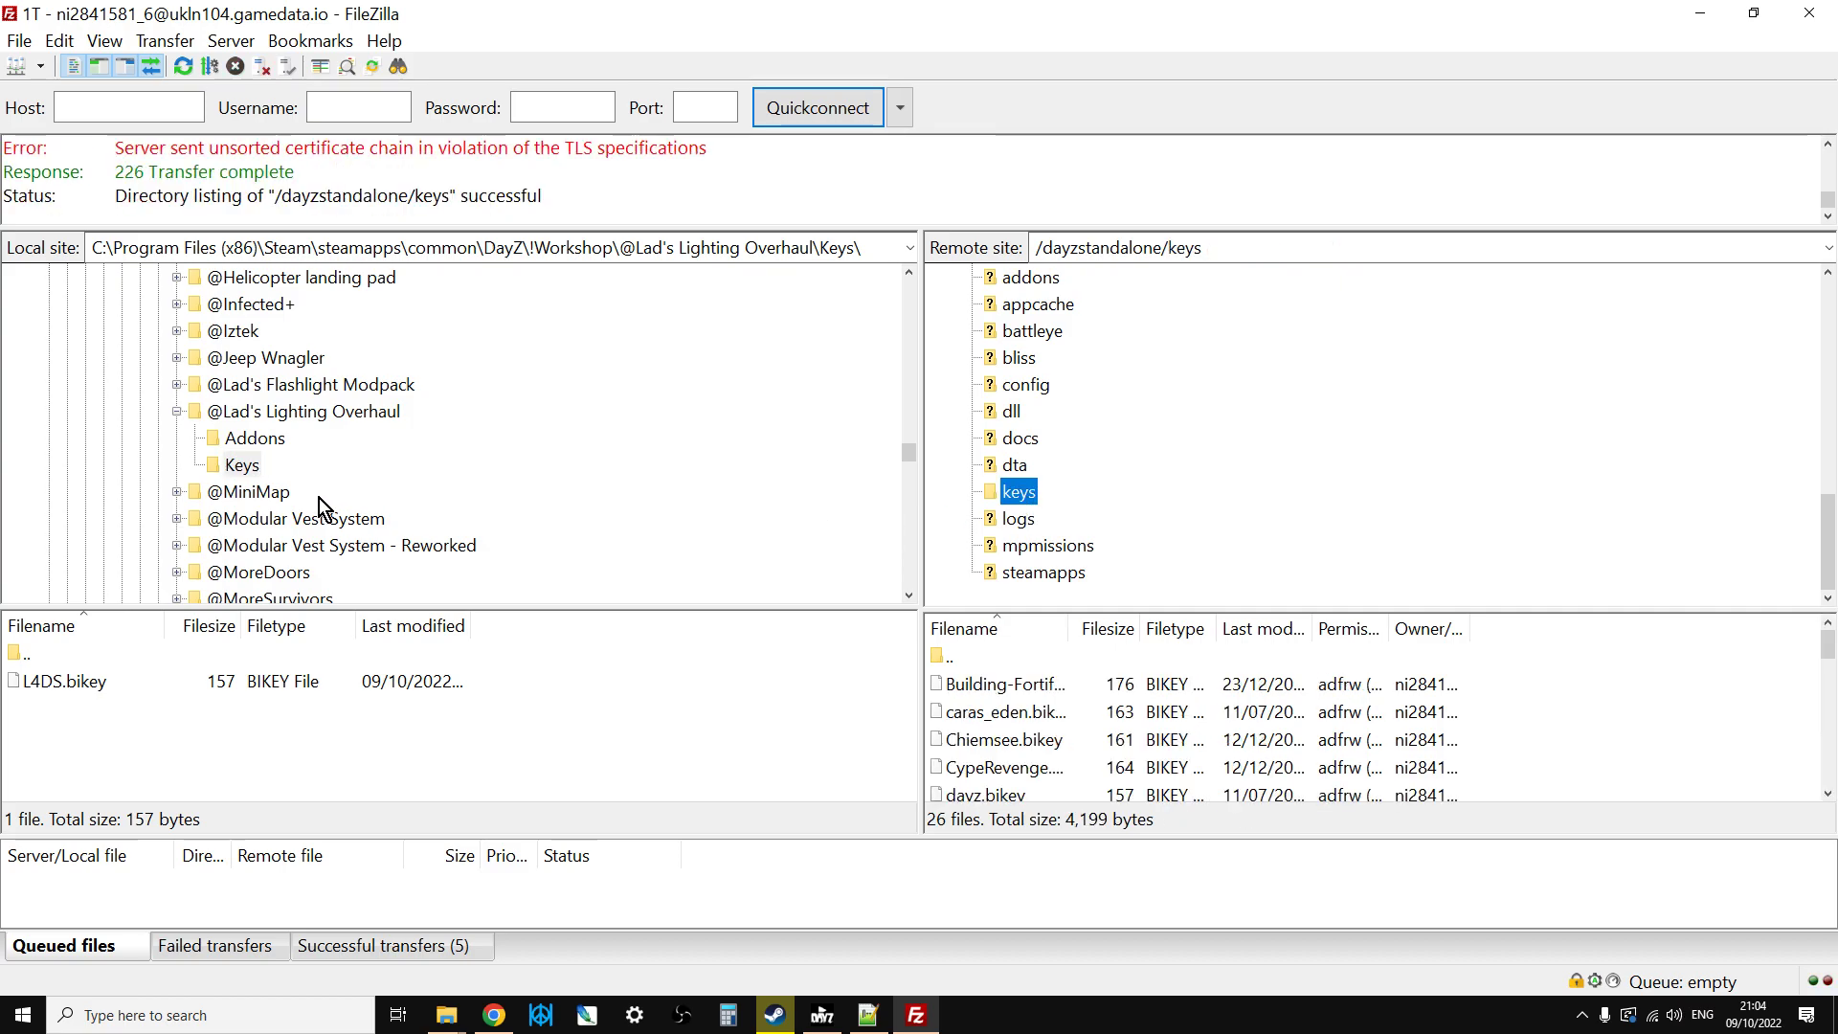
right_click(255, 466)
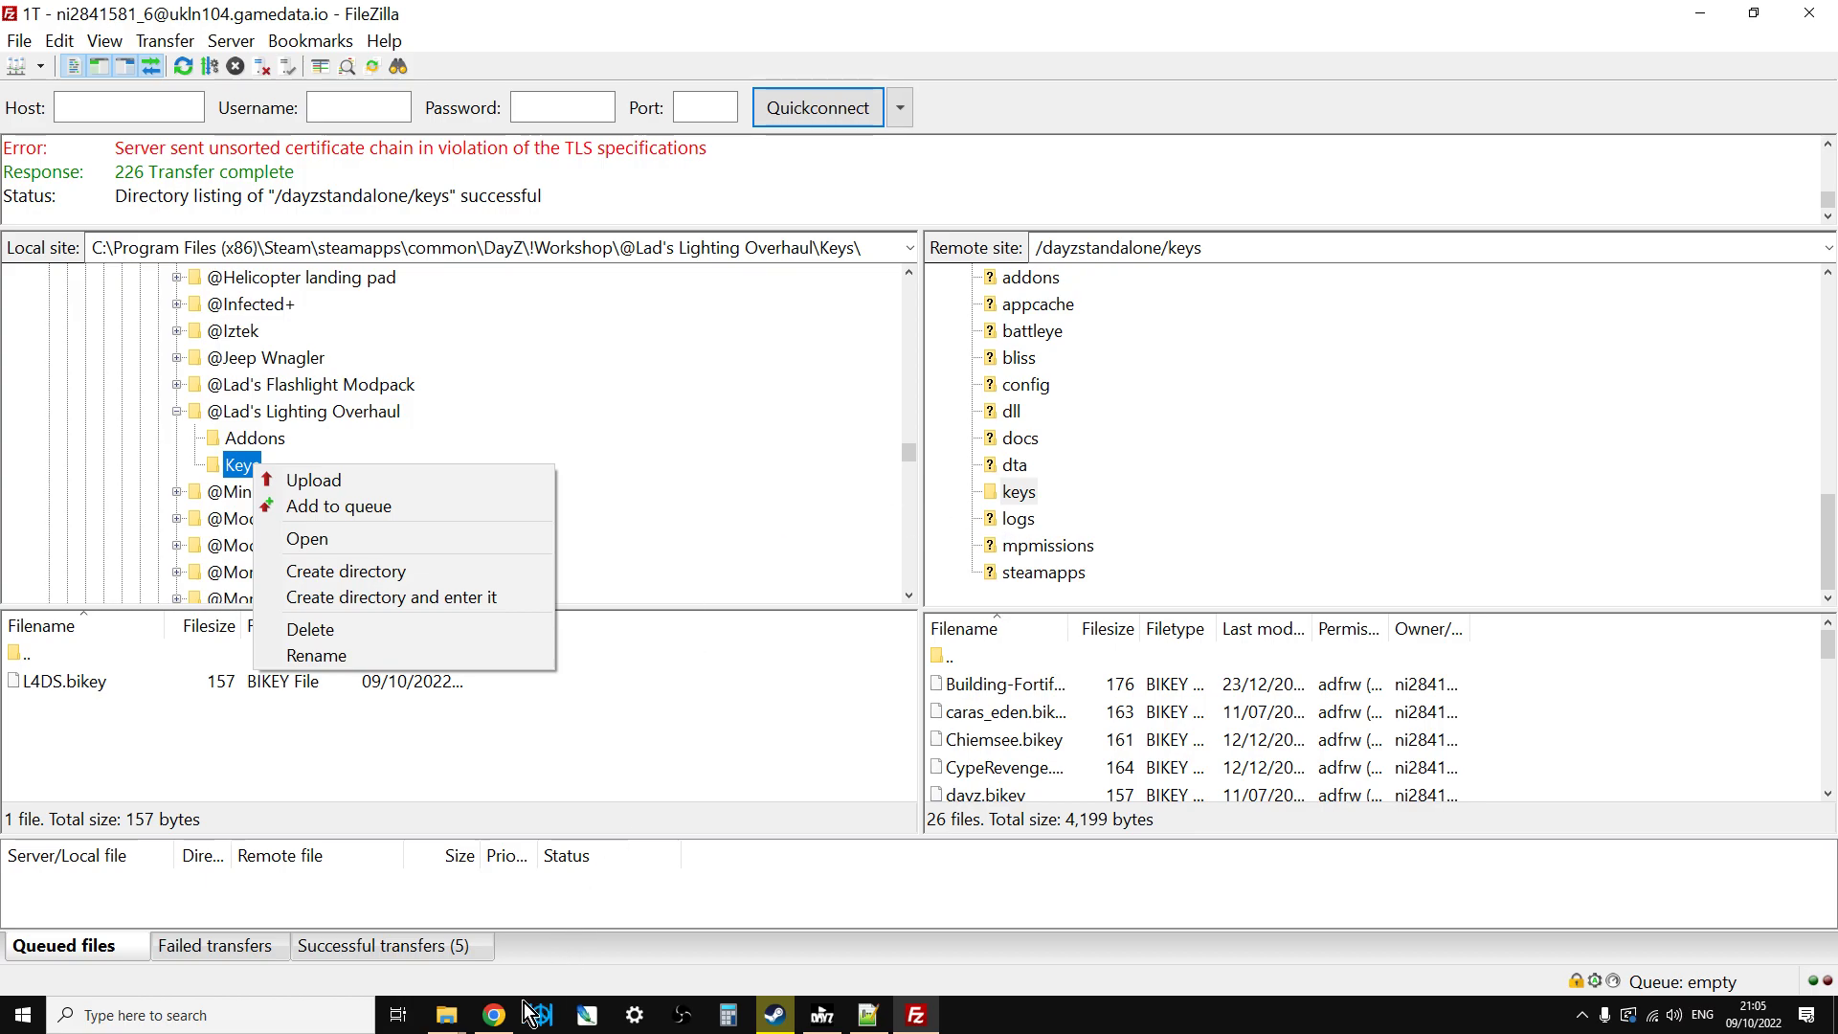
left_click(494, 1015)
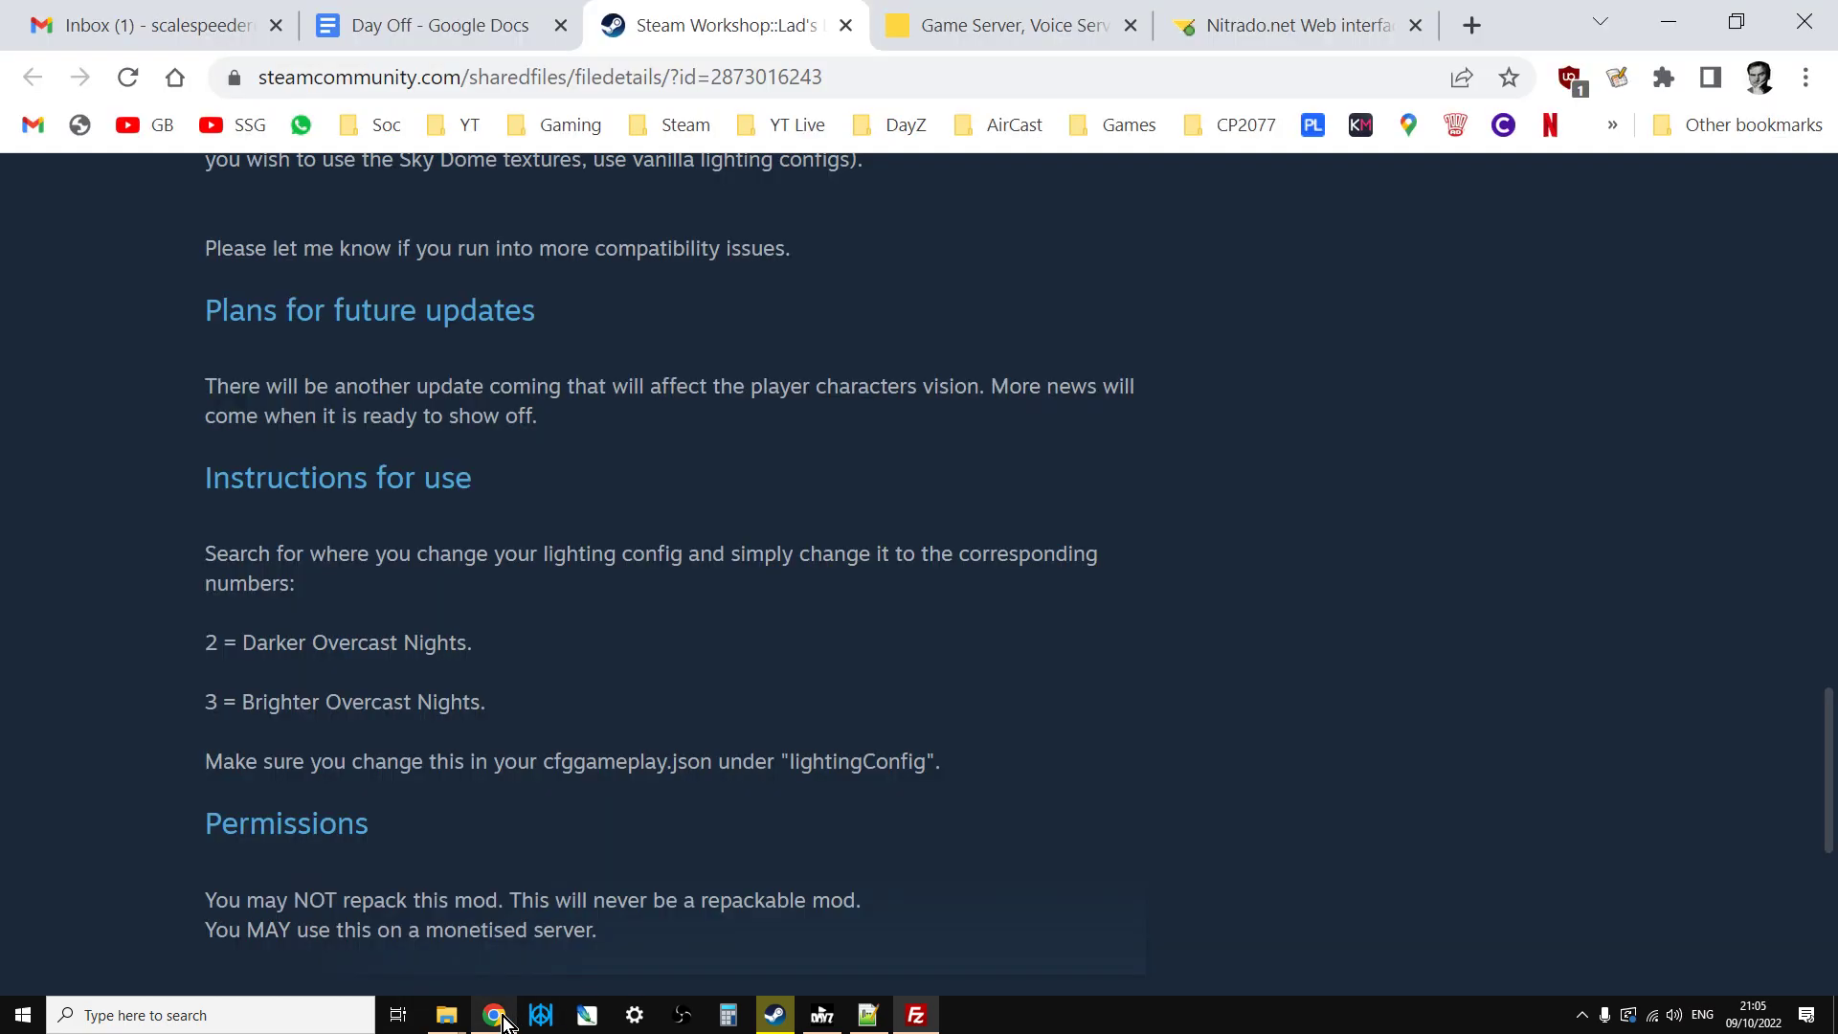
left_click(1237, 31)
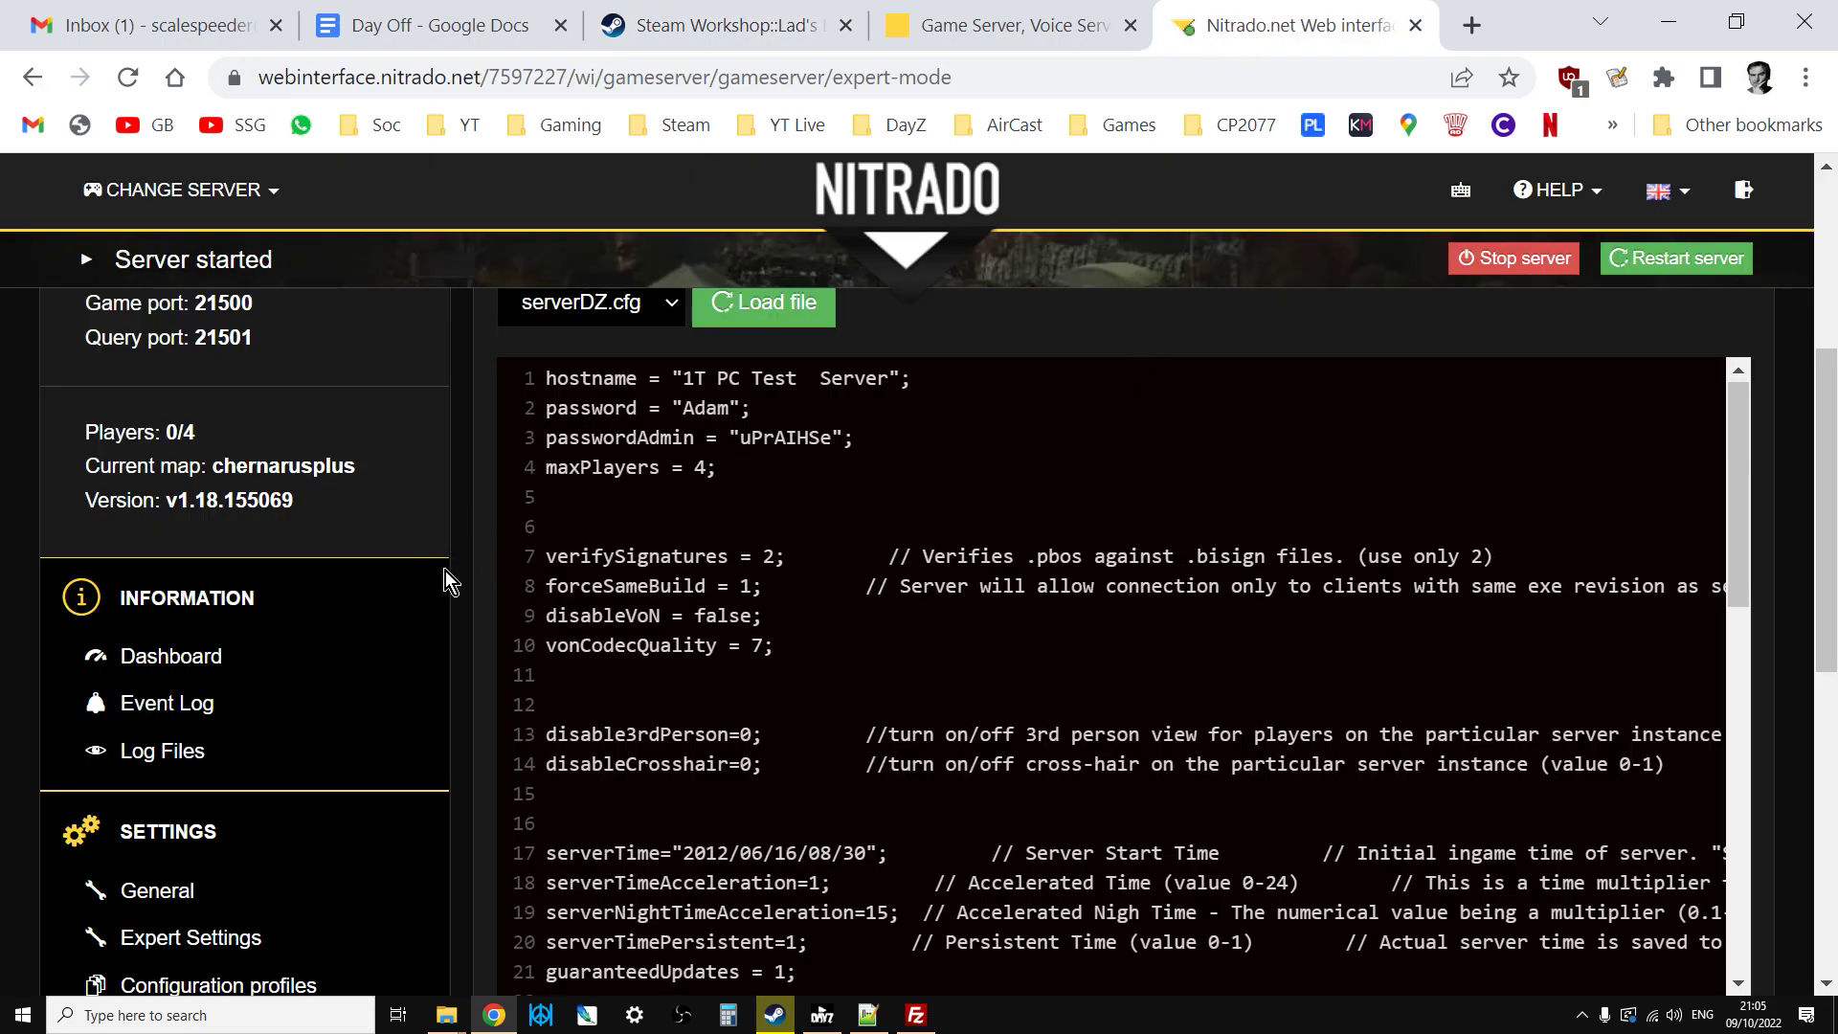
scroll(297, 655, "up", 3)
scroll(297, 656, "down", 6)
left_click(153, 595)
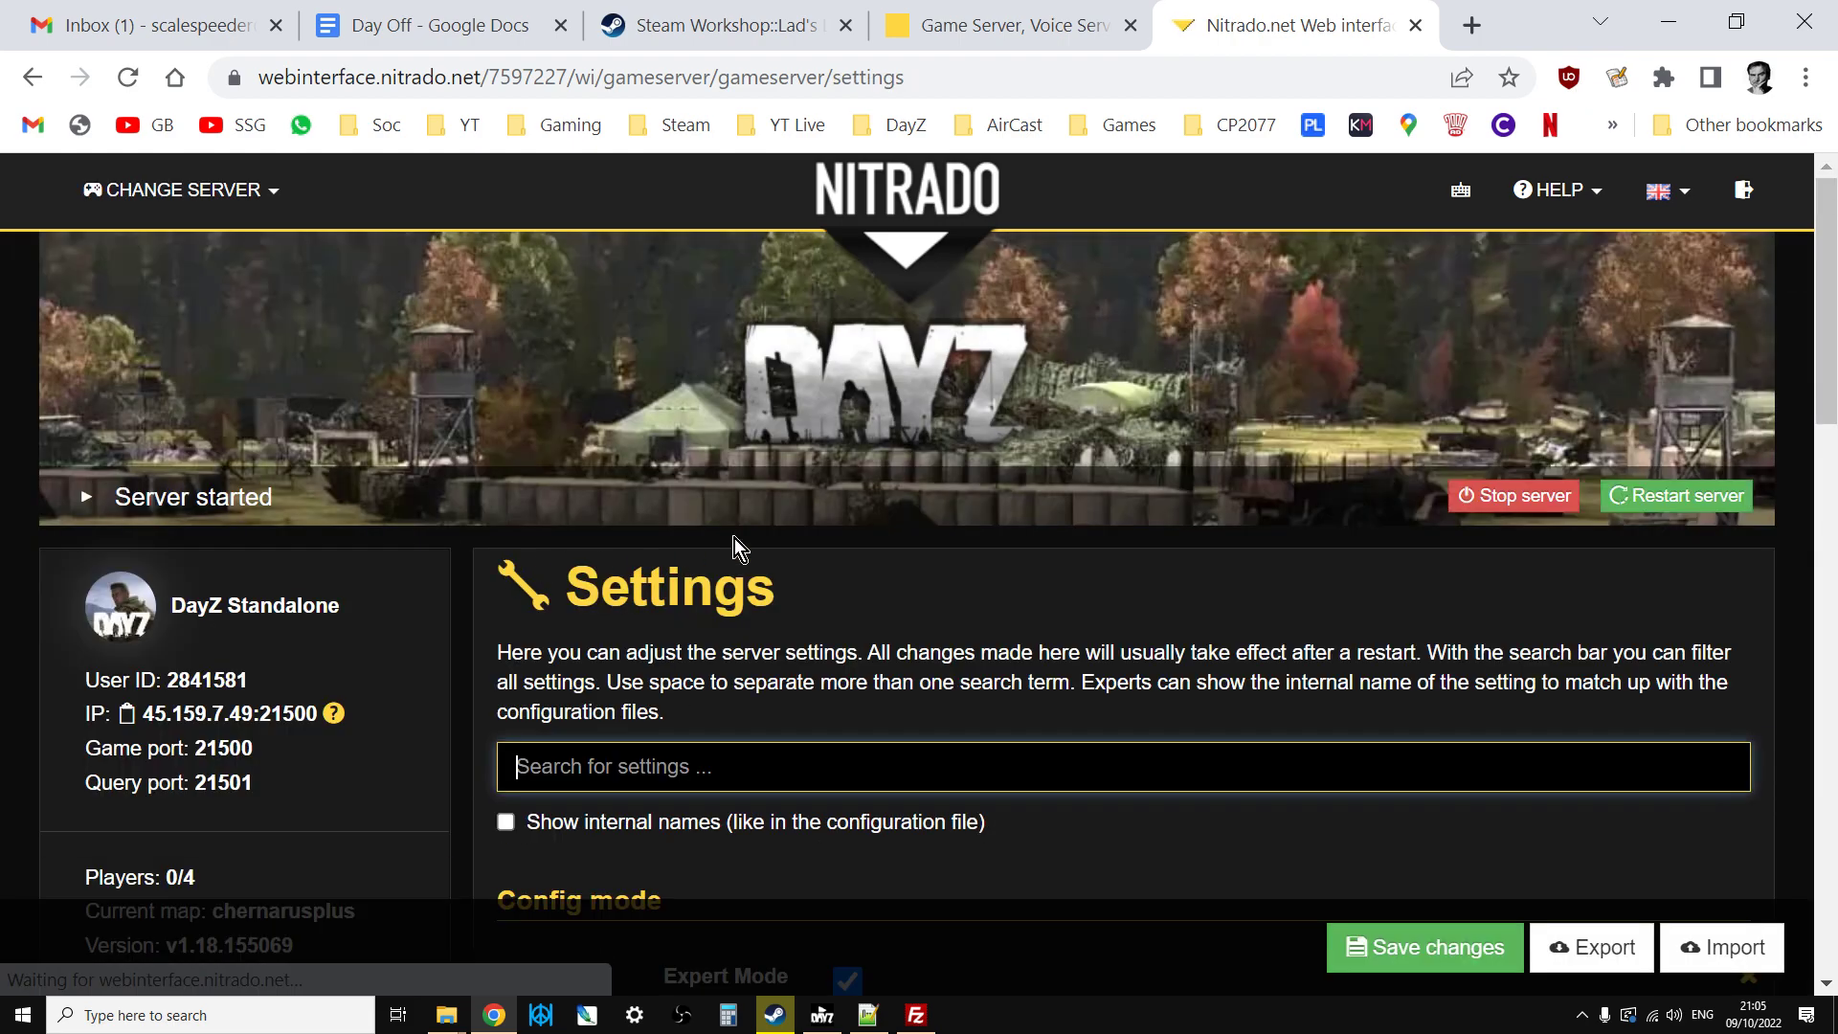
left_click_drag(1828, 273, 1768, 731)
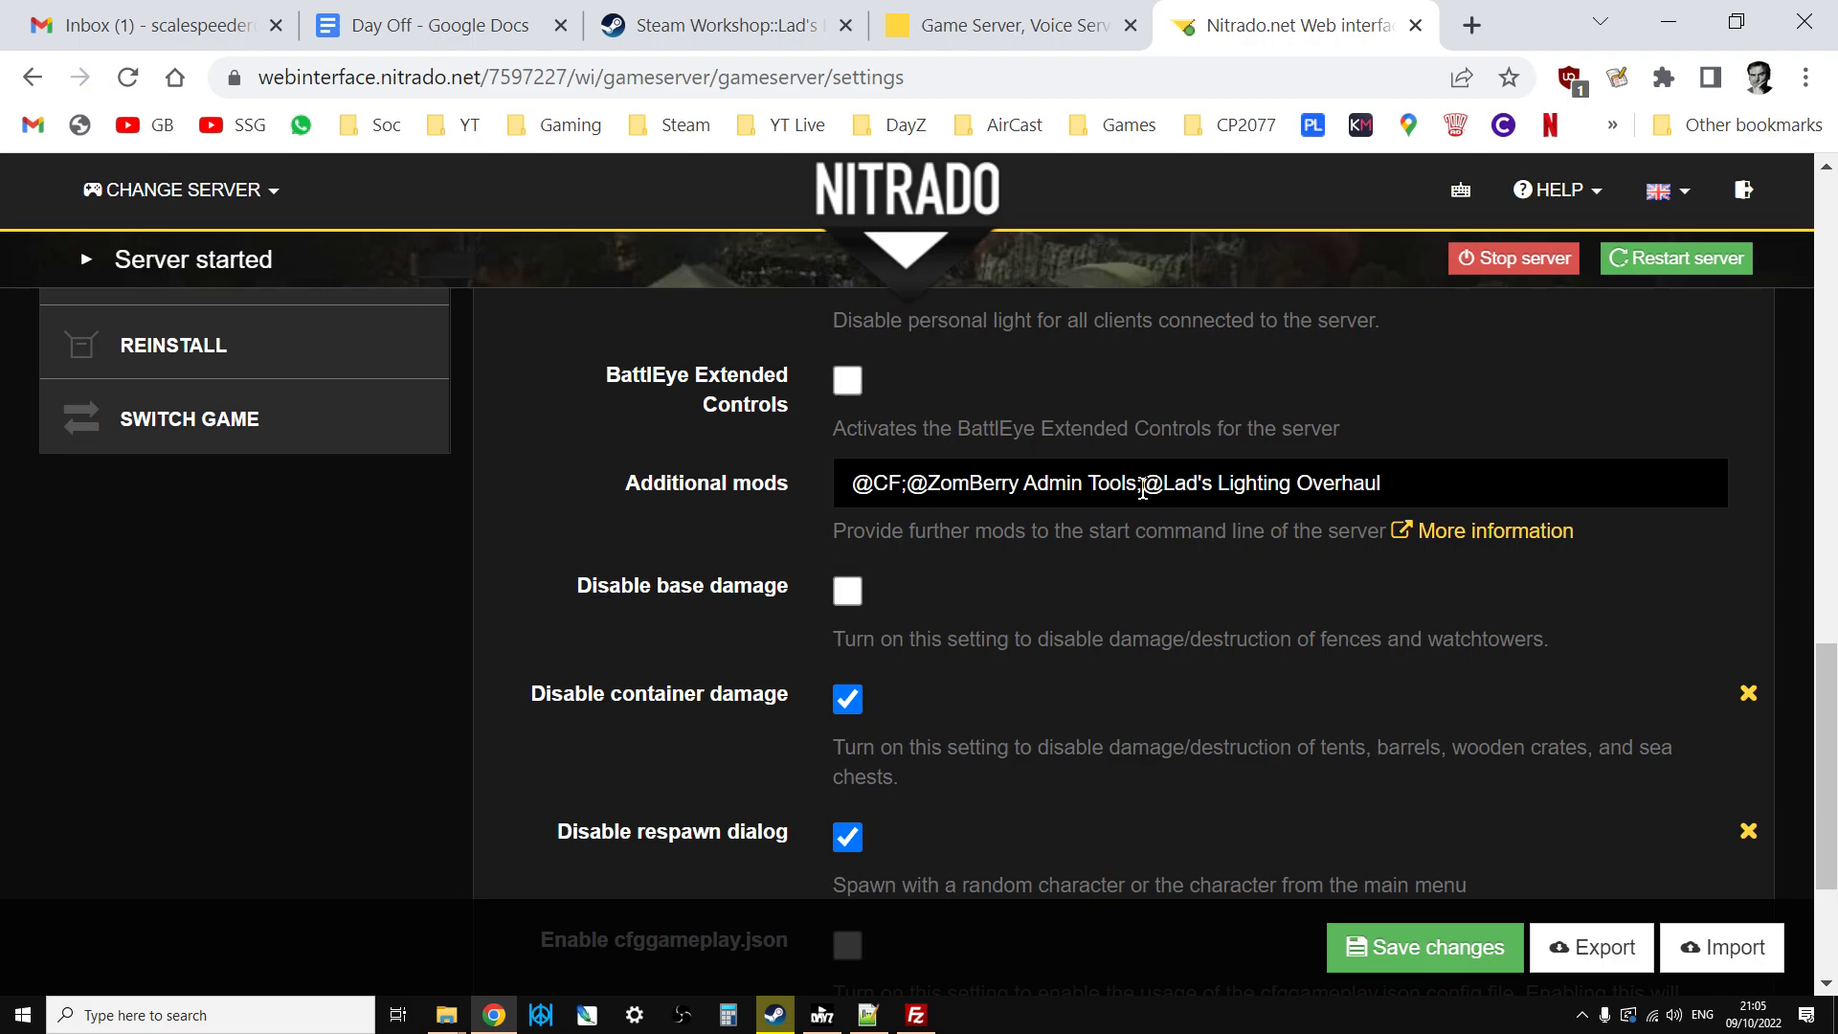
left_click(441, 1022)
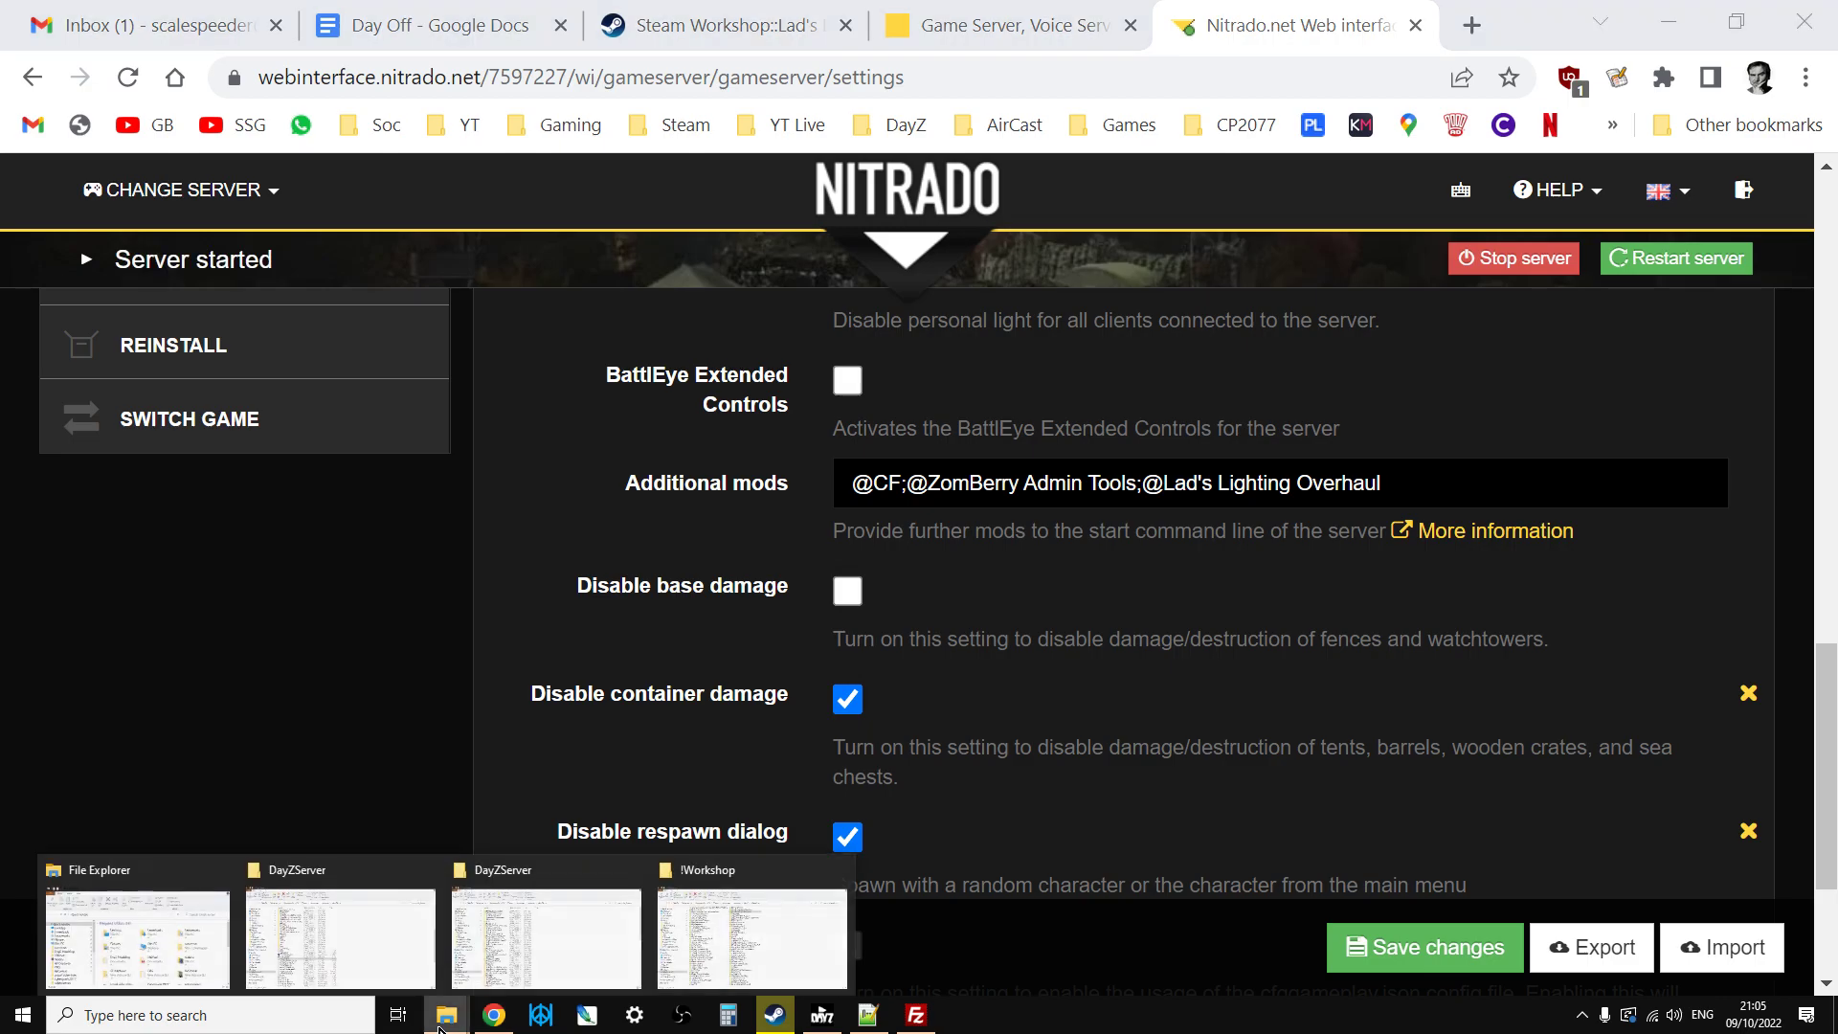
left_click(553, 957)
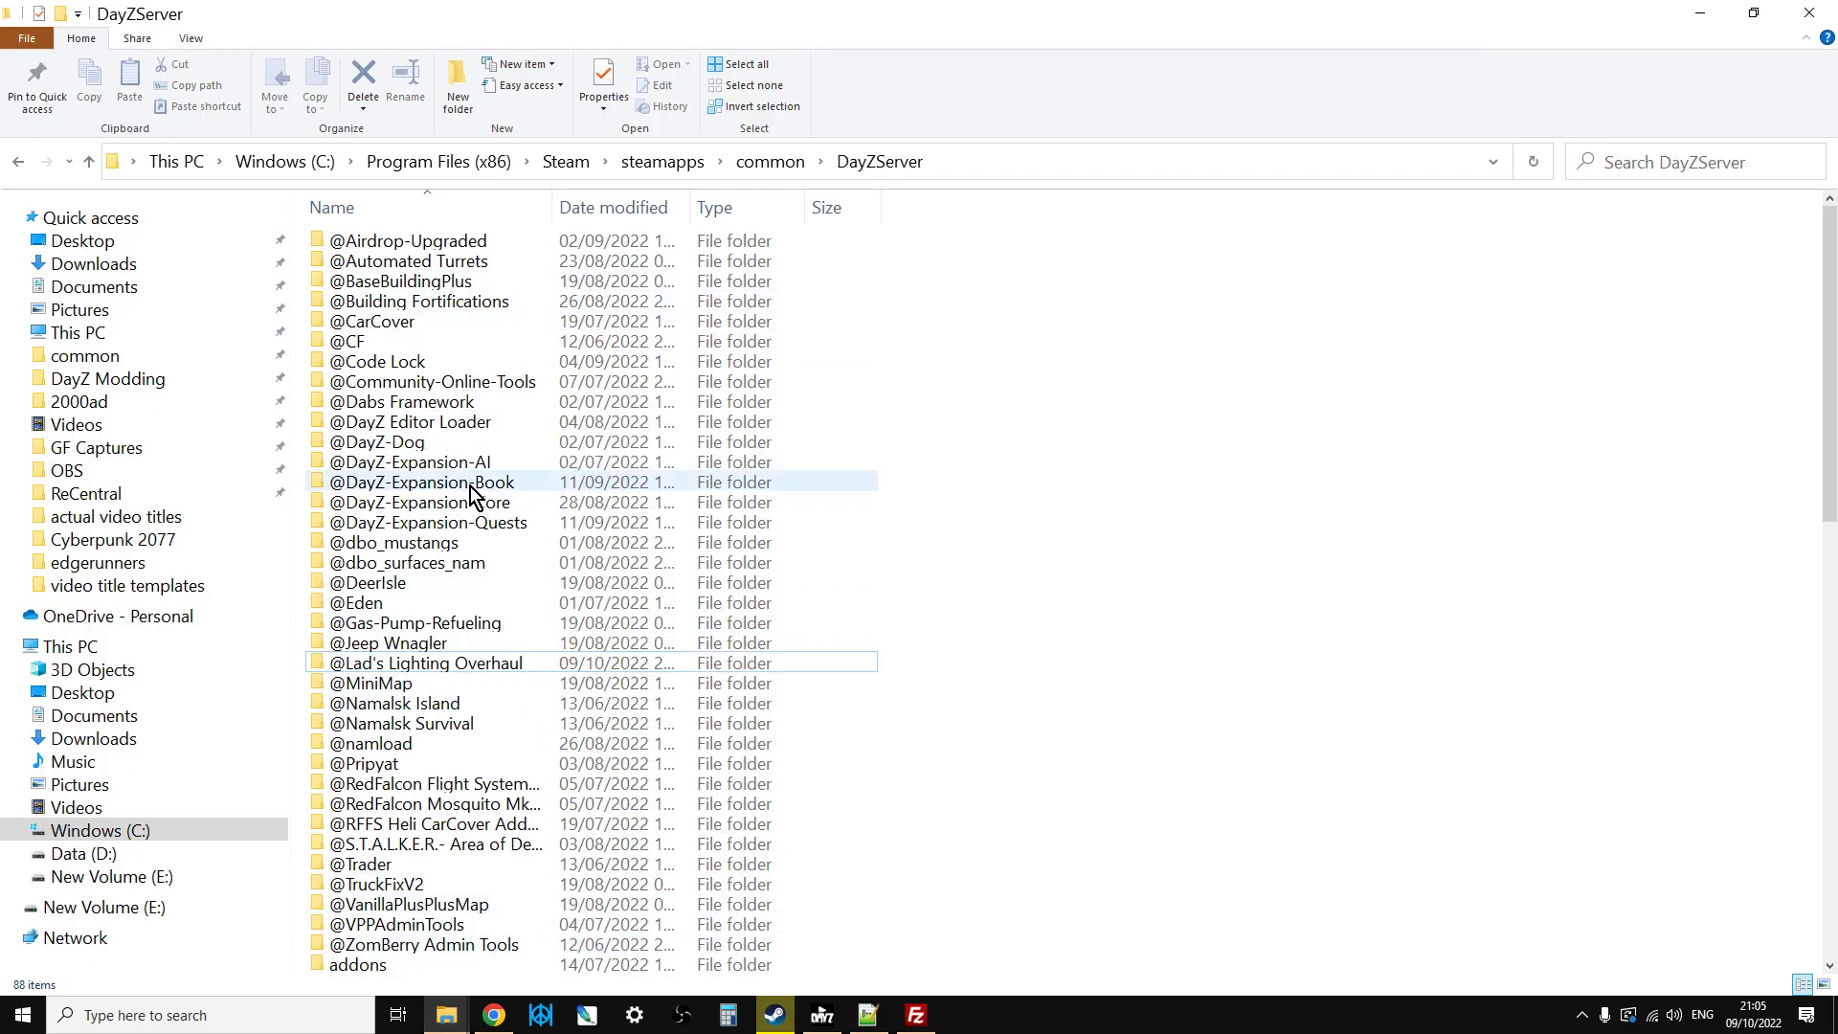
left_click(433, 682)
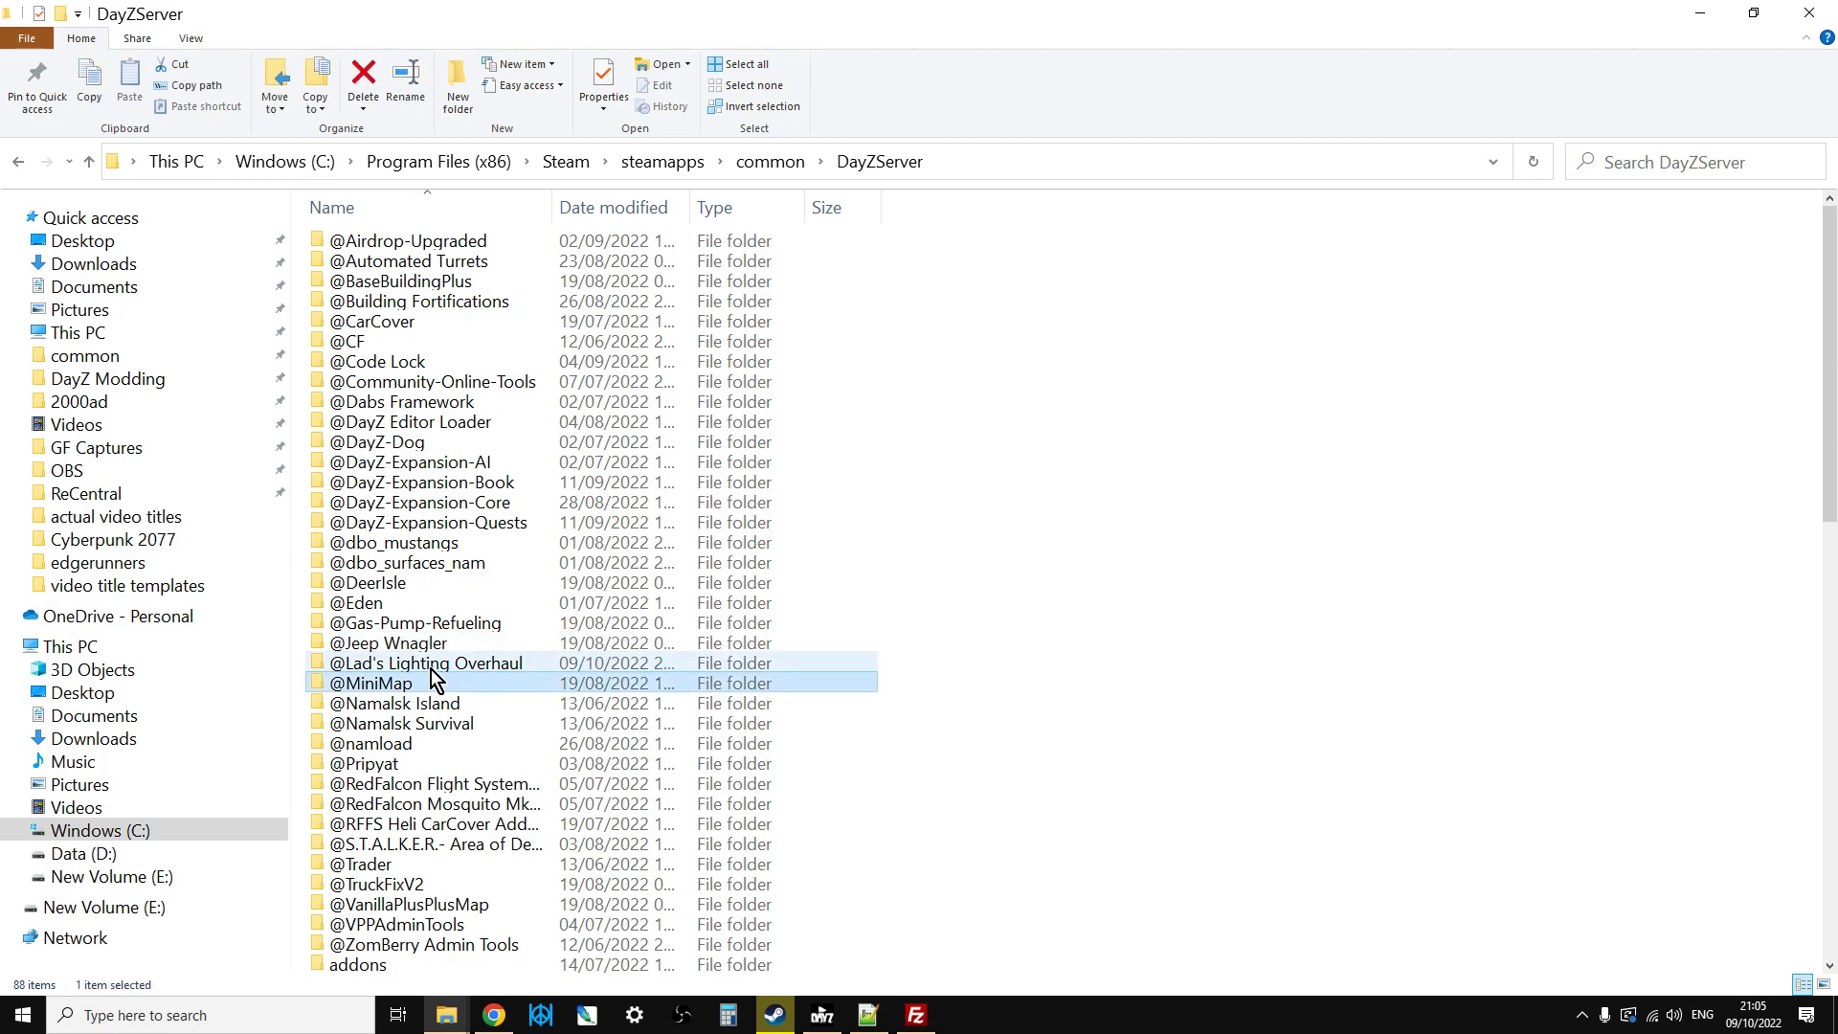
left_click(430, 669)
left_click(431, 669)
right_click(431, 669)
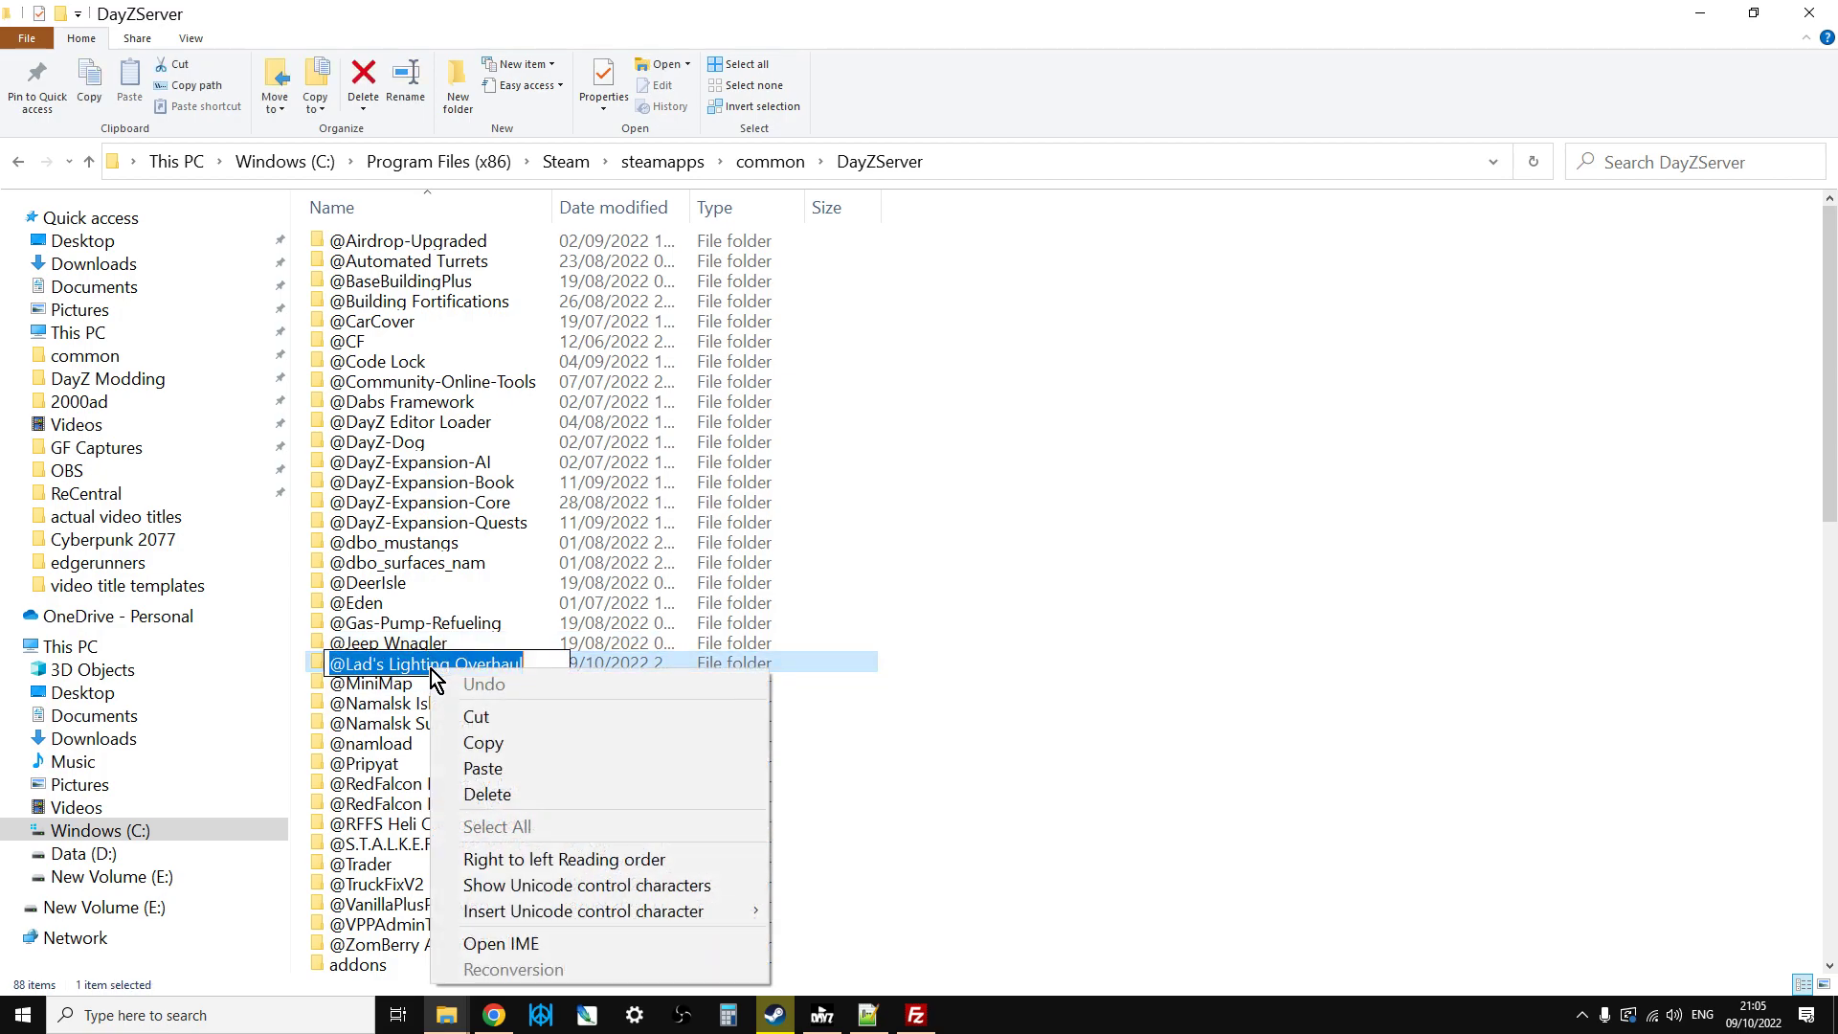
left_click(484, 745)
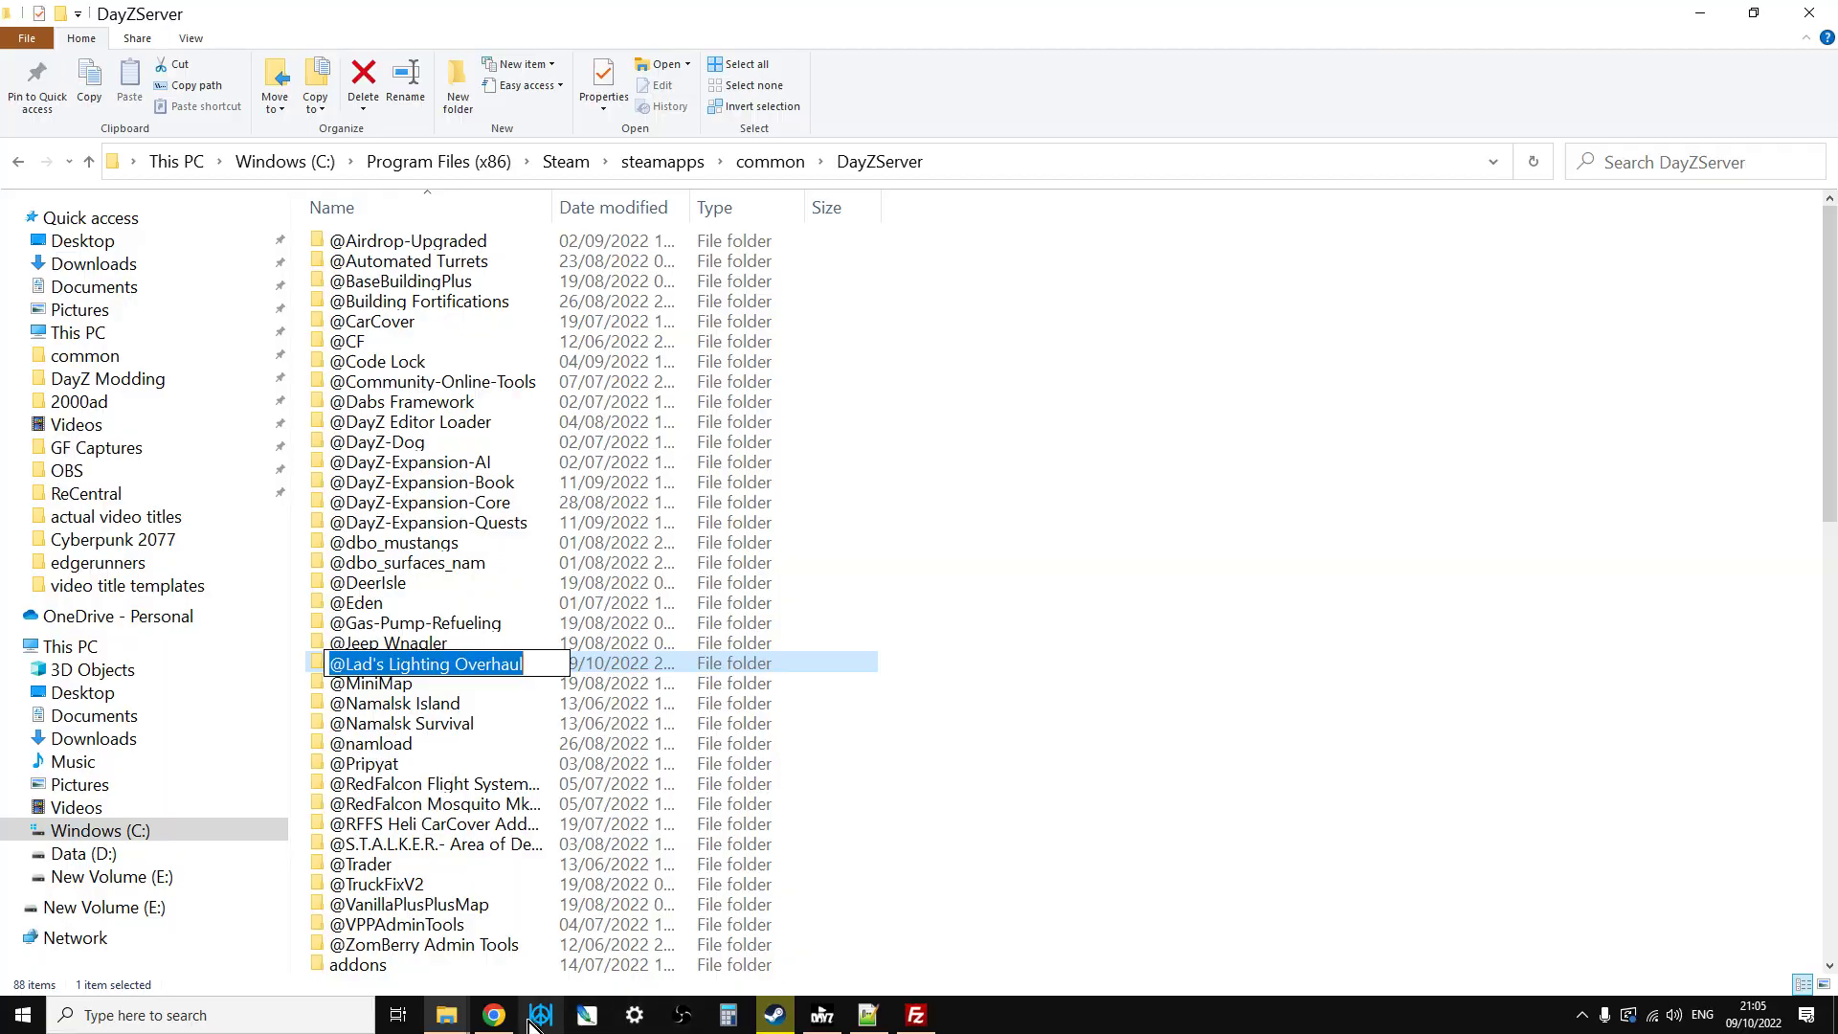
left_click(494, 1015)
left_click_drag(1400, 486, 1149, 493)
right_click(1173, 490)
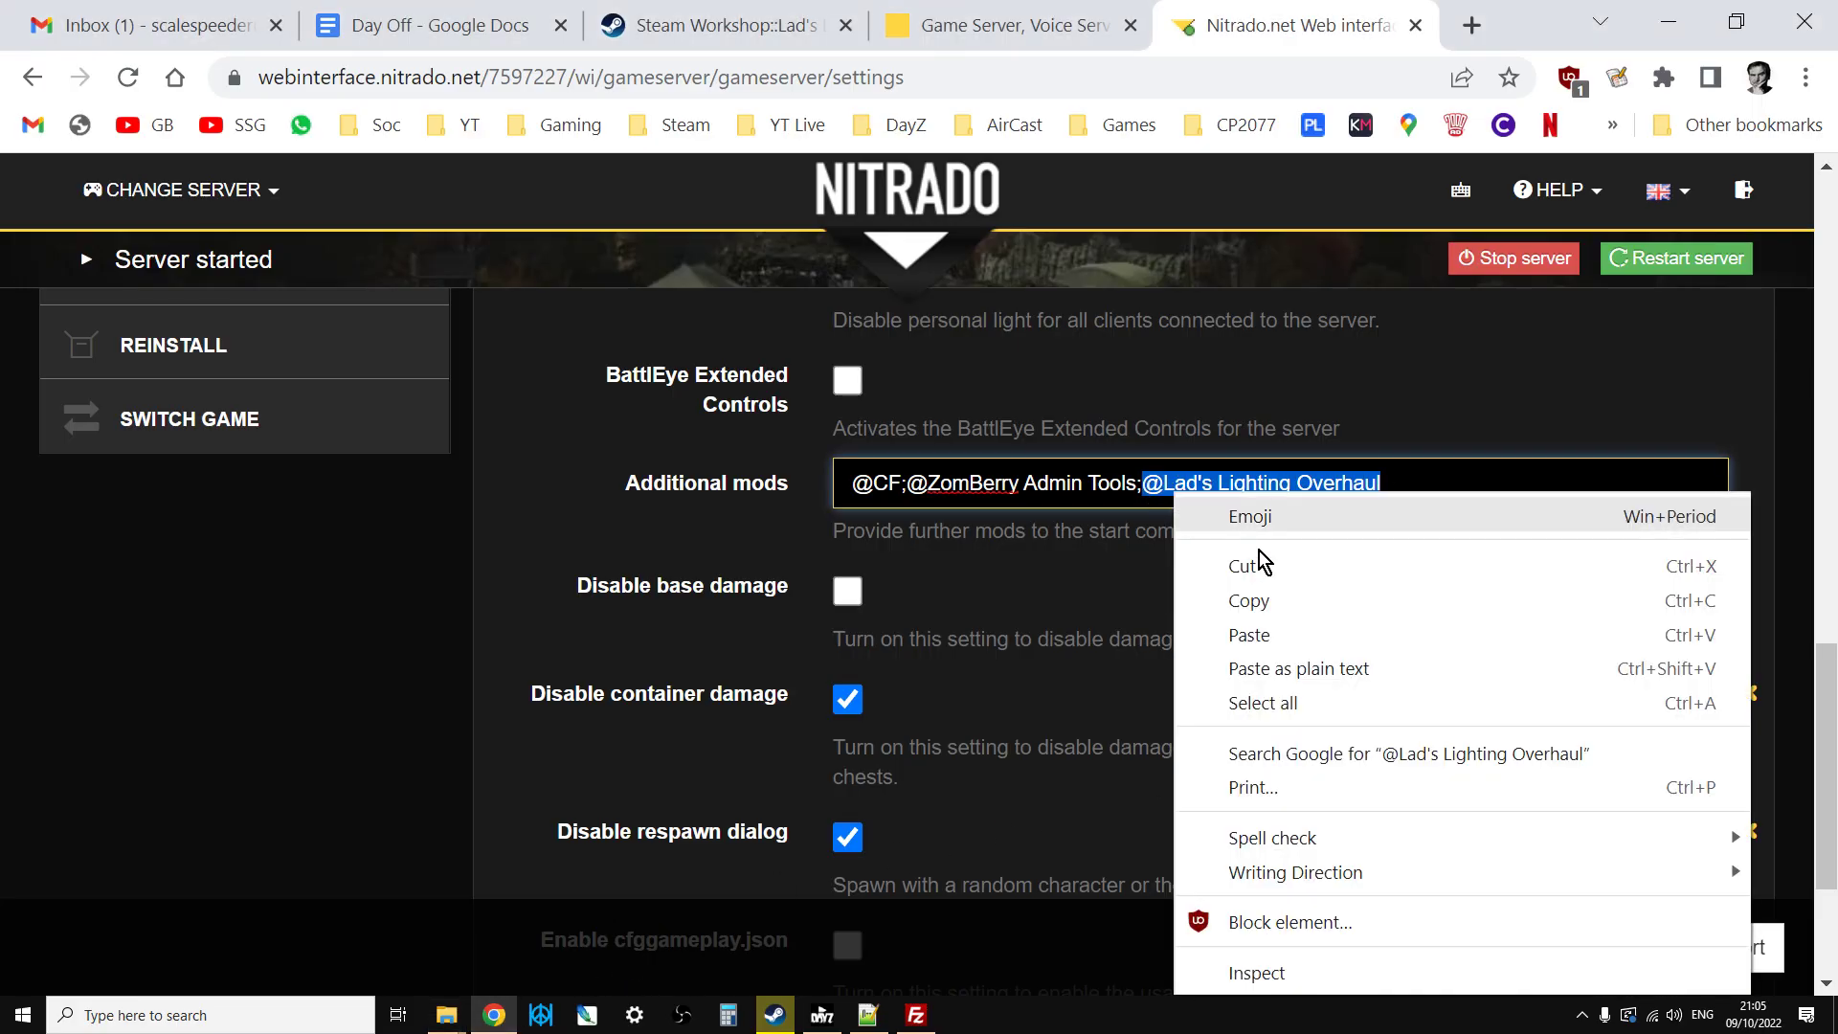
left_click(1275, 638)
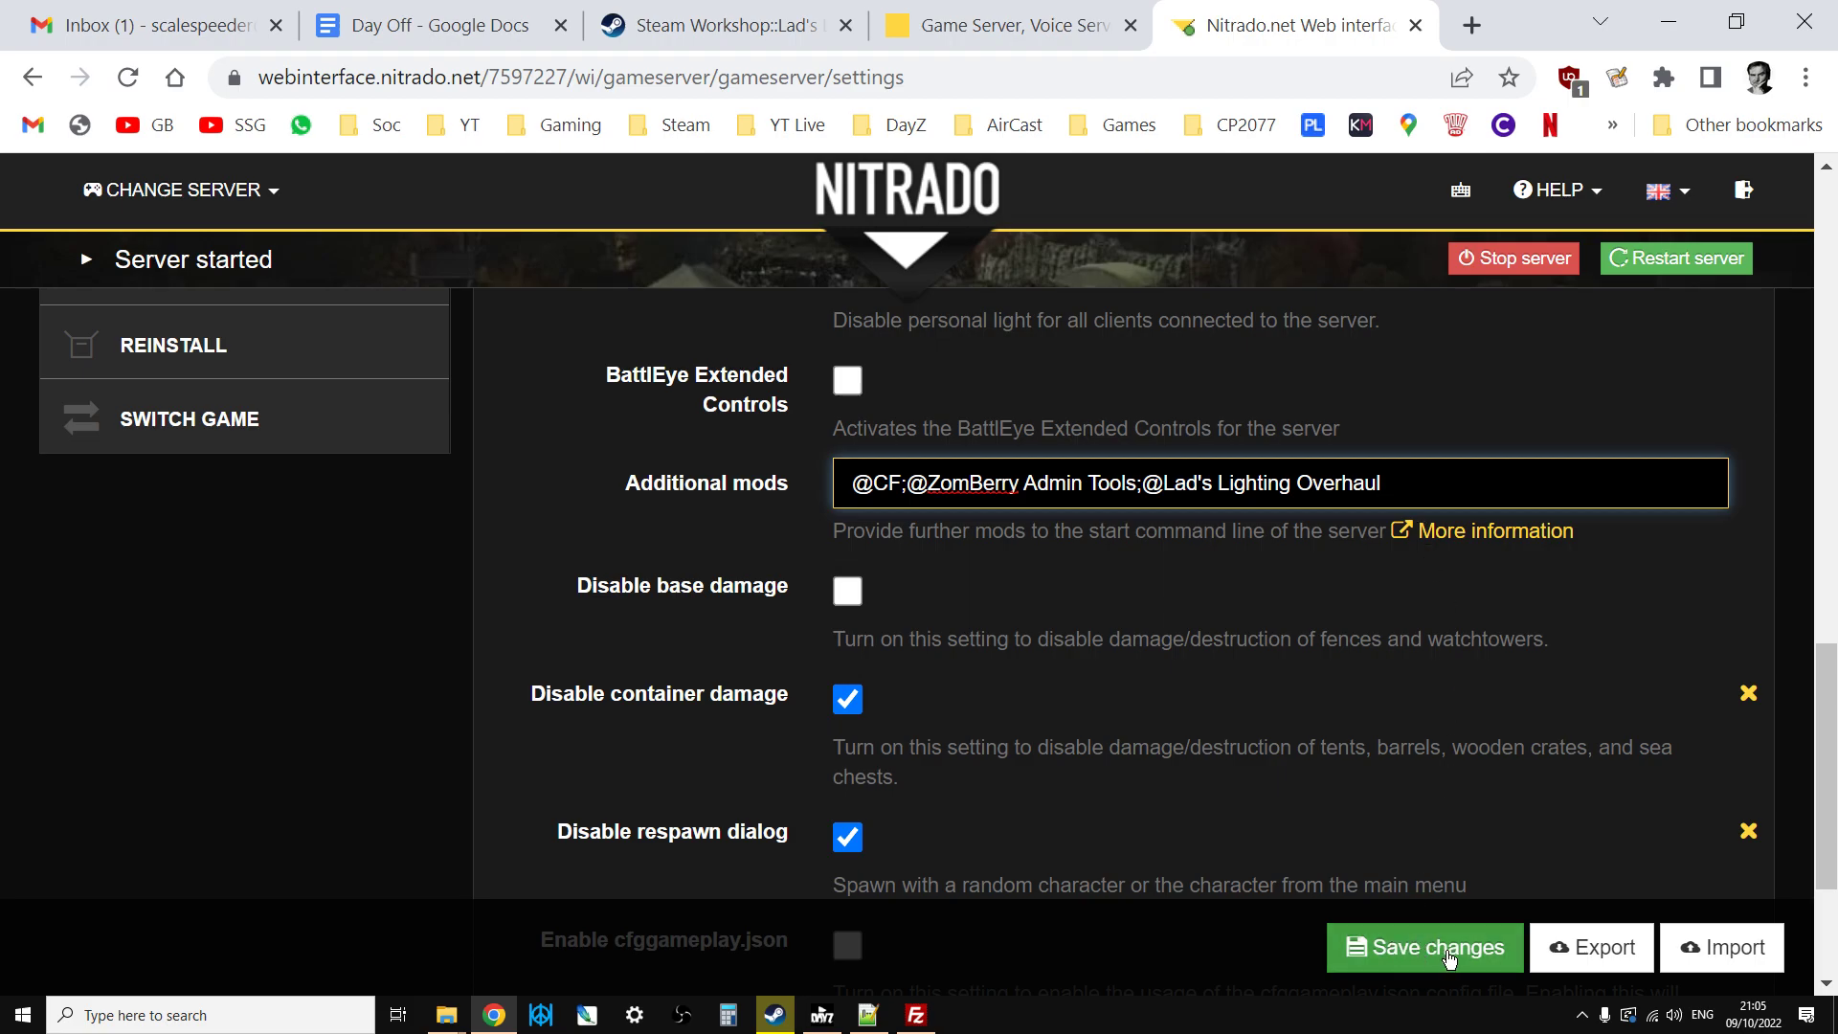
Scroll through the Expert Mode and Base settings, down to the logging options
scroll(1389, 870, "up", 2)
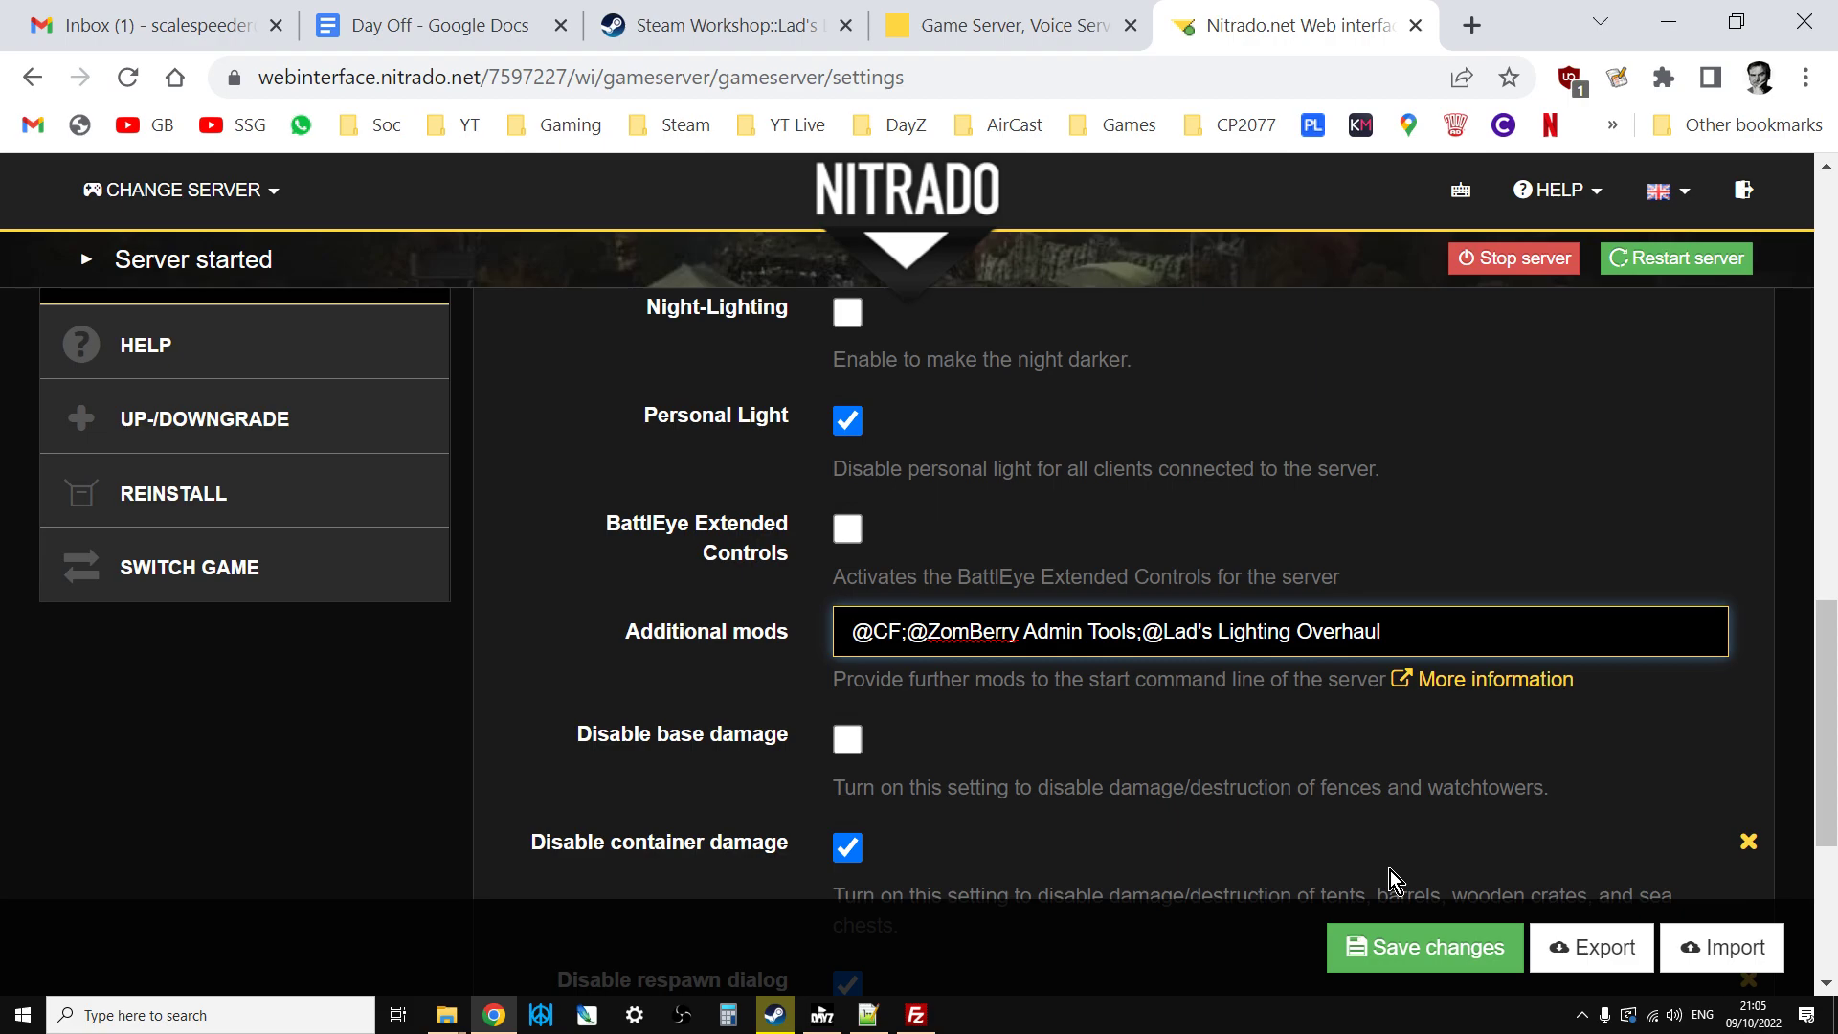
scroll(1389, 870, "up", 2)
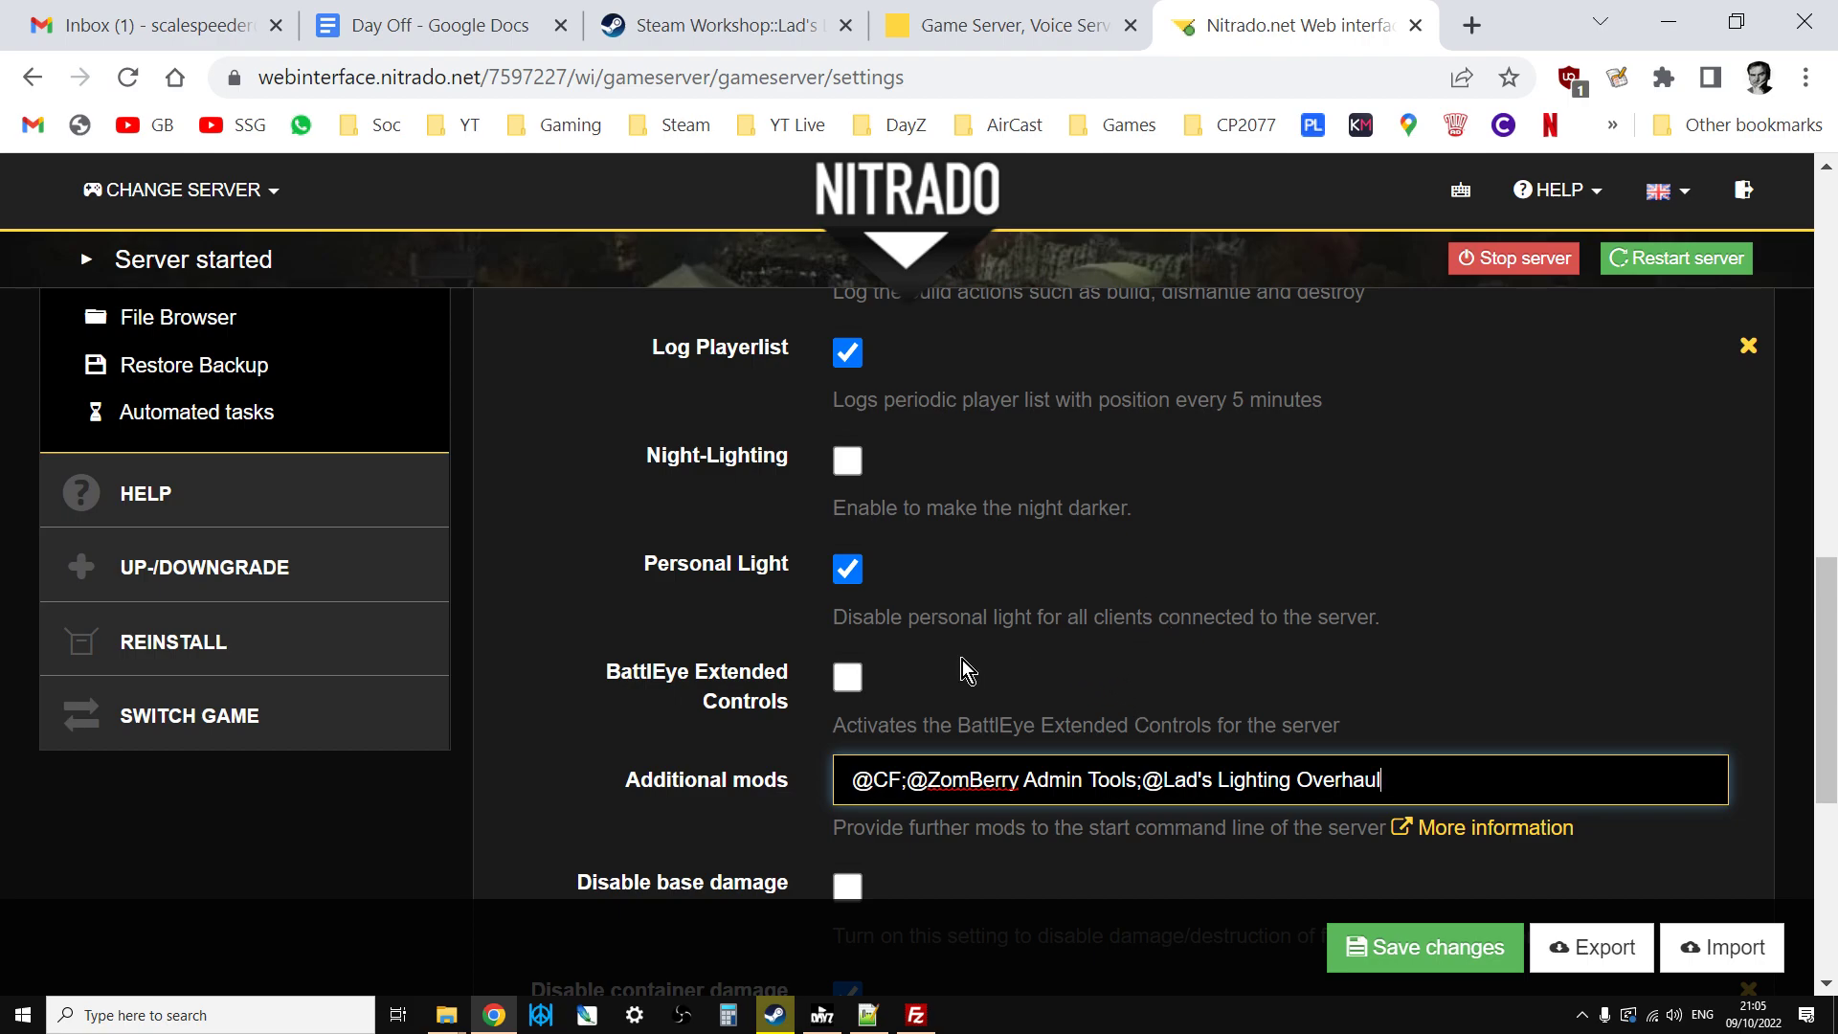
scroll(962, 659, "up", 2)
scroll(962, 658, "up", 4)
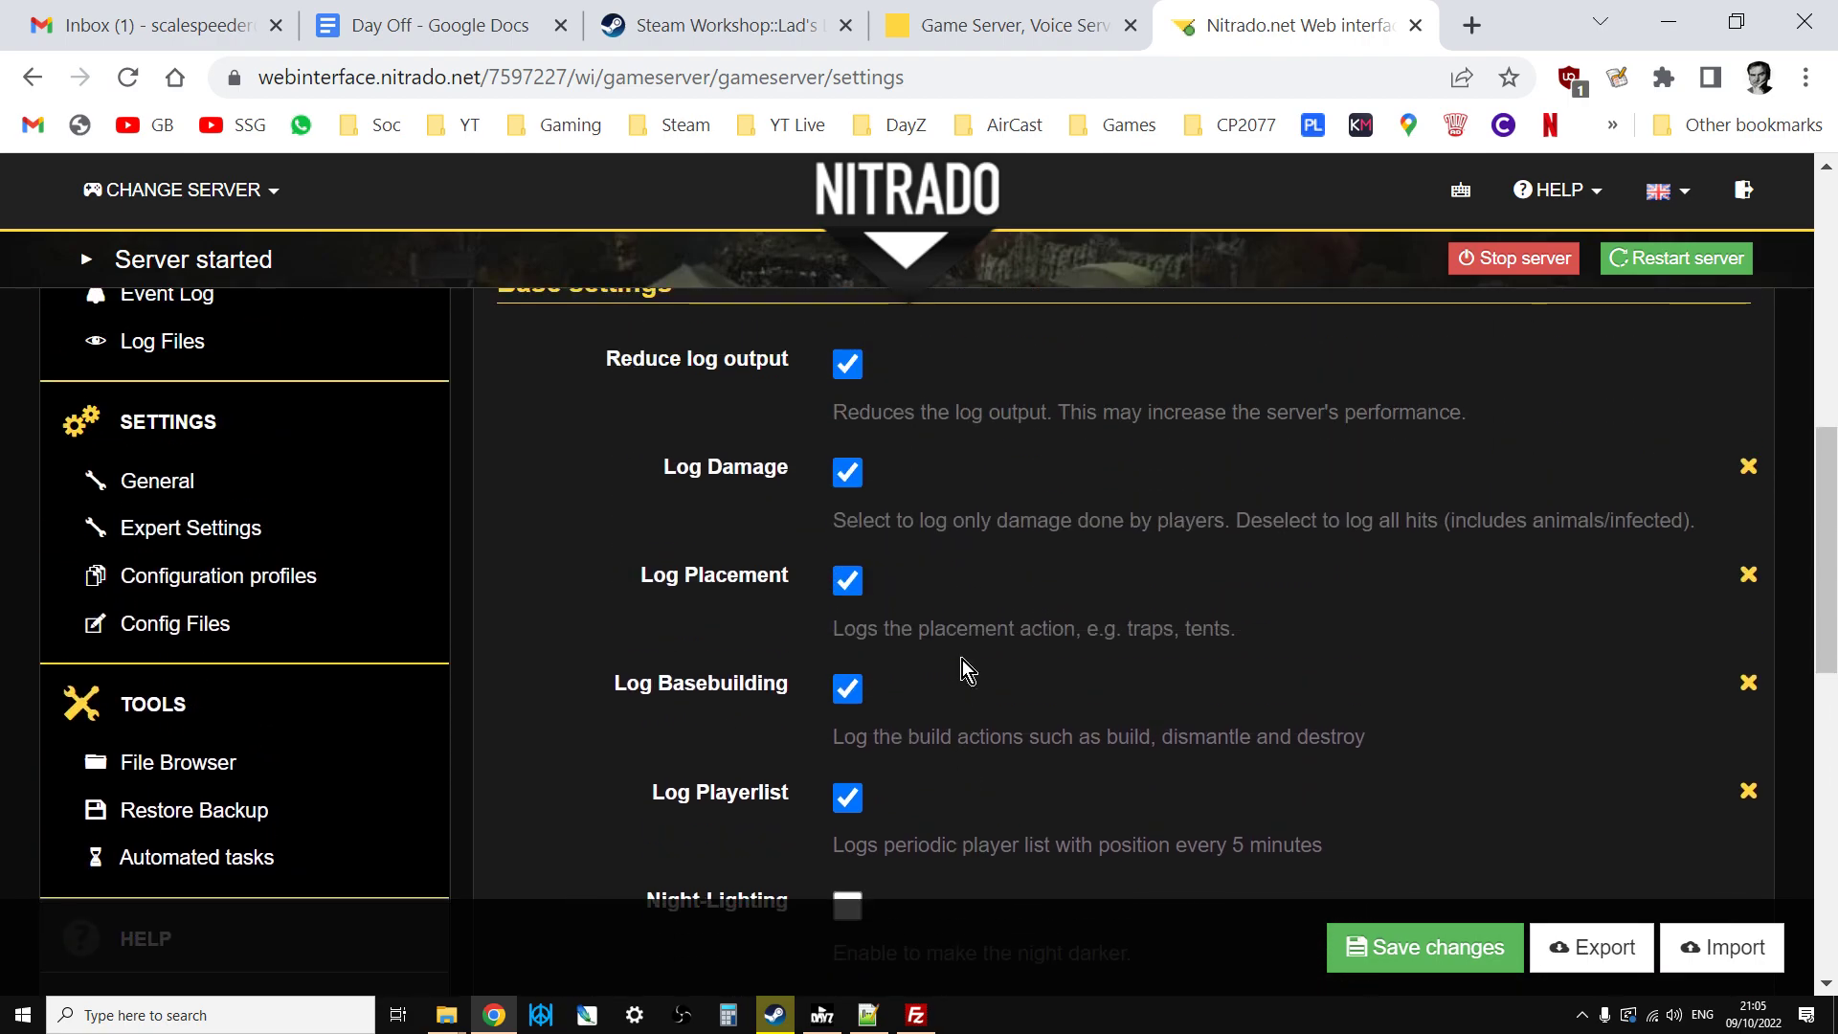
scroll(345, 615, "up", 3)
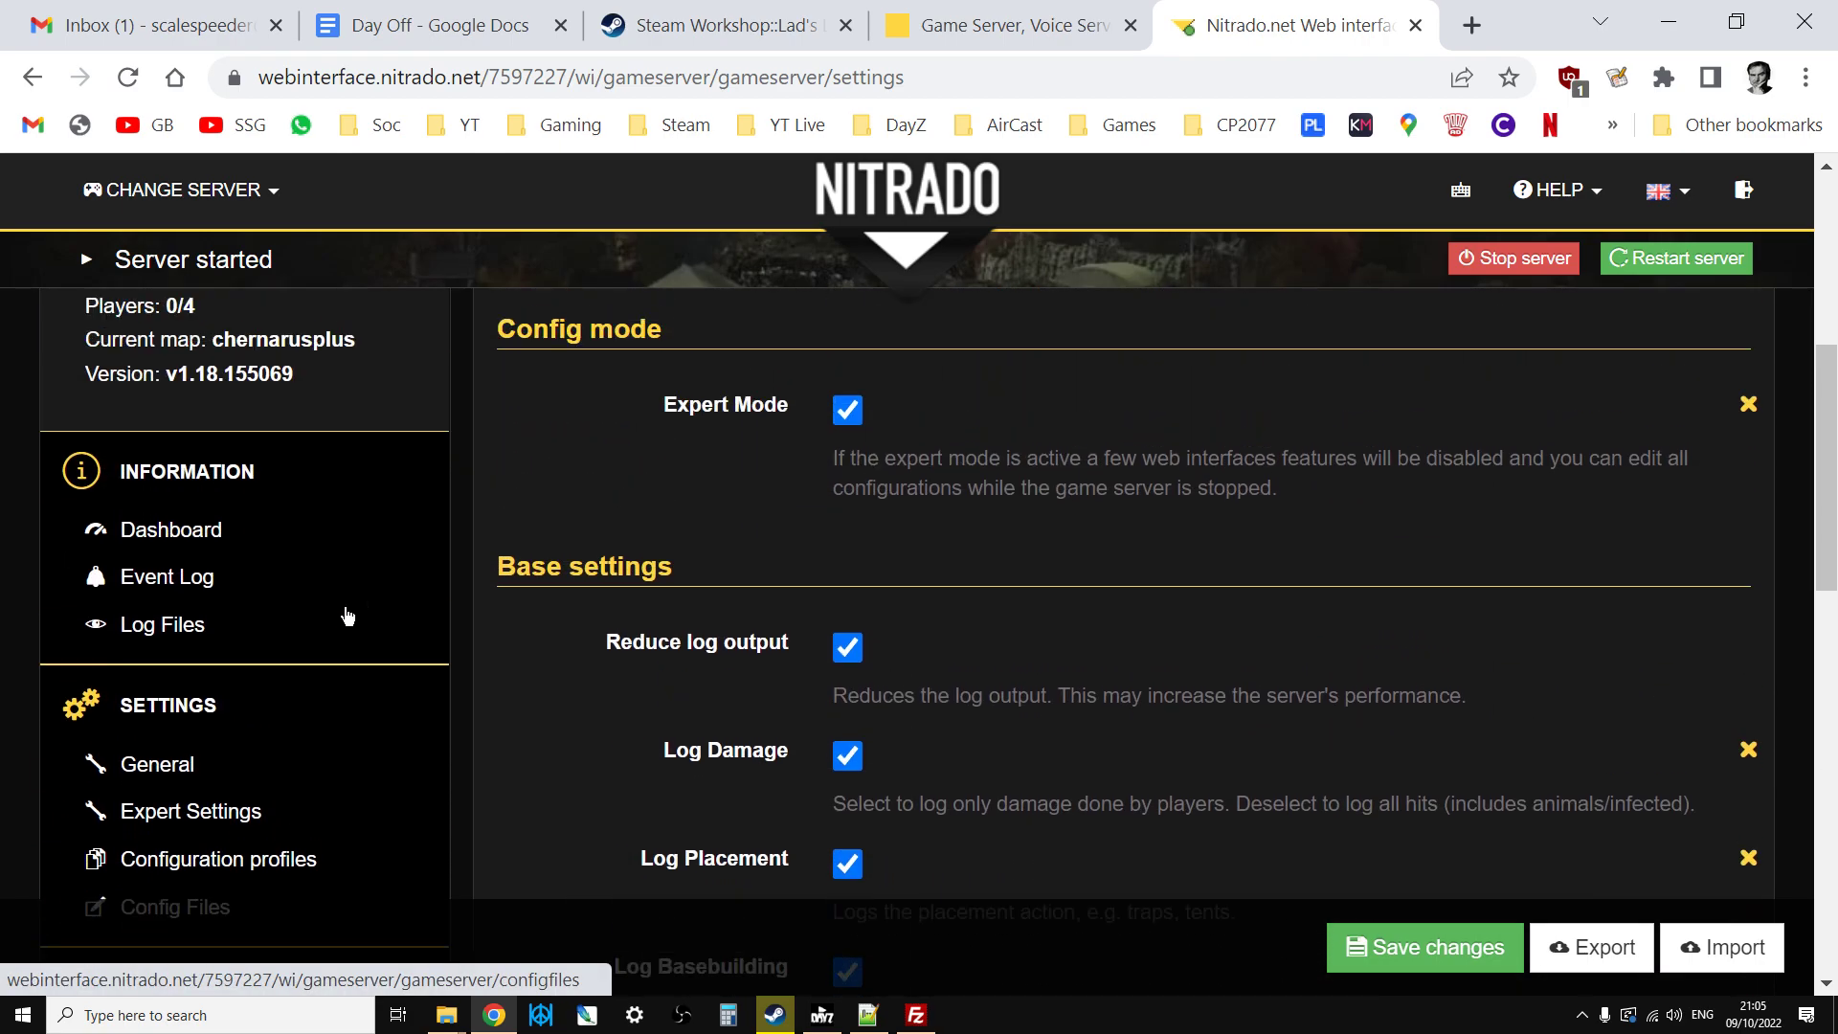
scroll(342, 616, "down", 2)
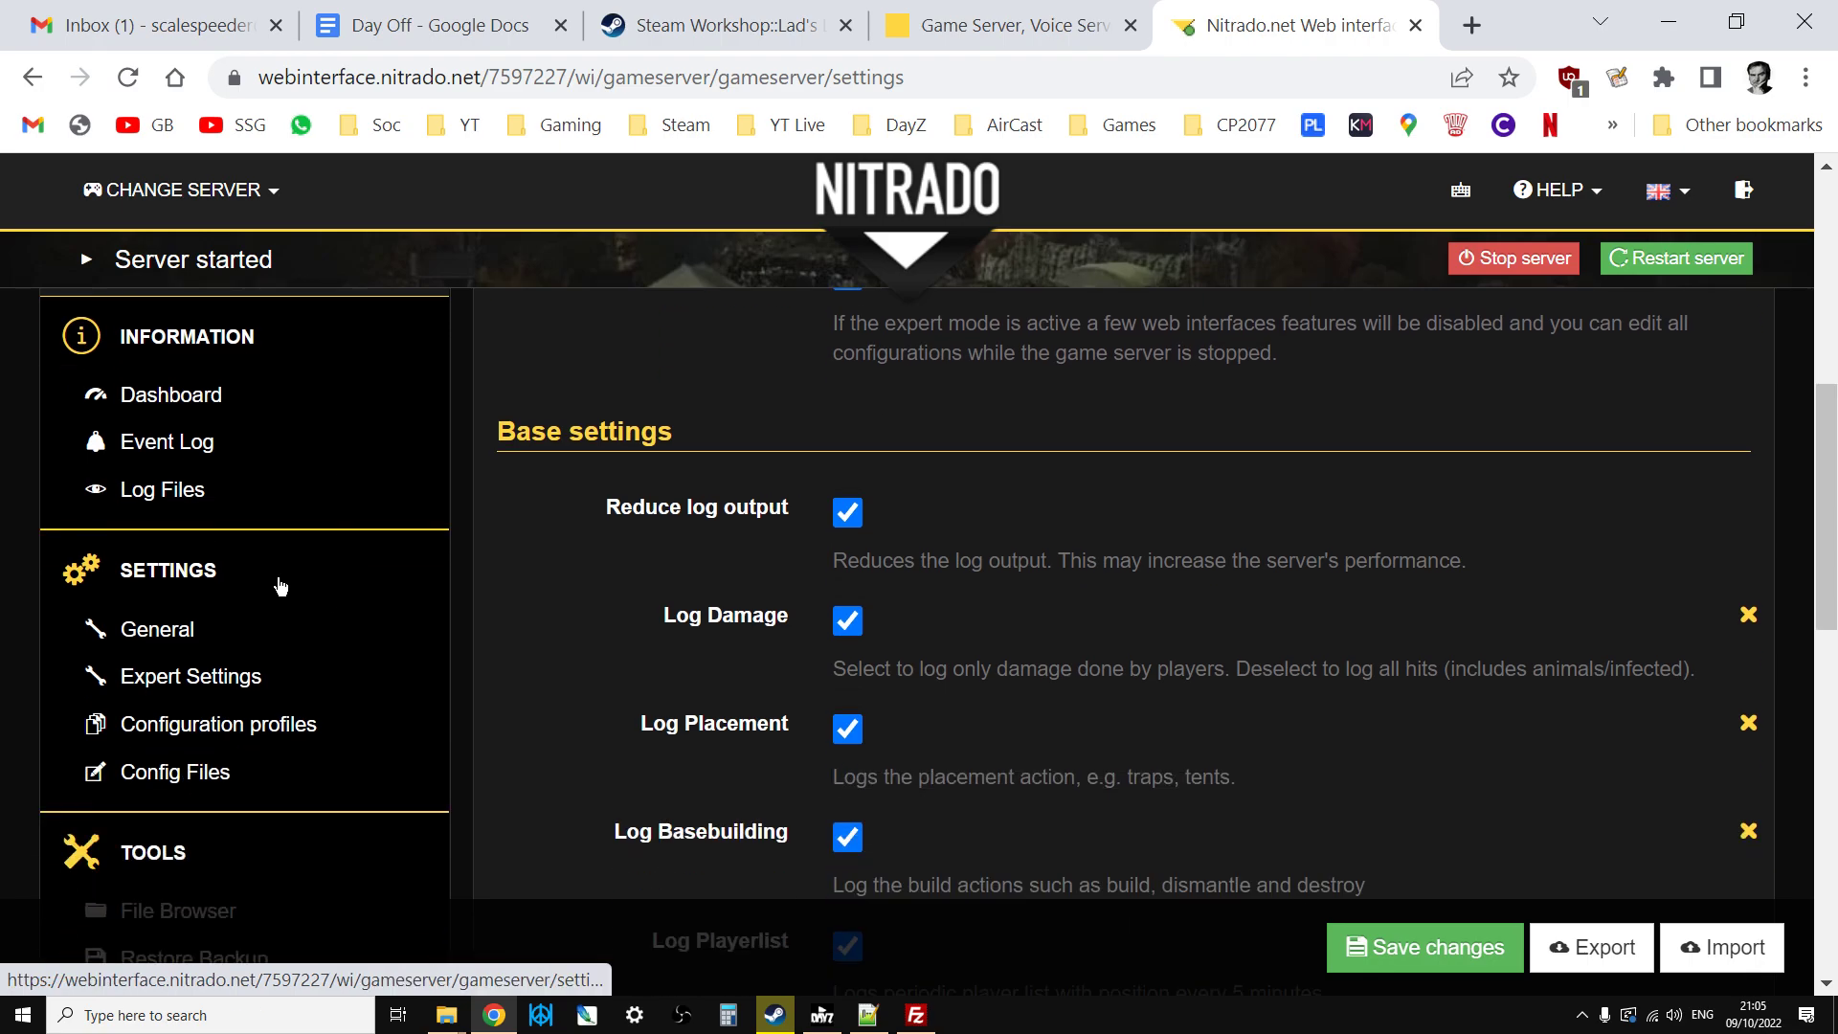
scroll(280, 588, "down", 2)
In the File Browser, navigate dayzstandalone > mpmissions > dayzOffline.chernarusplus to locate cfggameplay.json
left_click(197, 613)
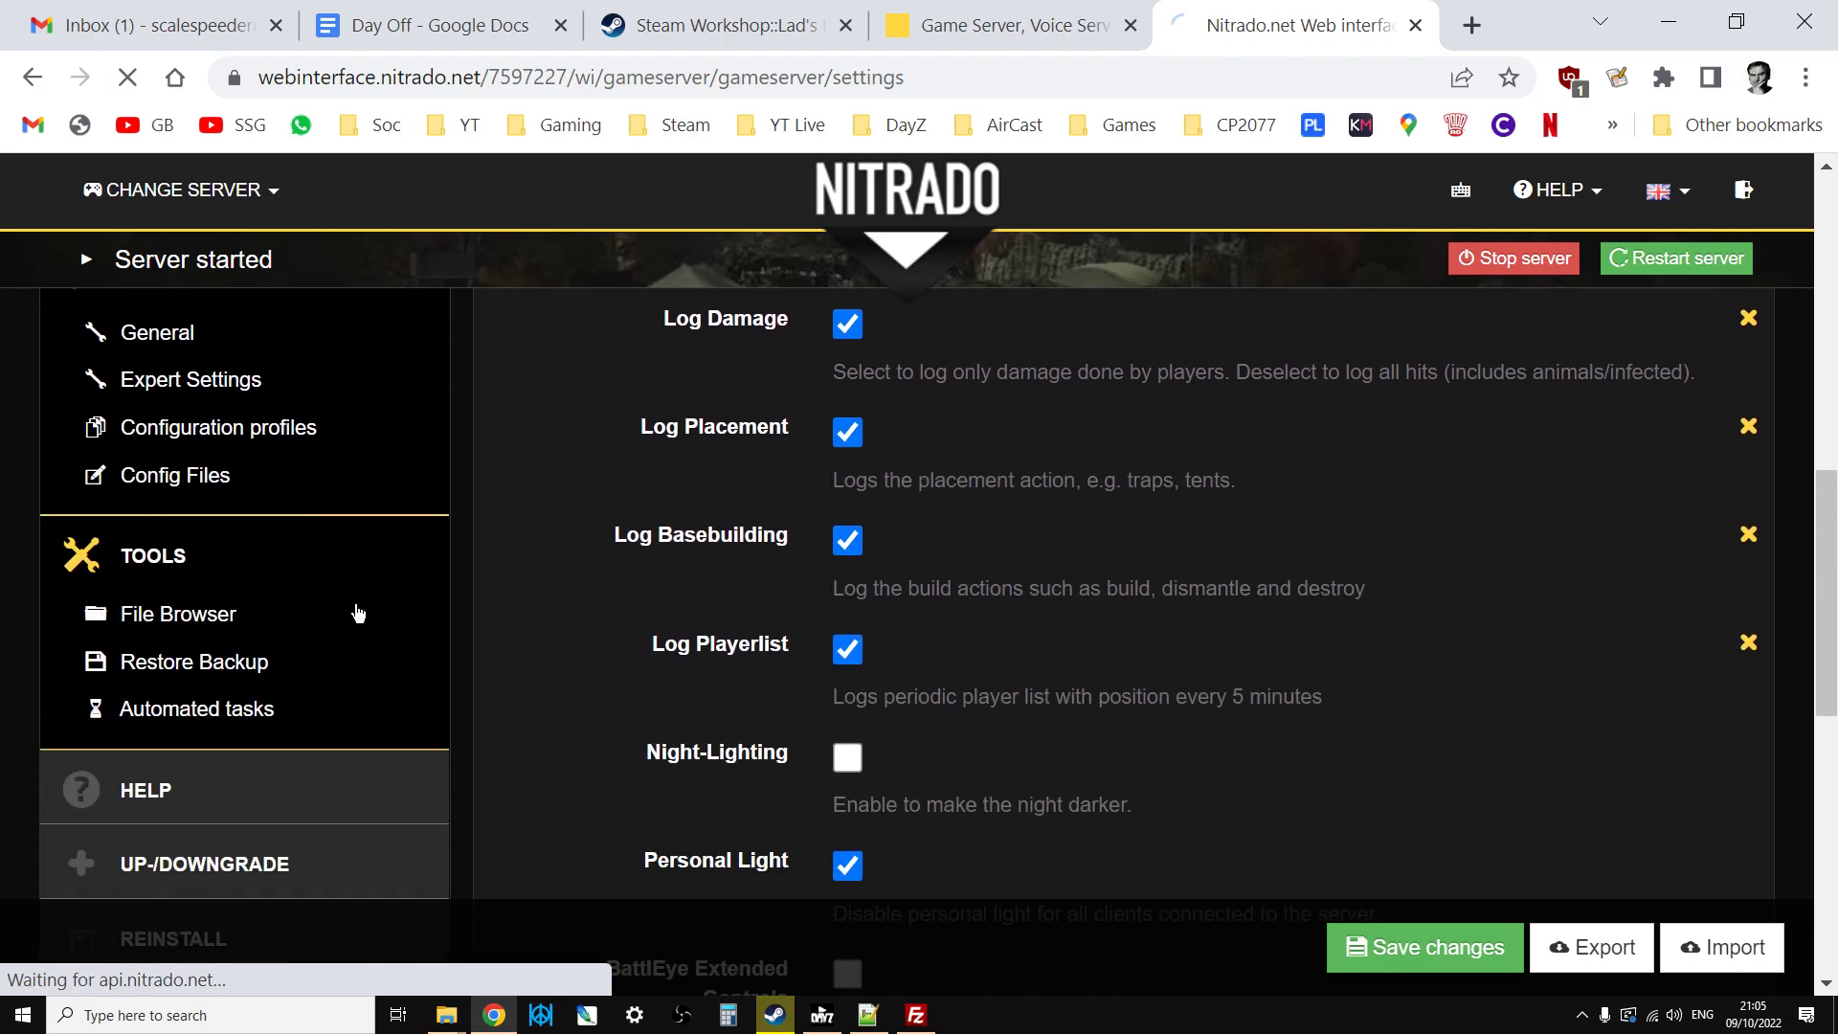
scroll(748, 548, "down", 5)
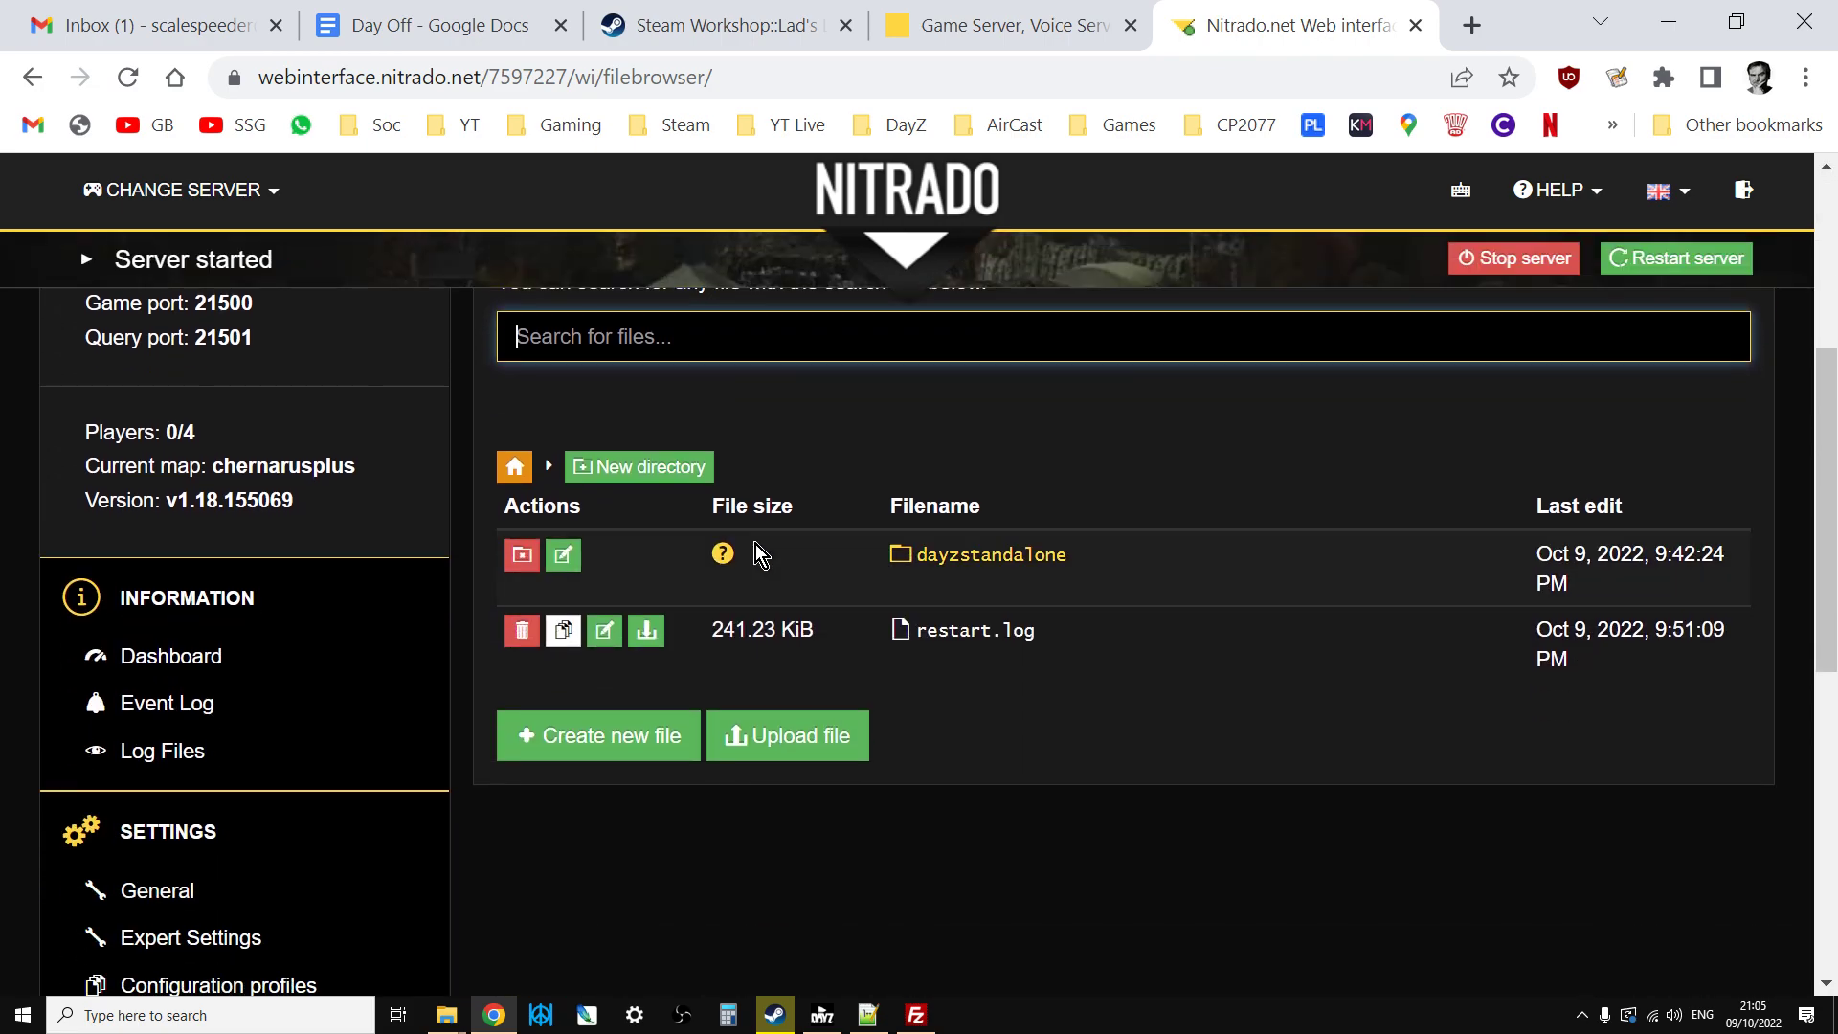
left_click(1034, 413)
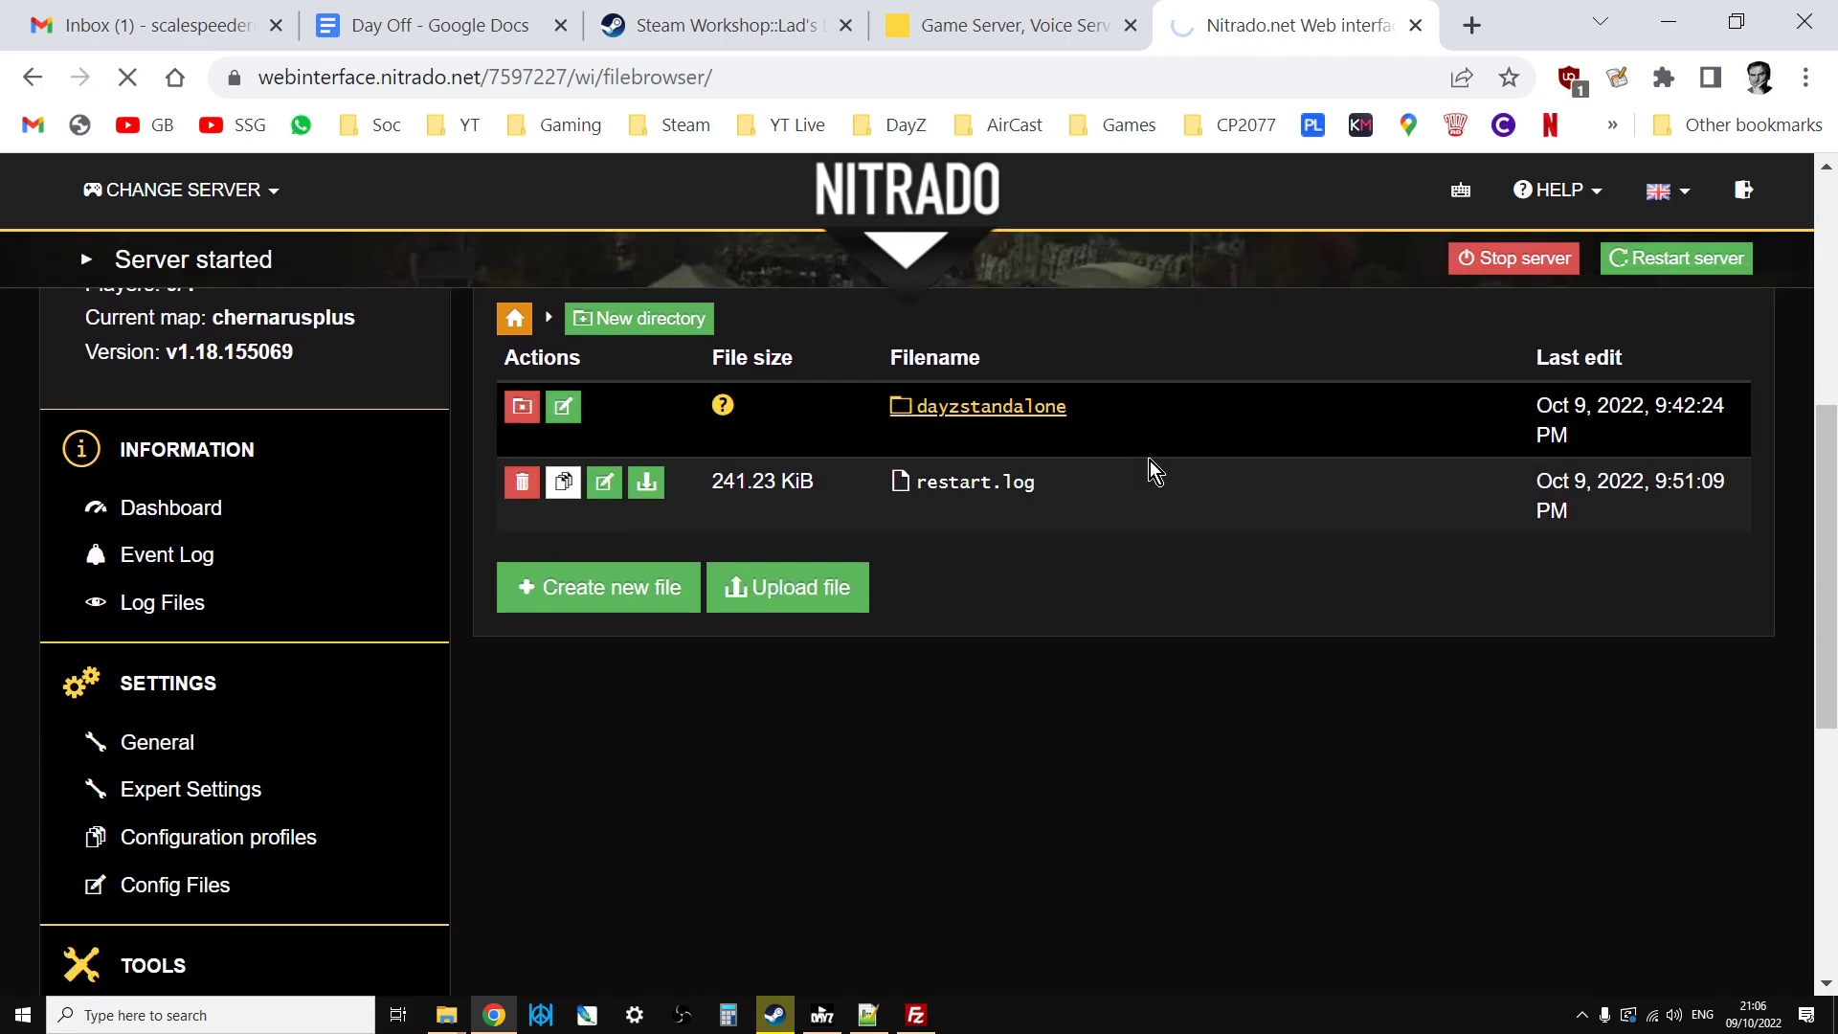
scroll(1106, 488, "down", 8)
scroll(1073, 576, "down", 12)
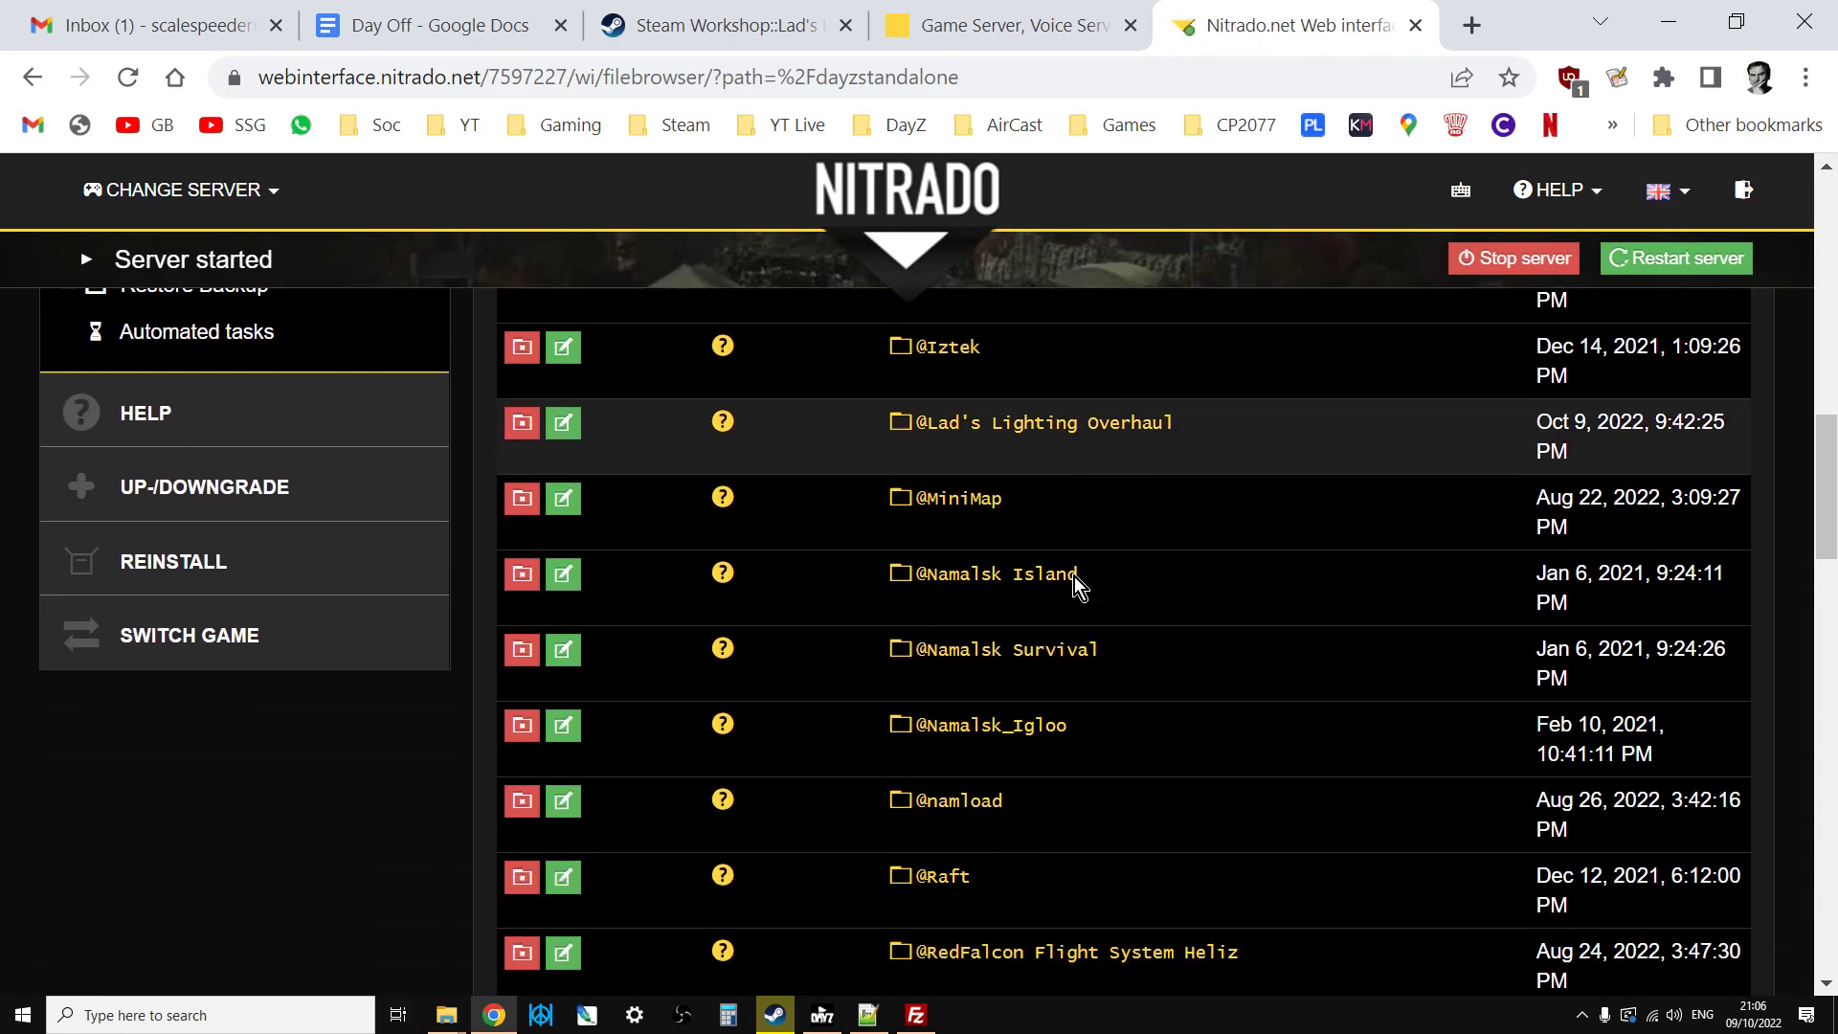
scroll(1085, 574, "down", 10)
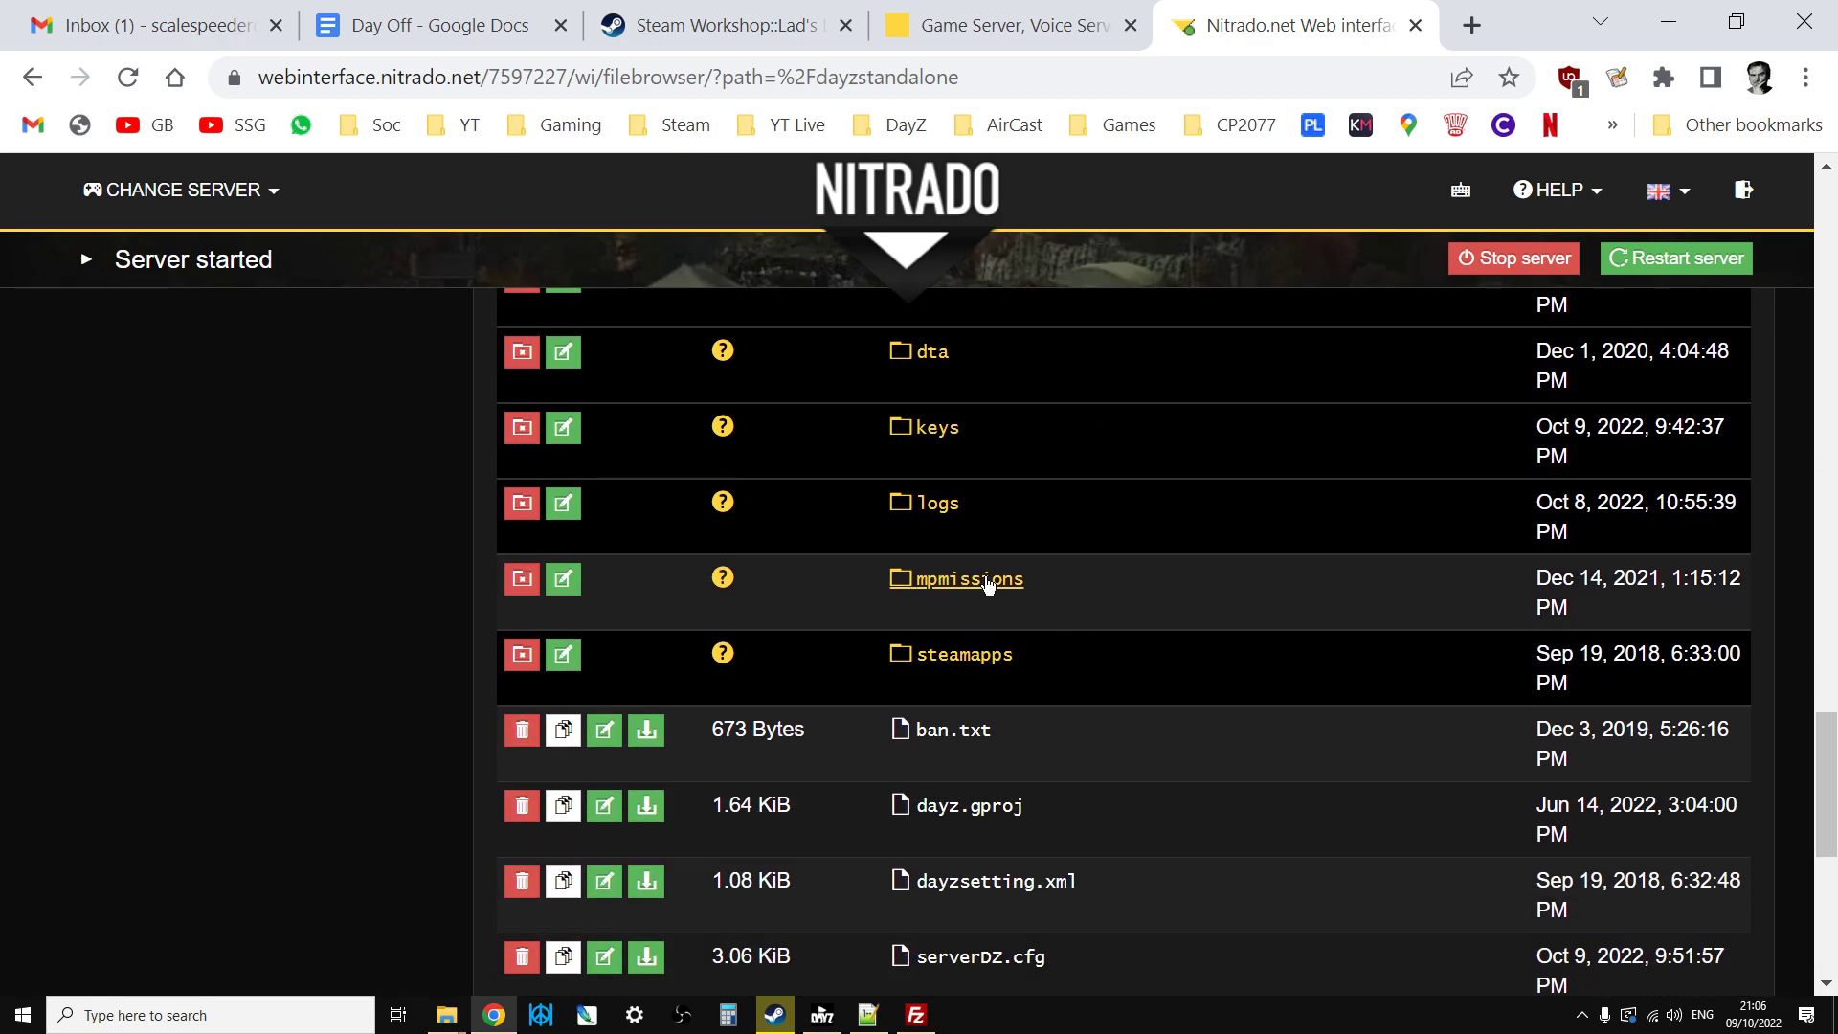
left_click(965, 579)
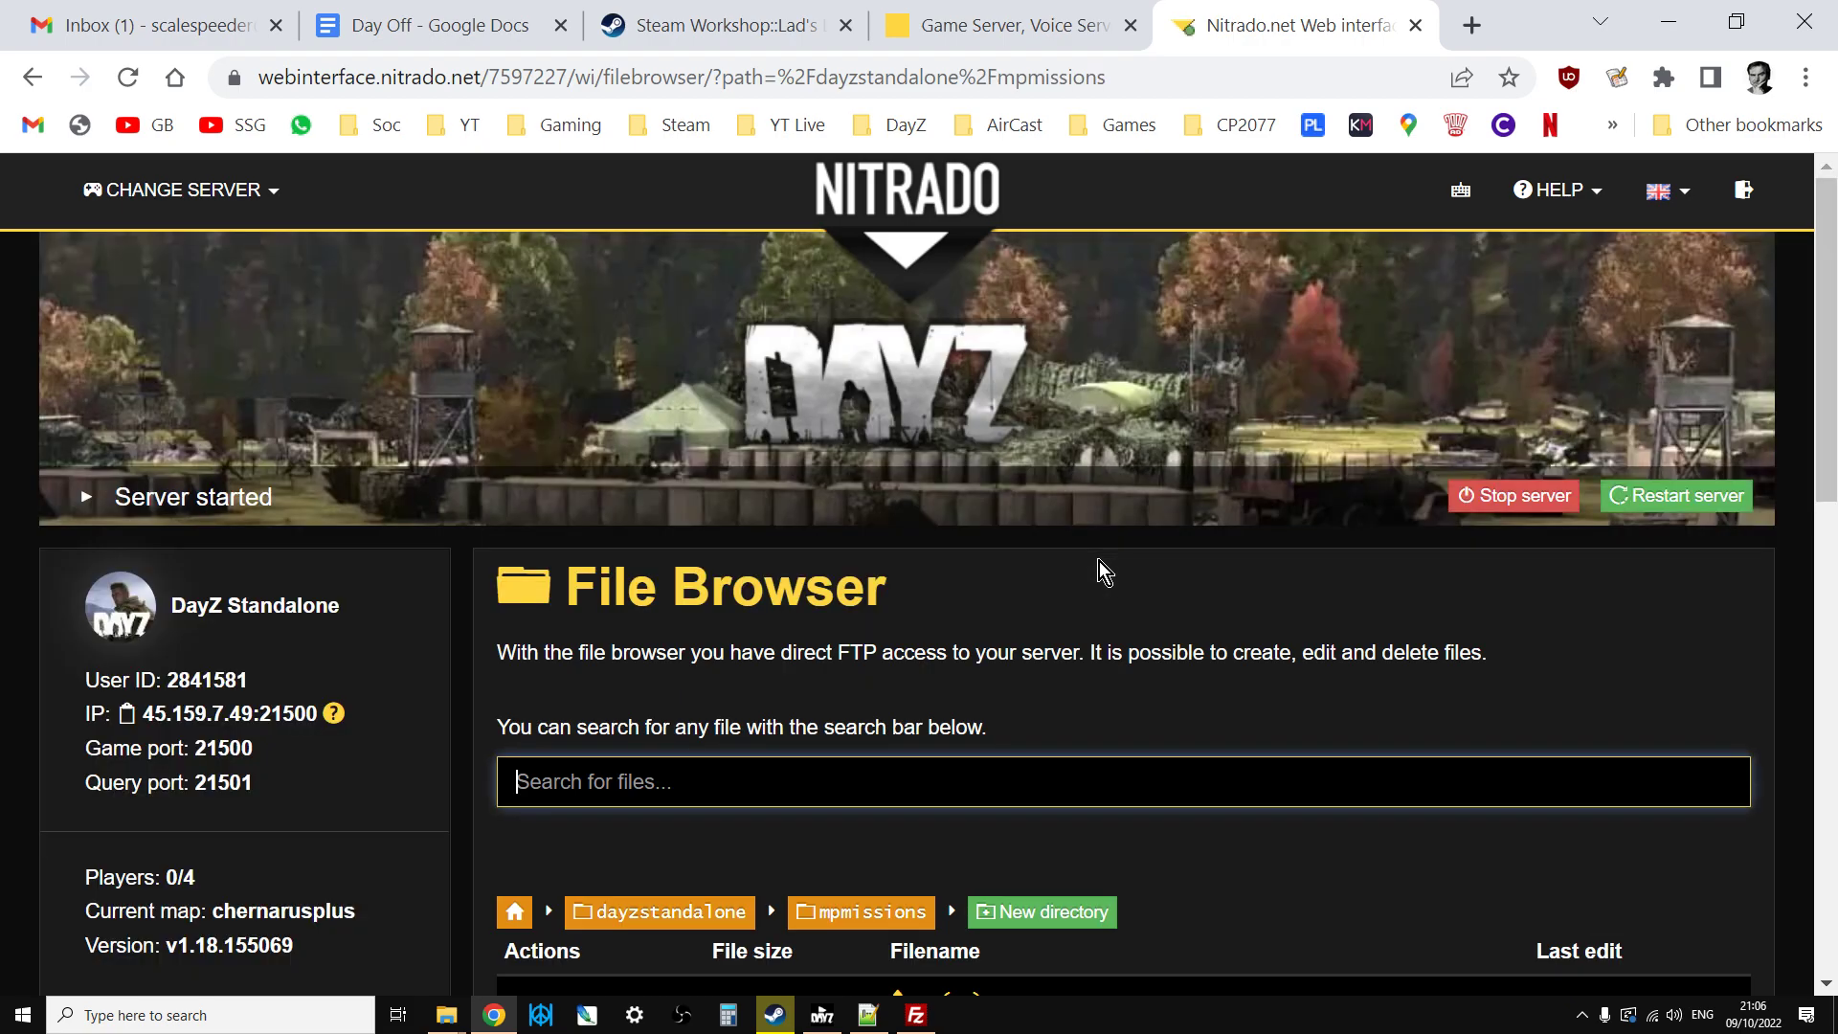
scroll(1099, 561, "down", 7)
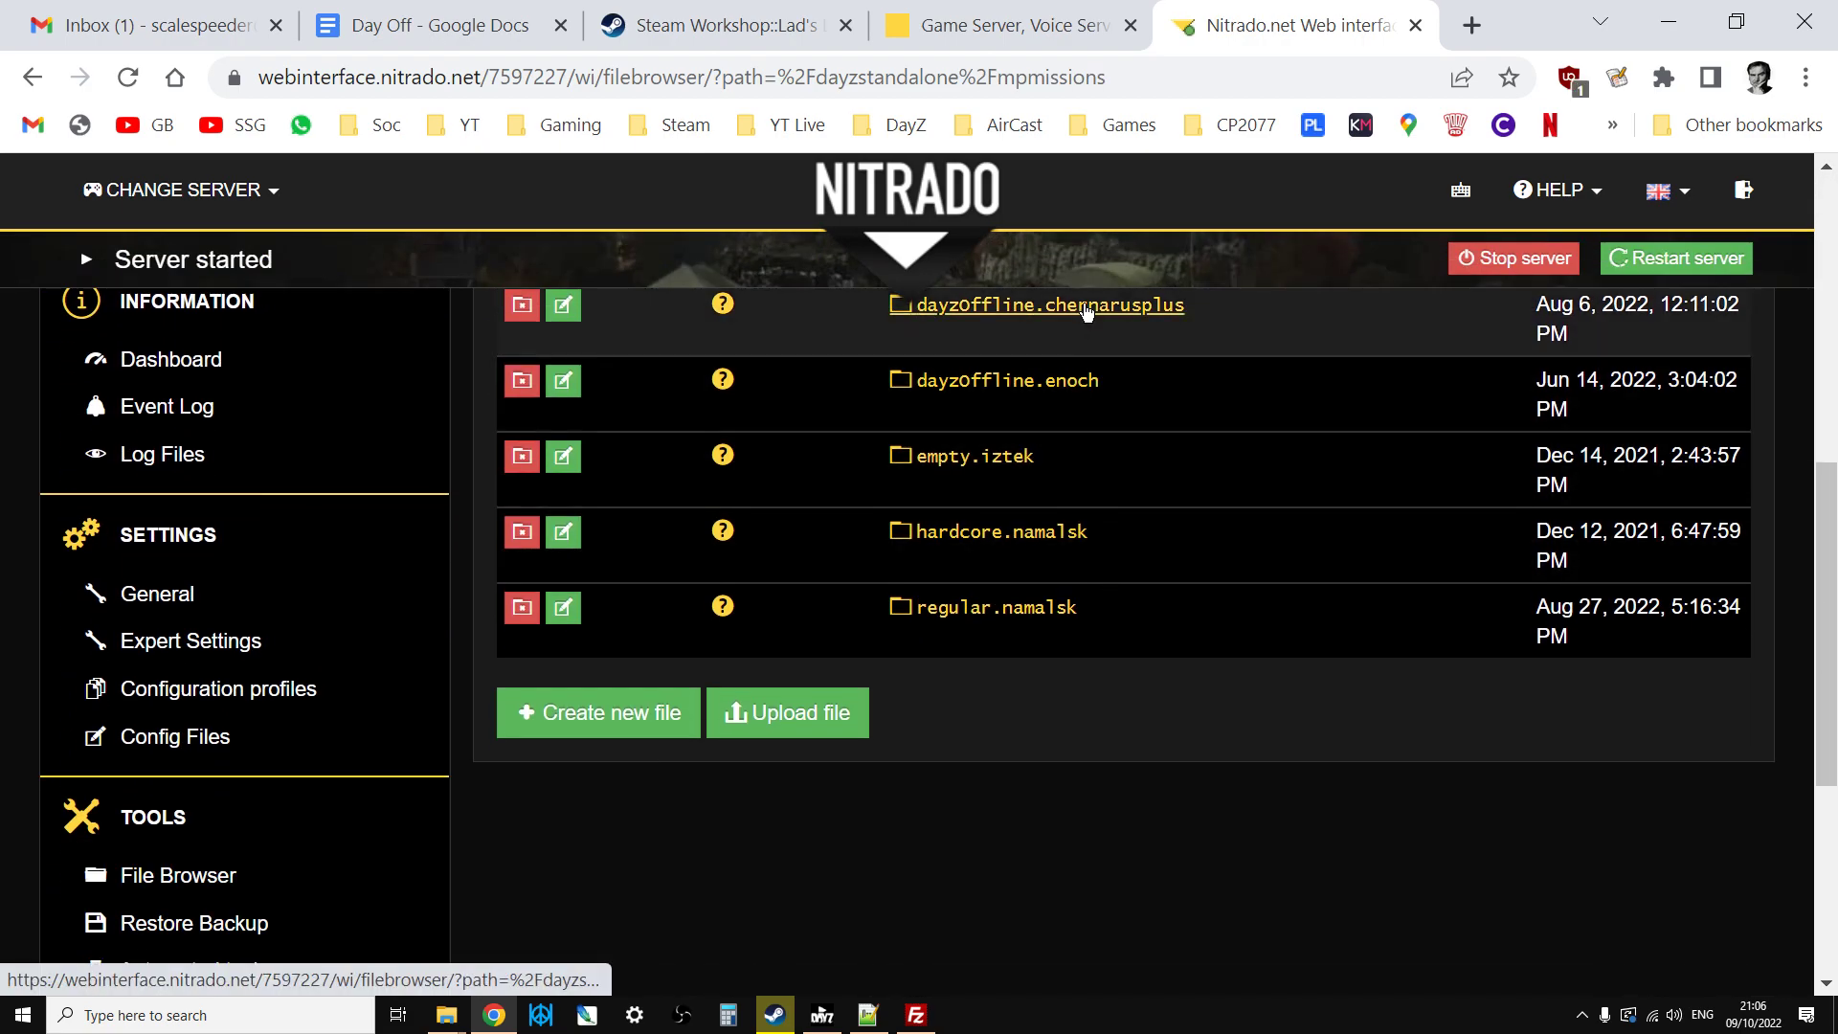
left_click(1082, 307)
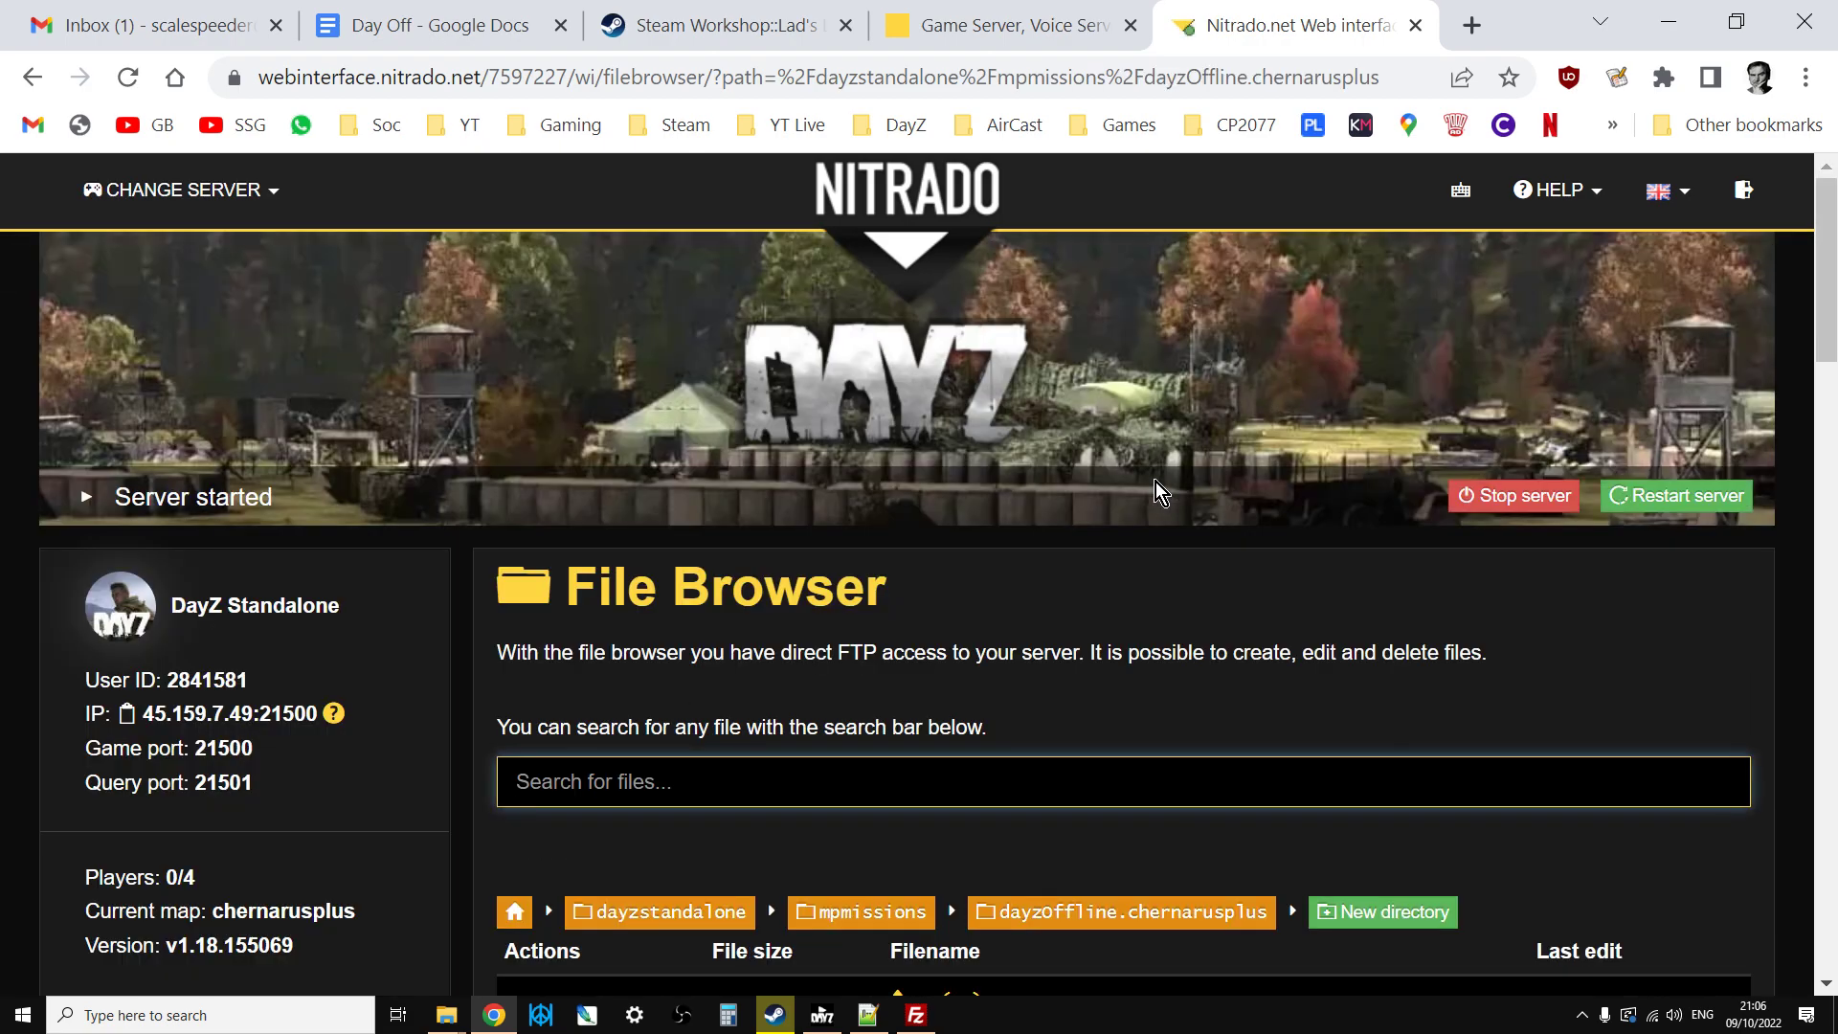
scroll(1152, 486, "down", 7)
scroll(1153, 485, "down", 7)
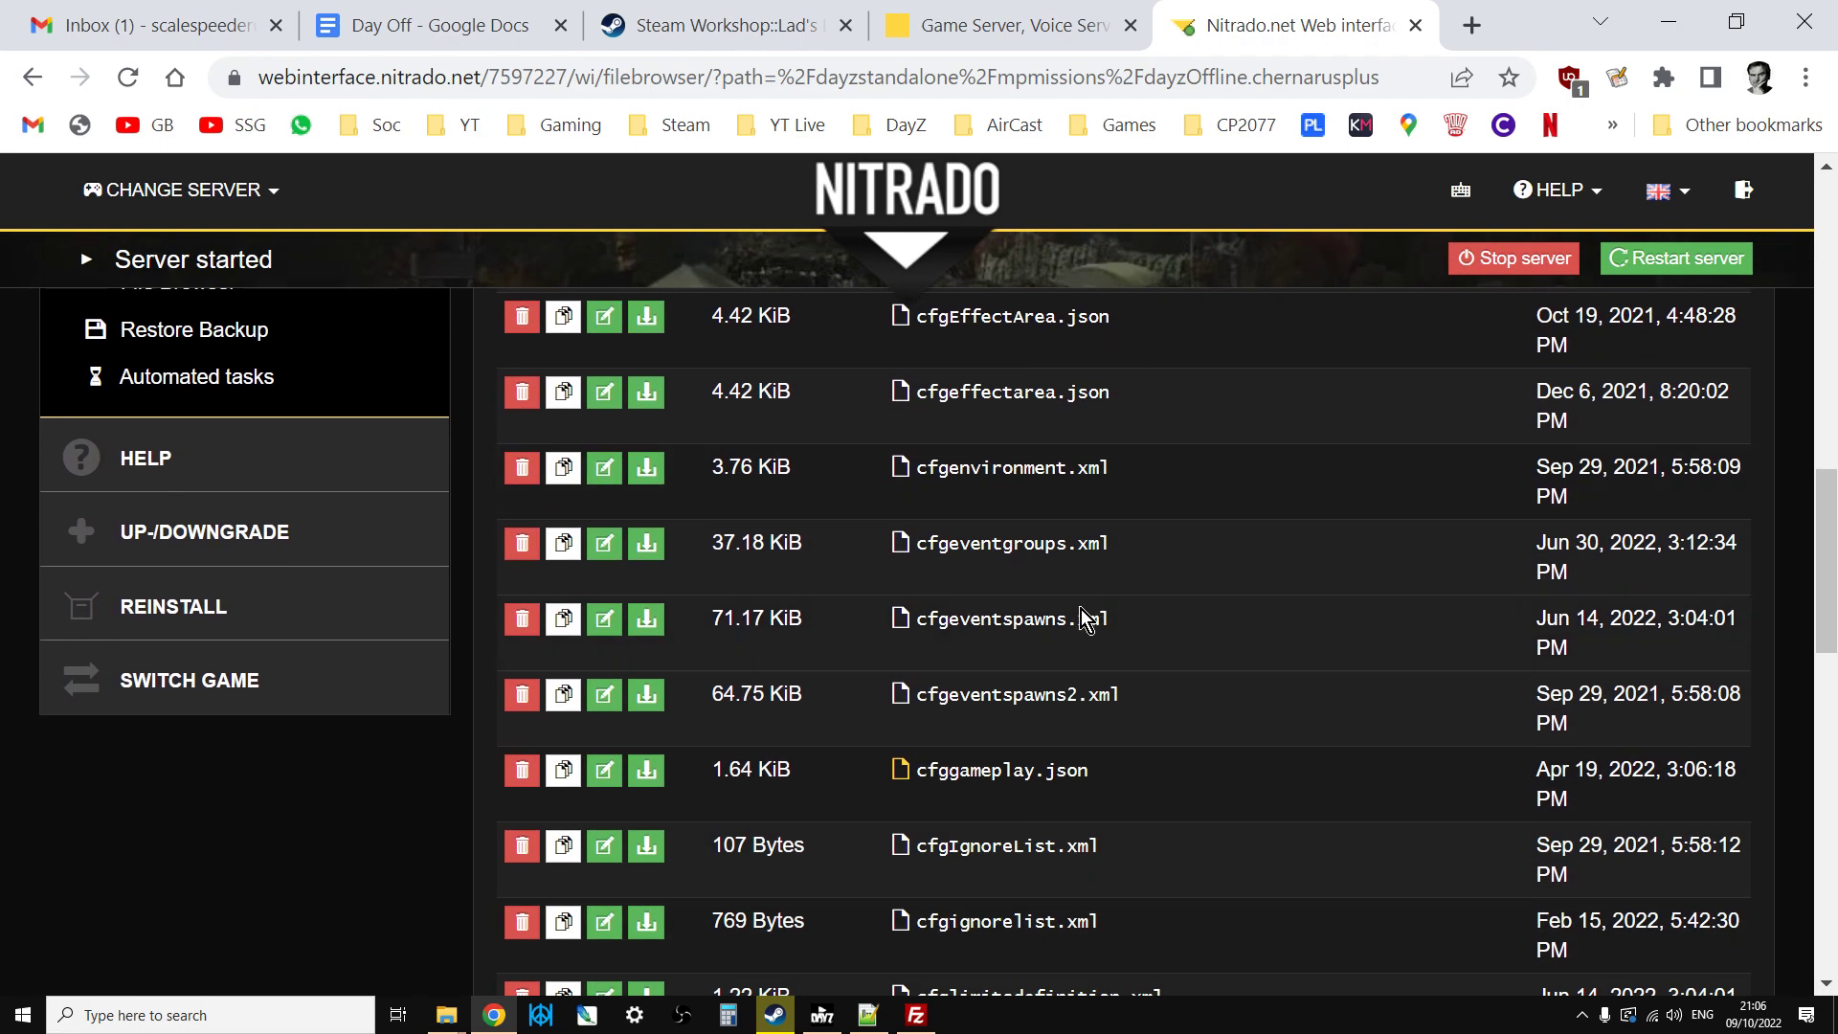
Open cfggameplay.json and locate lightingConfig on line 30, checking the mod's lighting instructions
left_click(977, 771)
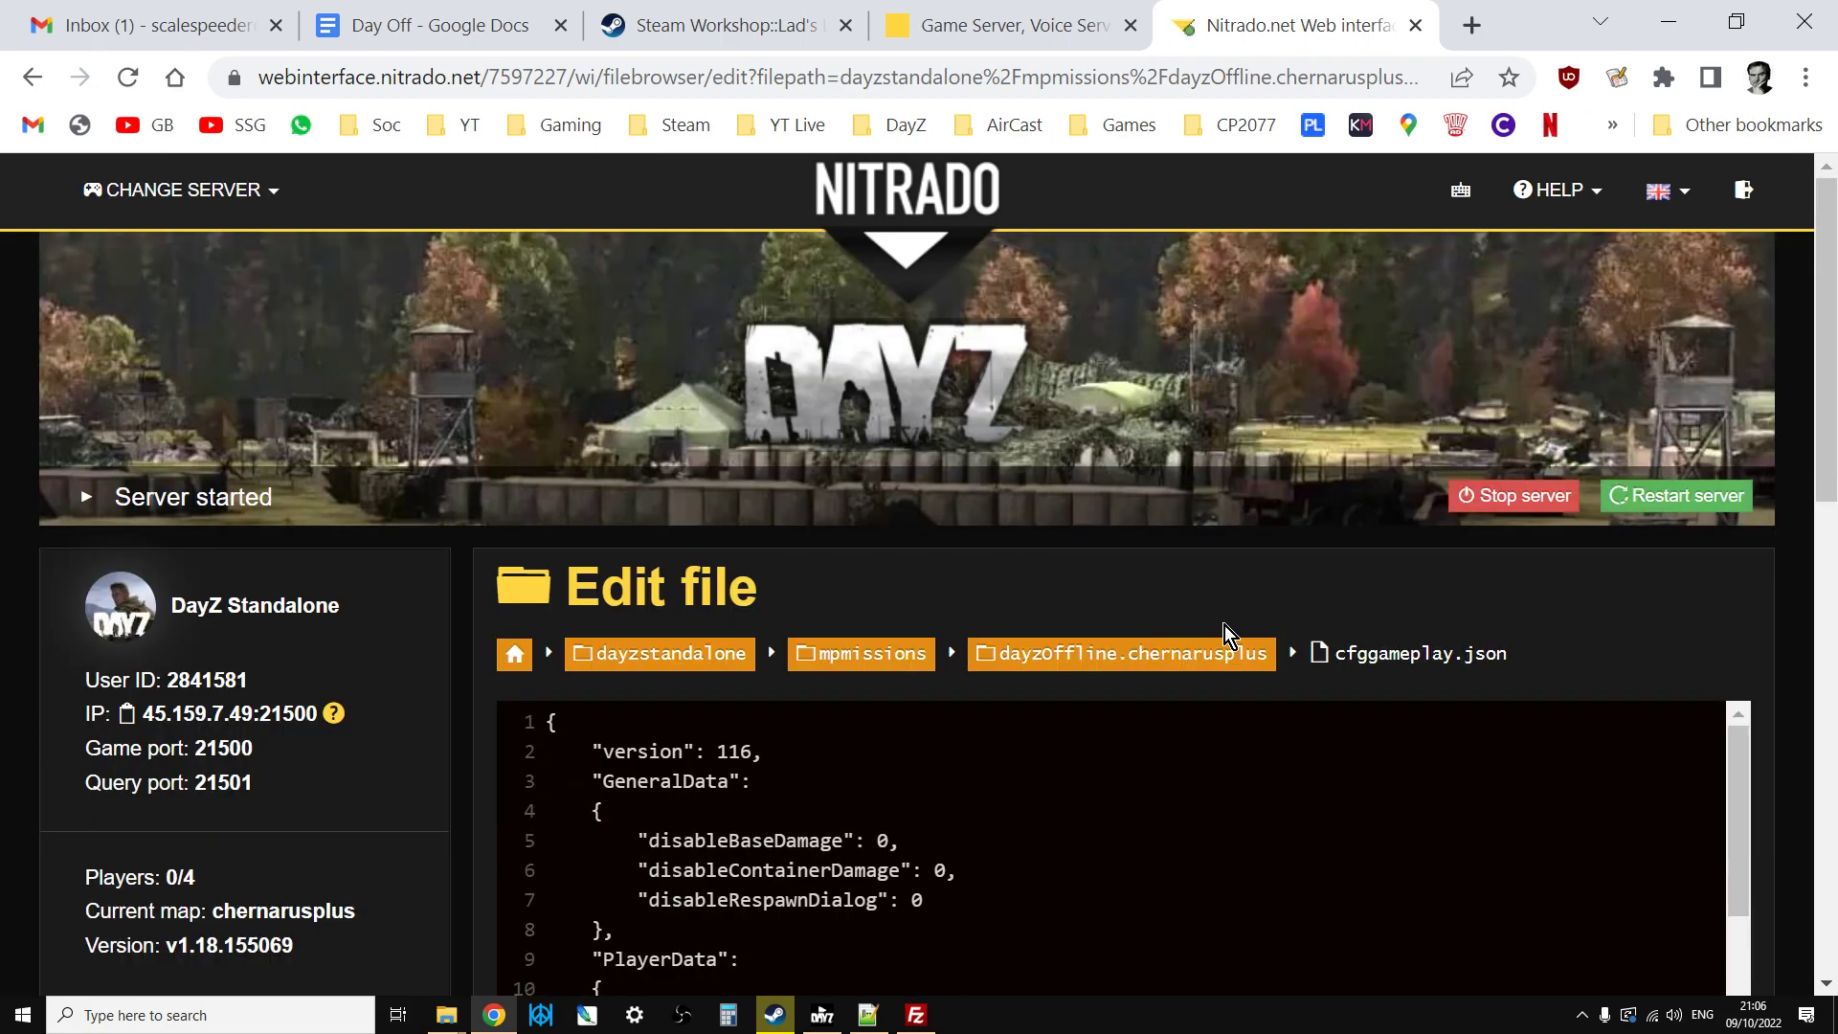
left_click_drag(1830, 347, 1830, 559)
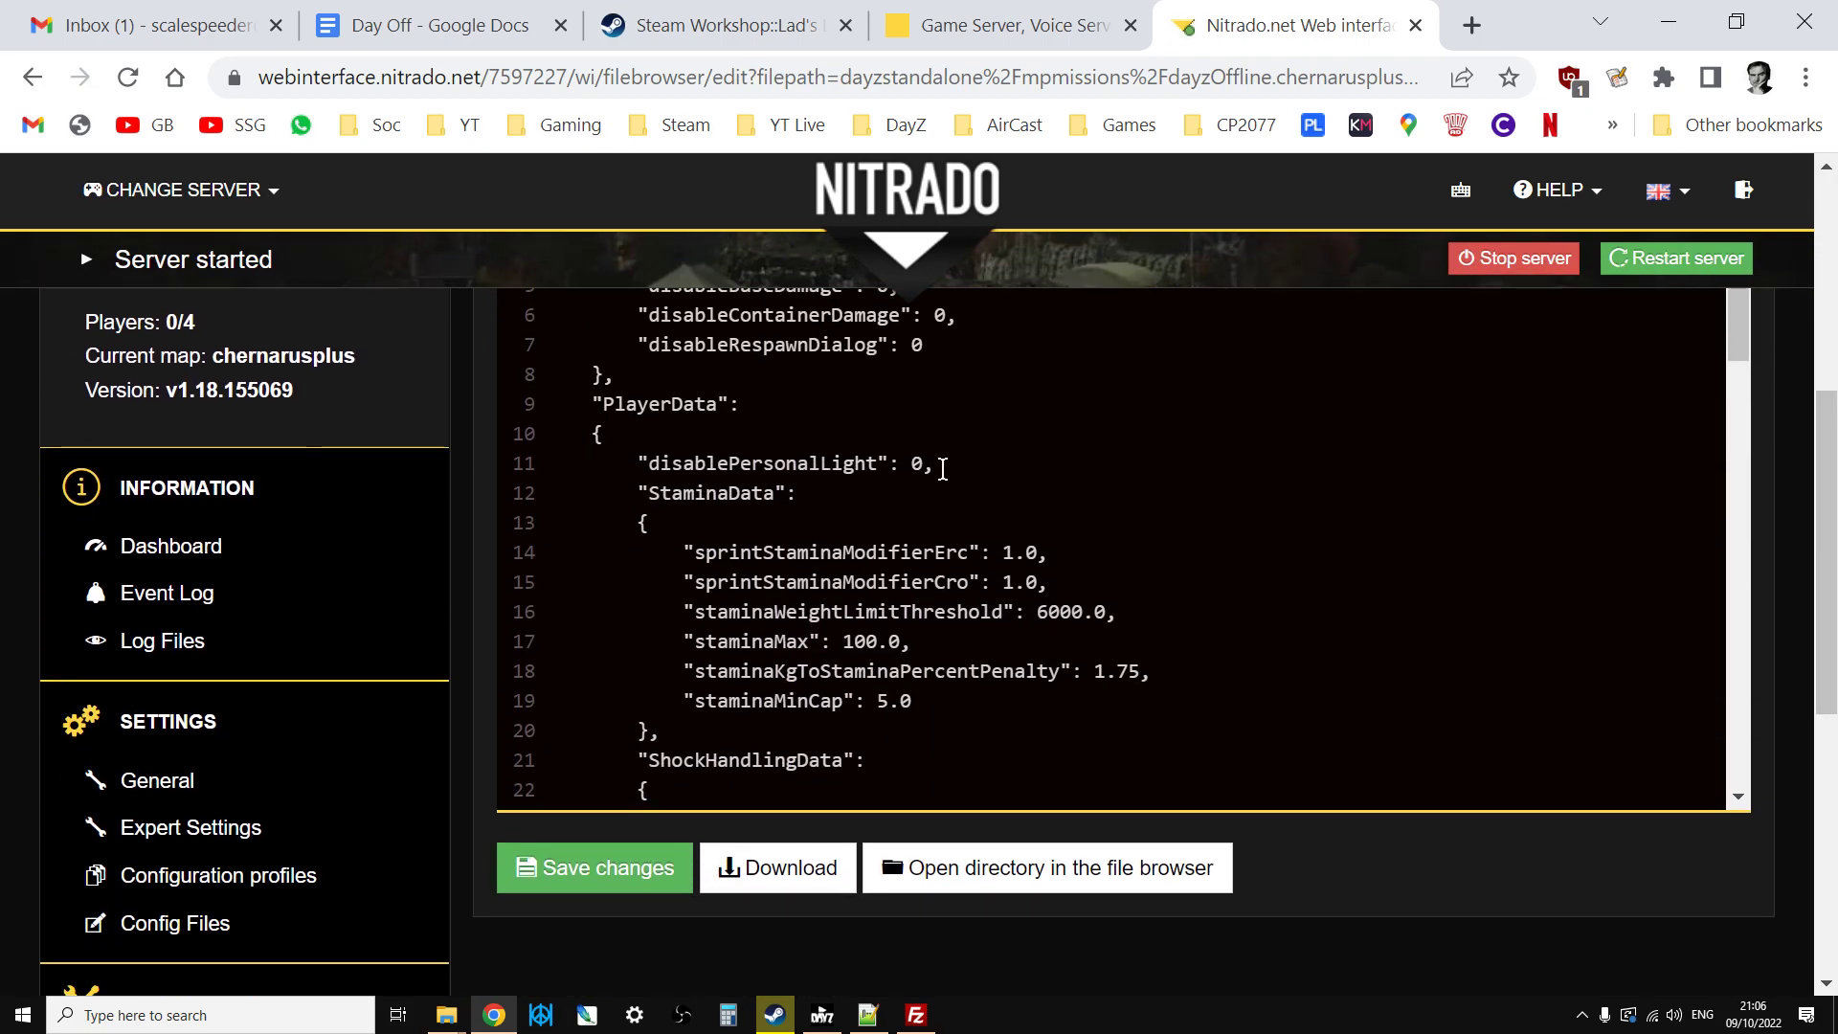
scroll(942, 469, "down", 5)
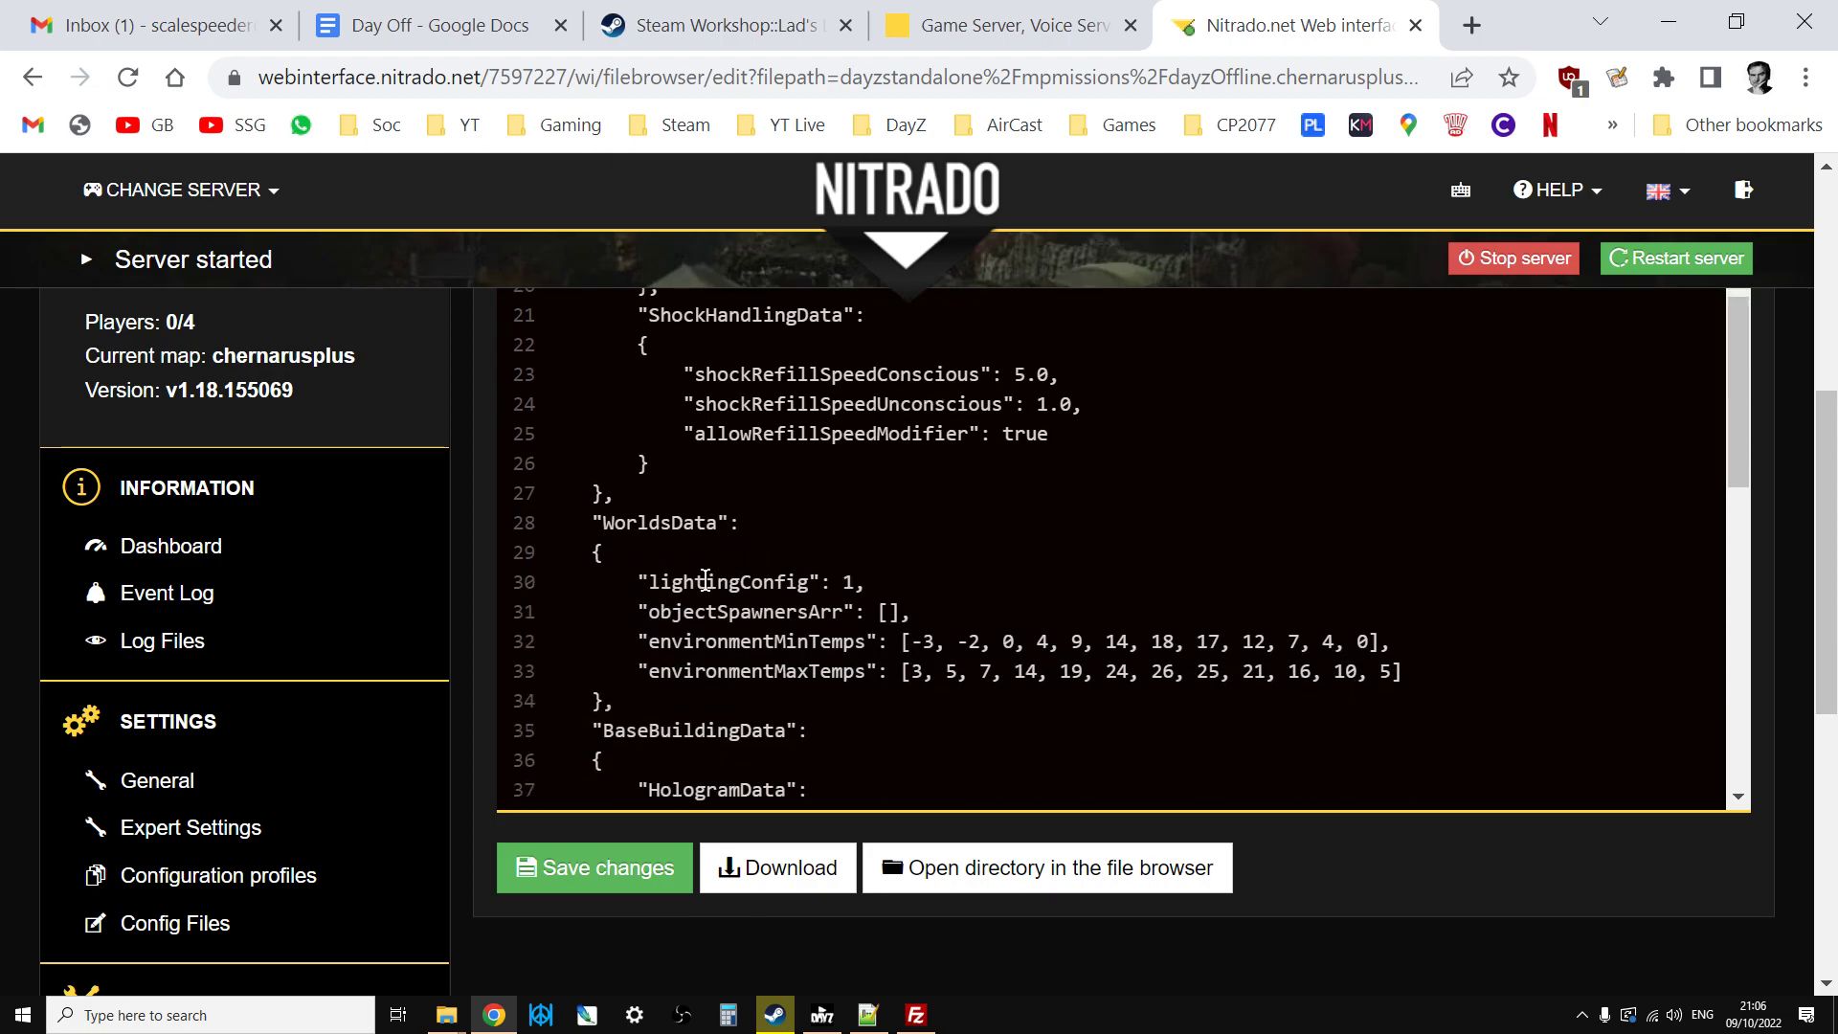
left_click_drag(638, 581, 862, 578)
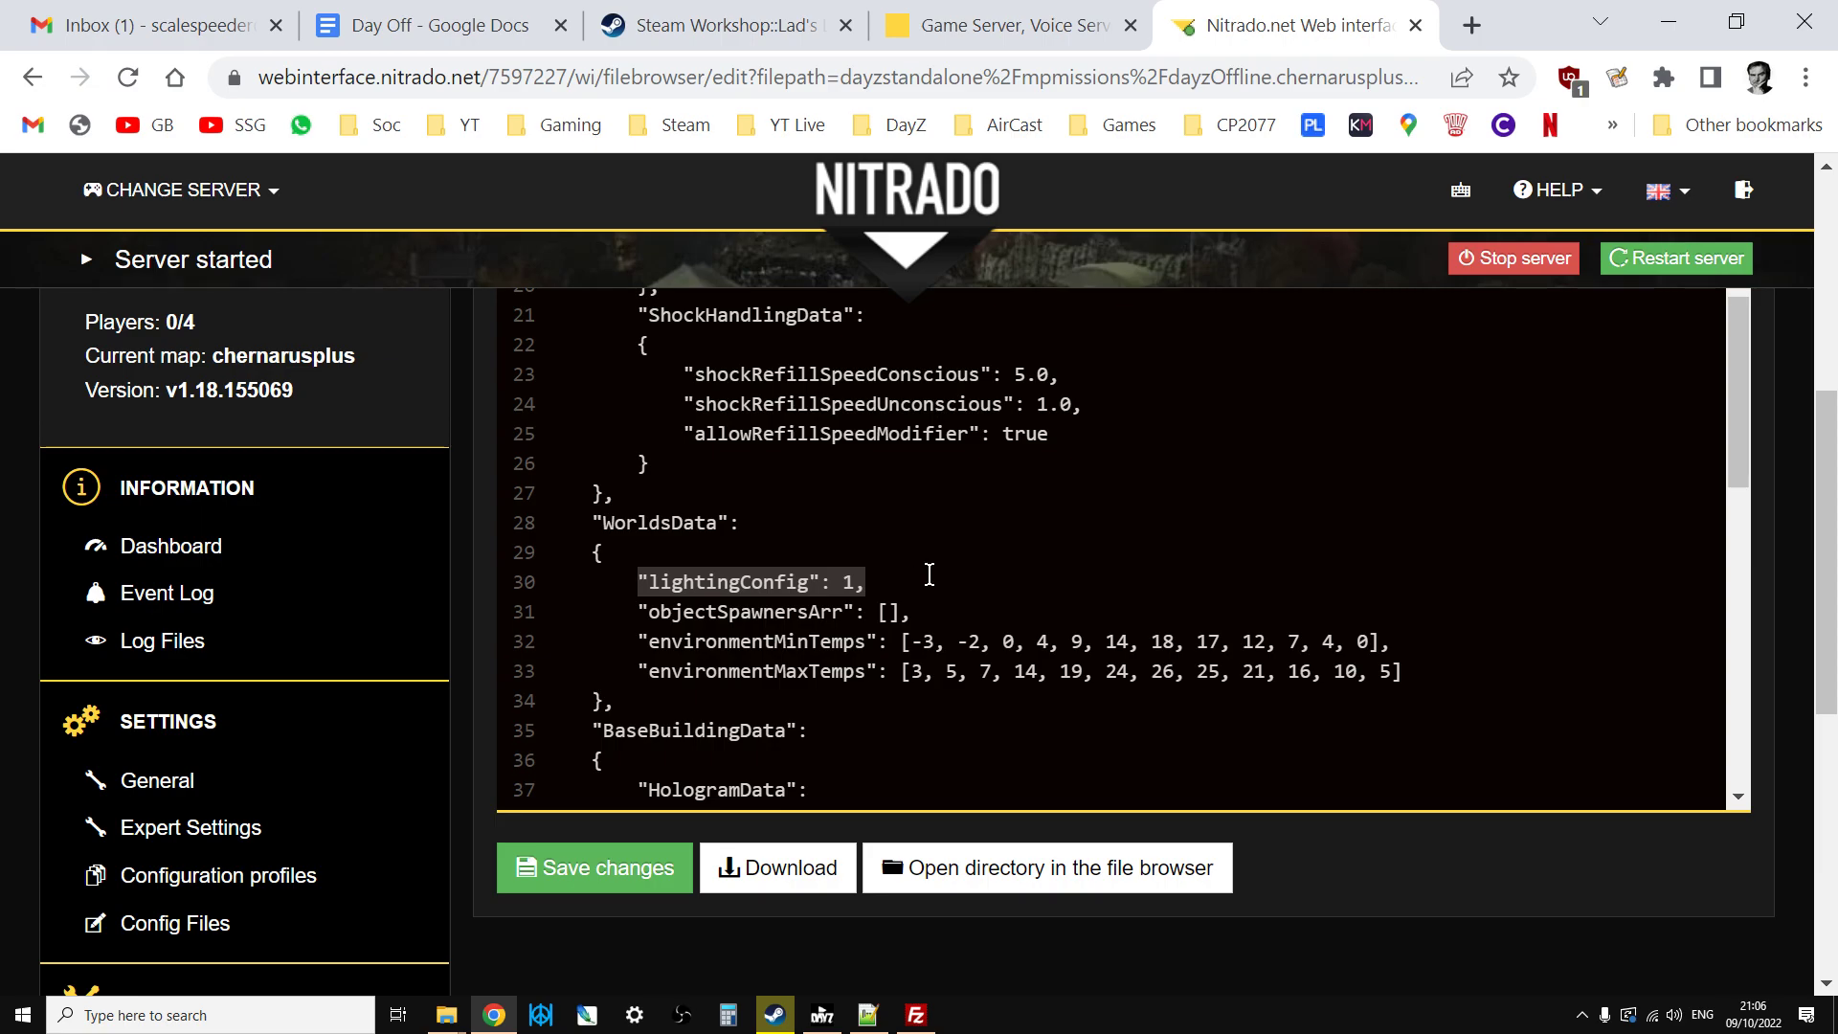
left_click(670, 27)
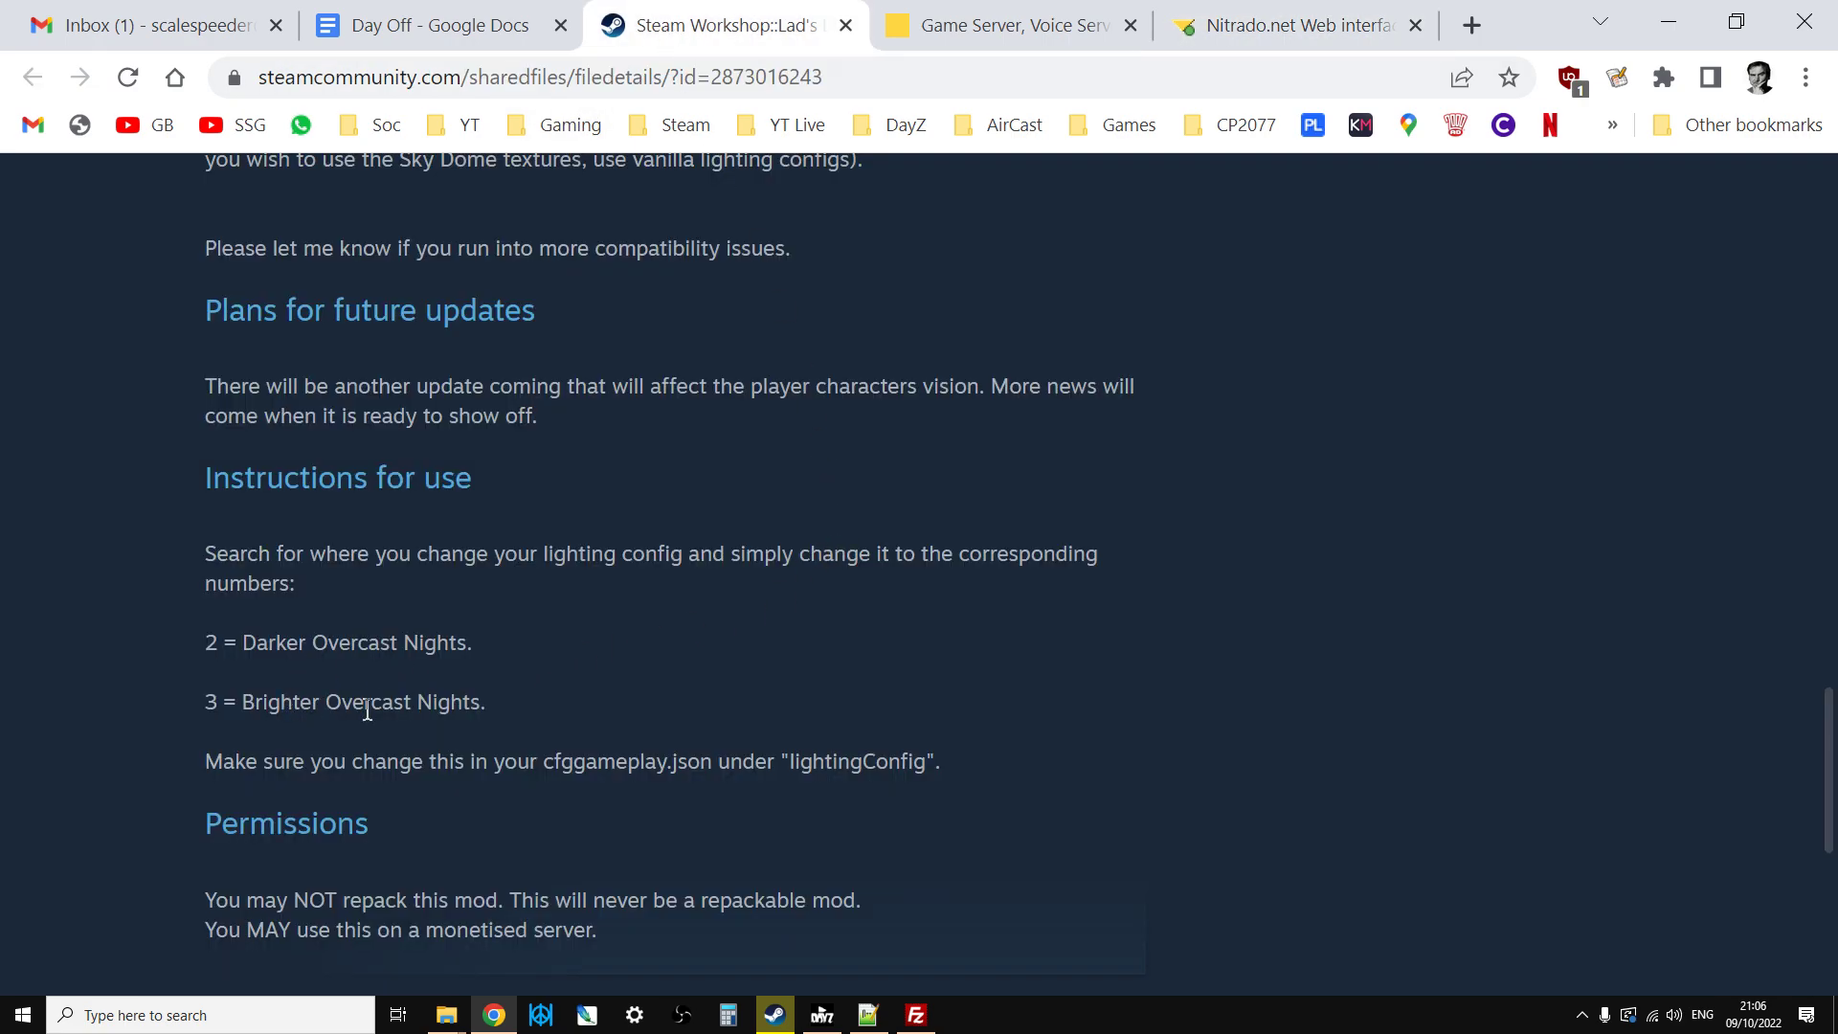
left_click(1021, 34)
left_click(1190, 31)
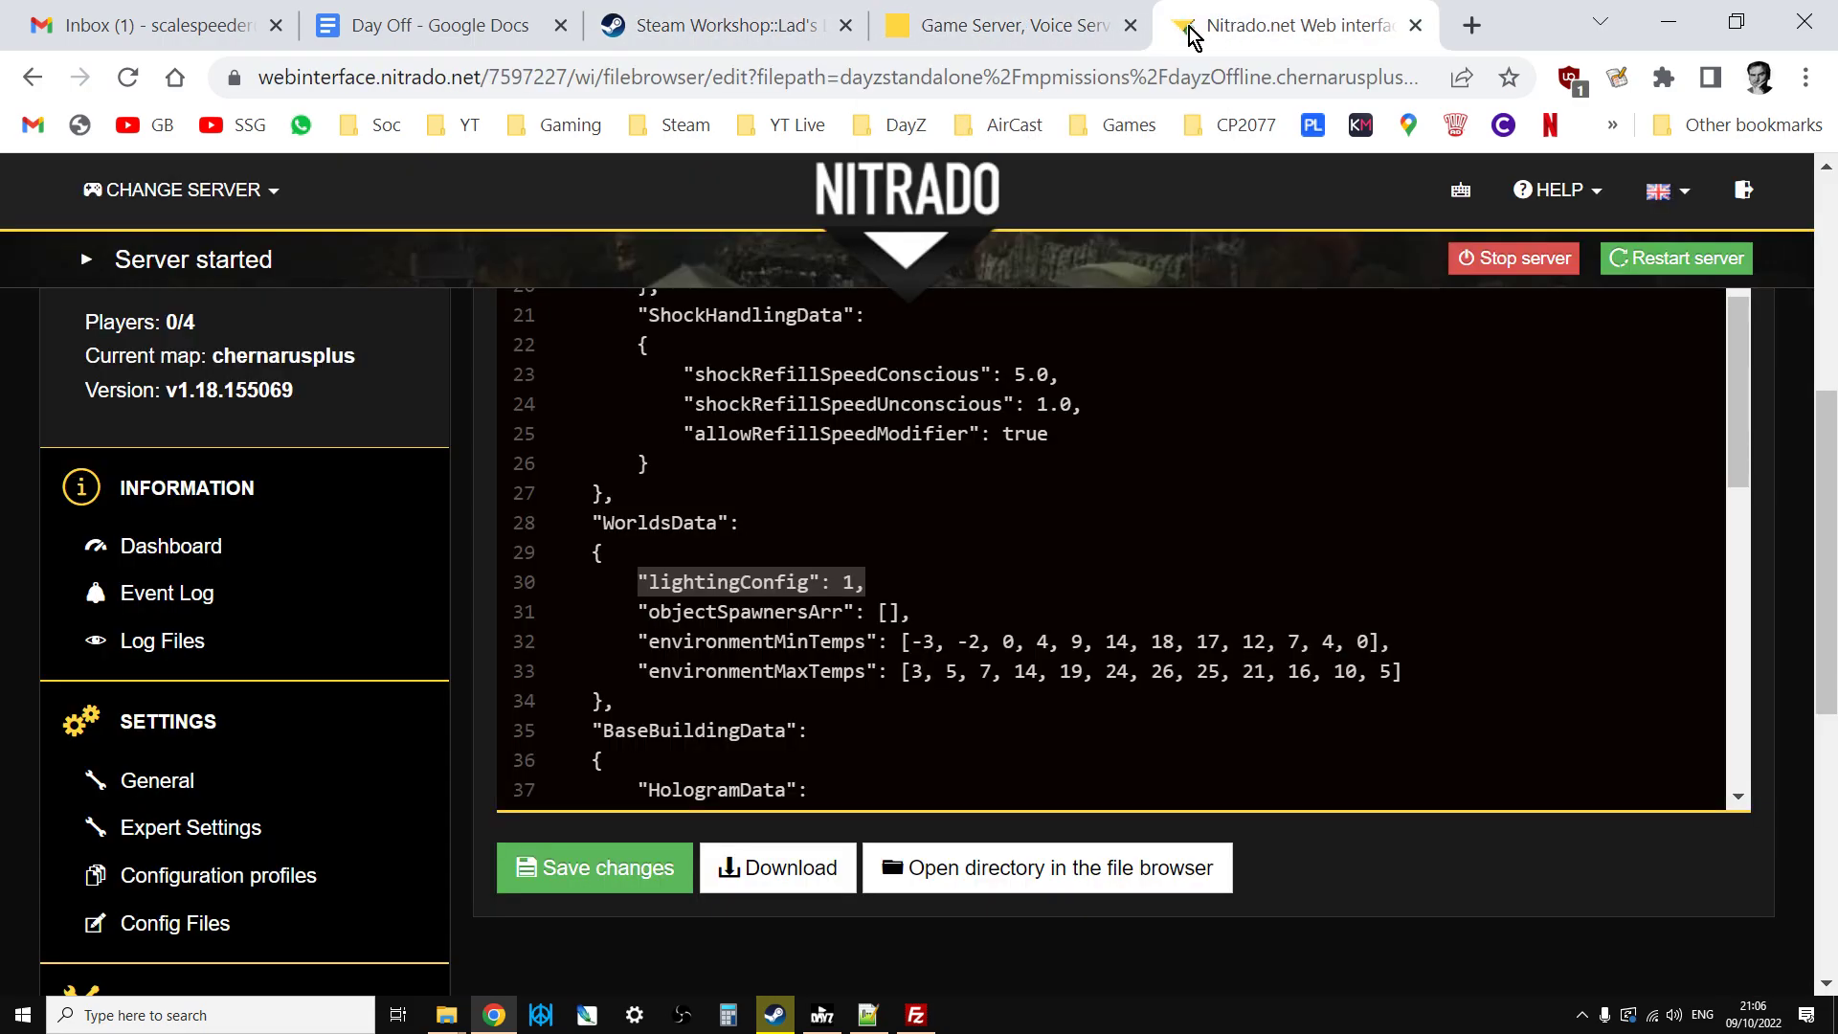
Replace the lightingConfig value 1 with 3 and save cfggameplay.json
left_click(853, 581)
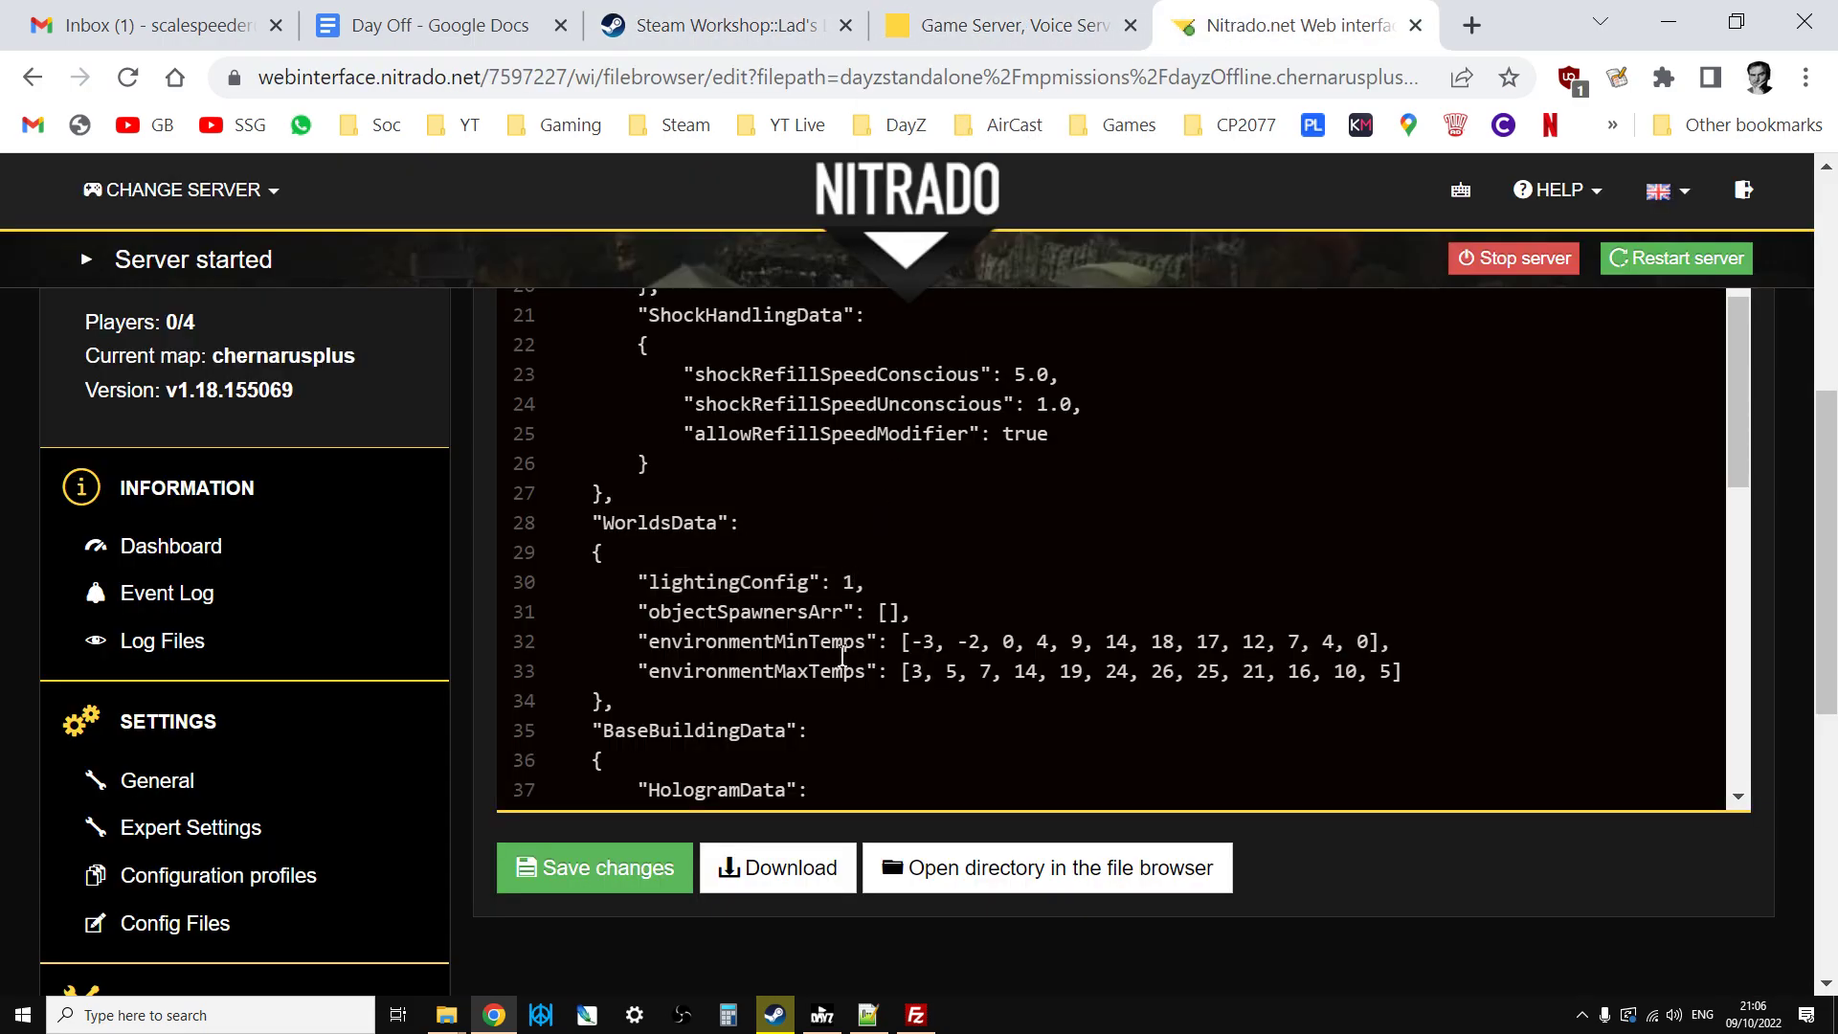
type("3")
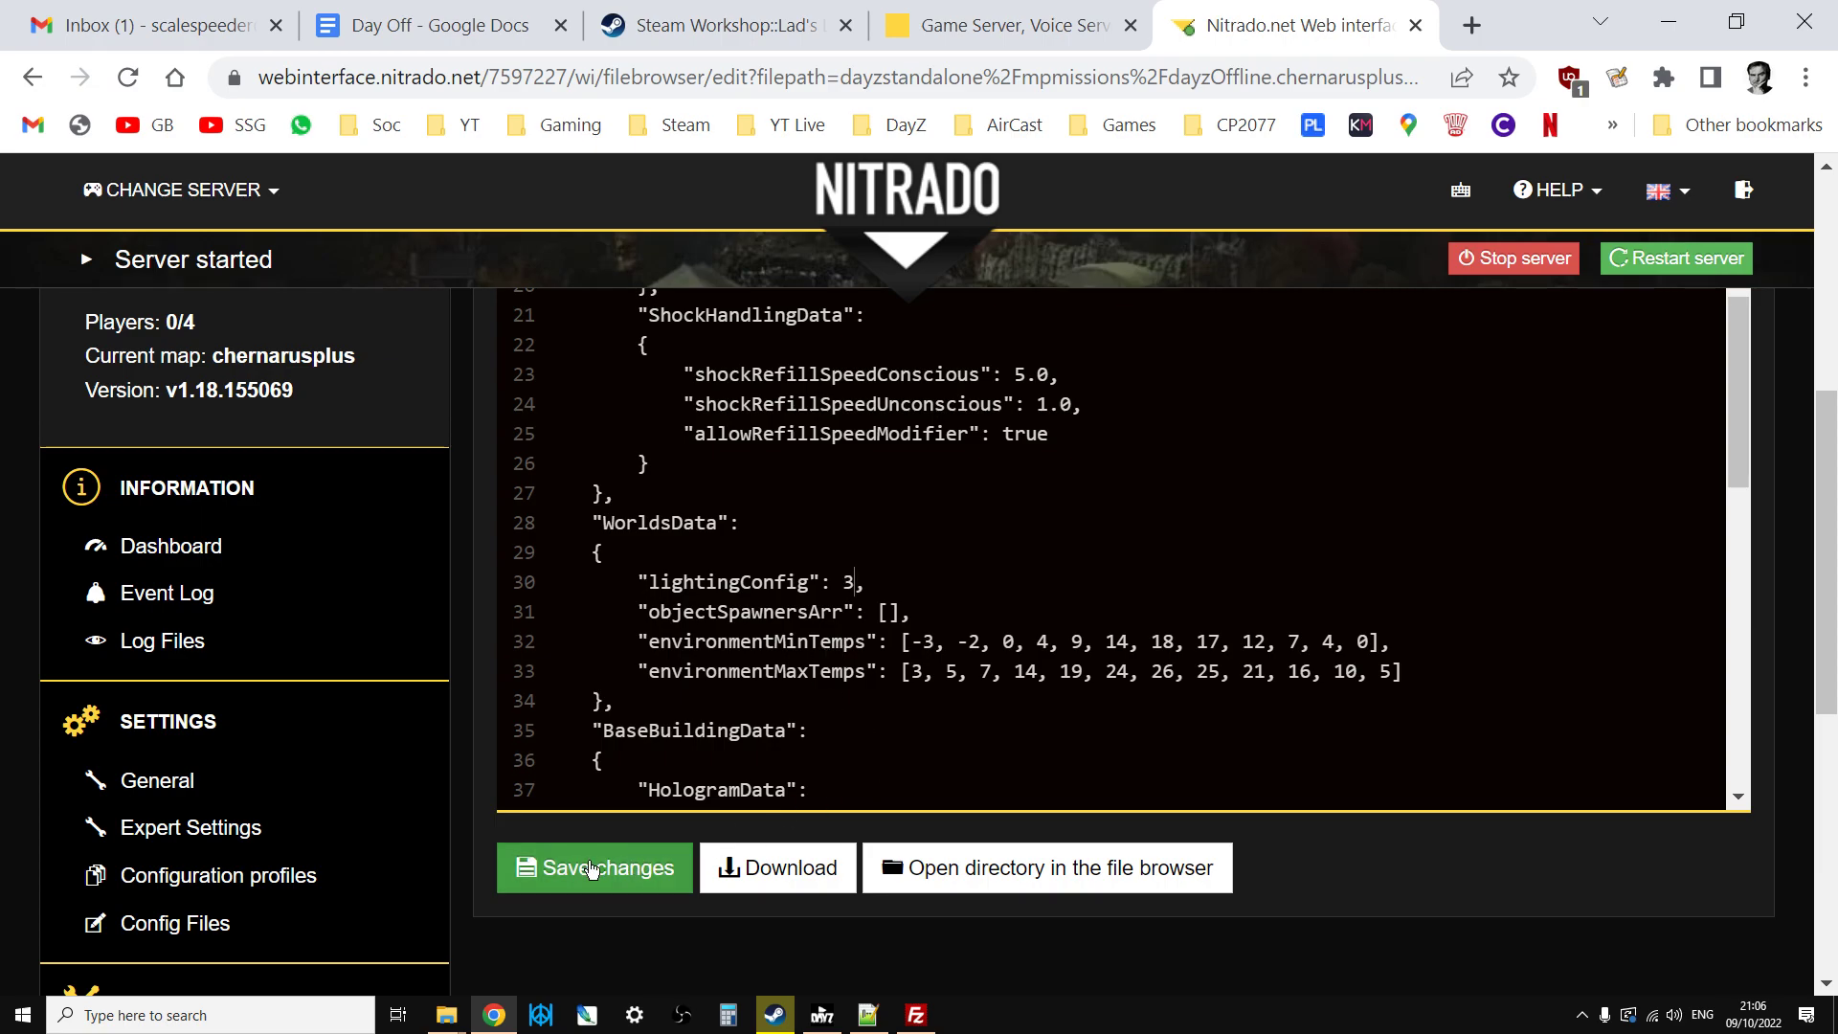
left_click(623, 866)
scroll(1490, 625, "up", 2)
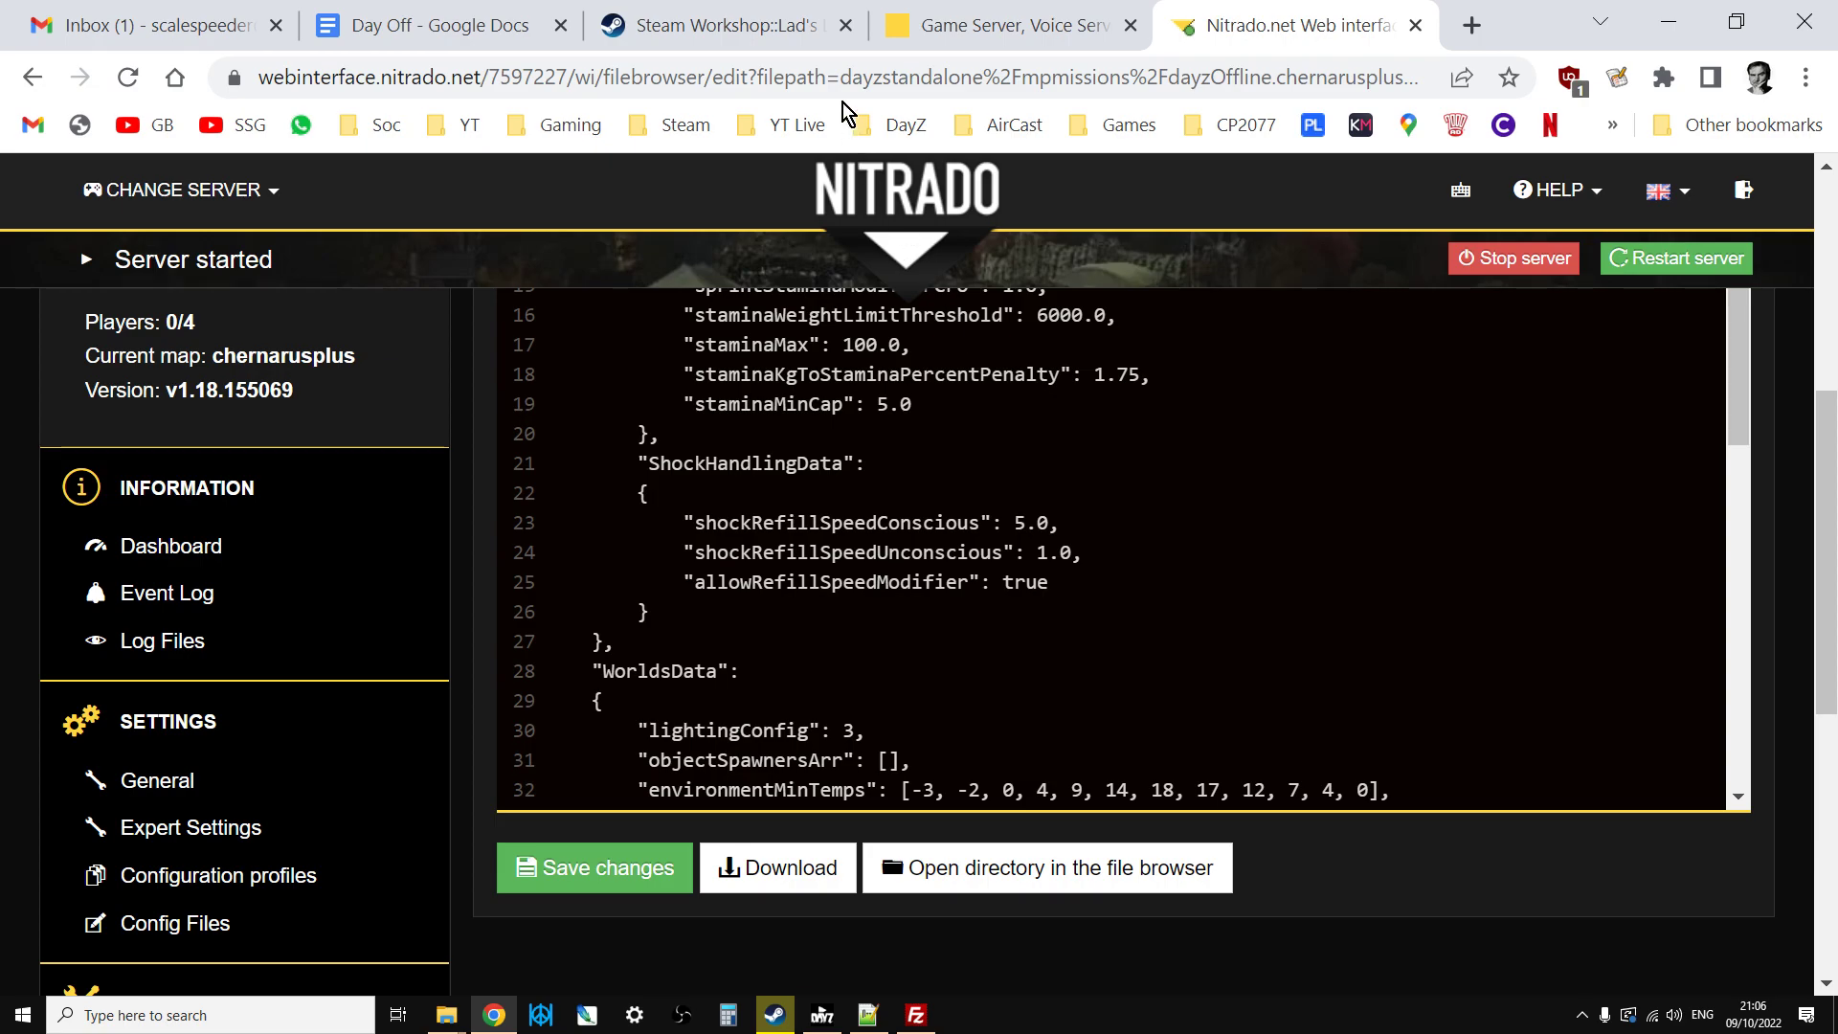
Scroll through the Lad's Lighting Overhaul Workshop page, reviewing its title, description and screenshots
left_click(772, 29)
scroll(1319, 674, "up", 15)
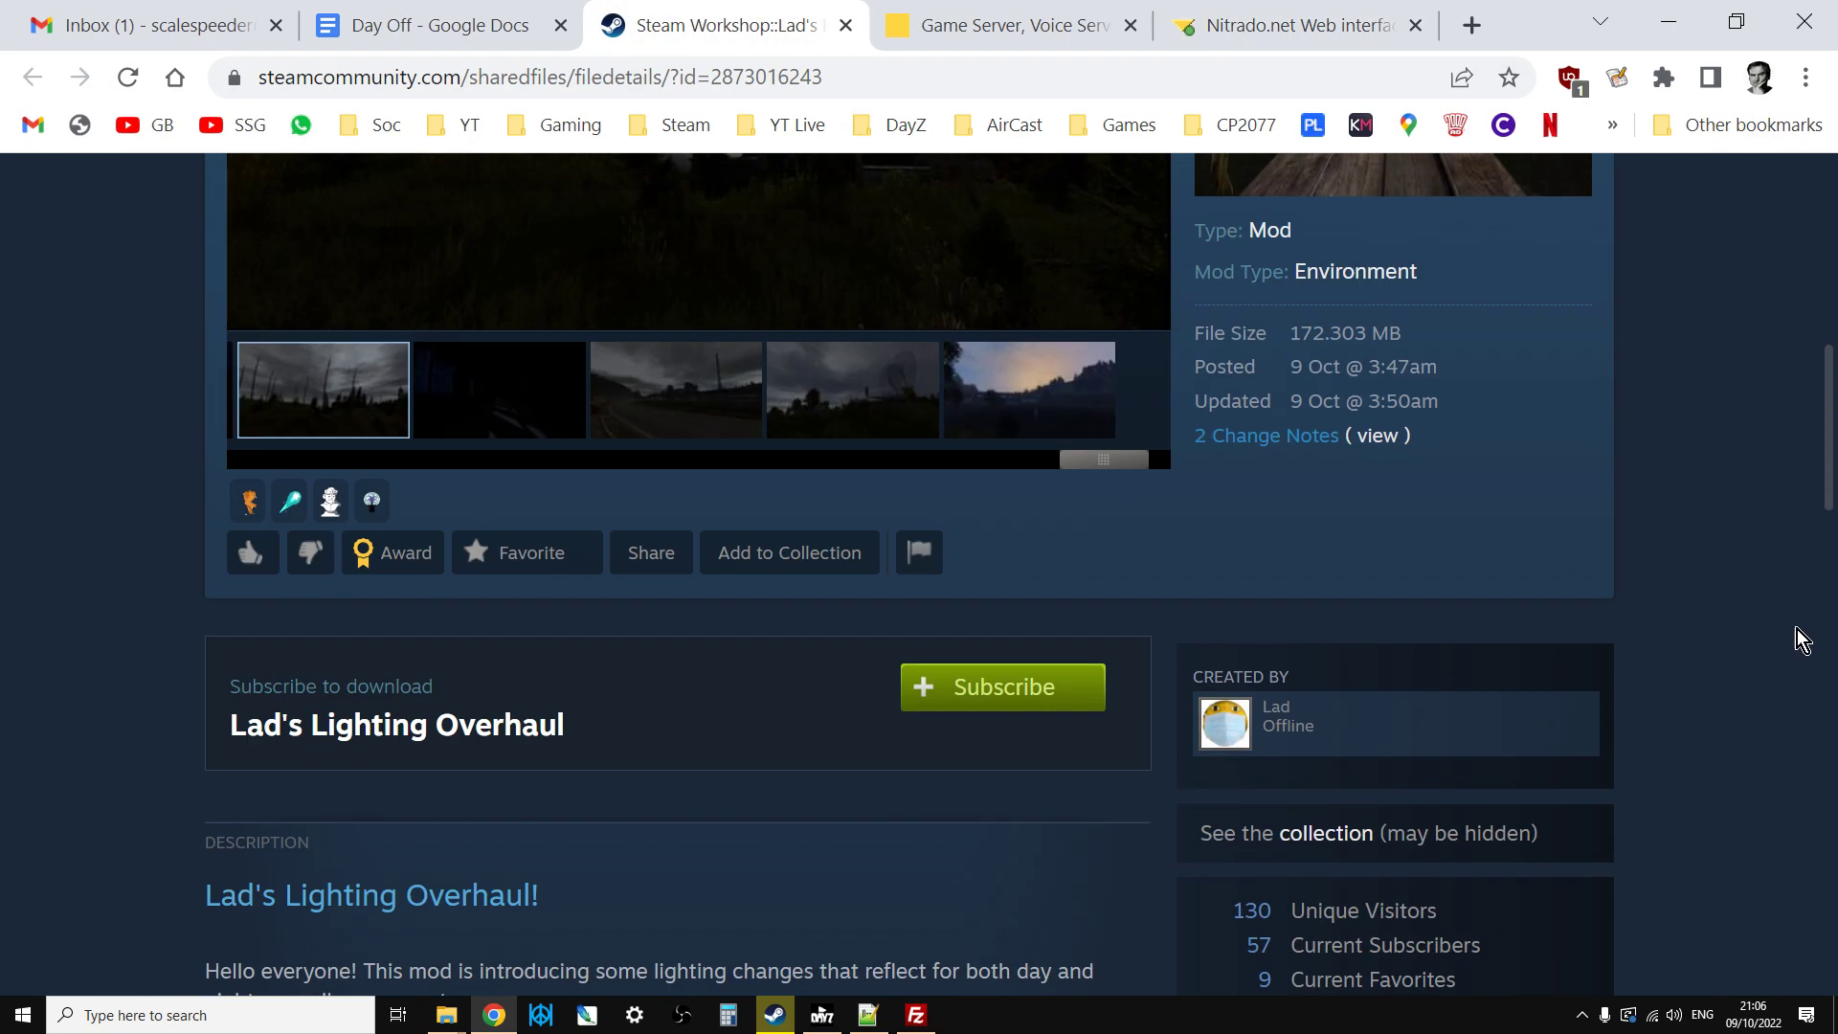
left_click_drag(1832, 486, 1706, 376)
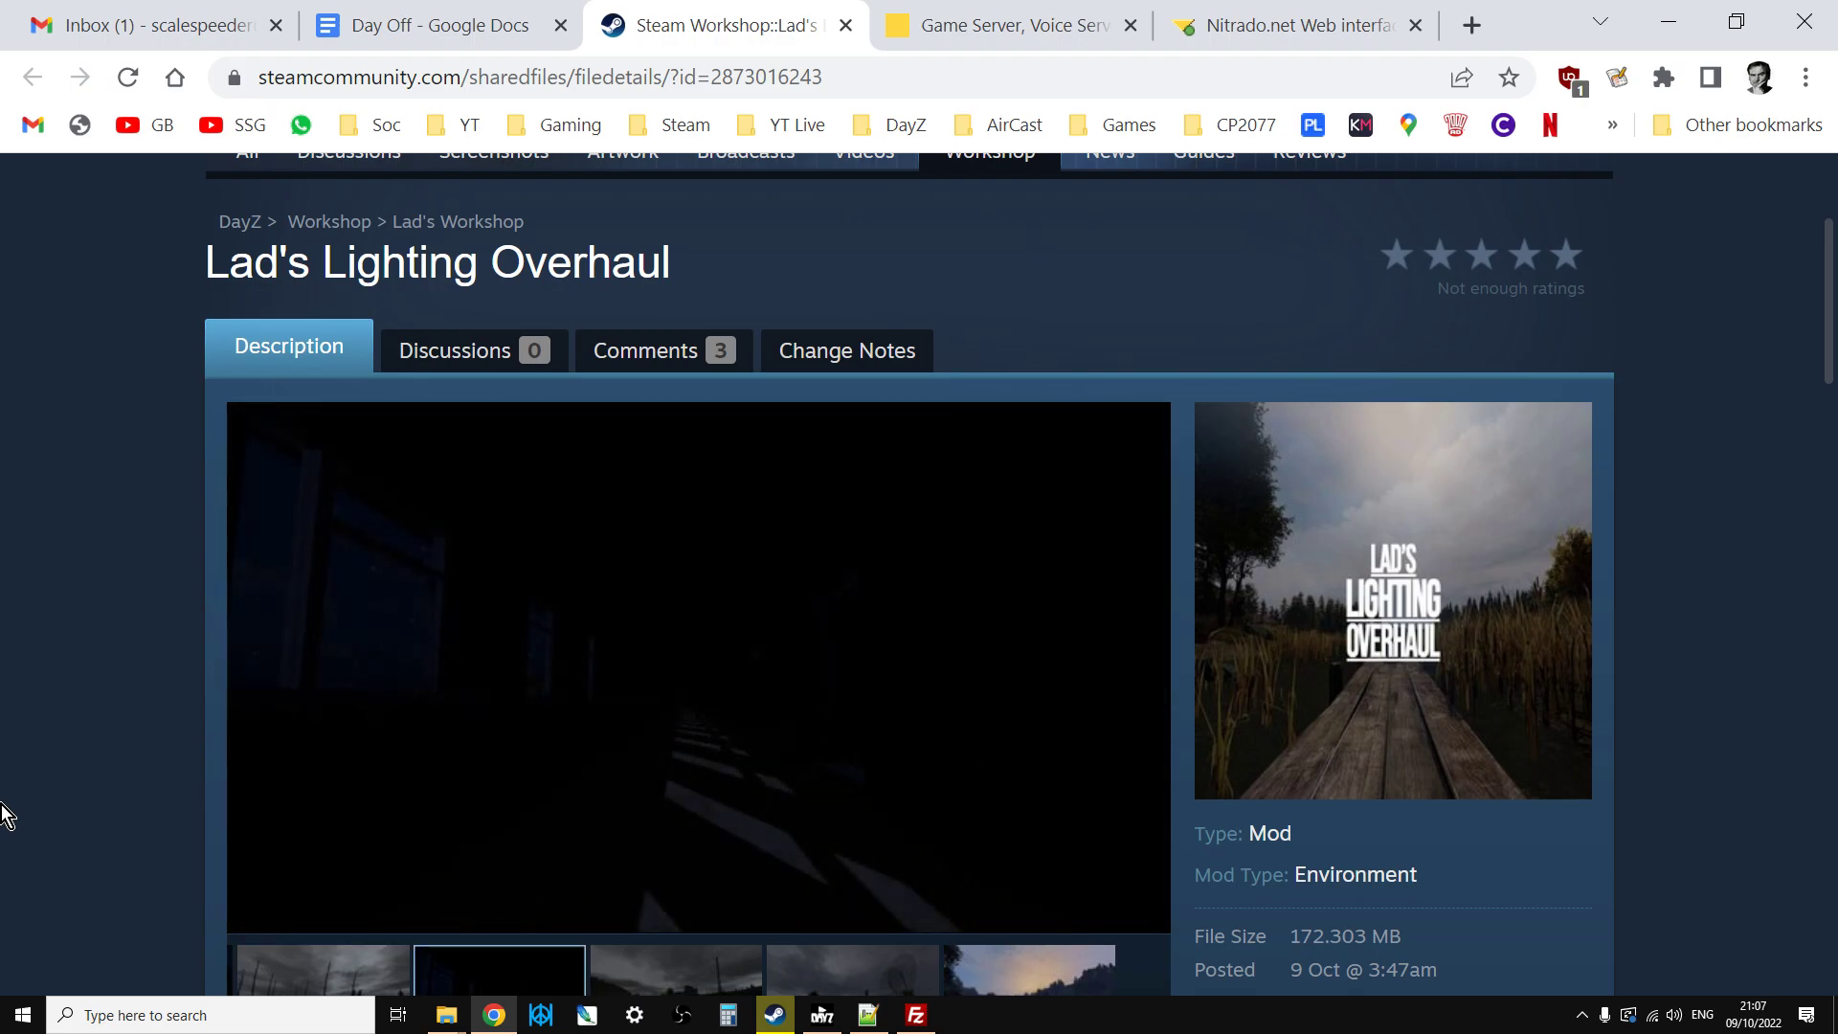
scroll(11, 795, "down", 2)
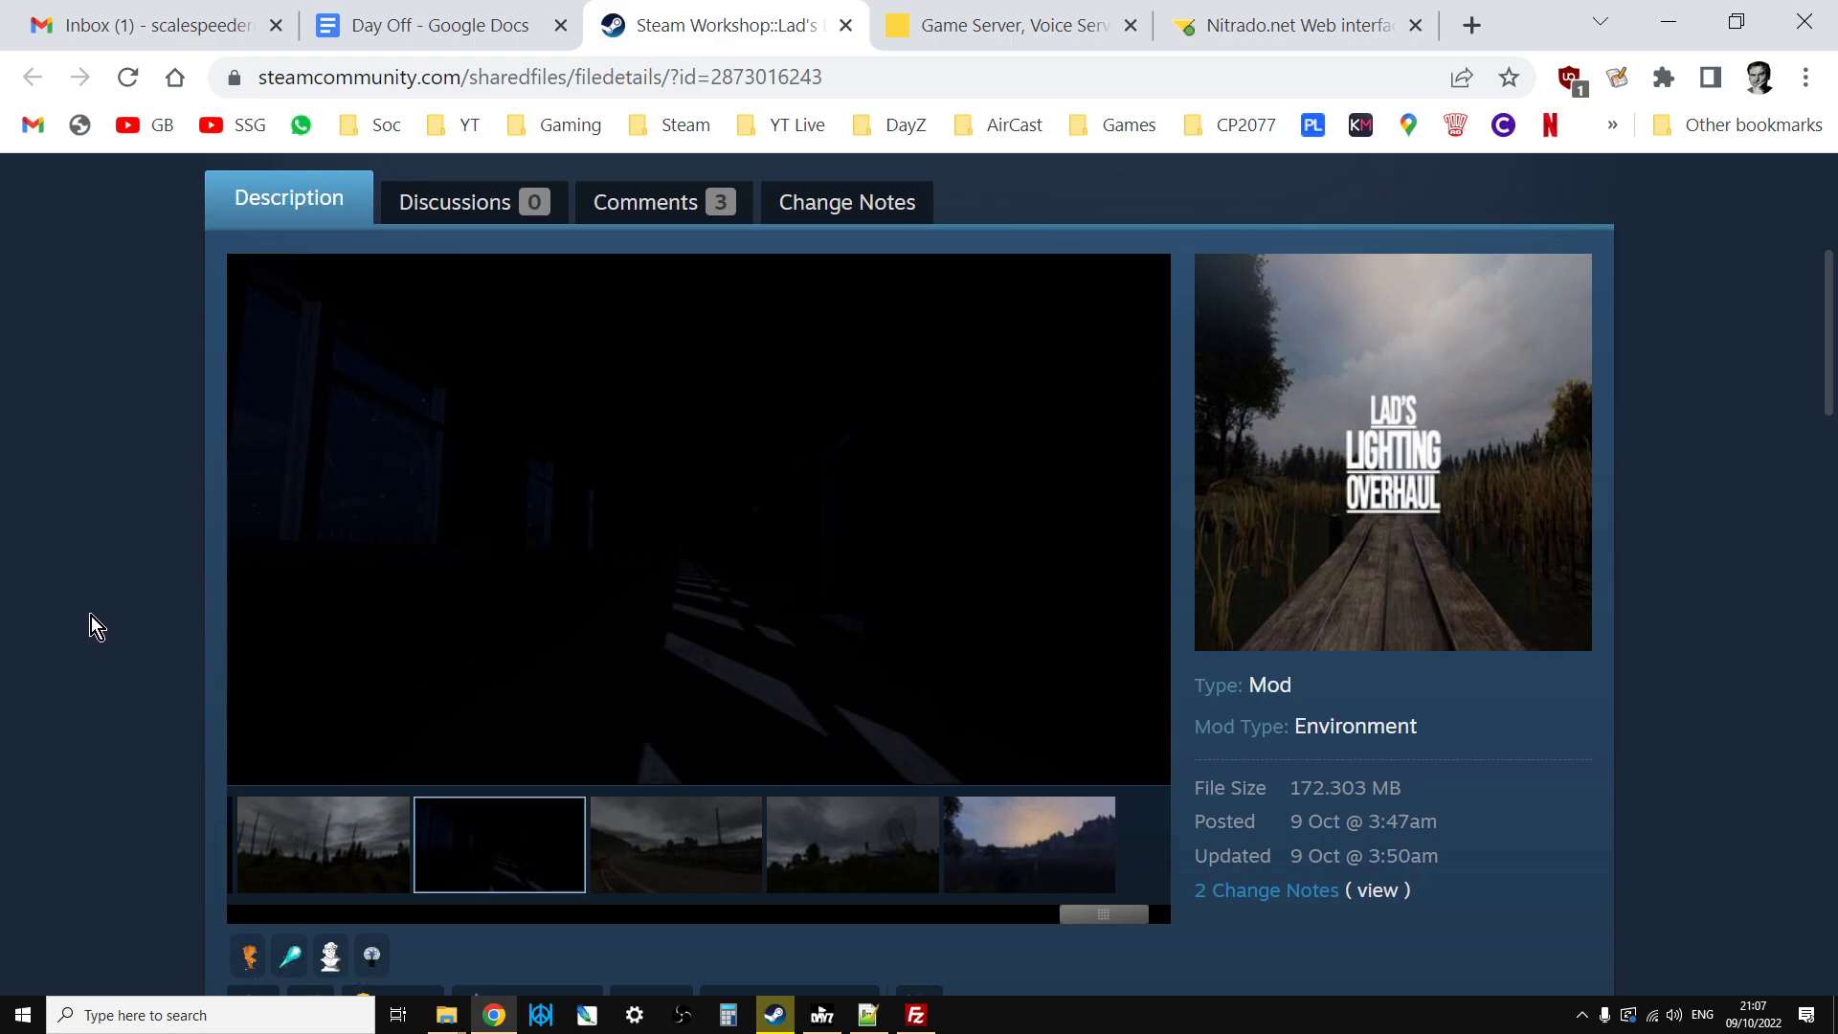
scroll(90, 616, "up", 3)
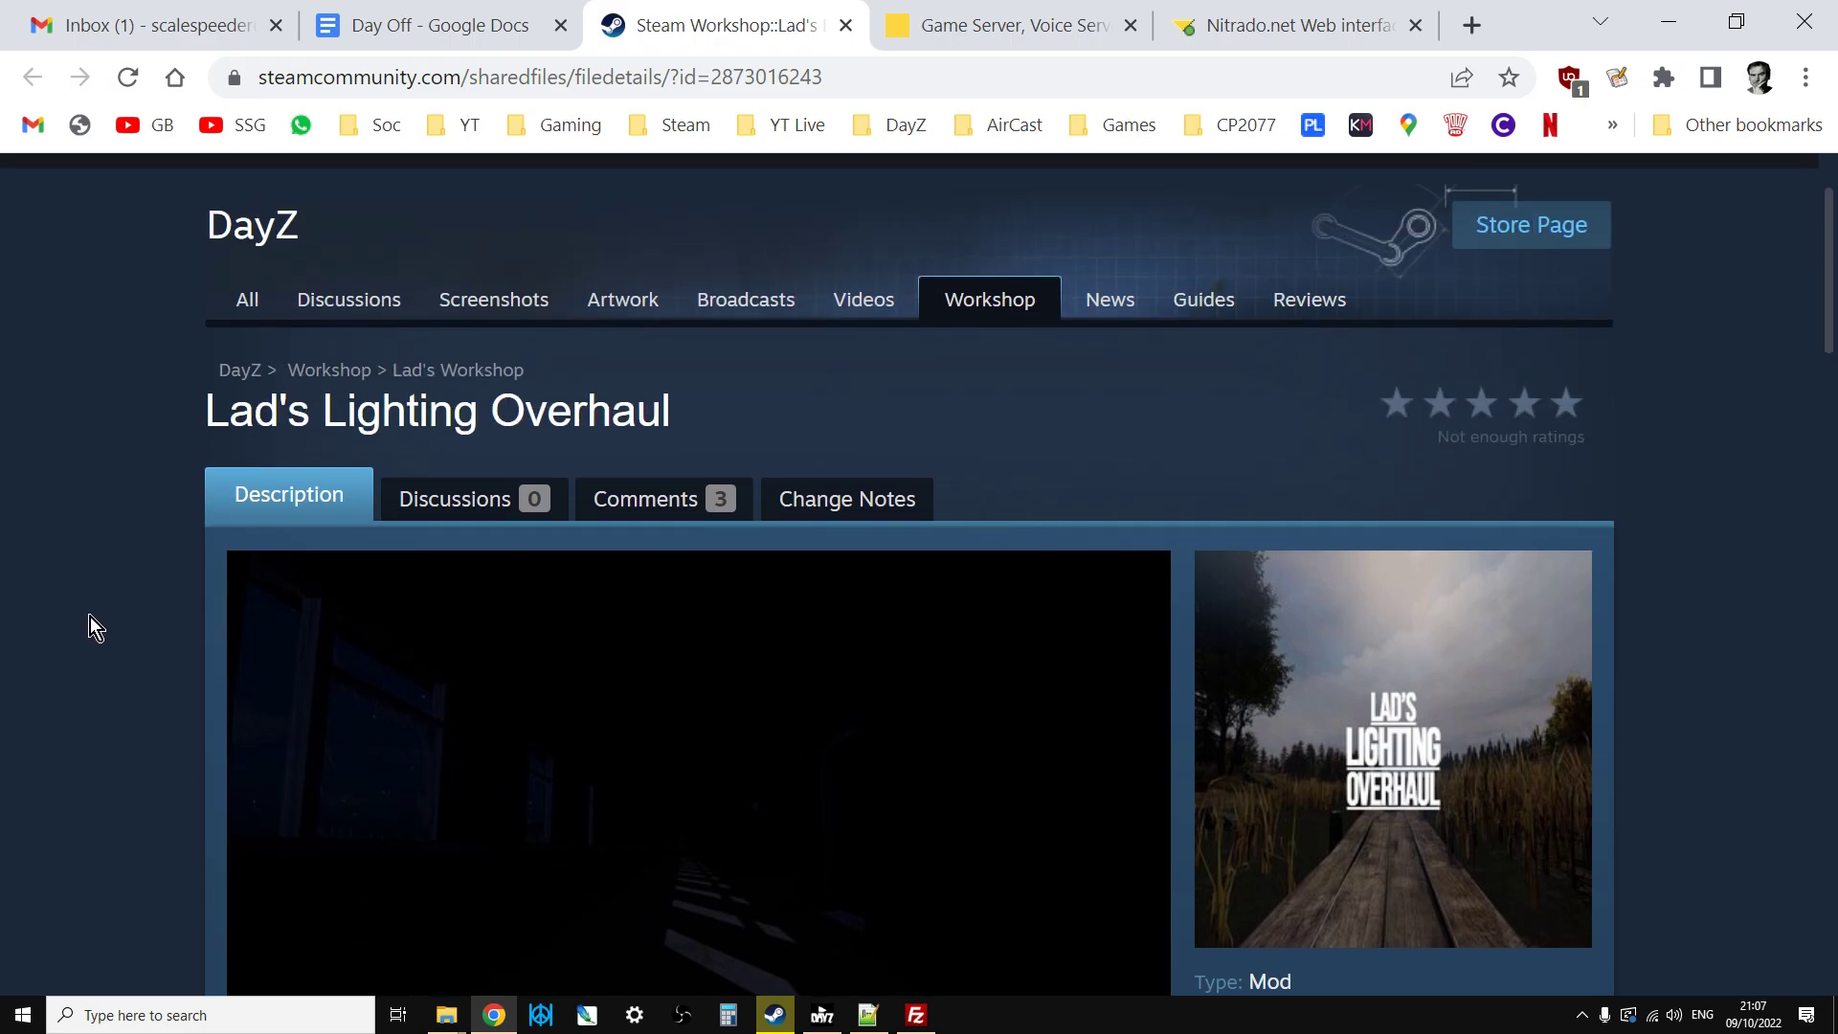
scroll(90, 616, "down", 5)
scroll(90, 617, "down", 4)
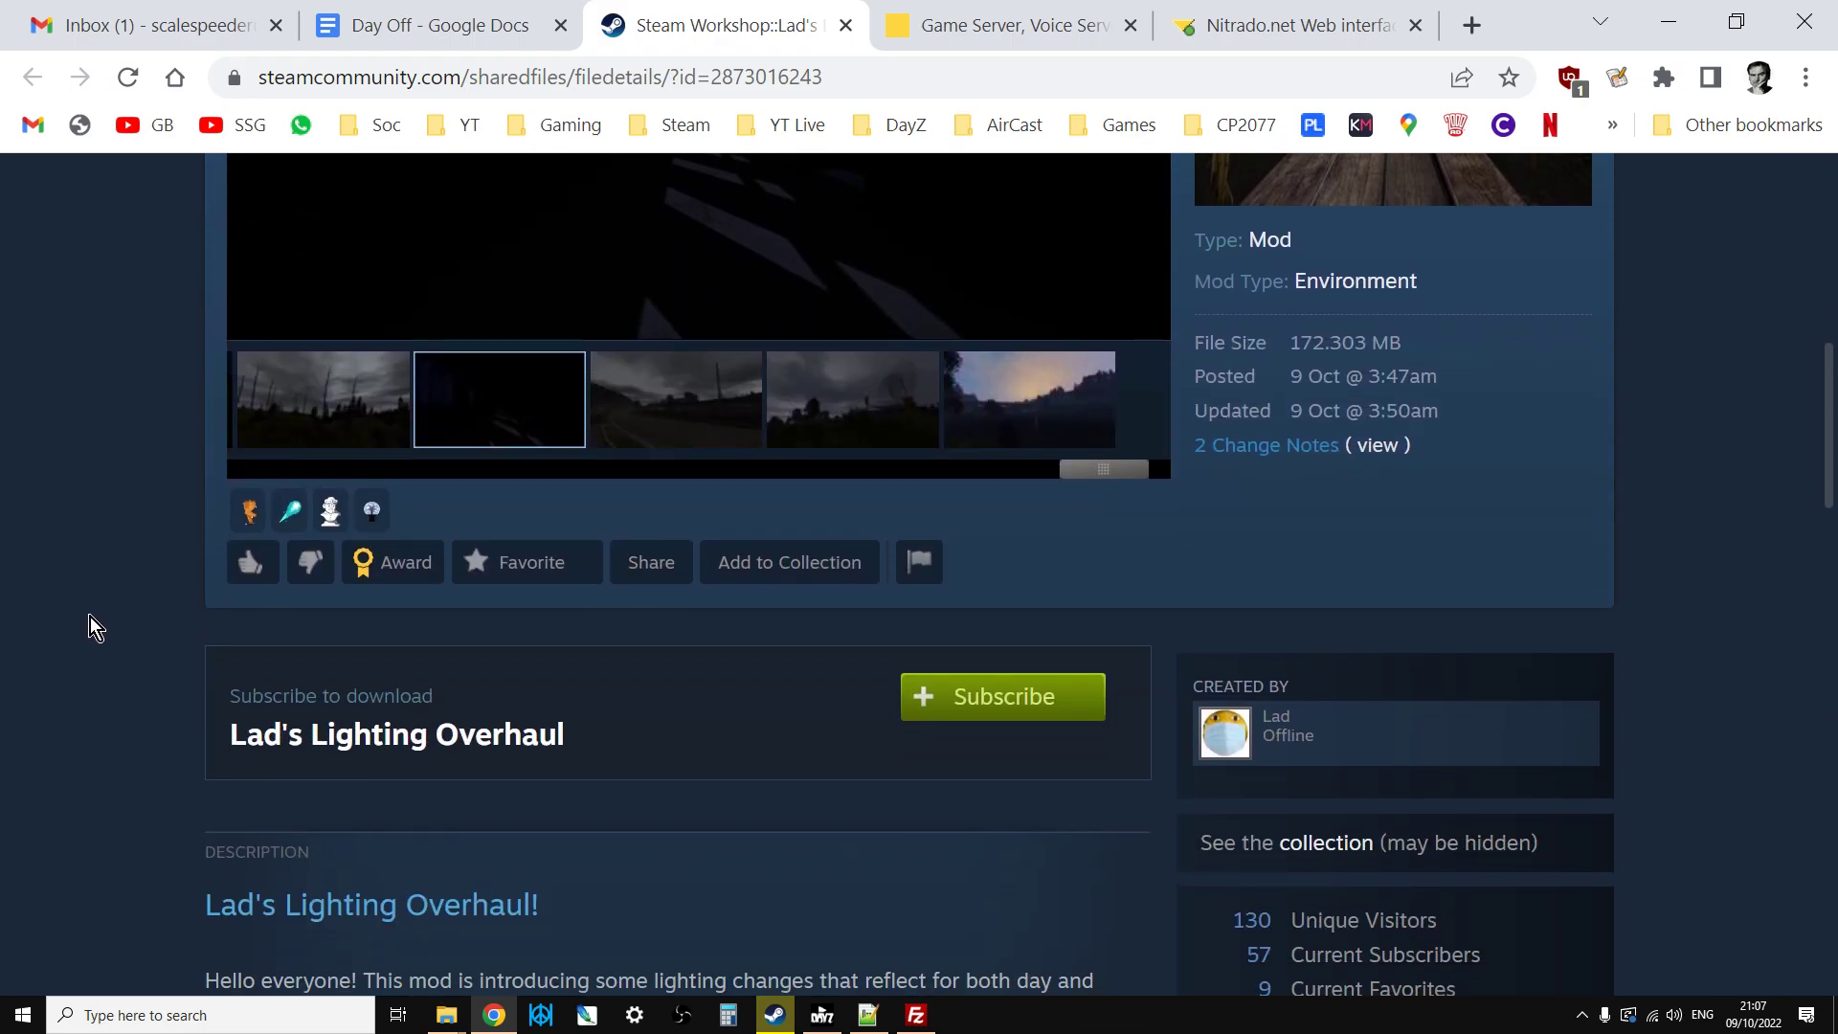
scroll(117, 624, "down", 3)
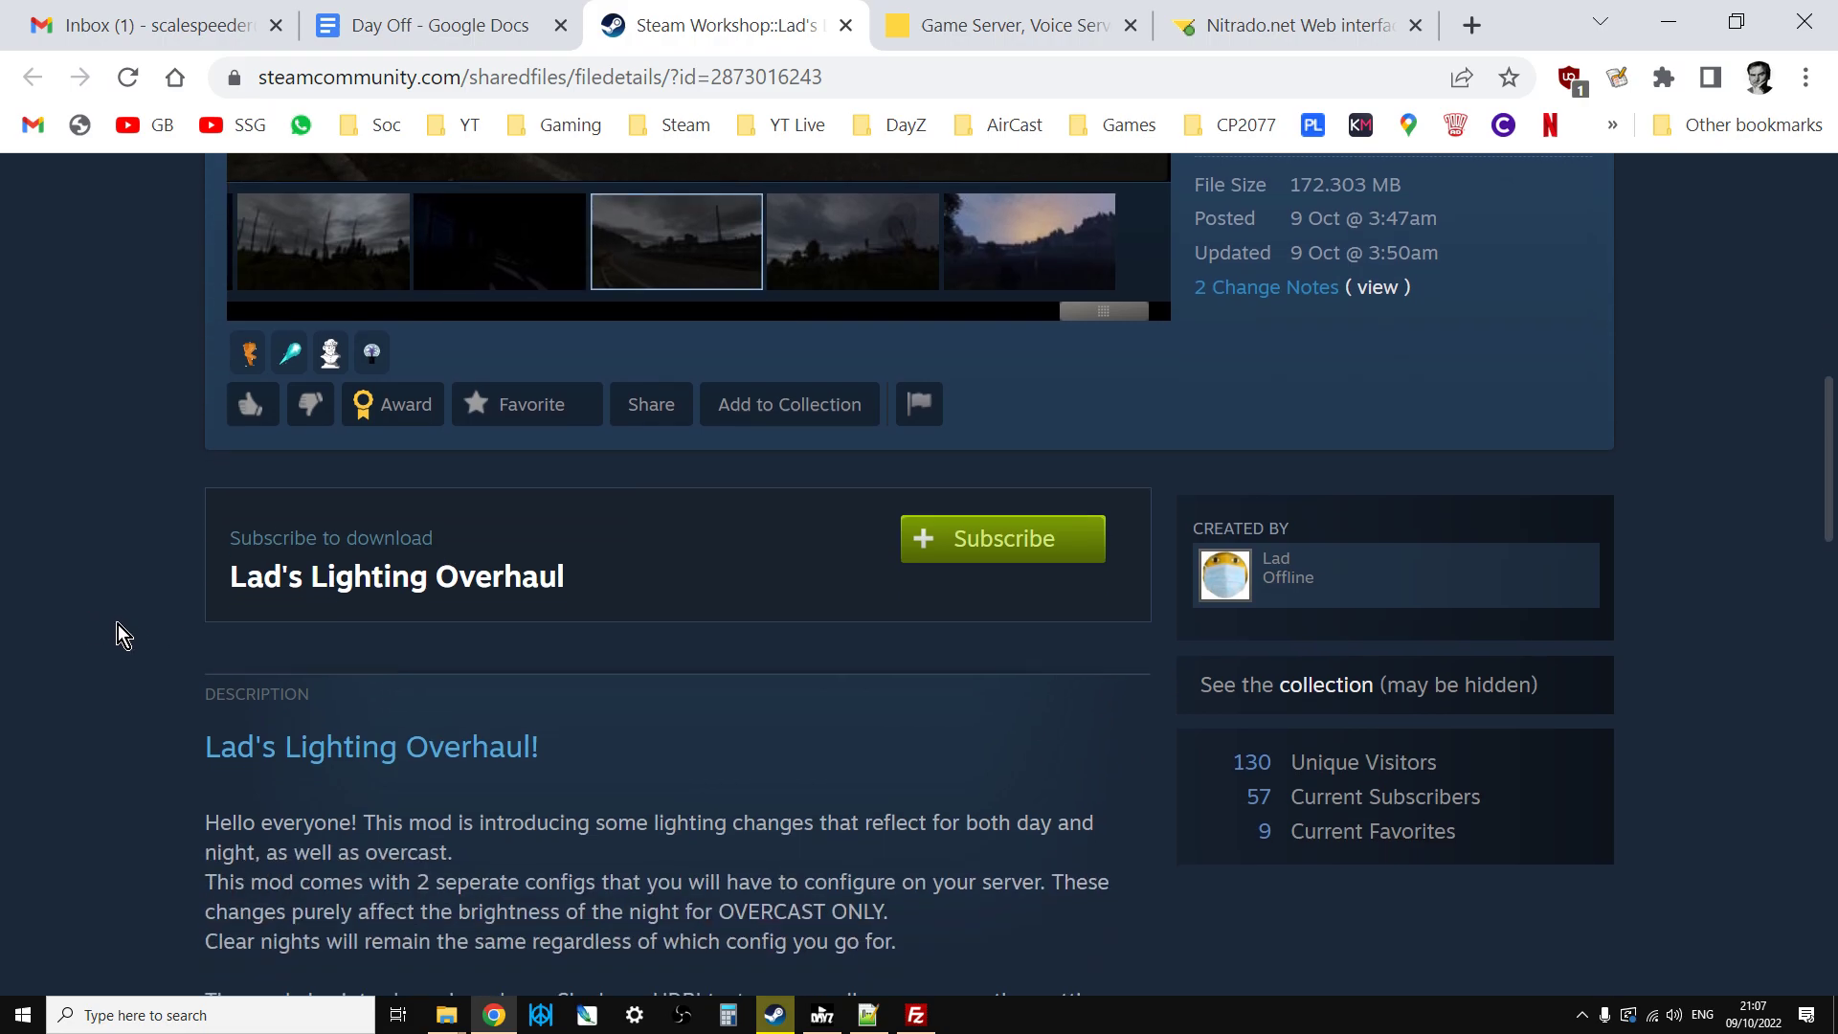
scroll(118, 624, "up", 4)
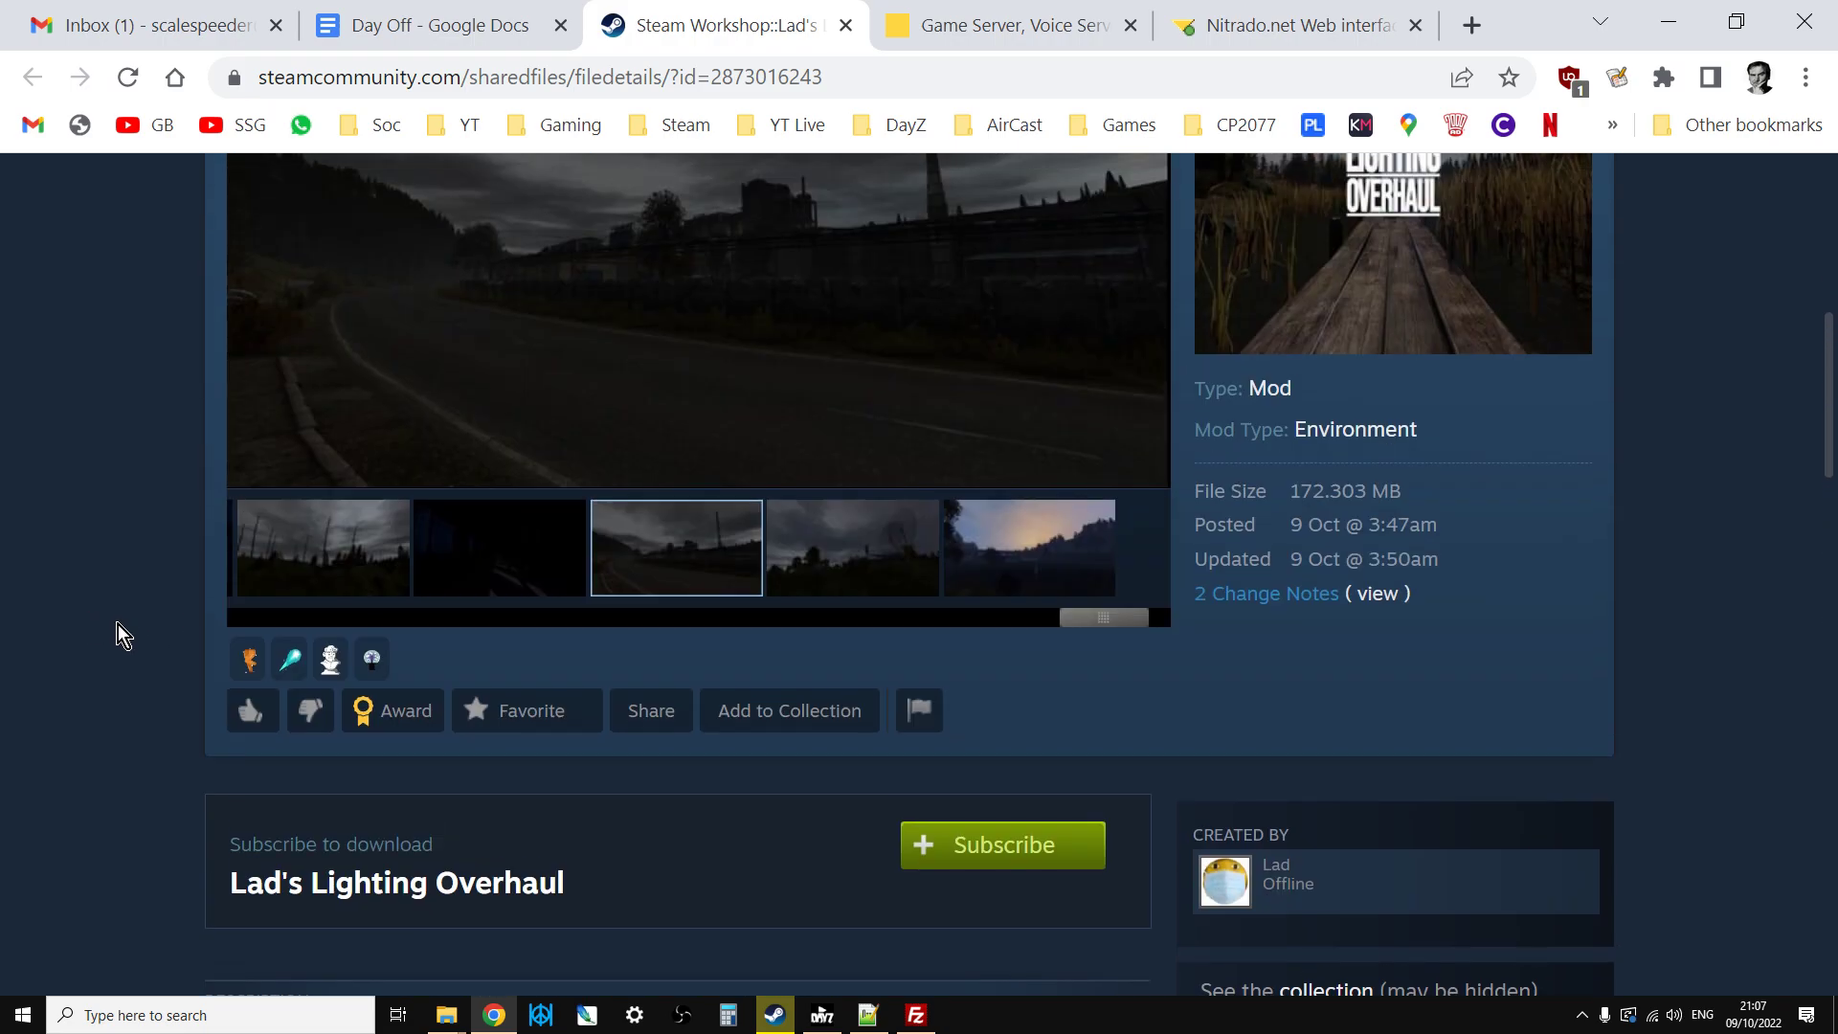
scroll(118, 624, "up", 7)
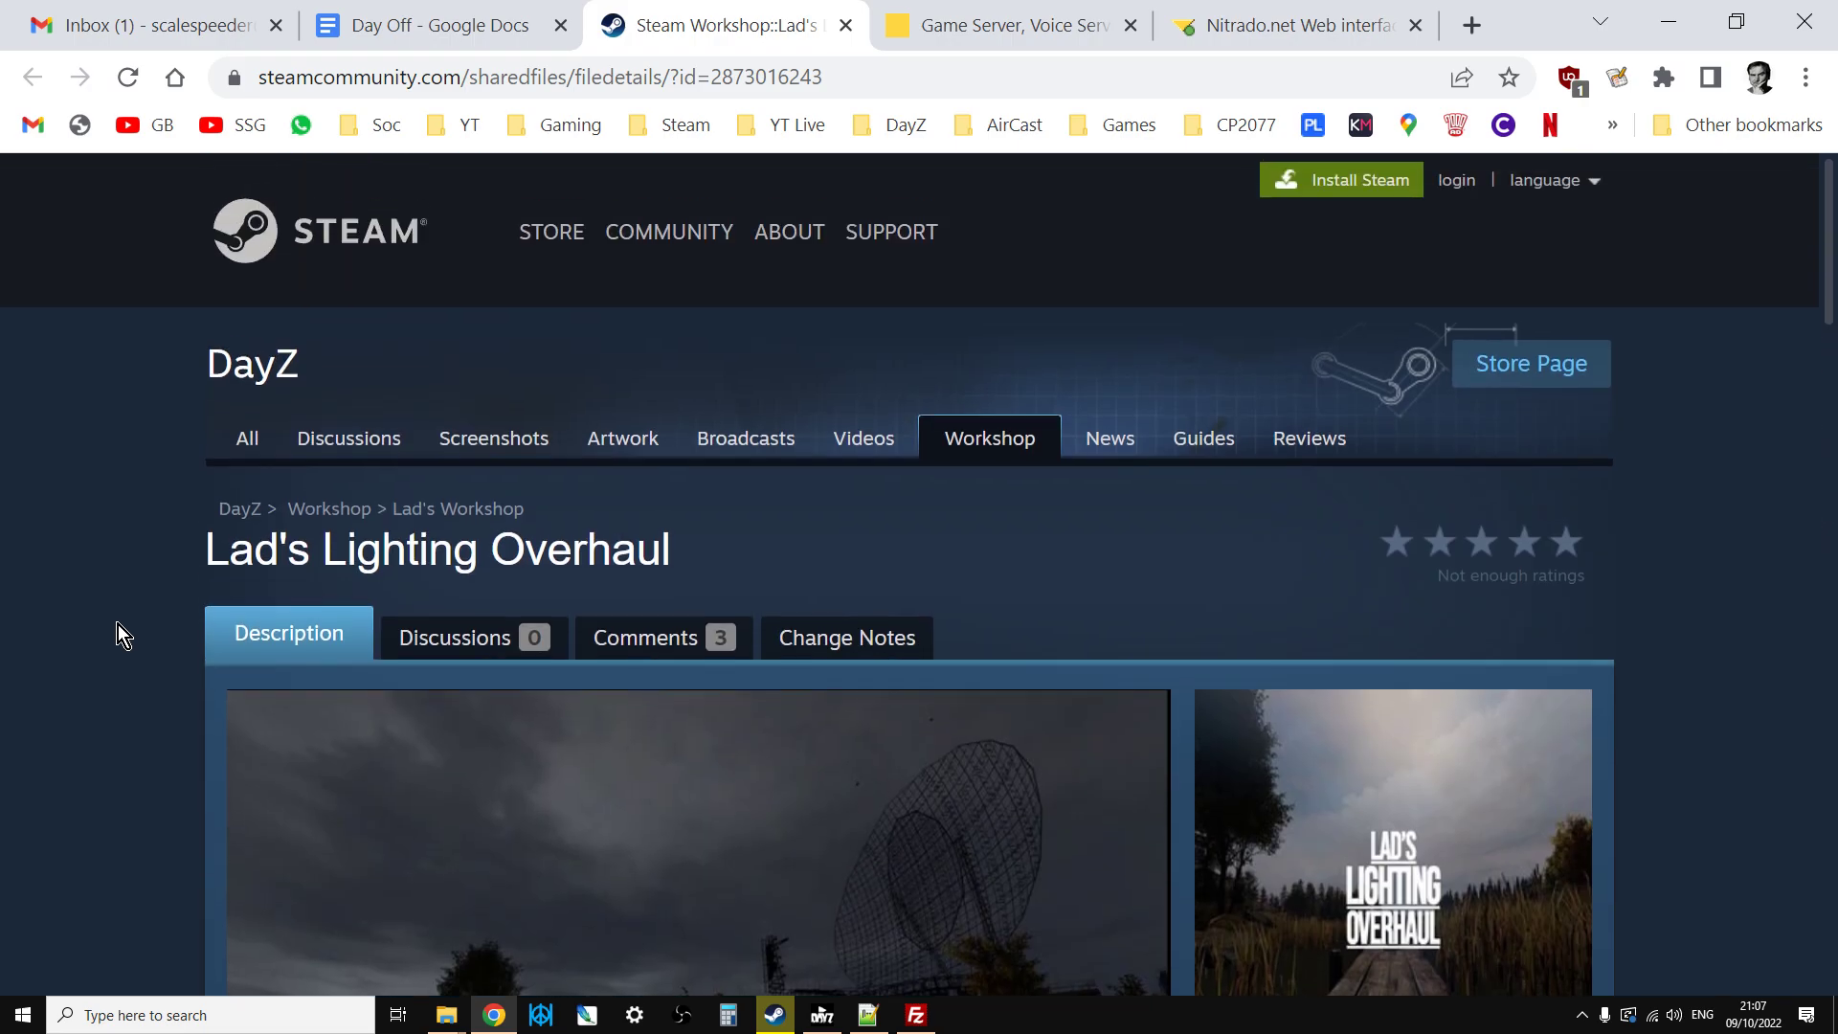
scroll(118, 624, "down", 2)
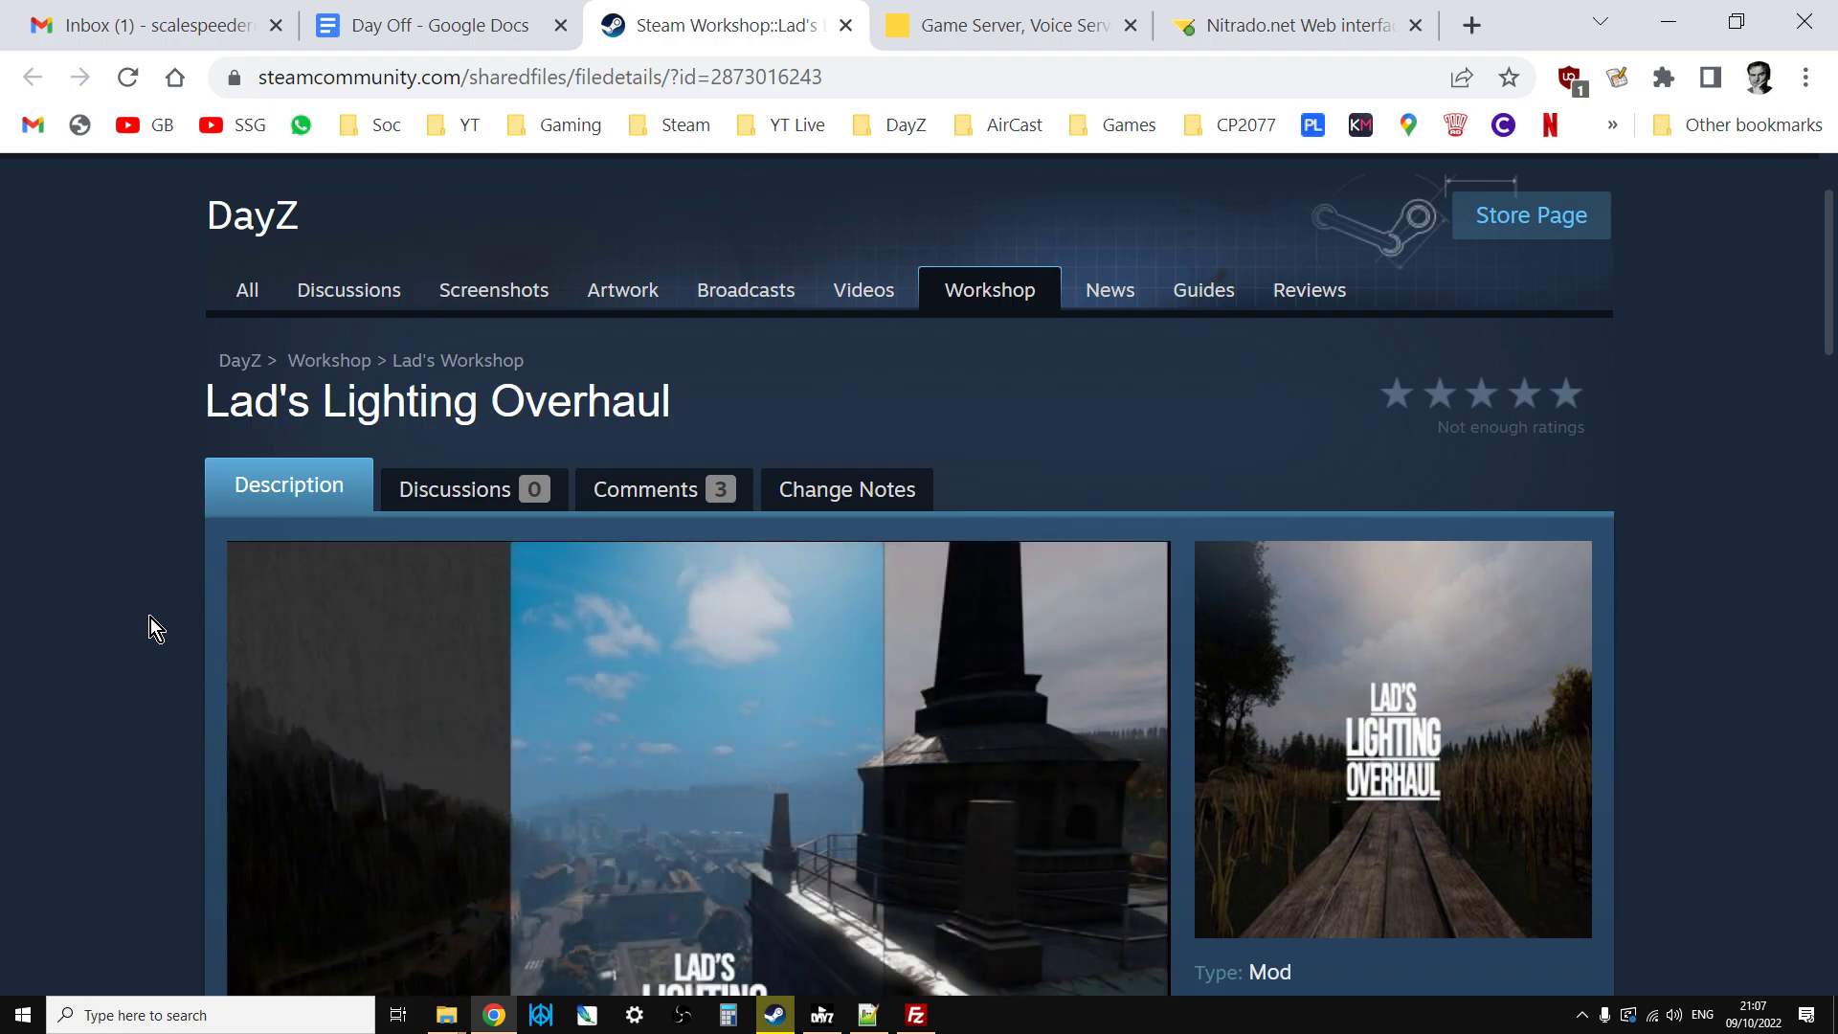
scroll(150, 620, "down", 2)
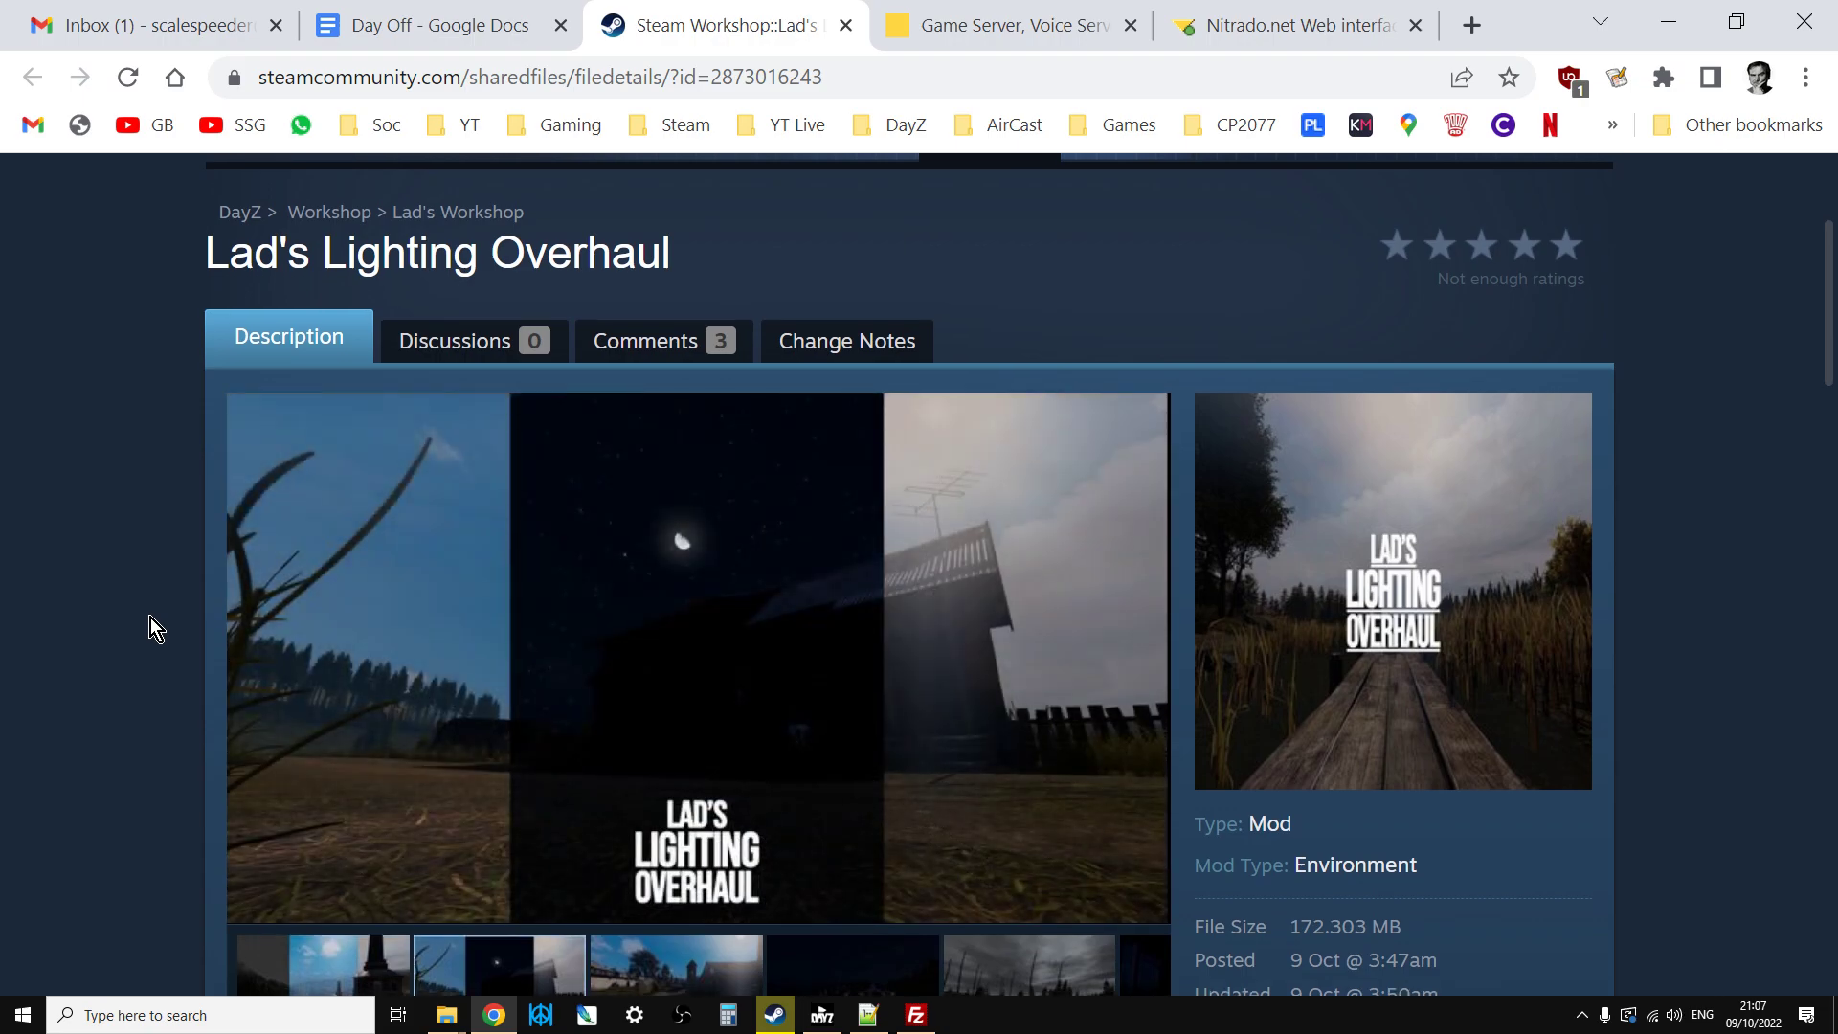